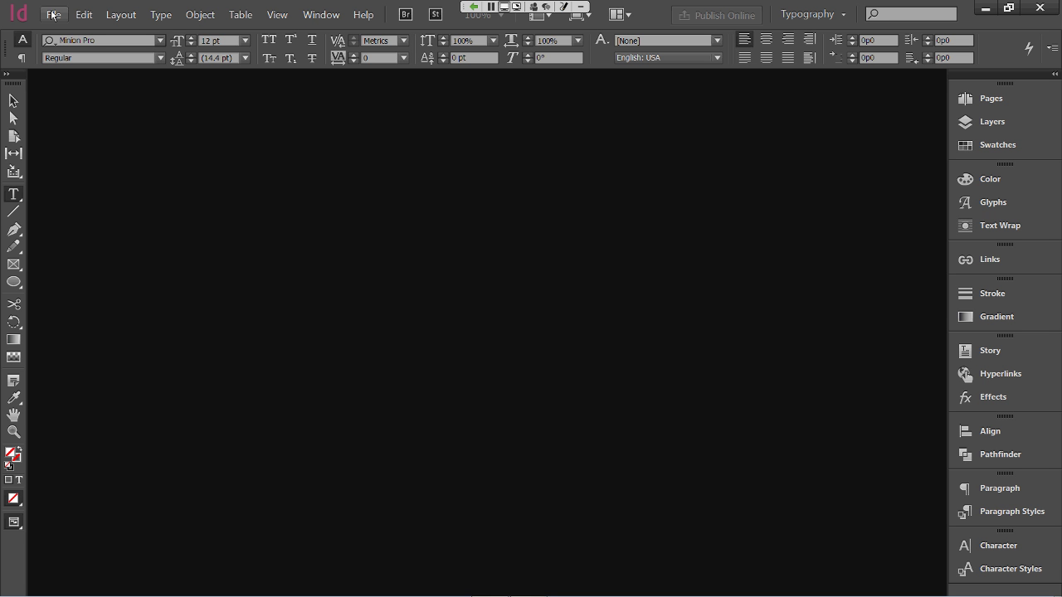
# Start a new print document with a custom page size 36p0 (6 in) wide and 24p0 high
pyautogui.click(52, 15)
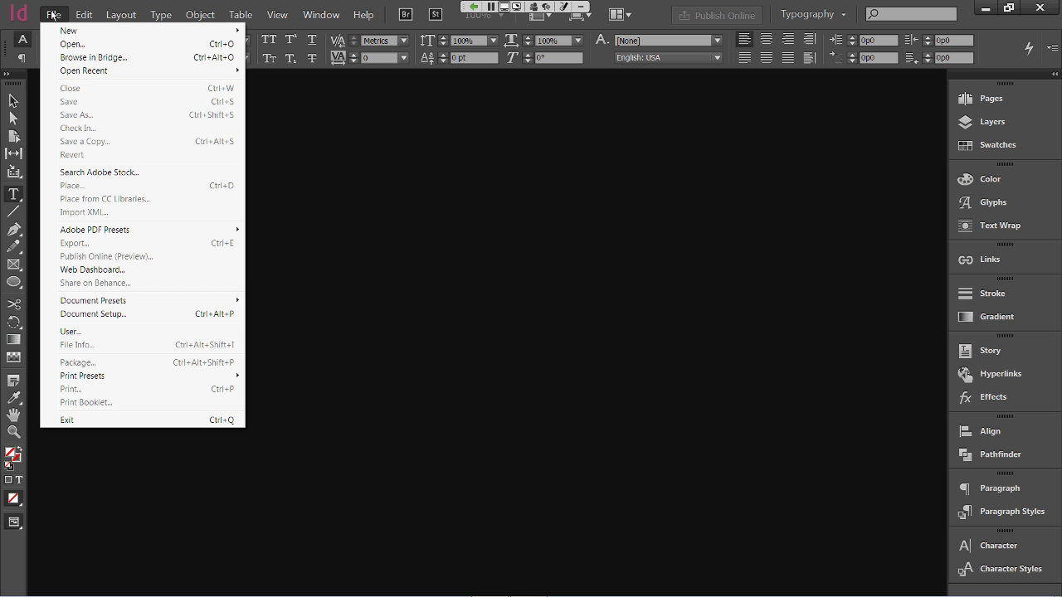
pyautogui.moveTo(80, 33)
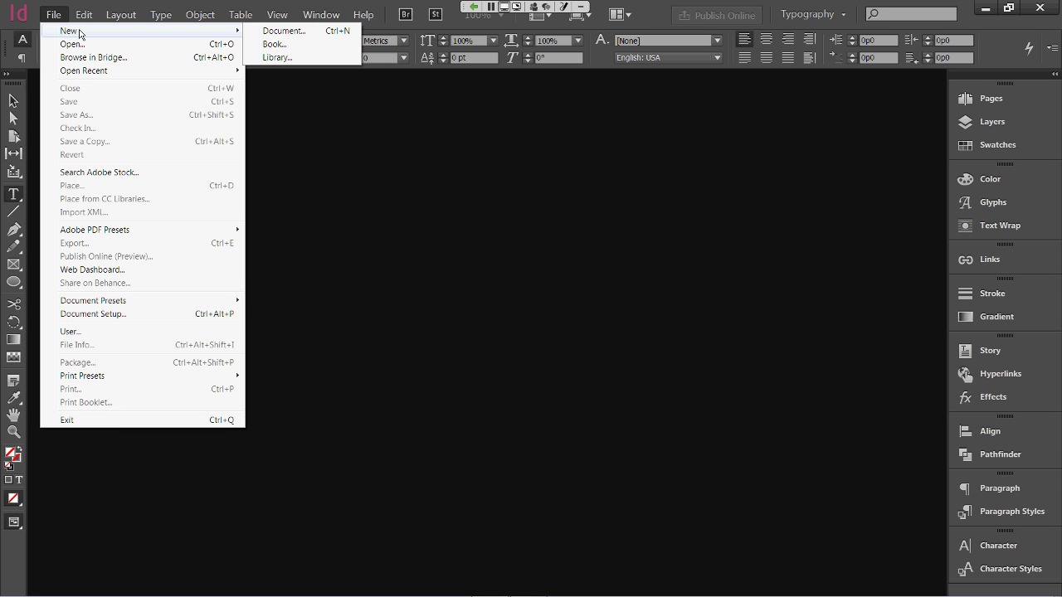
pyautogui.click(274, 31)
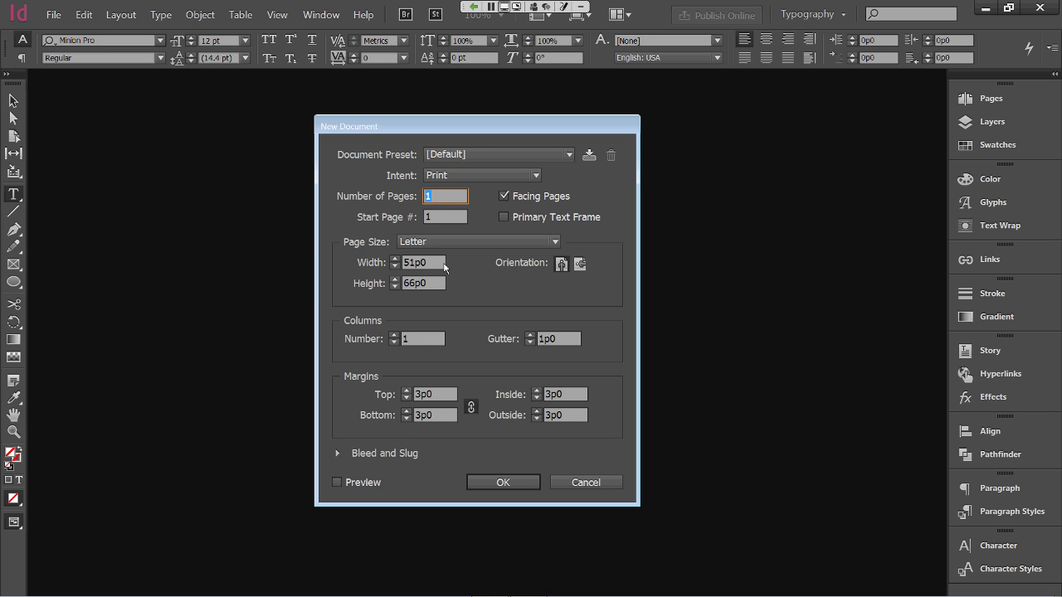
pyautogui.click(442, 264)
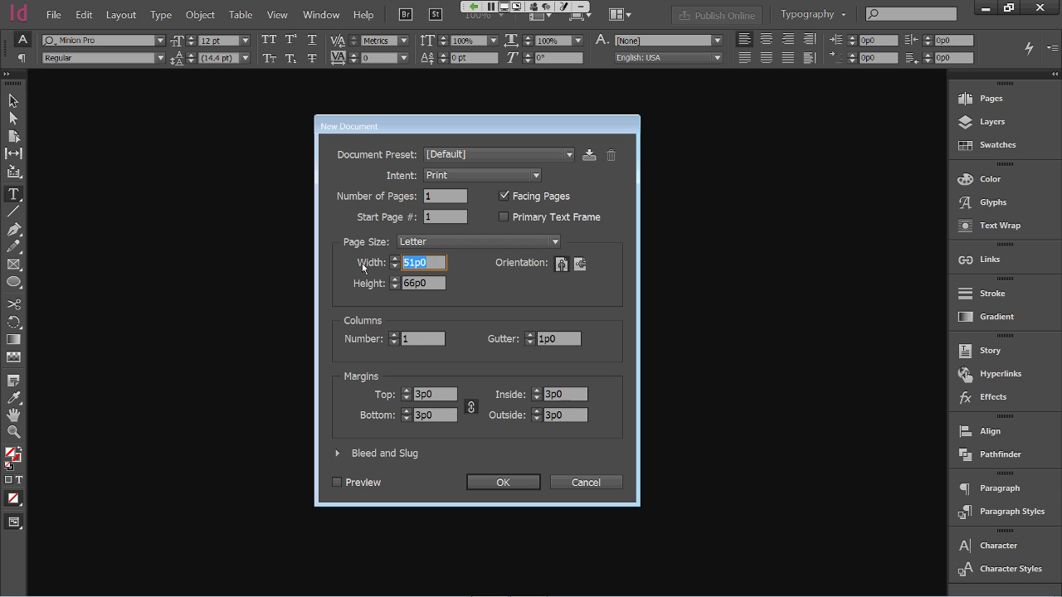
pyautogui.write('36p0')
pyautogui.press('Tab')
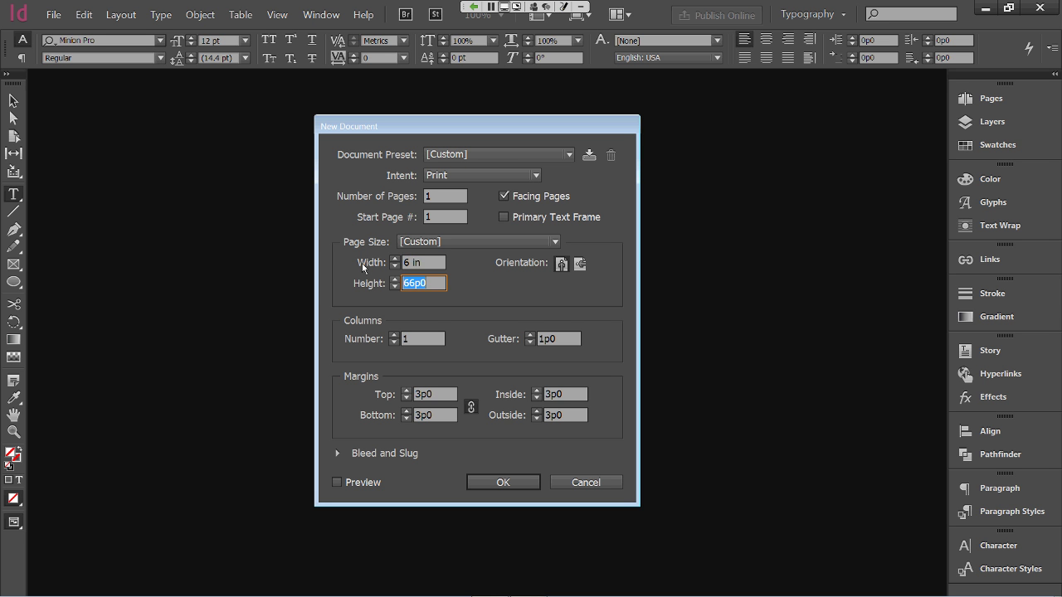
pyautogui.write('4')
pyautogui.press('Home')
pyautogui.write('2')
pyautogui.press('Tab')
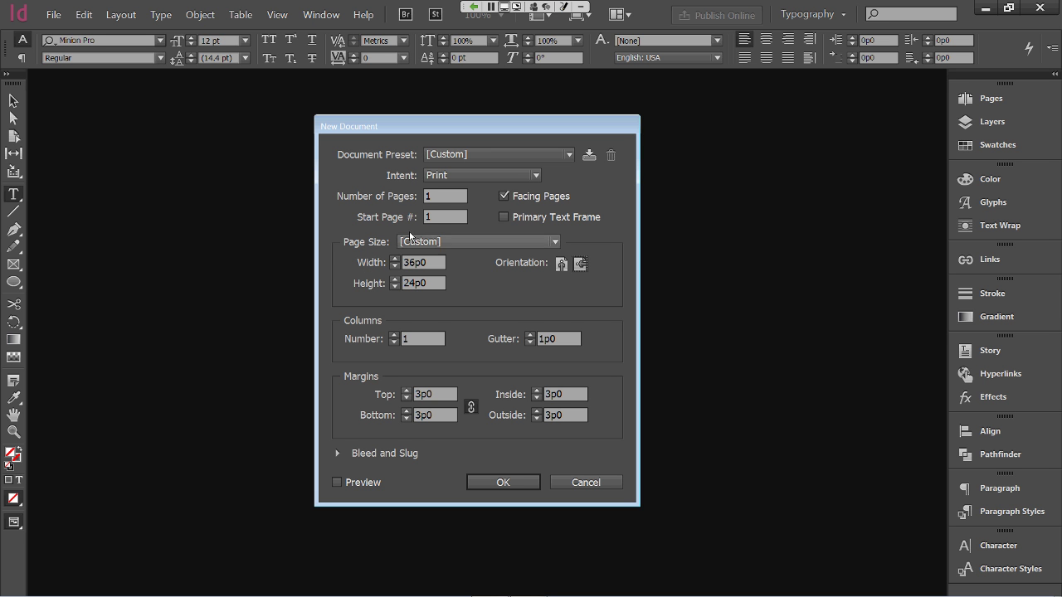
# Set the new document to 2 pages with 1p6 (.25 in) margins on all sides, preview it and create it
pyautogui.doubleClick(432, 199)
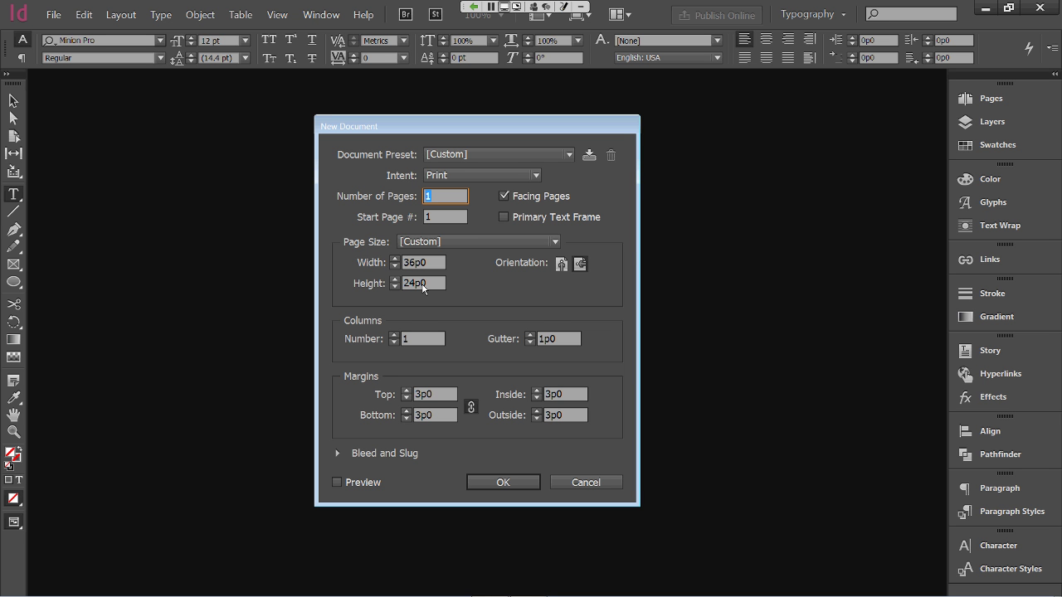
pyautogui.write('2')
pyautogui.press('Tab')
pyautogui.doubleClick(436, 396)
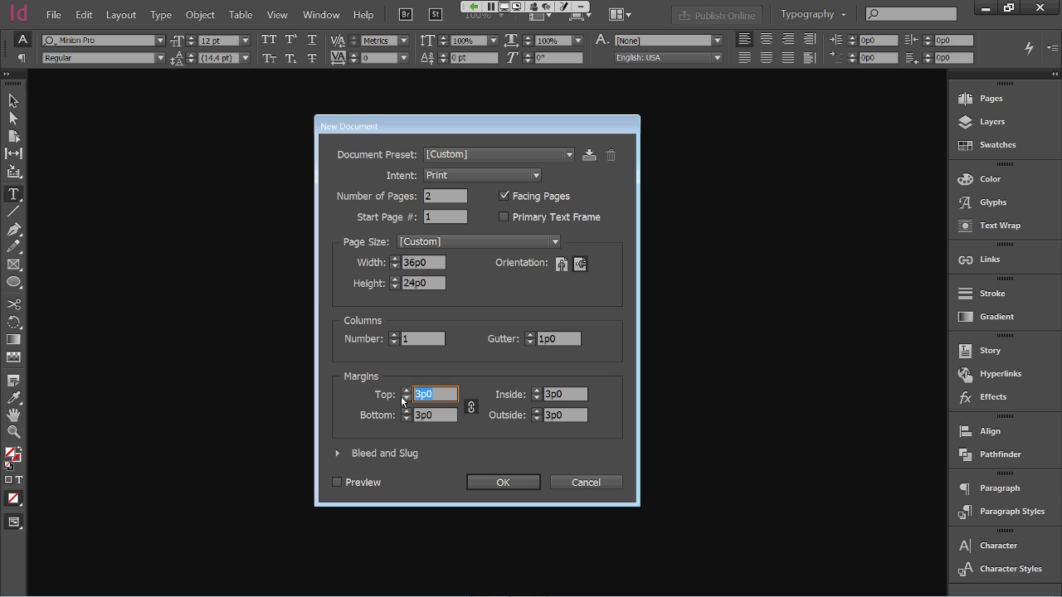
pyautogui.write('.25in')
pyautogui.press('Tab')
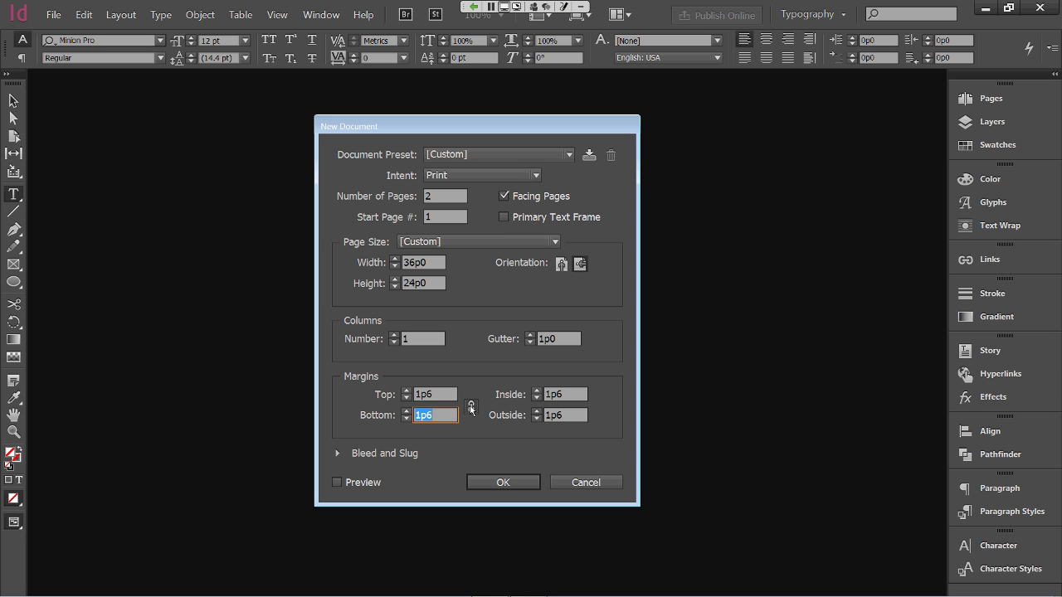
pyautogui.click(349, 481)
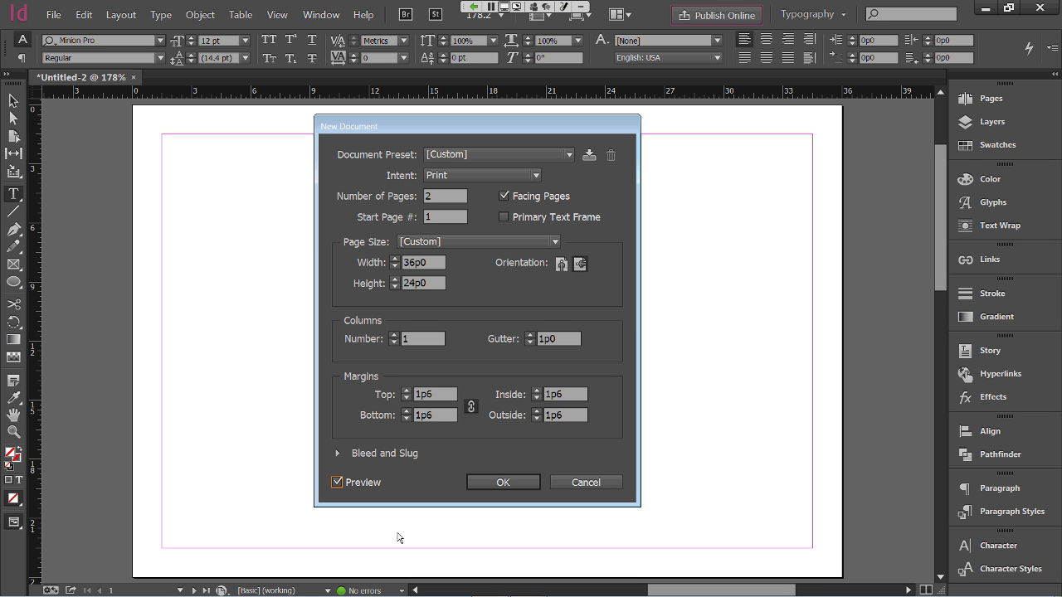
pyautogui.click(480, 490)
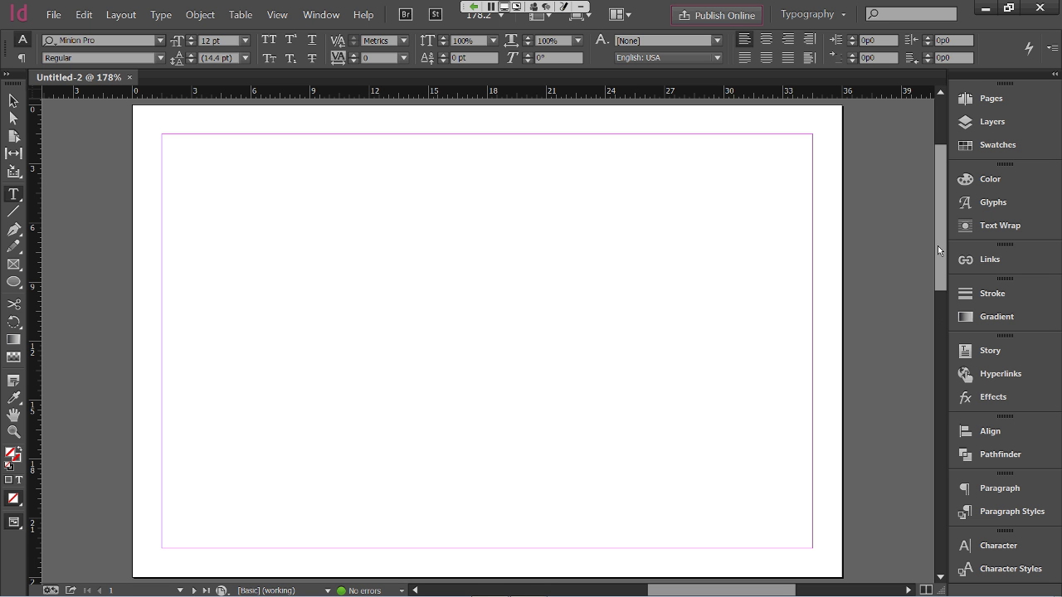
# Turn off Allow Document Pages to Shuffle for the two-page document
pyautogui.moveTo(937, 245); pyautogui.dragTo(945, 438)
pyautogui.moveTo(752, 590); pyautogui.dragTo(638, 585)
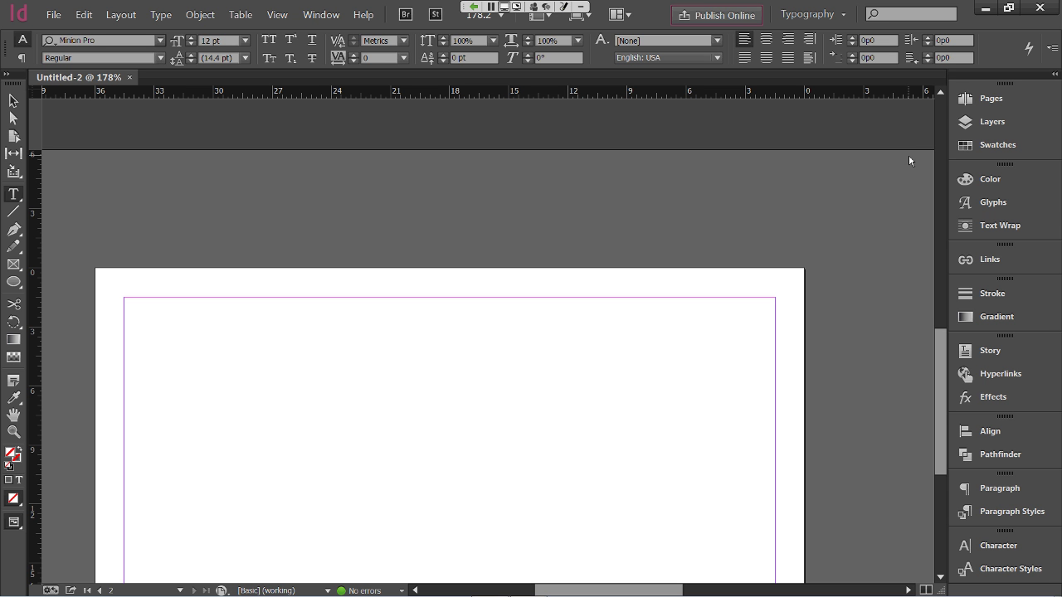
pyautogui.click(968, 101)
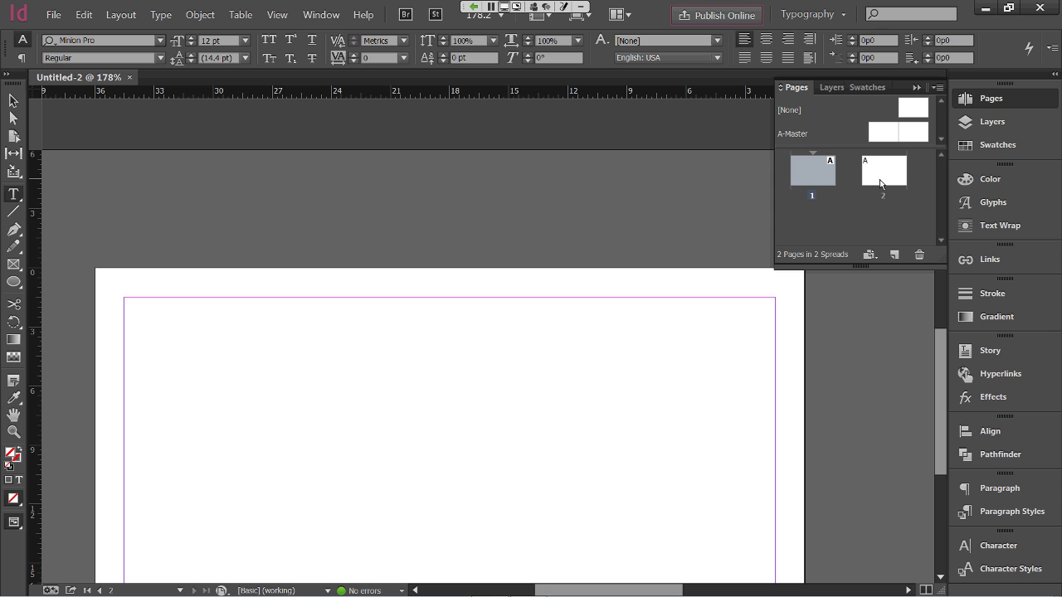
pyautogui.click(937, 89)
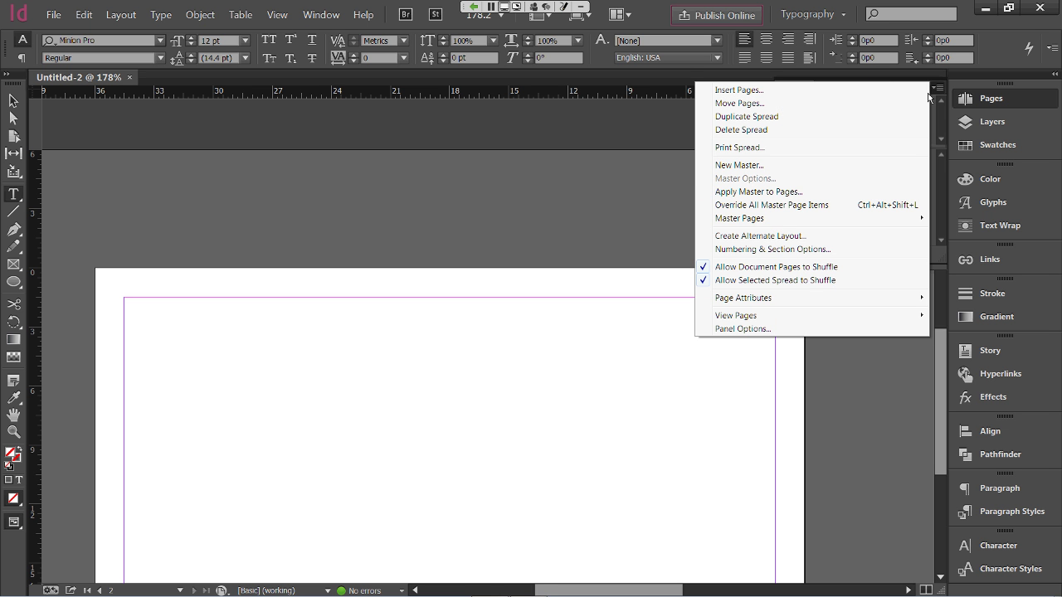
pyautogui.click(886, 268)
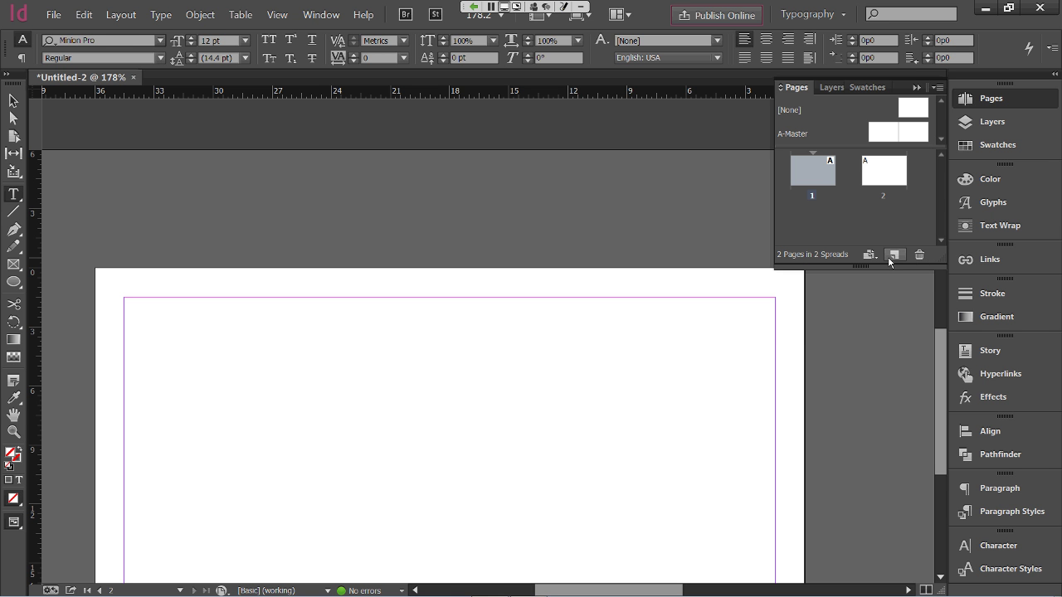
# Move page 2 directly beside page 1 so both pages form a single spread
pyautogui.click(883, 171)
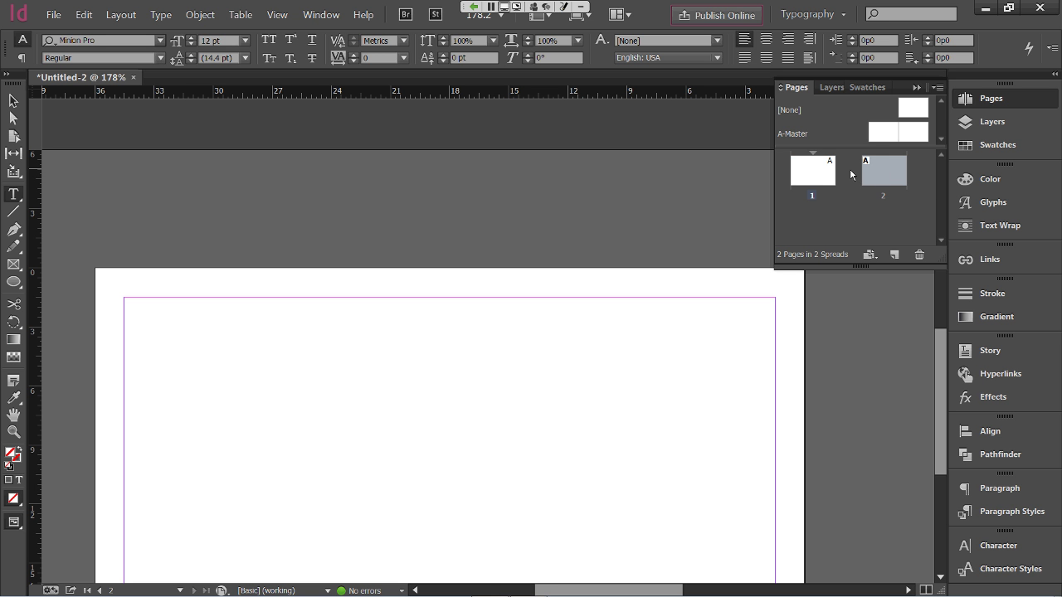
pyautogui.moveTo(846, 175); pyautogui.dragTo(837, 175)
pyautogui.moveTo(837, 175); pyautogui.dragTo(838, 175)
pyautogui.doubleClick(840, 174)
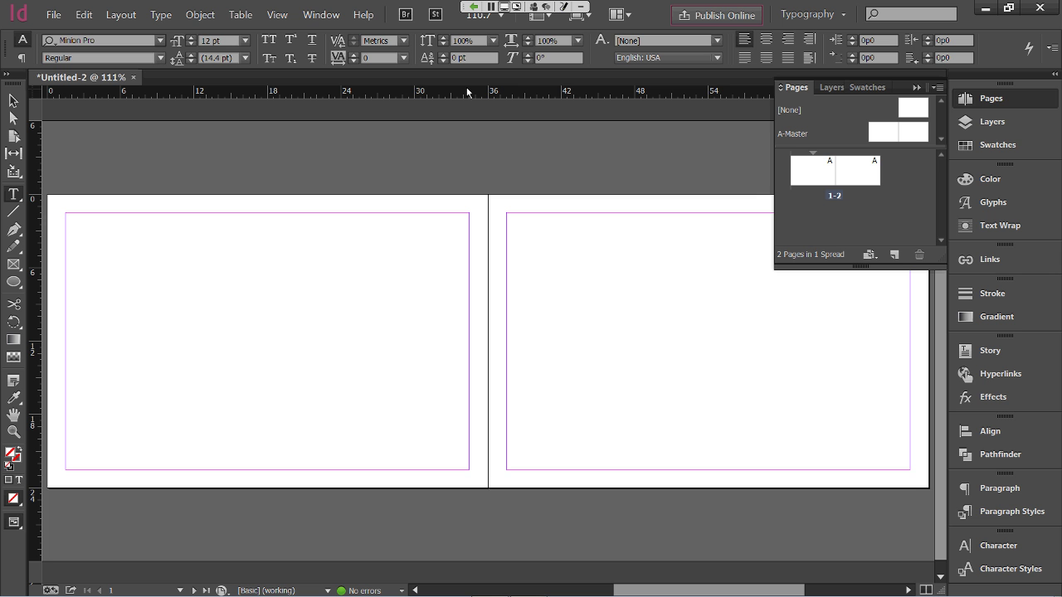
# Open the recently used document template.indd and collapse the page overview
pyautogui.click(338, 19)
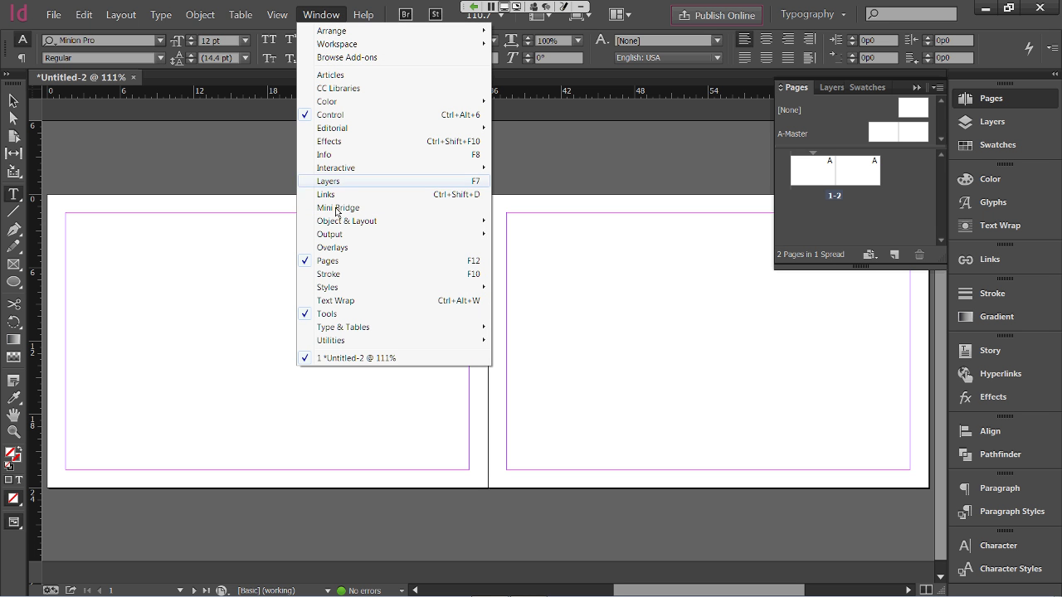
pyautogui.moveTo(55, 16)
pyautogui.moveTo(66, 70)
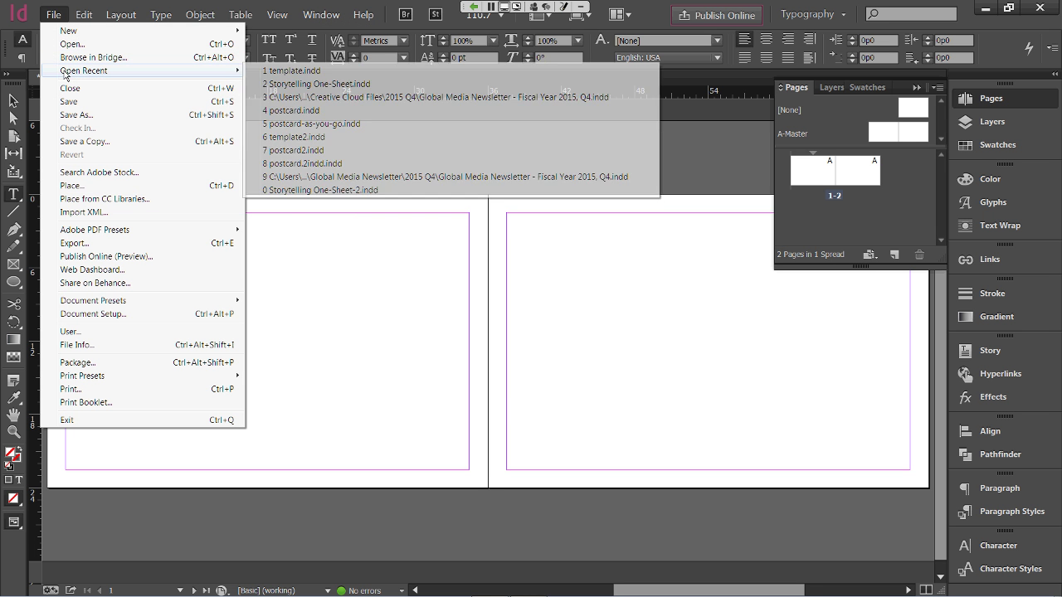
pyautogui.click(282, 72)
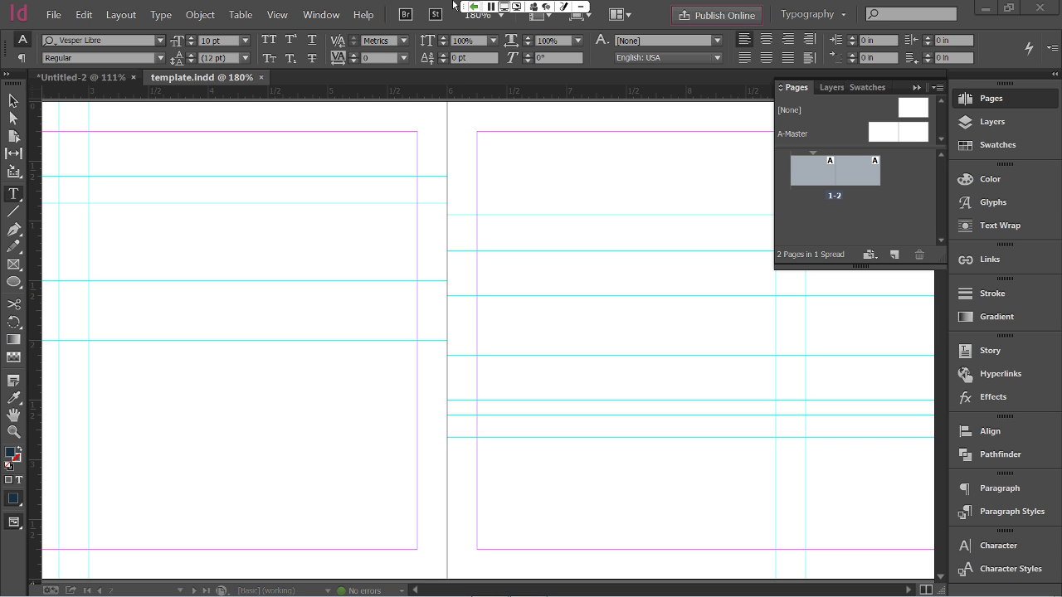
pyautogui.hotkey('ctrl', '1')
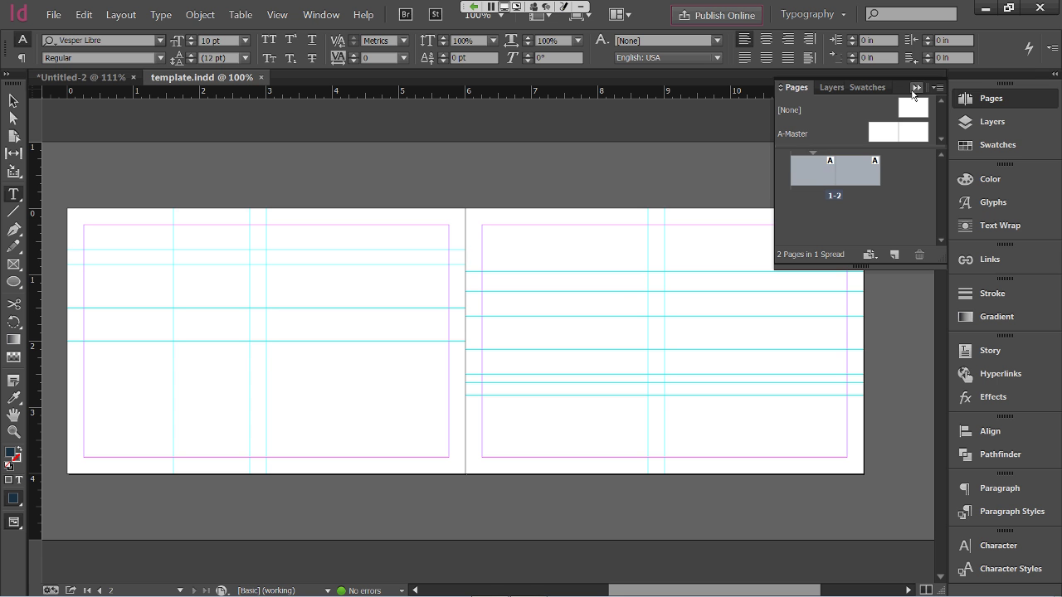
pyautogui.click(912, 81)
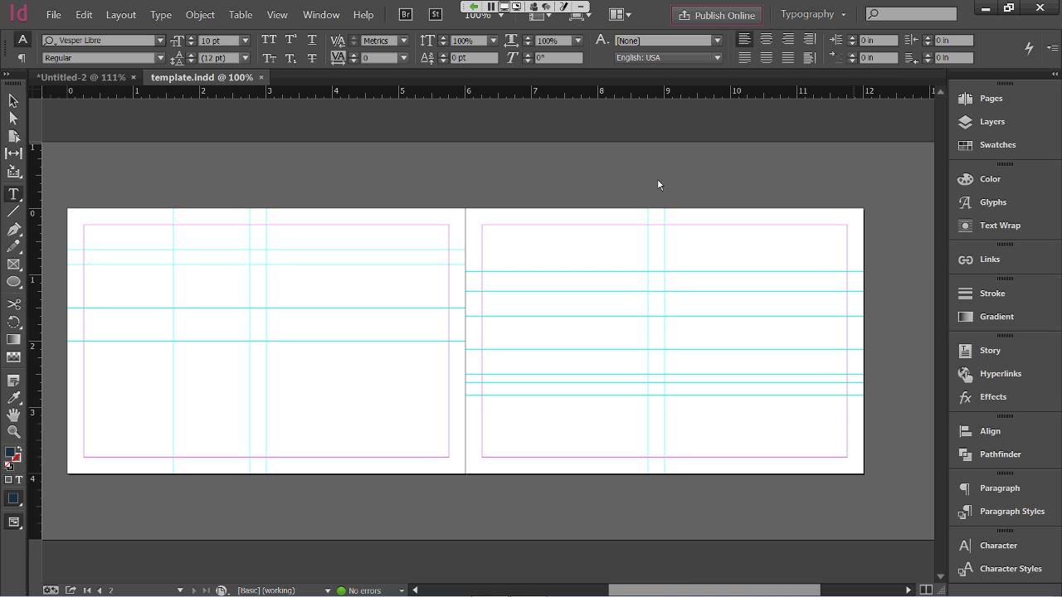
# Activate the Selection tool and try to move the second-lowest horizontal guide on page 2 upwards
pyautogui.click(14, 102)
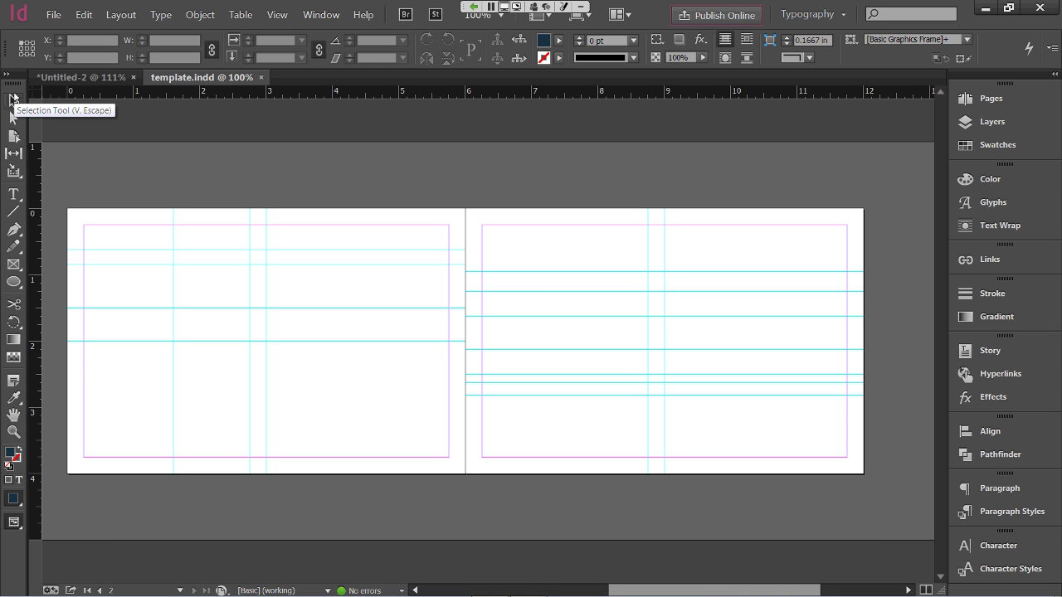
pyautogui.click(13, 98)
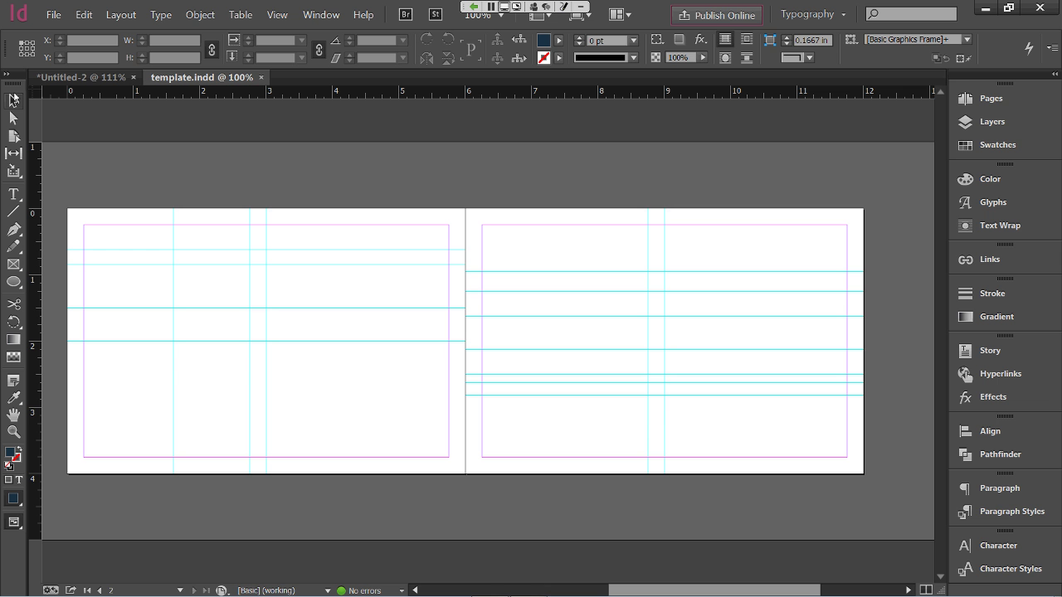
pyautogui.click(13, 99)
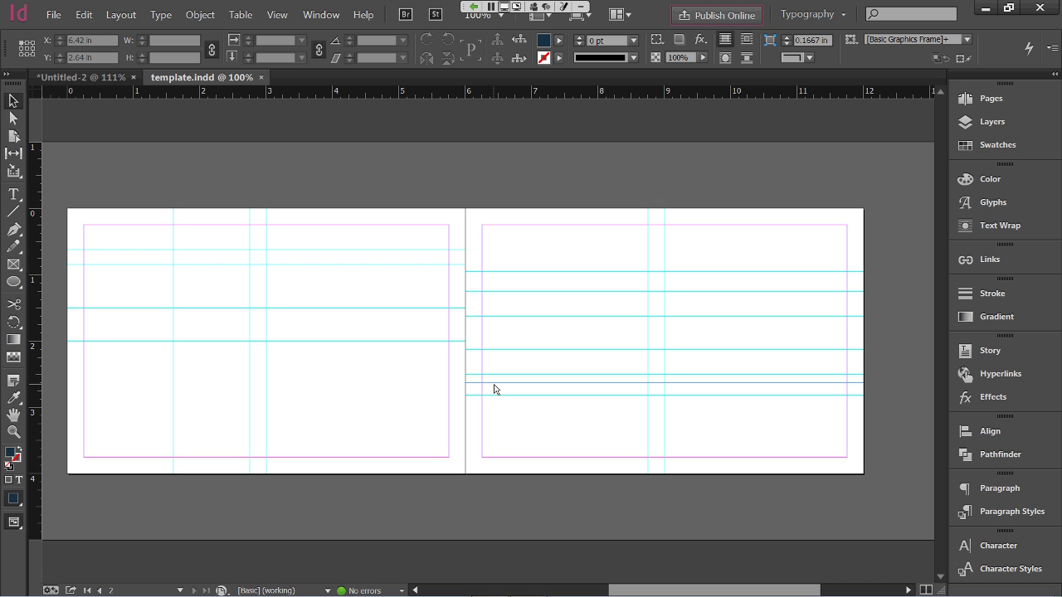
pyautogui.moveTo(495, 389); pyautogui.dragTo(495, 375)
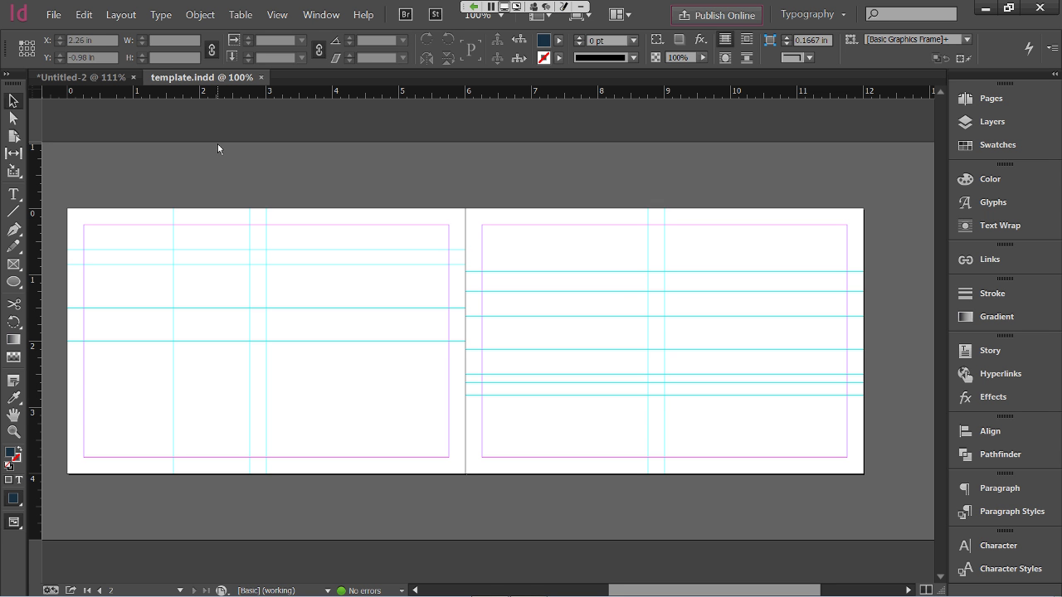
# Set both the horizontal and vertical ruler units to Inches in the Units & Increments preferences
pyautogui.click(85, 15)
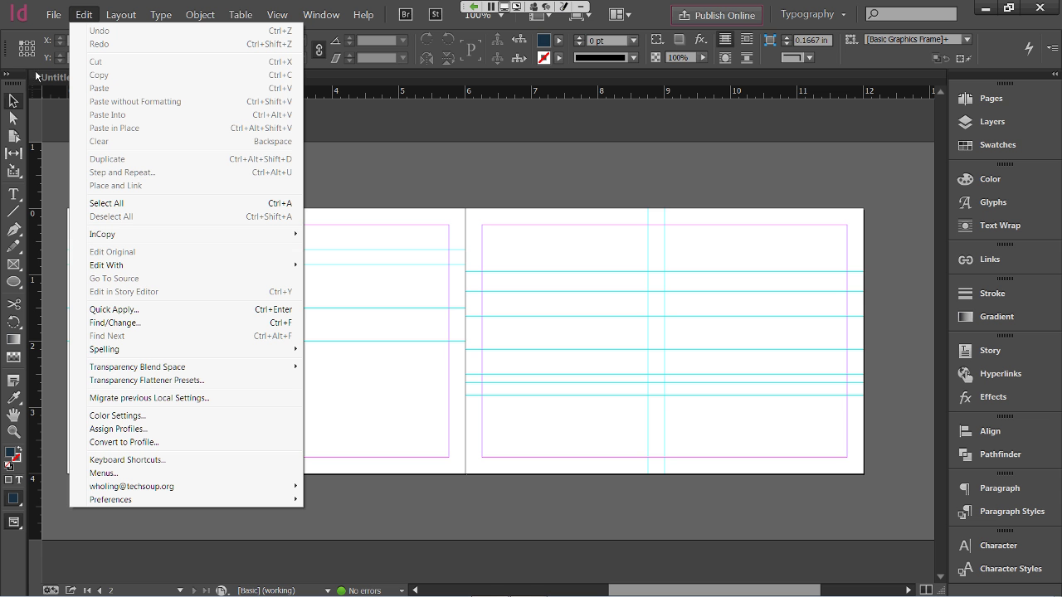
pyautogui.moveTo(212, 499)
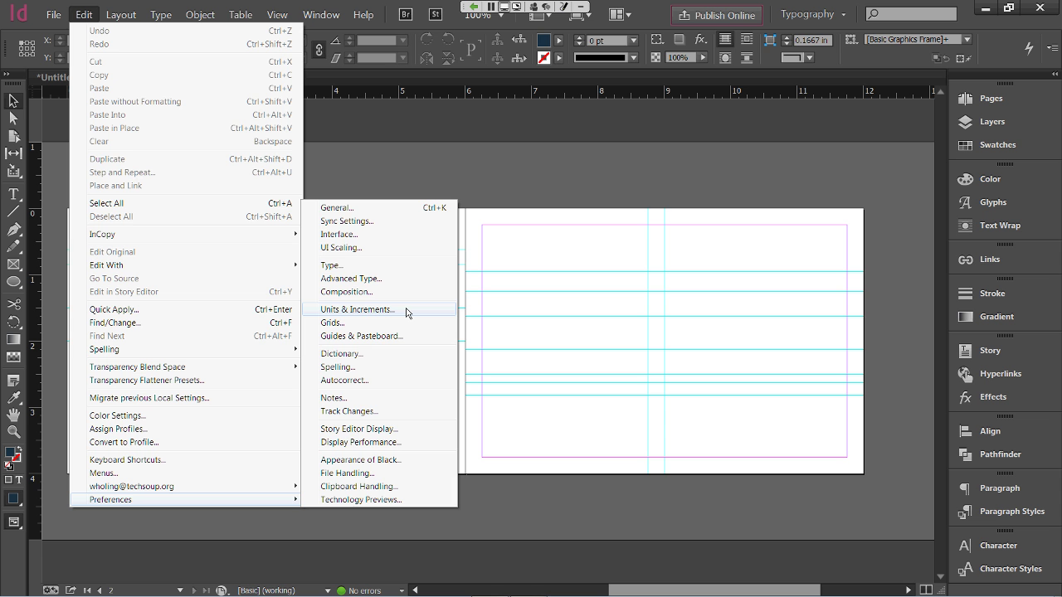
pyautogui.click(357, 310)
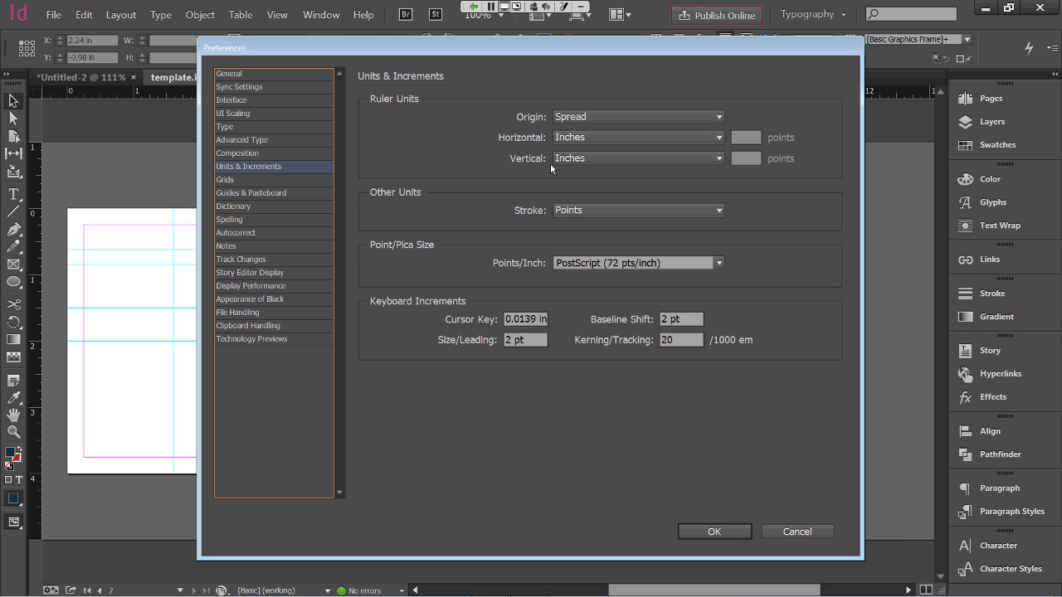
pyautogui.click(573, 139)
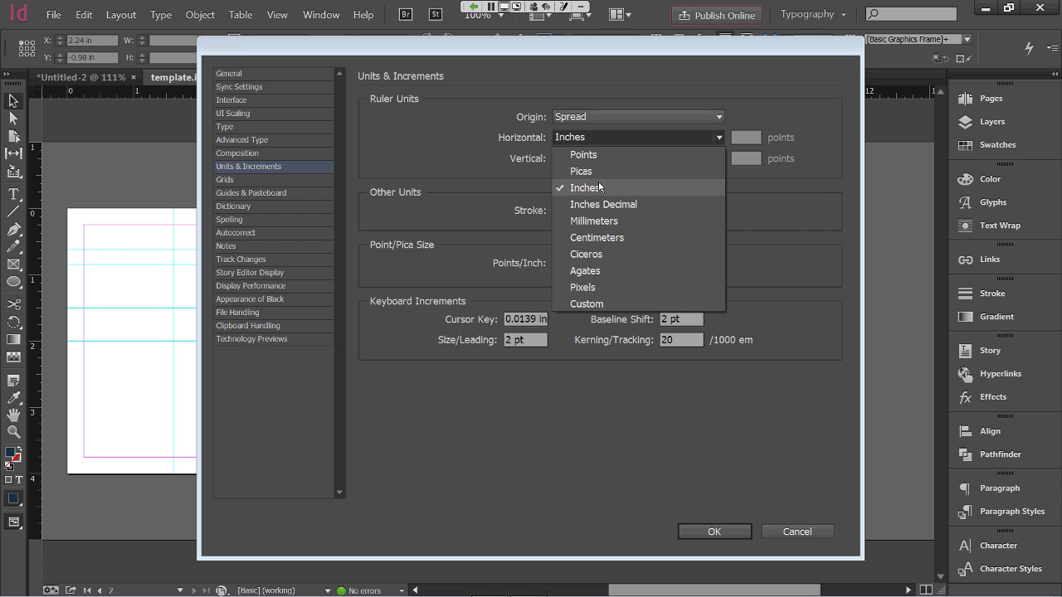
pyautogui.click(599, 187)
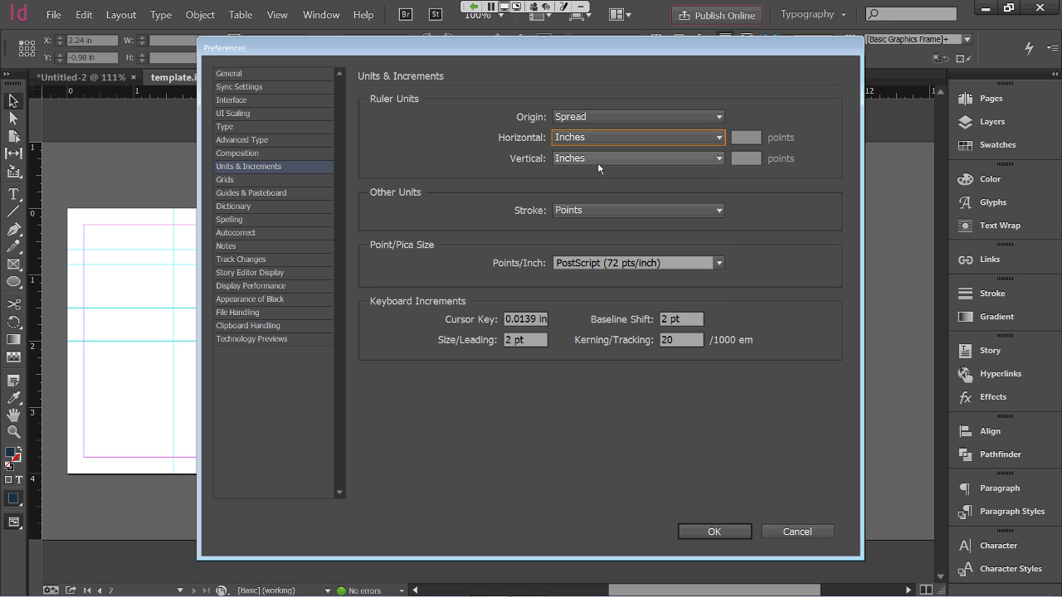
pyautogui.click(597, 163)
pyautogui.click(599, 209)
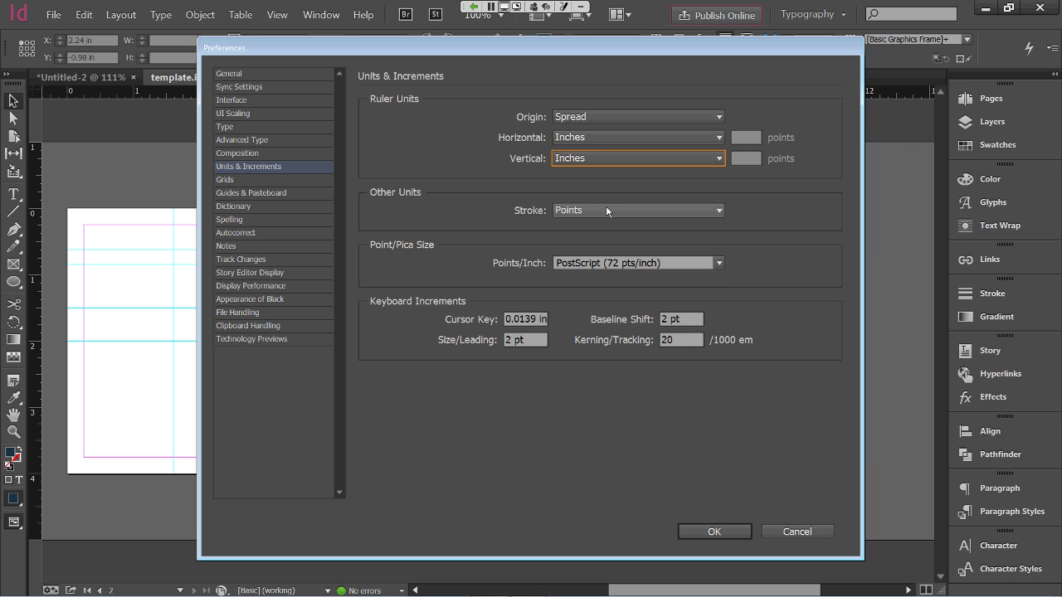
pyautogui.click(746, 537)
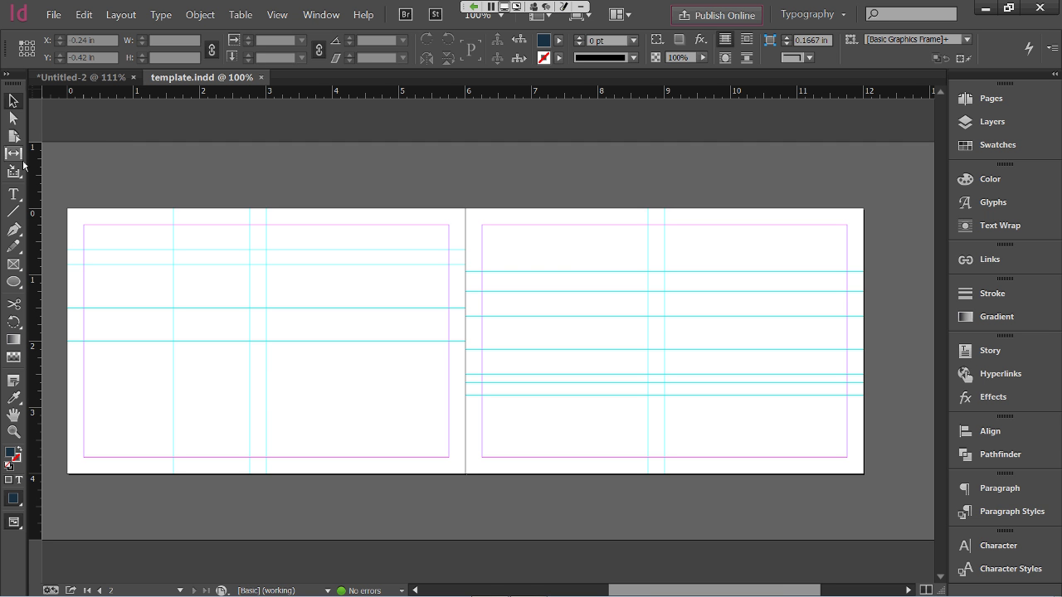
# Activate the Rectangle tool in place of the Ellipse tool
pyautogui.click(15, 281)
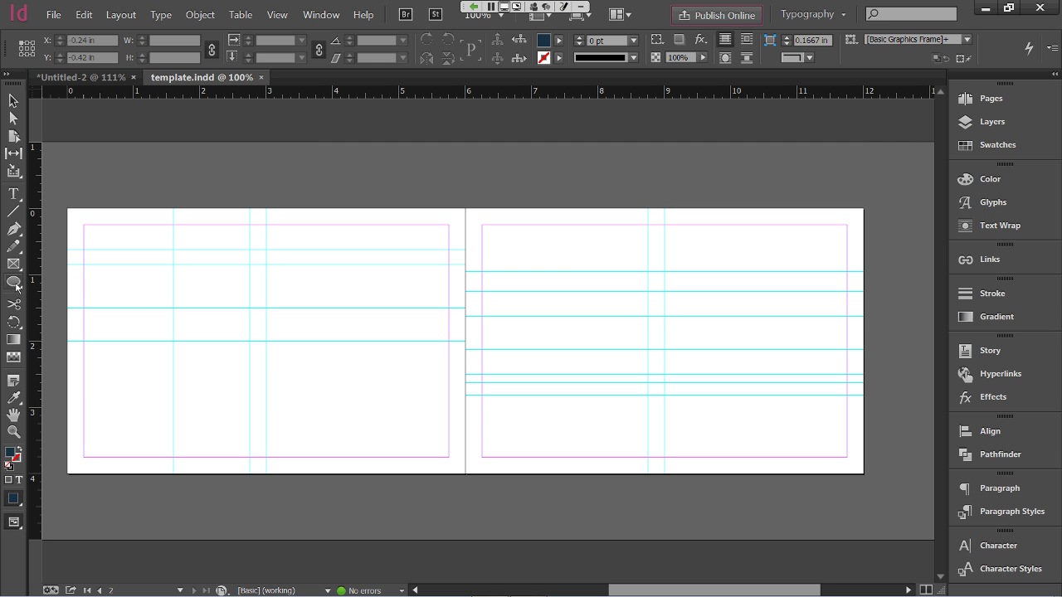
pyautogui.click(49, 283)
pyautogui.click(15, 287)
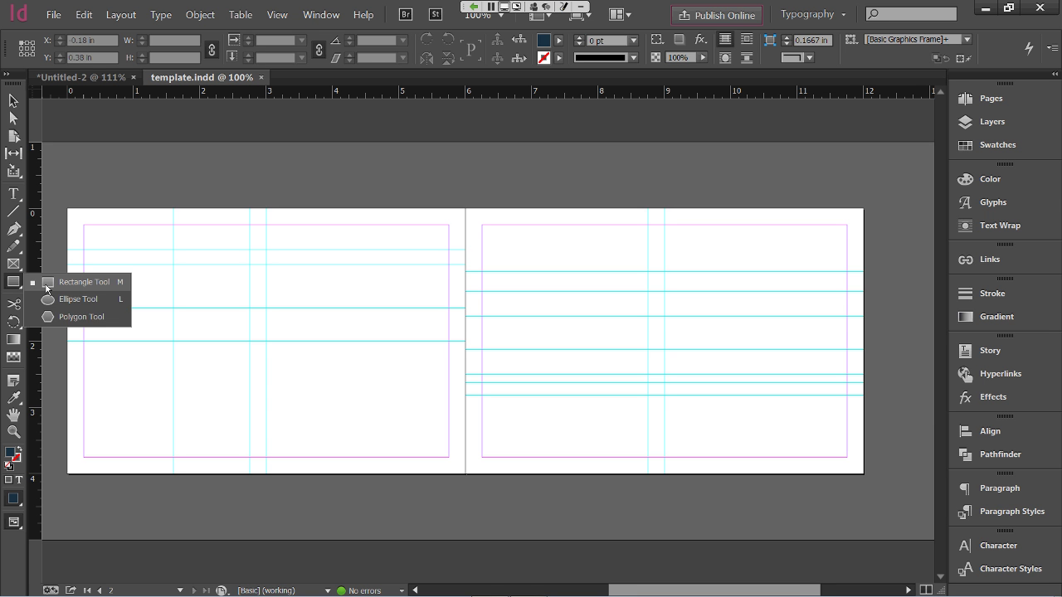
pyautogui.click(47, 287)
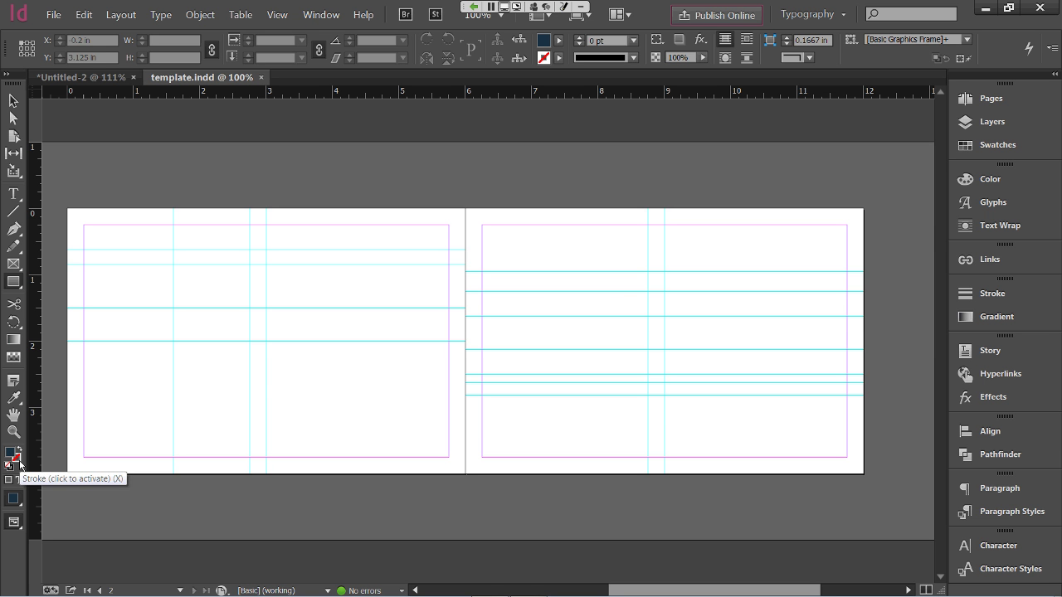
# Expand the Postcard color group in the swatches and set the fill to Tana
pyautogui.click(967, 149)
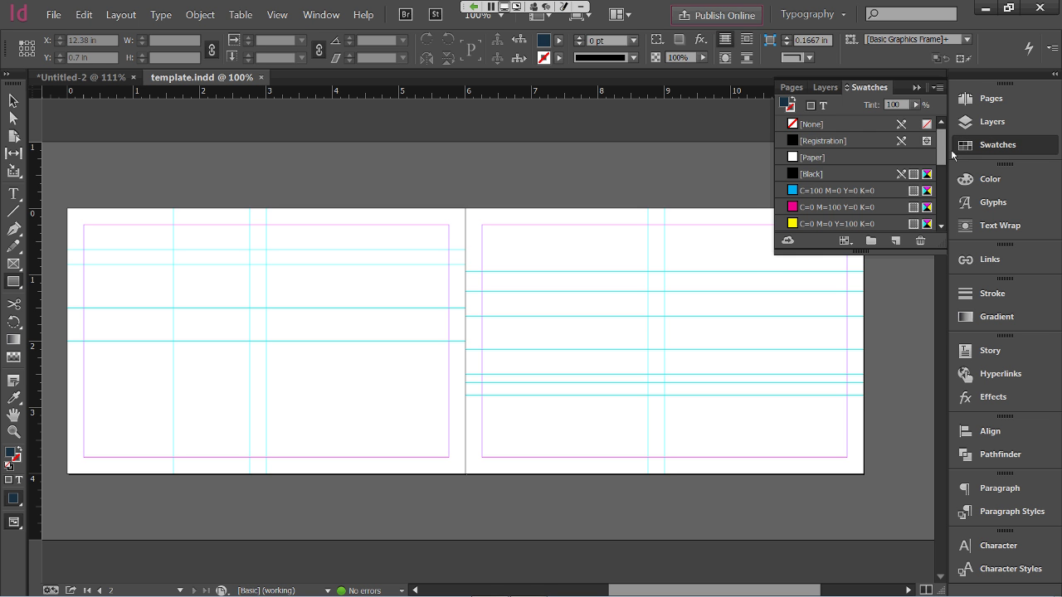
pyautogui.moveTo(941, 146); pyautogui.dragTo(941, 168)
pyautogui.click(987, 180)
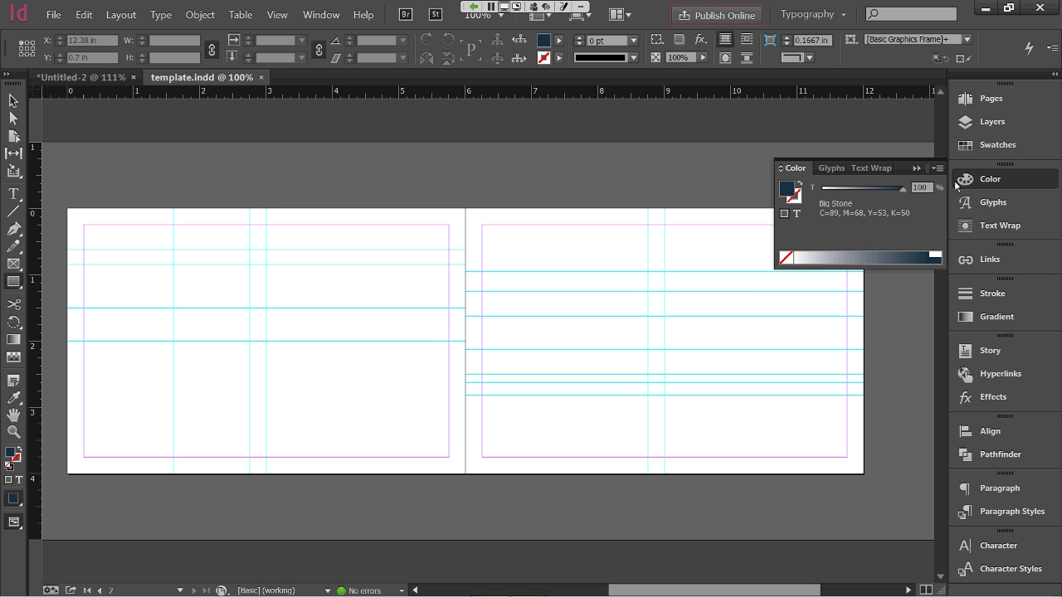
pyautogui.click(990, 146)
pyautogui.scroll(-5, 937, 173)
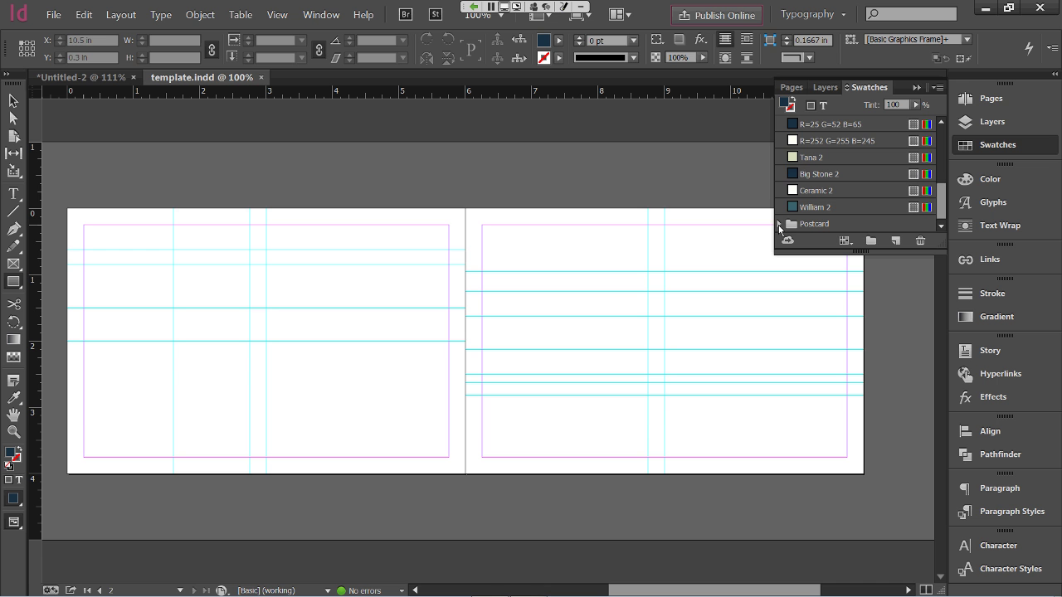
pyautogui.click(780, 225)
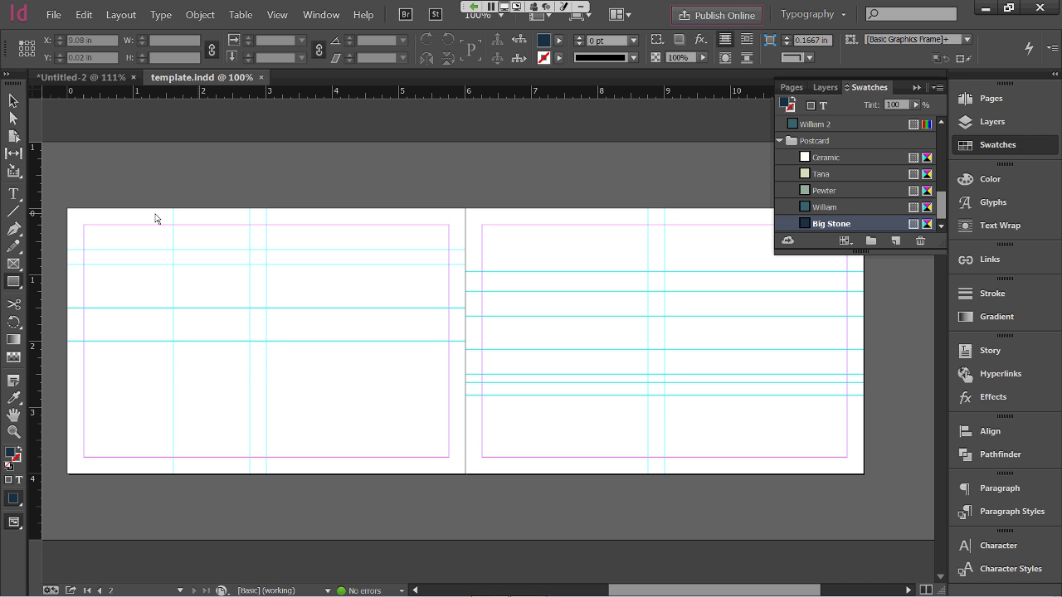
pyautogui.click(14, 284)
pyautogui.click(825, 175)
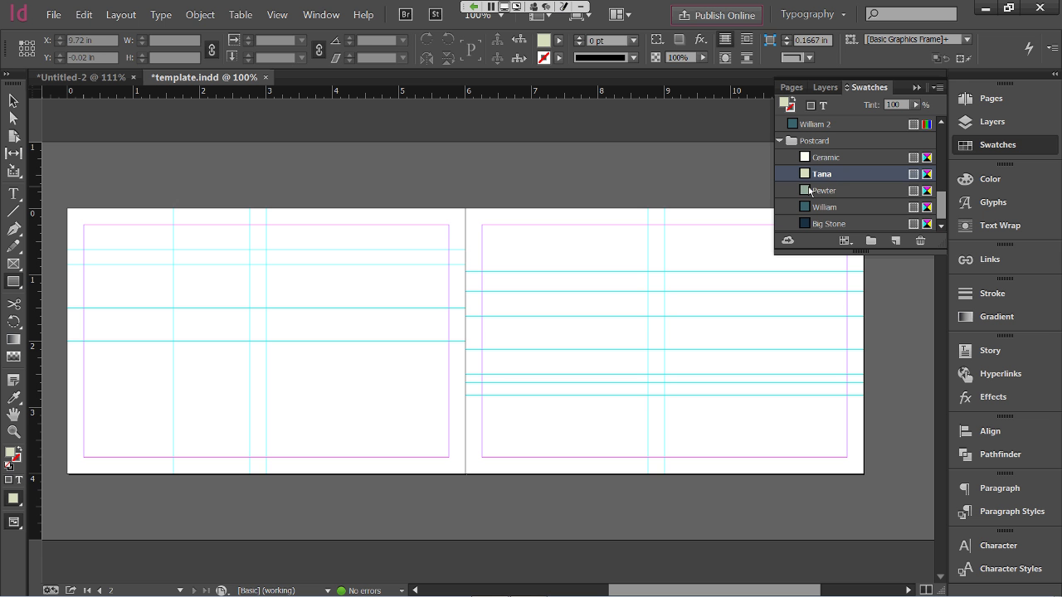
# Examine the color harmony rules and the most popular public themes in Adobe Color Themes, and close it
pyautogui.click(331, 23)
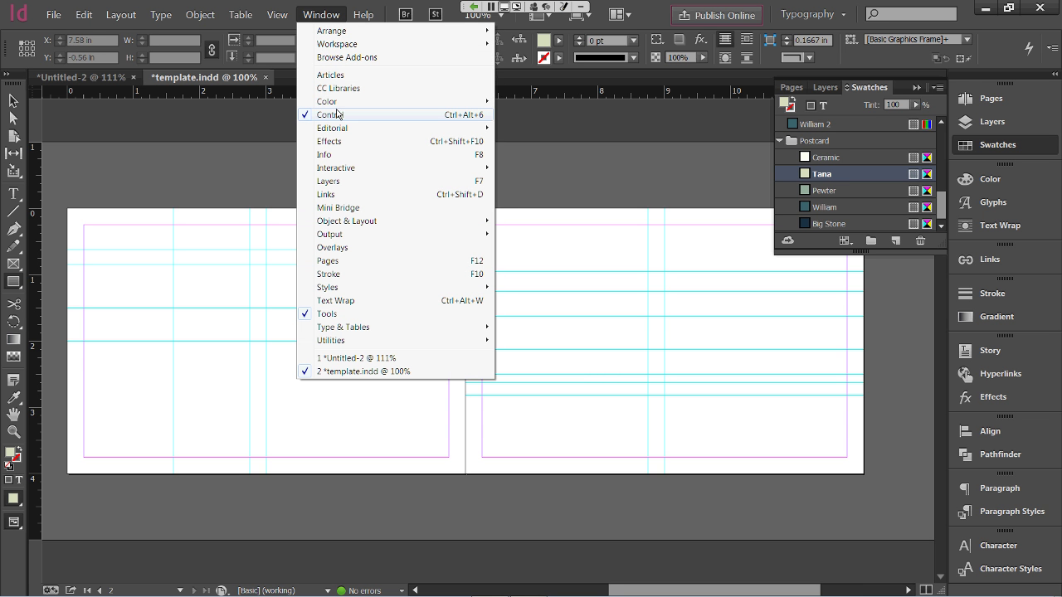
pyautogui.moveTo(338, 103)
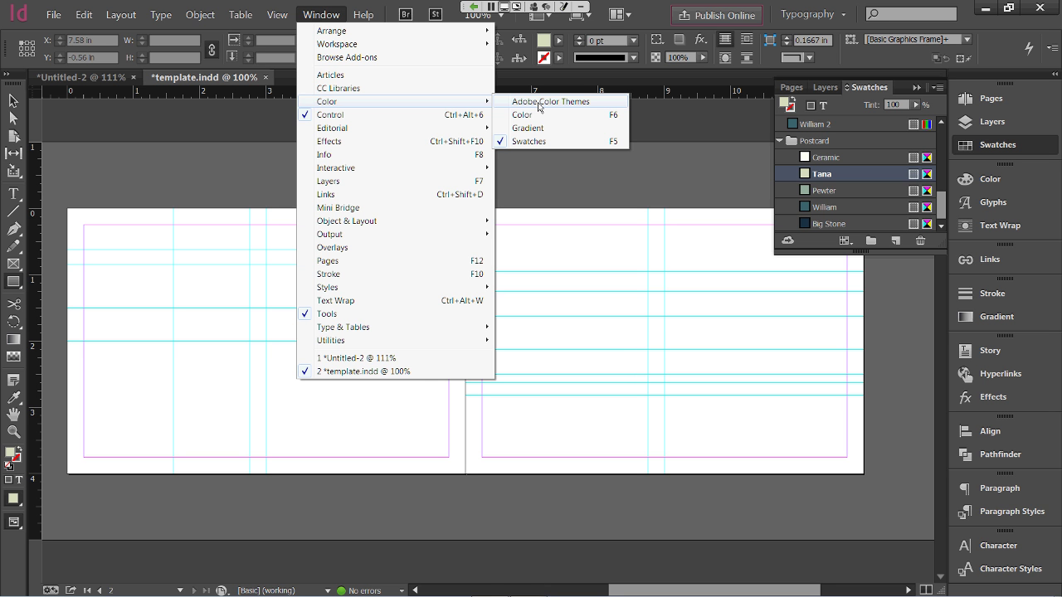
pyautogui.click(589, 102)
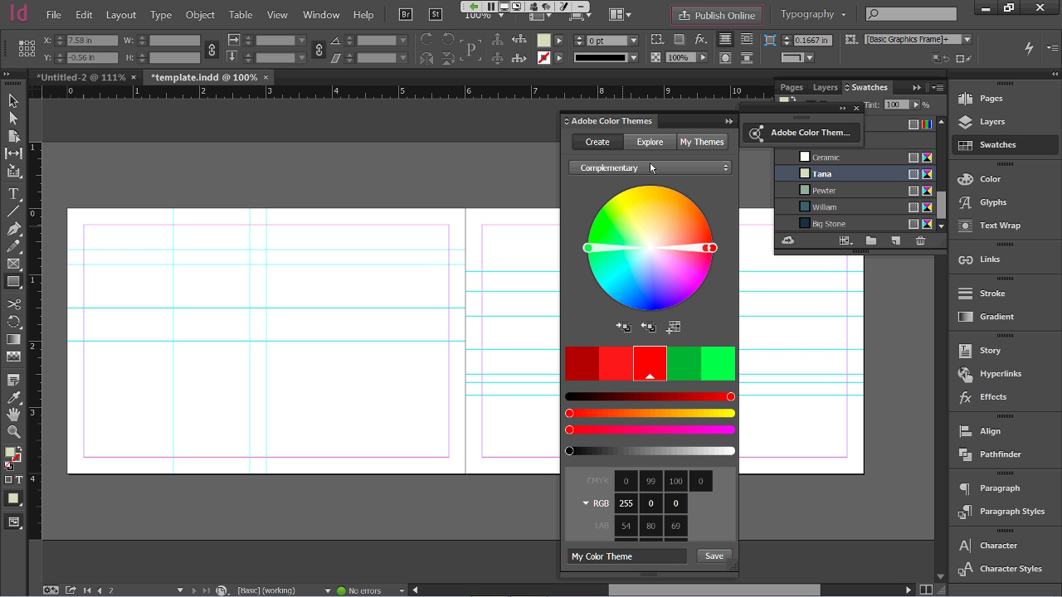
pyautogui.click(650, 168)
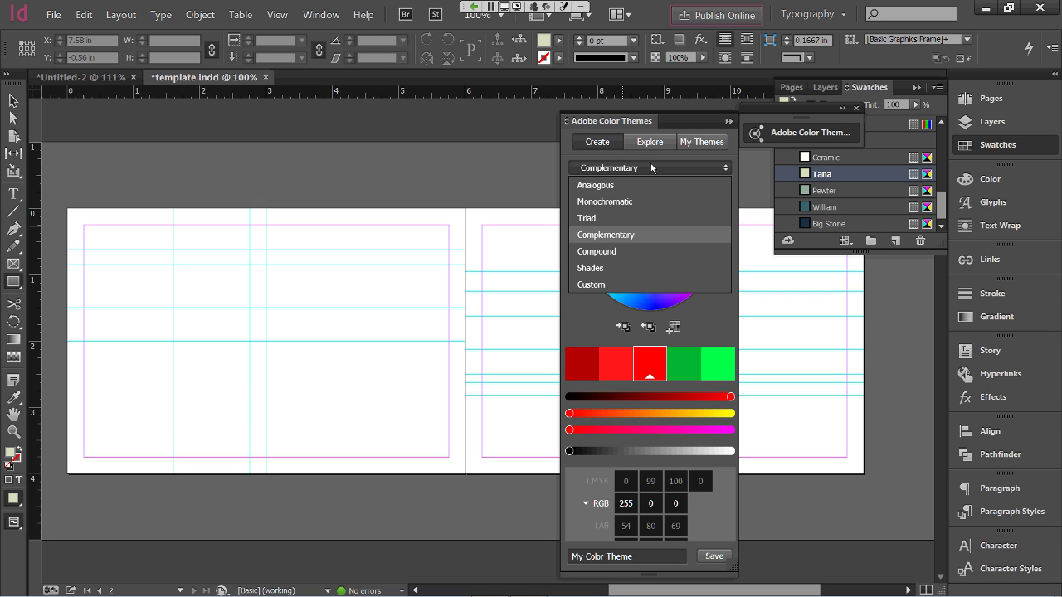
pyautogui.click(651, 168)
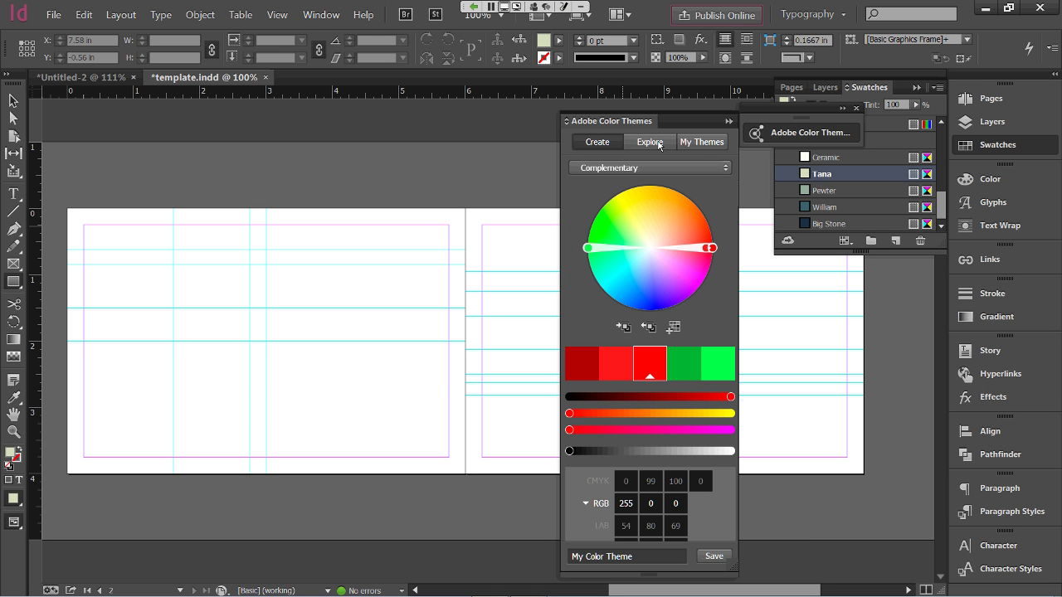
pyautogui.moveTo(674, 122); pyautogui.dragTo(680, 82)
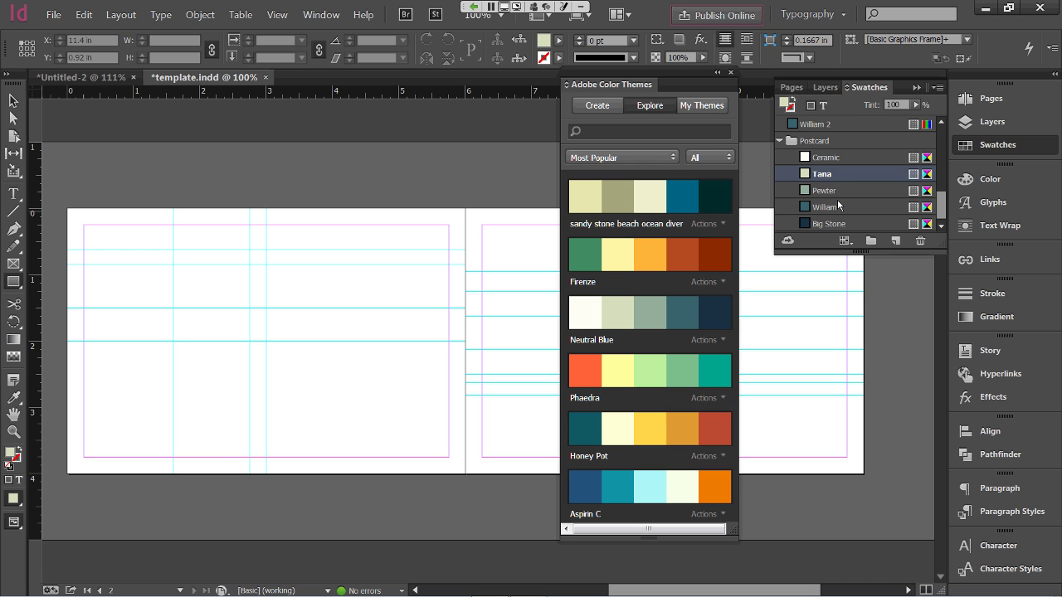
pyautogui.click(731, 75)
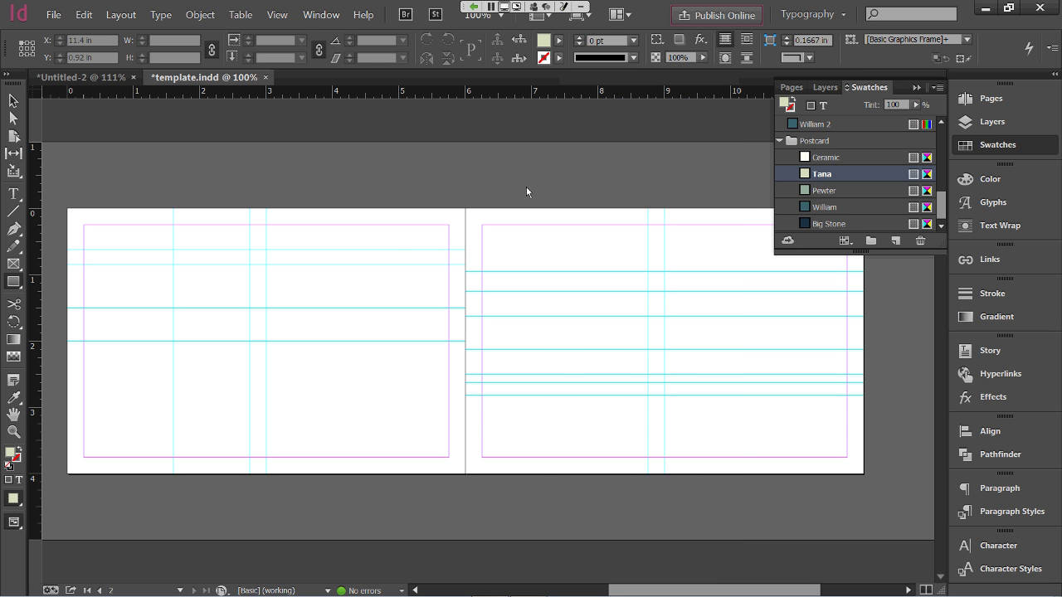
# Draw a 6 × 4 in rectangle from corner to corner of page 1 as its background
pyautogui.click(13, 282)
pyautogui.moveTo(68, 210); pyautogui.dragTo(466, 475)
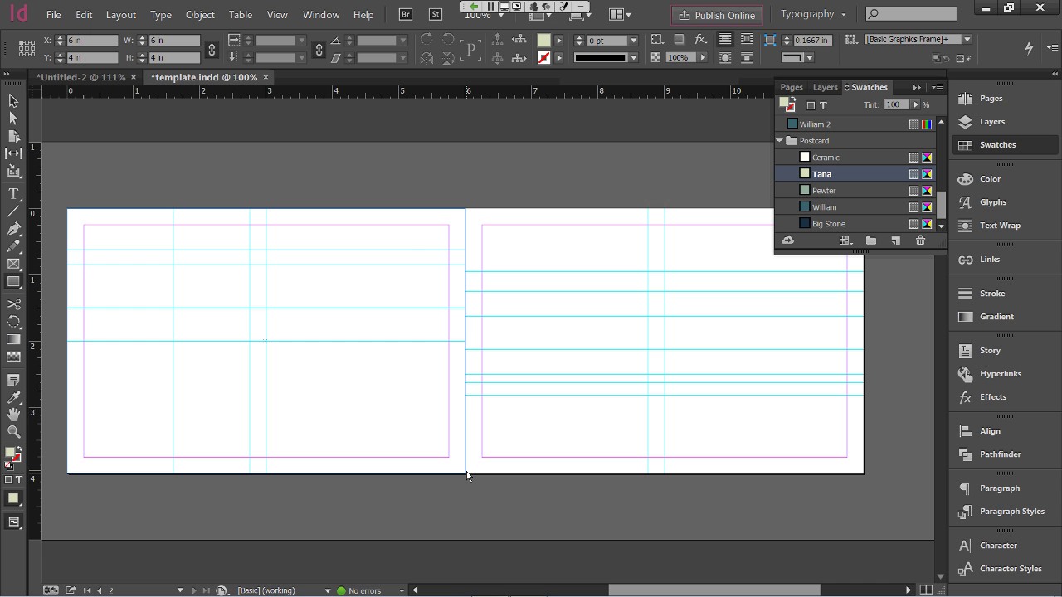
pyautogui.moveTo(467, 475); pyautogui.dragTo(466, 474)
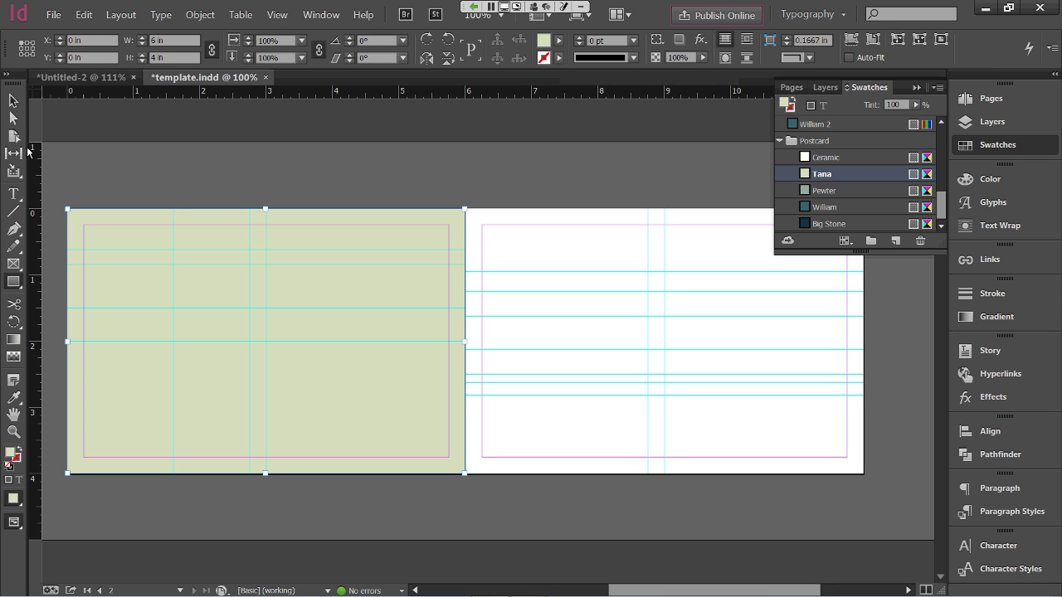
# Show the Character settings with the Type tool active and the page 1 background rectangle deselected
pyautogui.click(13, 194)
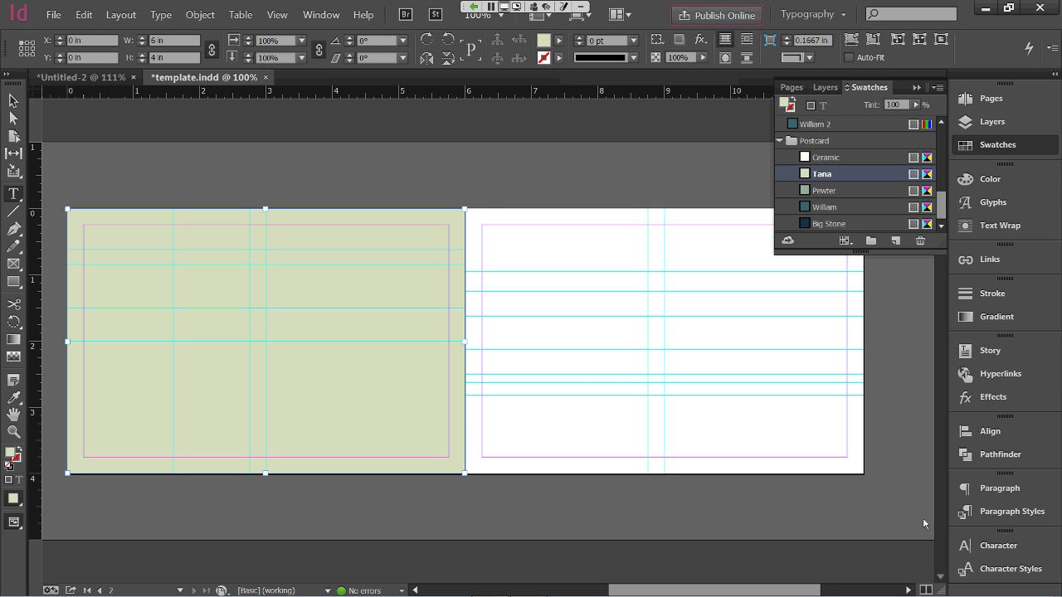
pyautogui.click(331, 20)
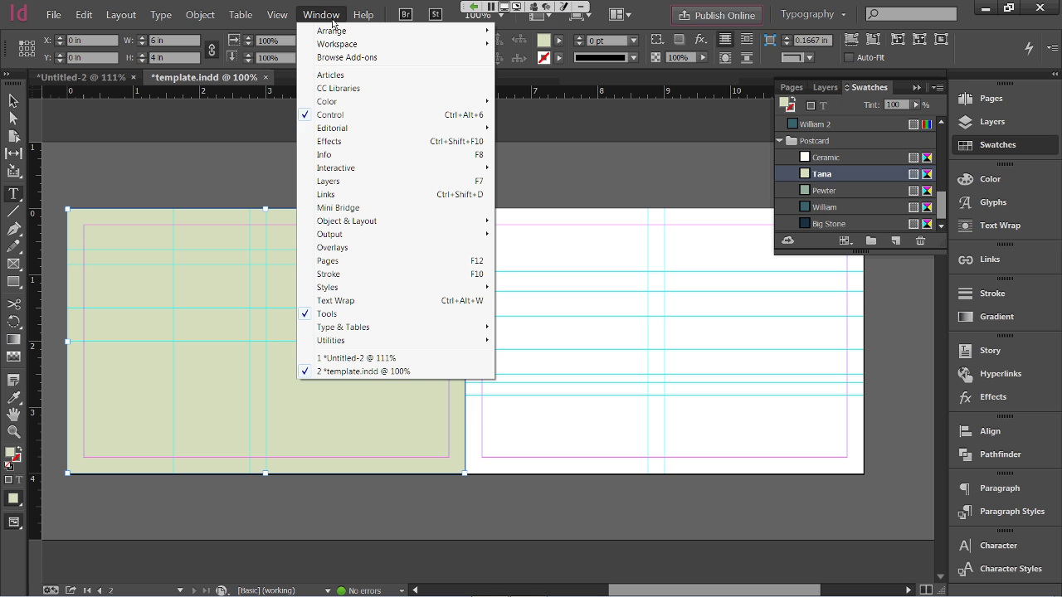
pyautogui.moveTo(368, 329)
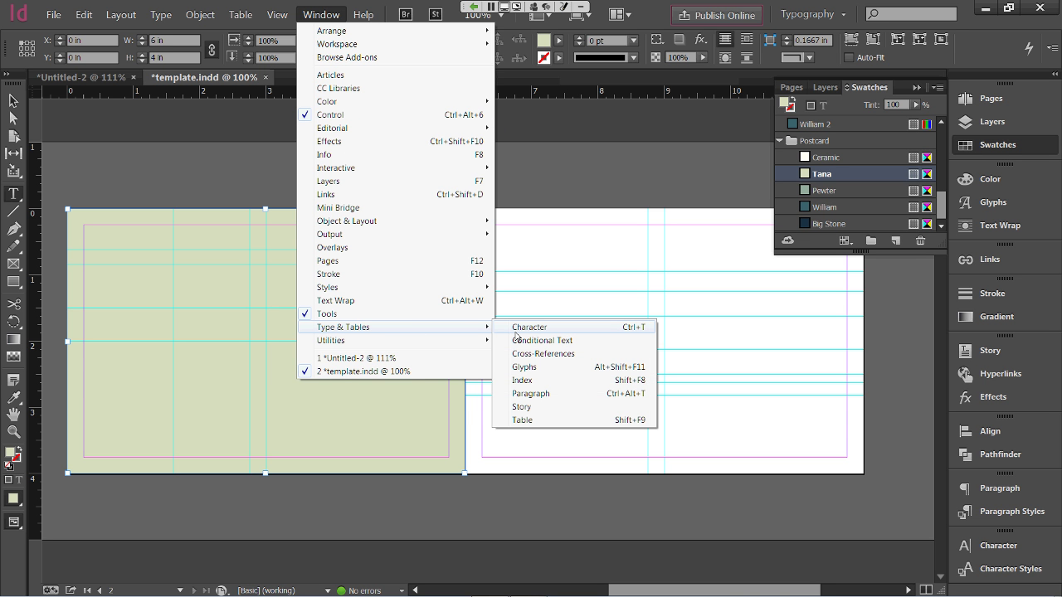
pyautogui.click(954, 37)
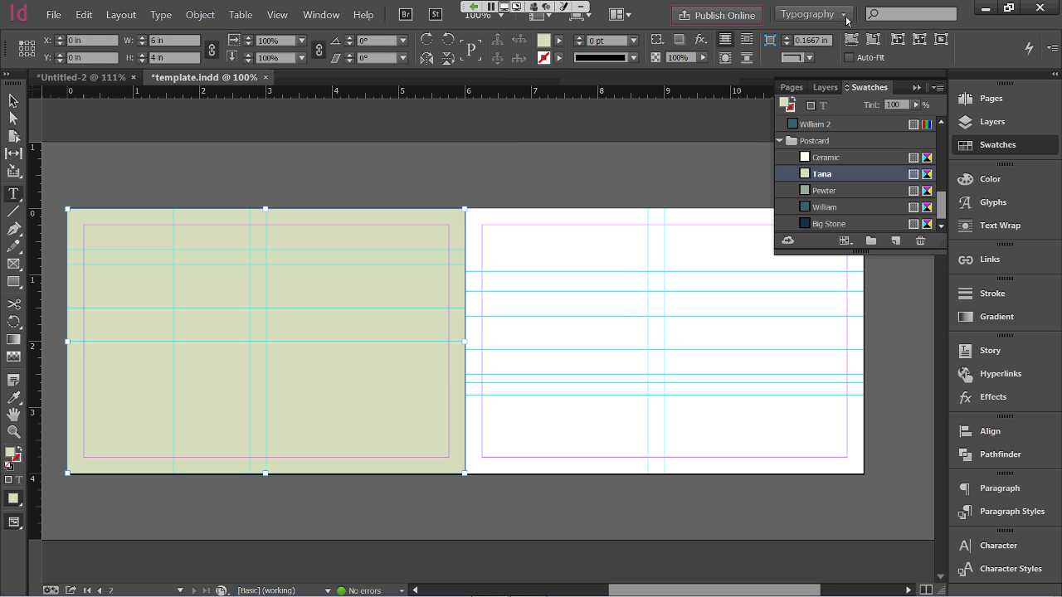
pyautogui.click(812, 14)
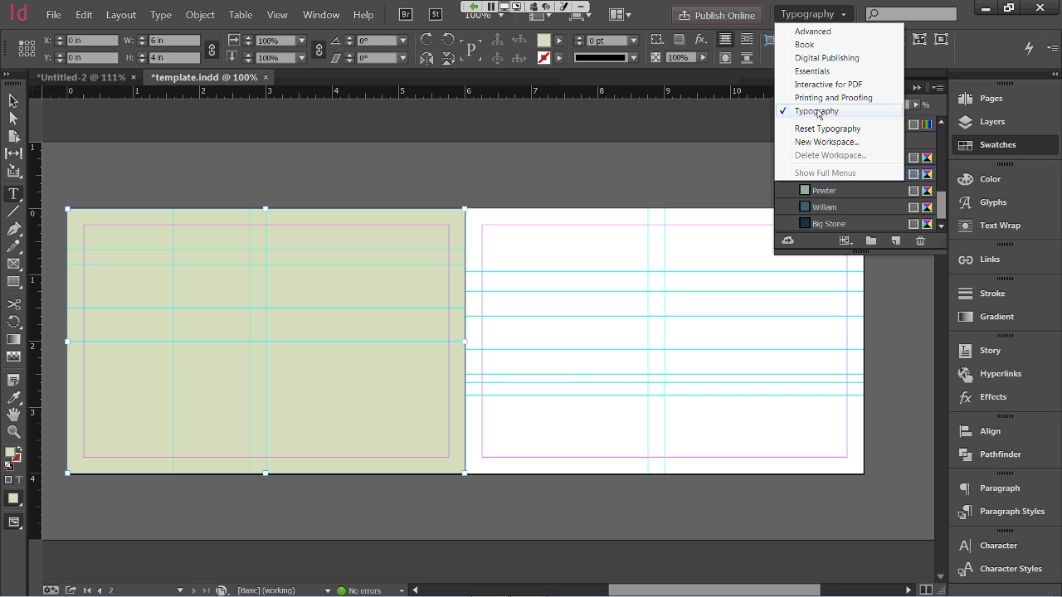
pyautogui.click(974, 66)
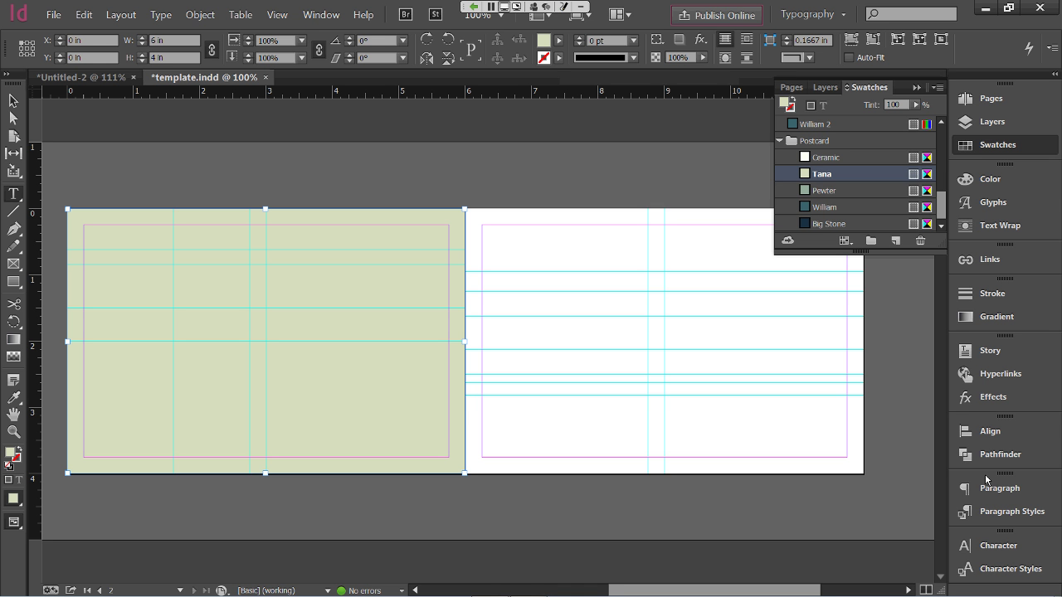
pyautogui.click(1004, 546)
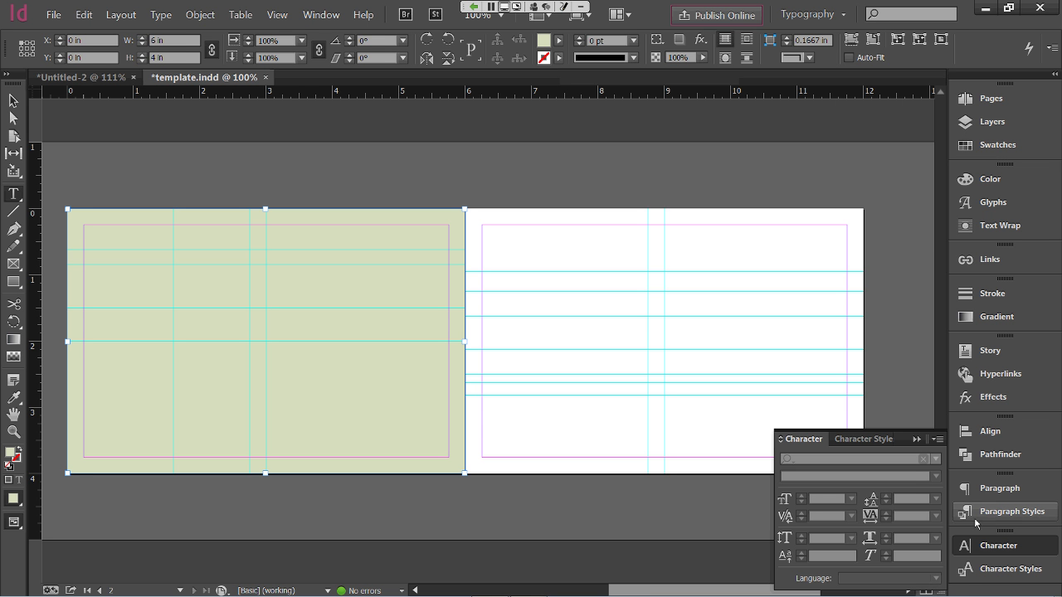
pyautogui.click(125, 158)
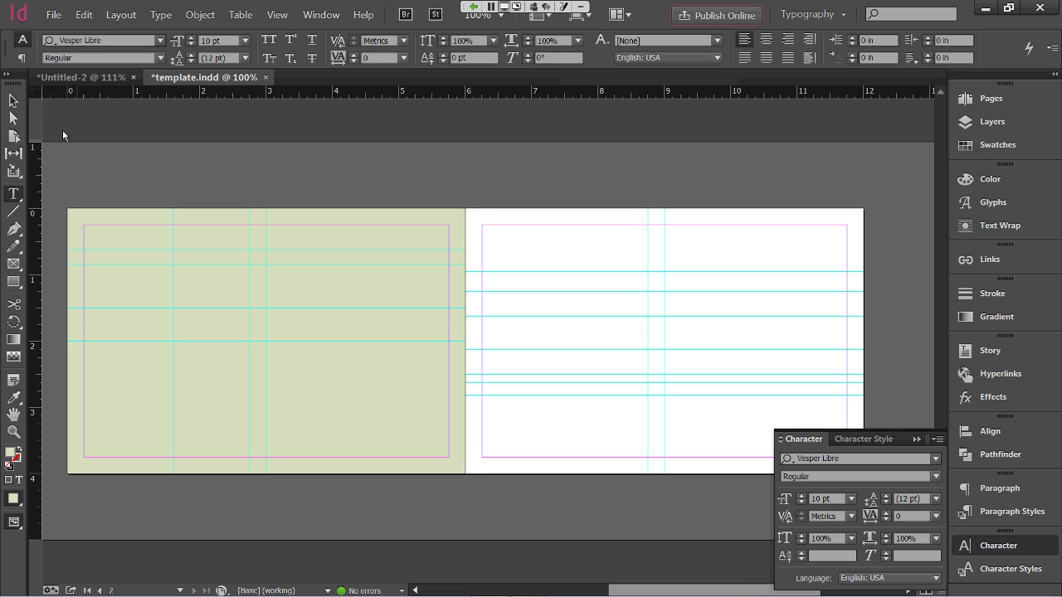
pyautogui.click(14, 101)
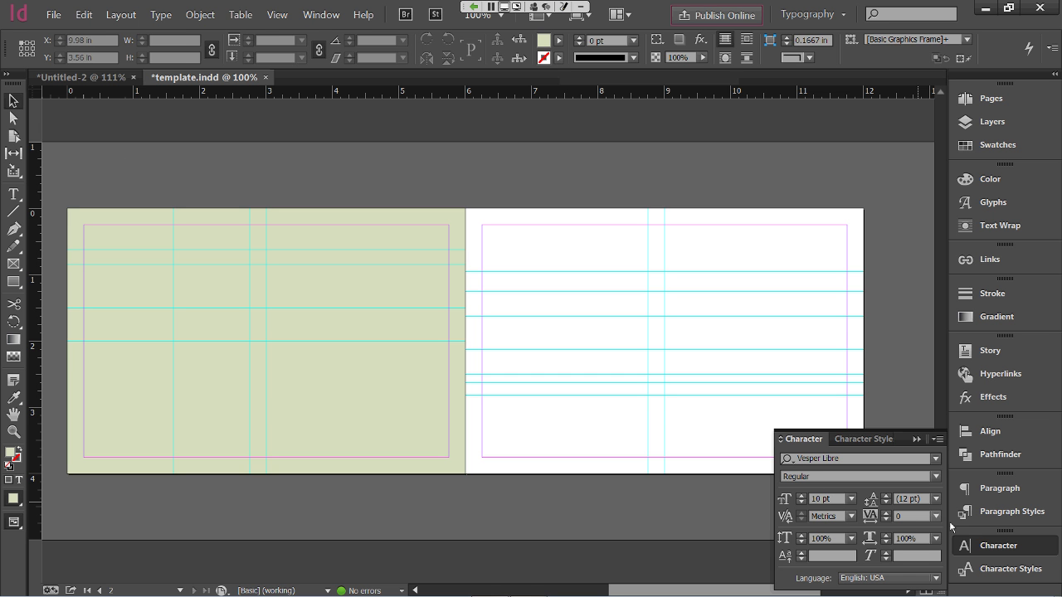
pyautogui.click(13, 194)
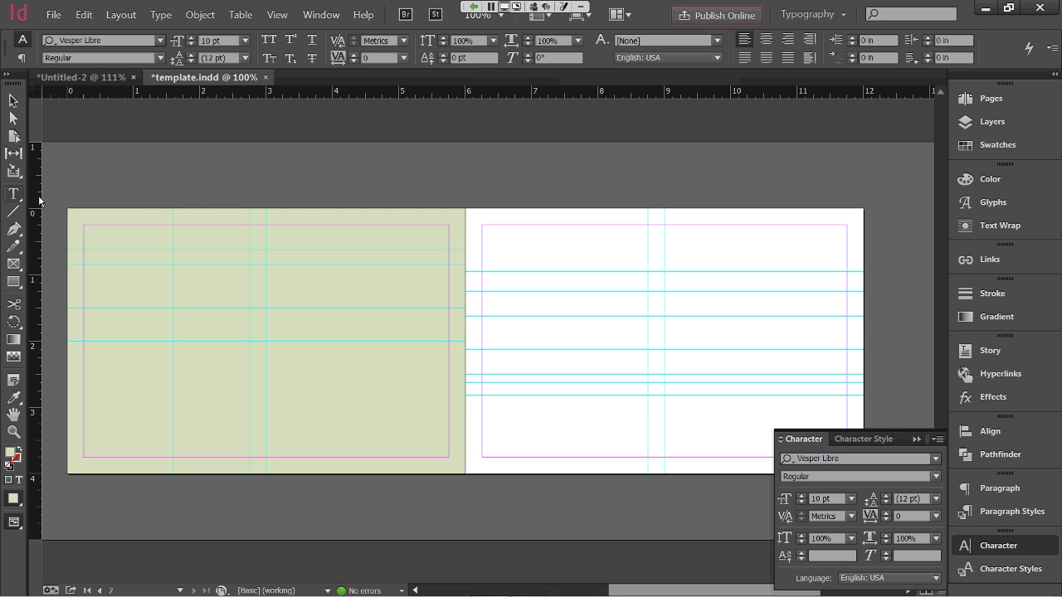
# Set the default type formatting to Open Sans Bold at 12 pt
pyautogui.click(936, 461)
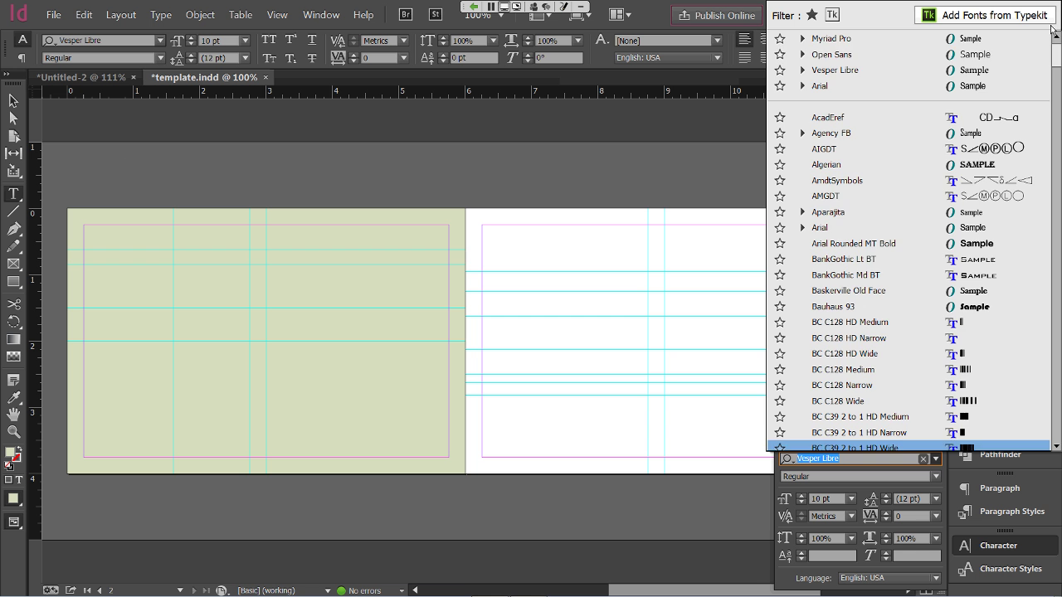
pyautogui.moveTo(1055, 54); pyautogui.dragTo(1056, 267)
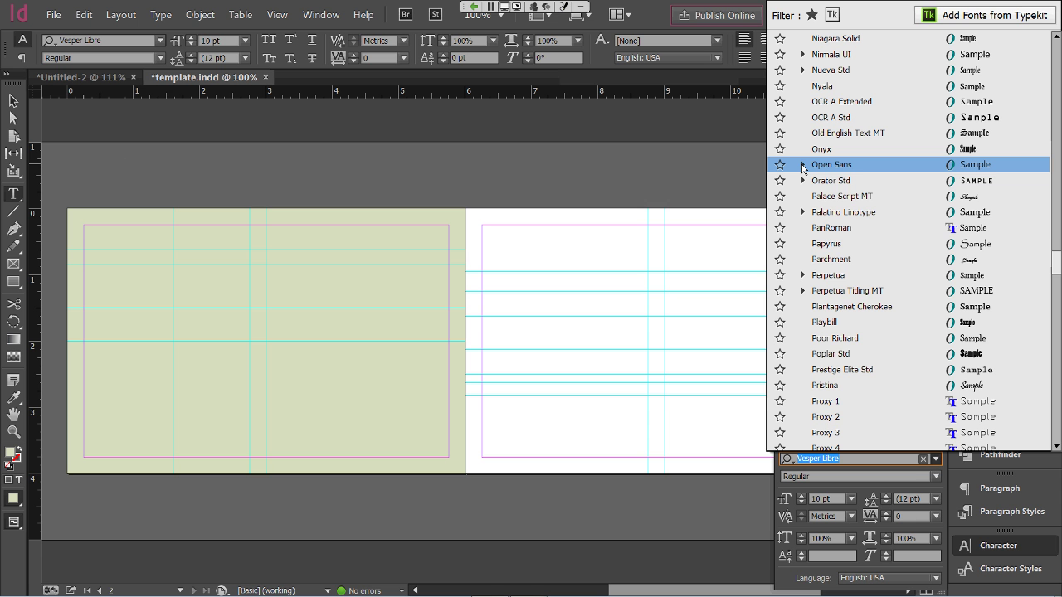
pyautogui.click(803, 166)
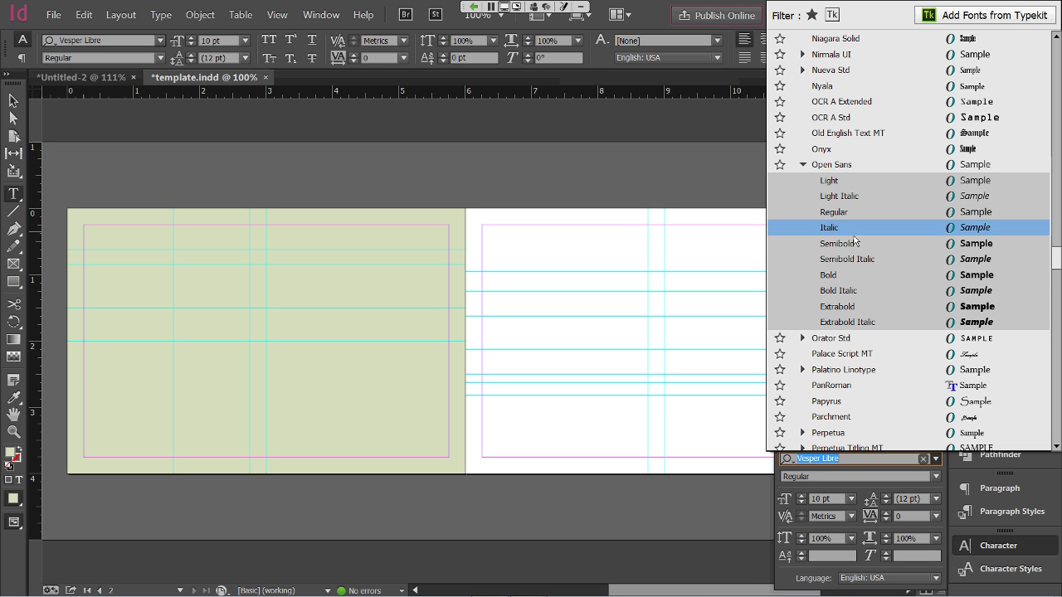
pyautogui.click(849, 279)
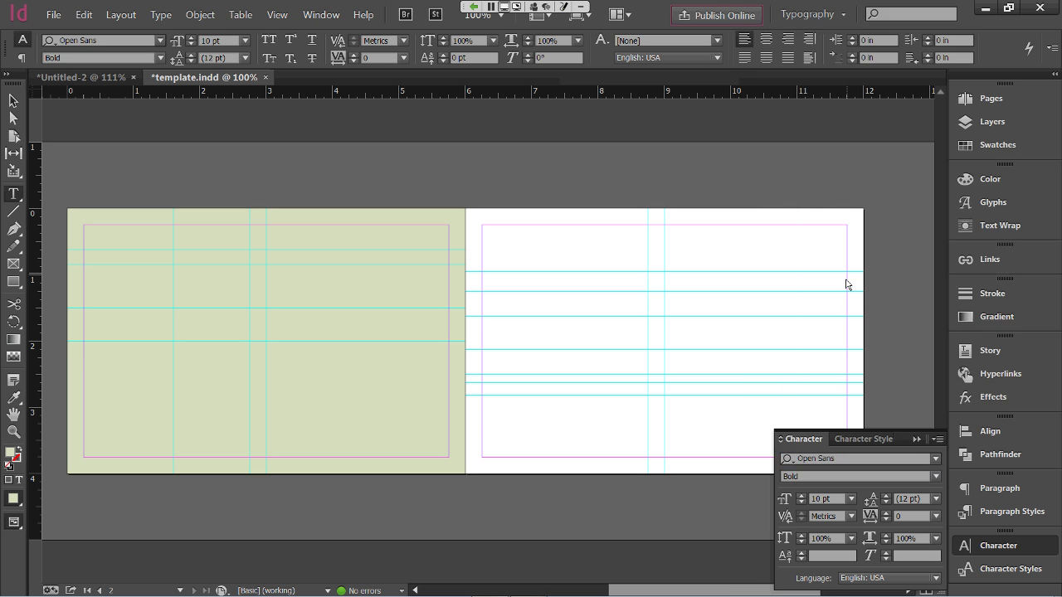
pyautogui.click(850, 500)
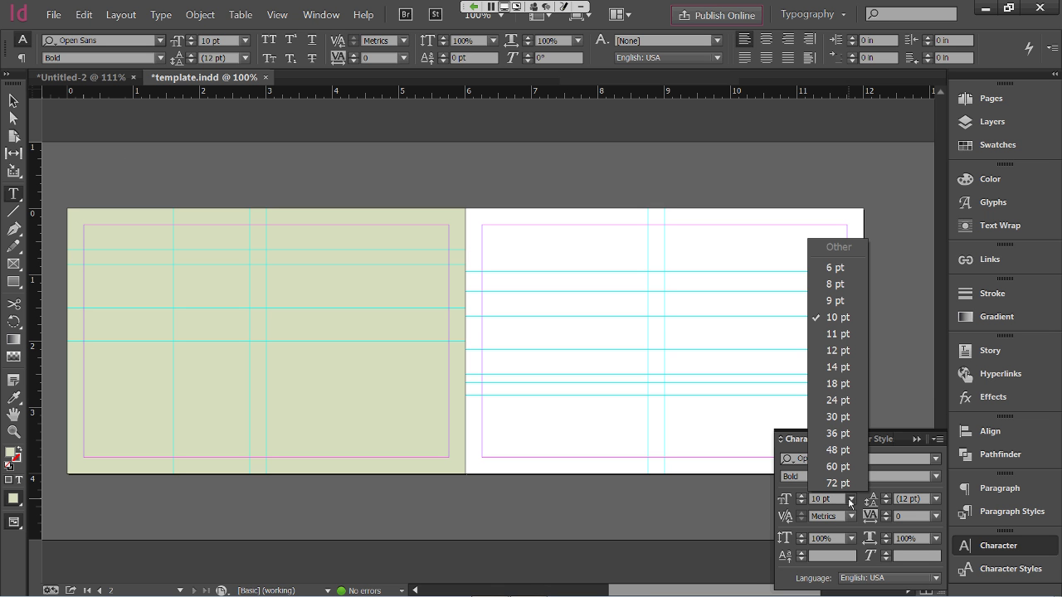
pyautogui.click(838, 351)
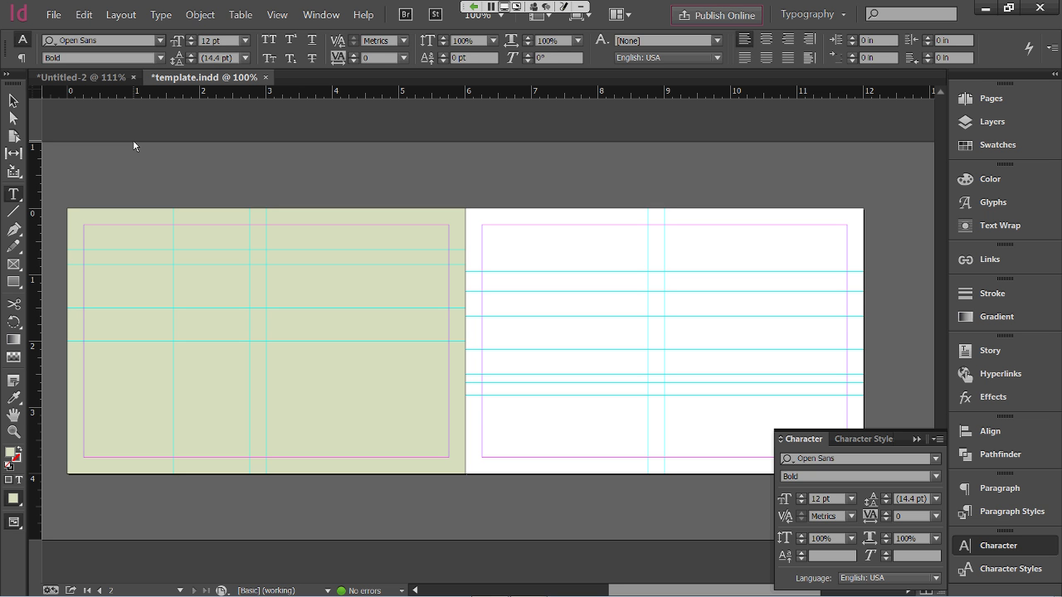
# Create a wide text frame on the pasteboard above page 1 reading "A Fundraising Event to Support Our Mission"
pyautogui.moveTo(78, 155); pyautogui.dragTo(460, 197)
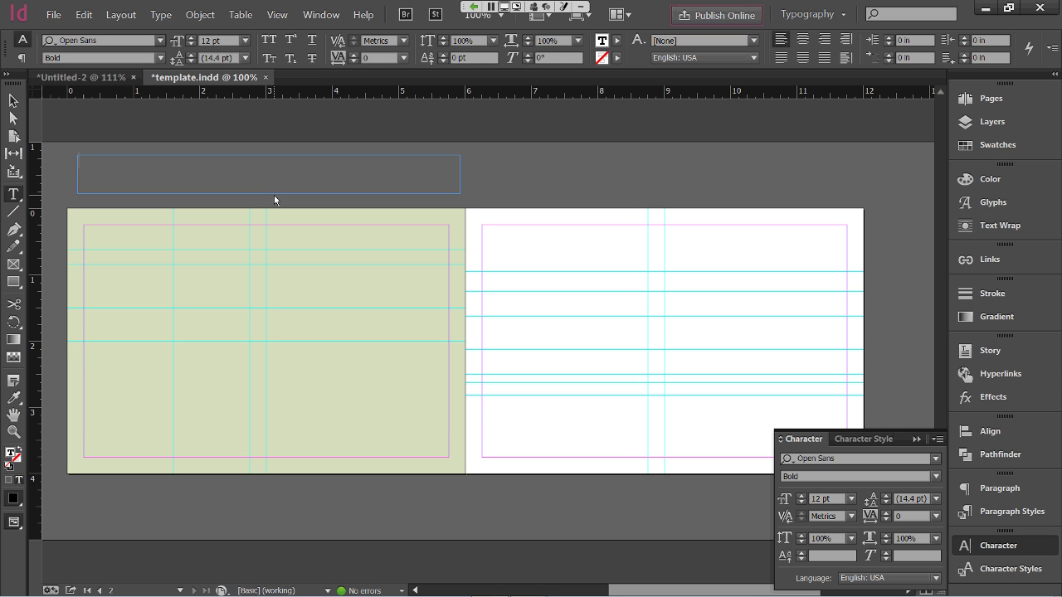
pyautogui.write('A Fundraising Event to Su')
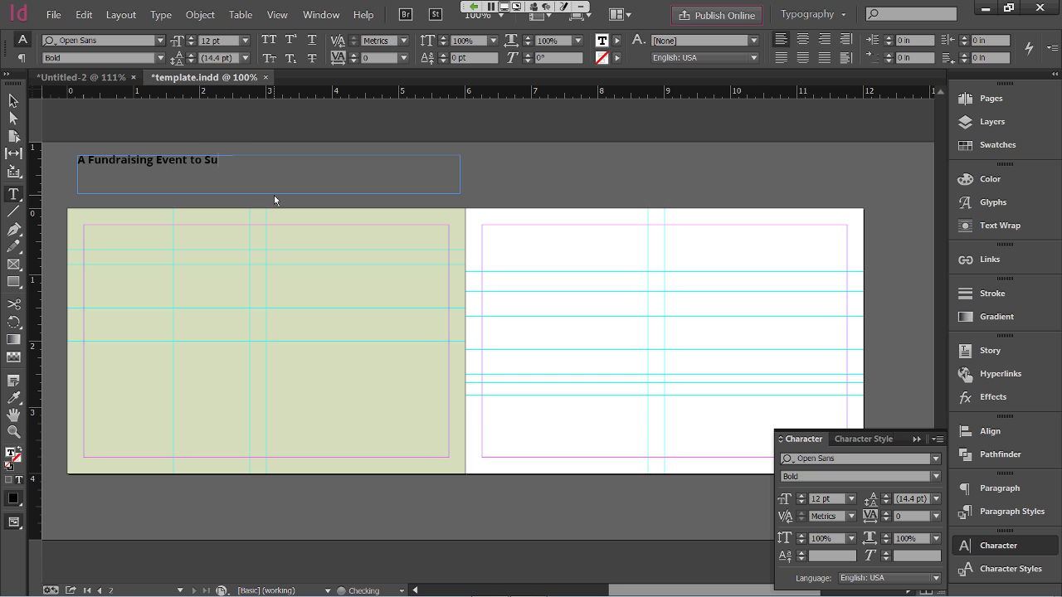
pyautogui.write('pport Our Mission')
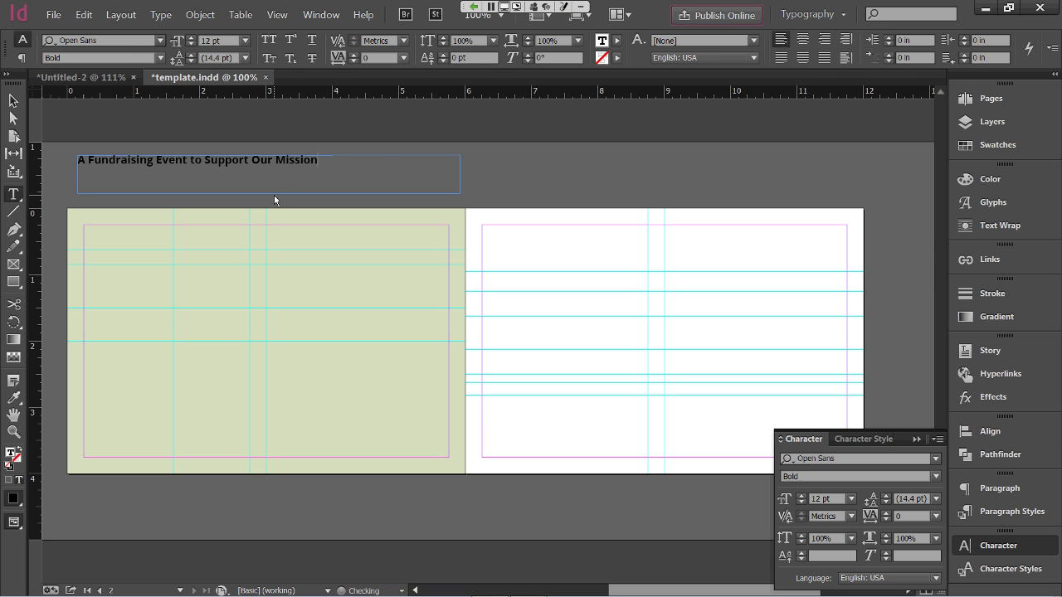
pyautogui.press('Escape')
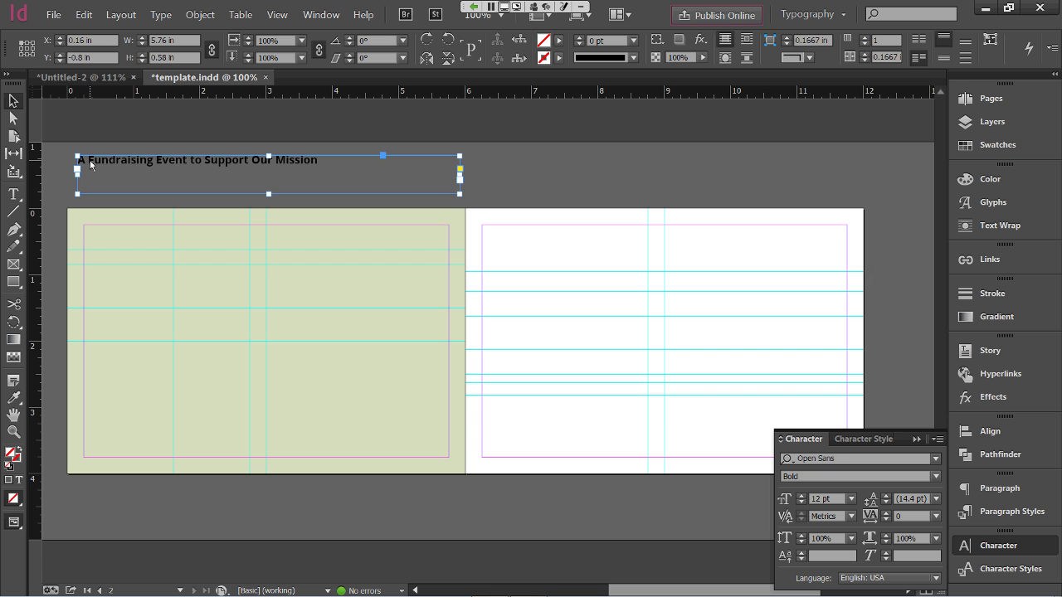
# Move the headline frame to page 1's left edge at the 2 in guide and widen it to 6 in
pyautogui.moveTo(87, 163); pyautogui.dragTo(99, 351)
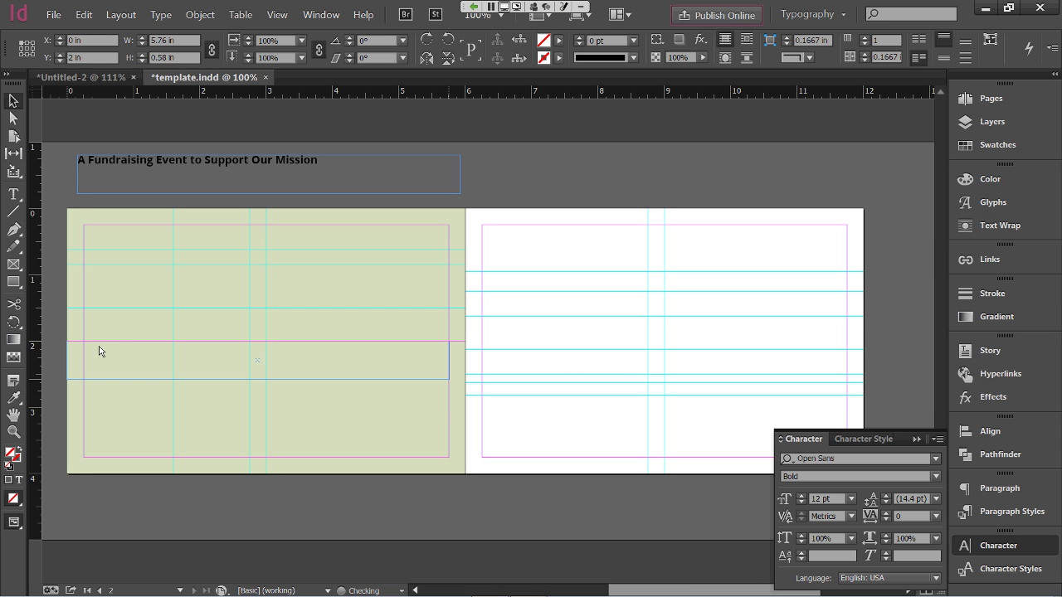
pyautogui.moveTo(99, 351); pyautogui.dragTo(99, 351)
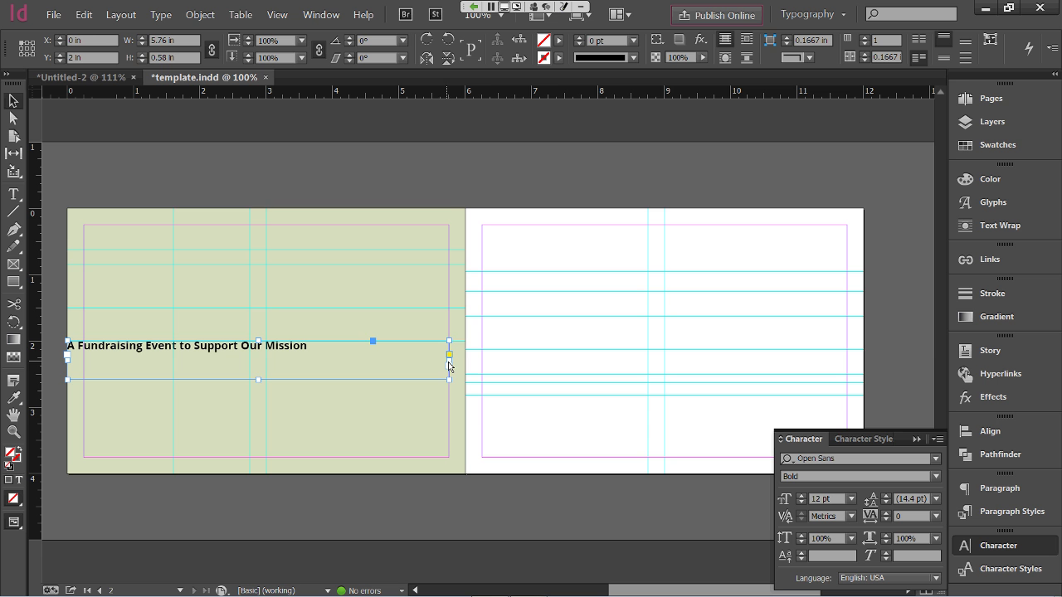
pyautogui.moveTo(450, 363); pyautogui.dragTo(465, 366)
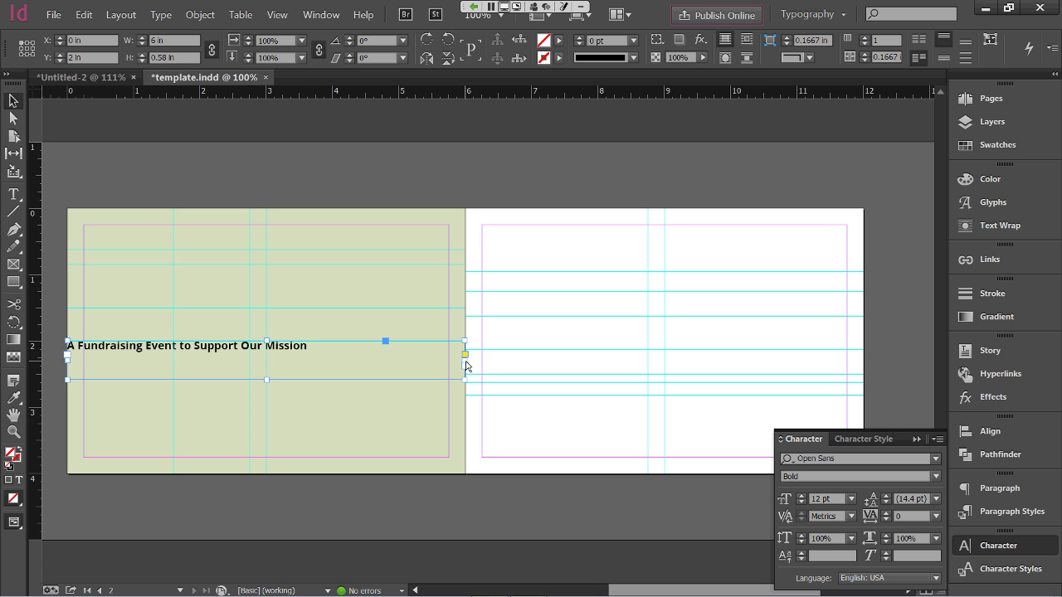
# Set the headline frame's inset spacing to 0.1 in top and bottom and 0.25 in left and right, with Center vertical justification
pyautogui.rightClick(220, 355)
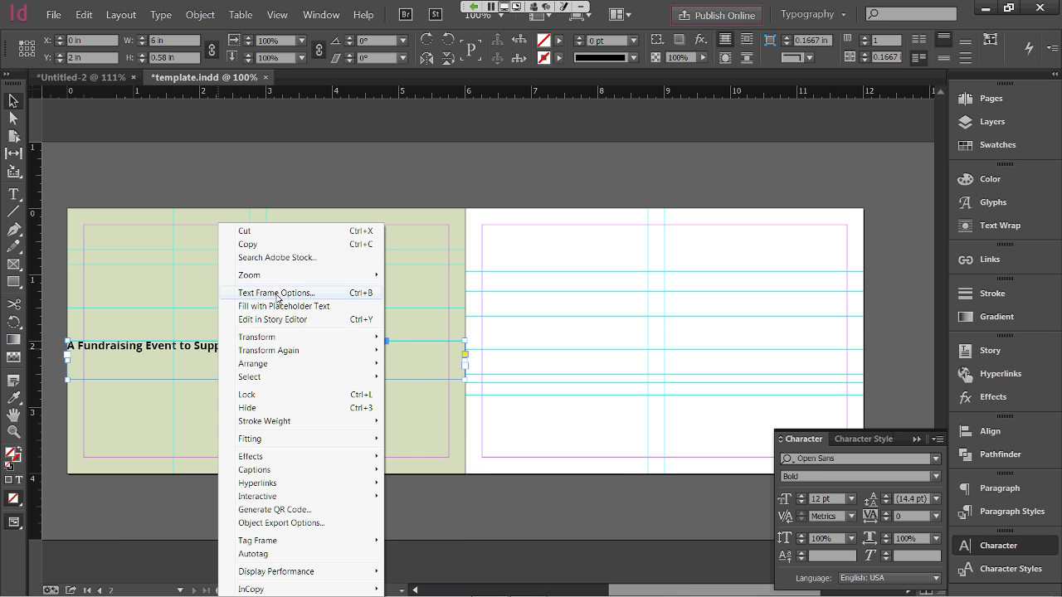
pyautogui.click(336, 294)
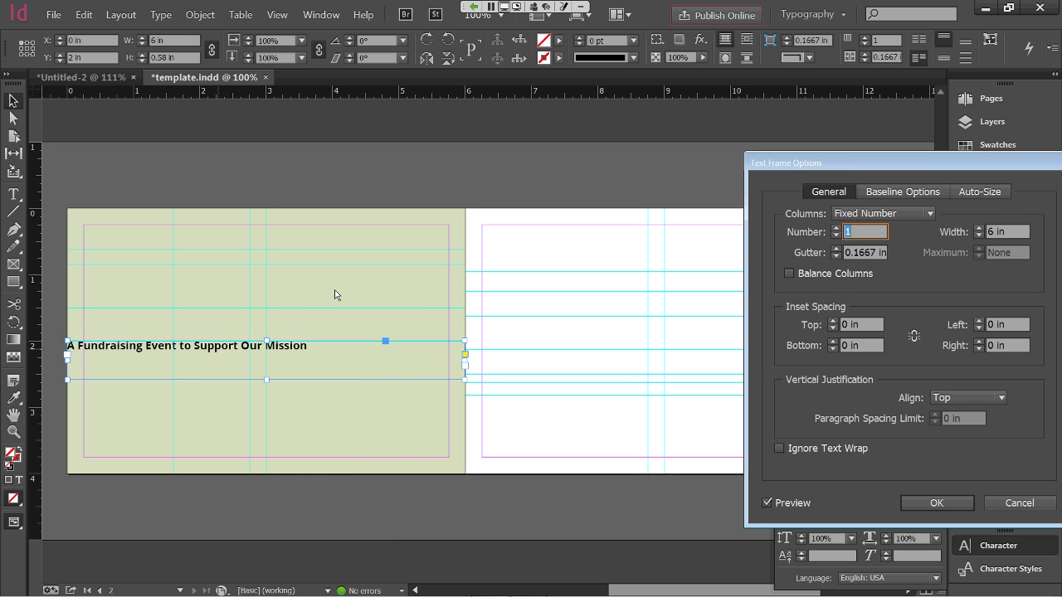
pyautogui.moveTo(895, 168); pyautogui.dragTo(662, 151)
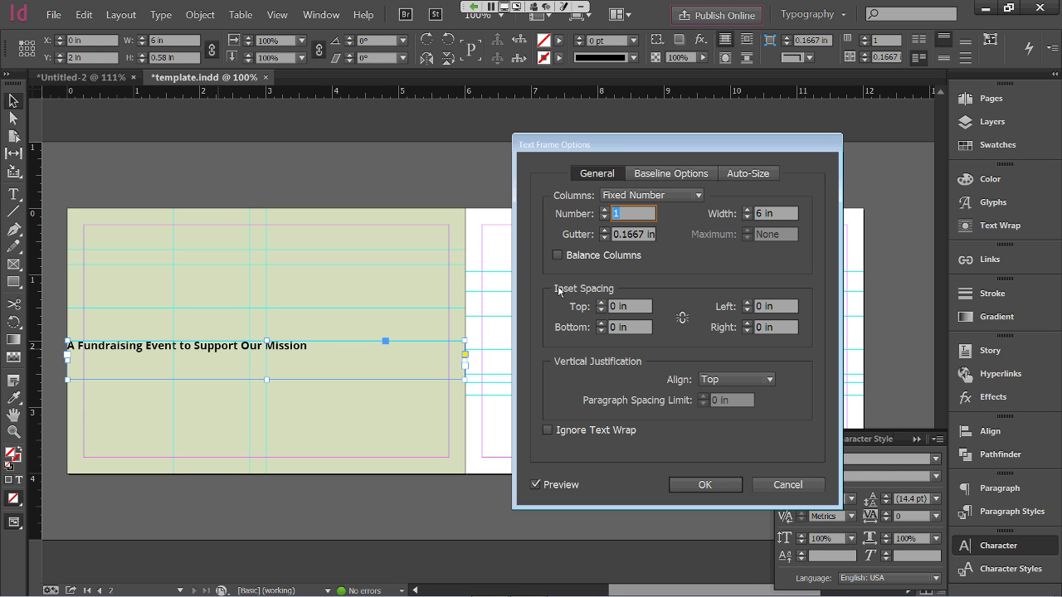
pyautogui.click(635, 307)
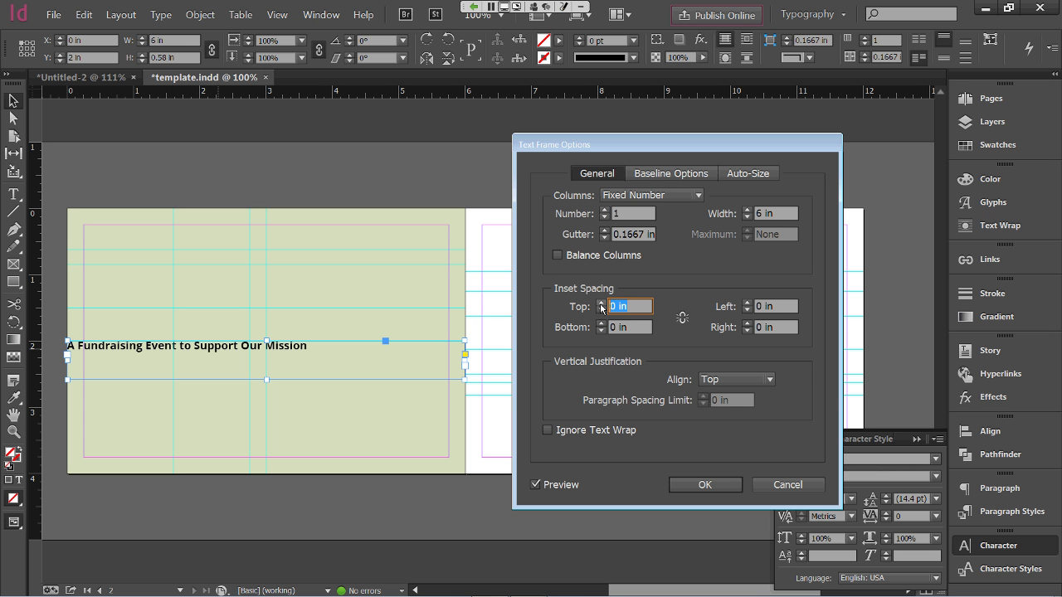
pyautogui.write('.1')
pyautogui.press('Tab')
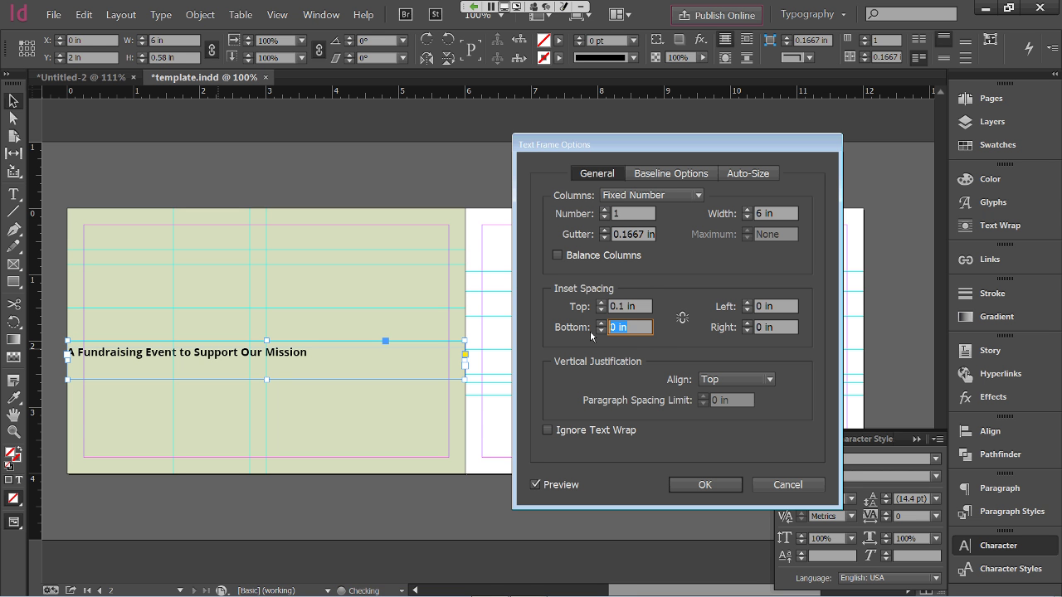
pyautogui.write('.1')
pyautogui.press('Tab')
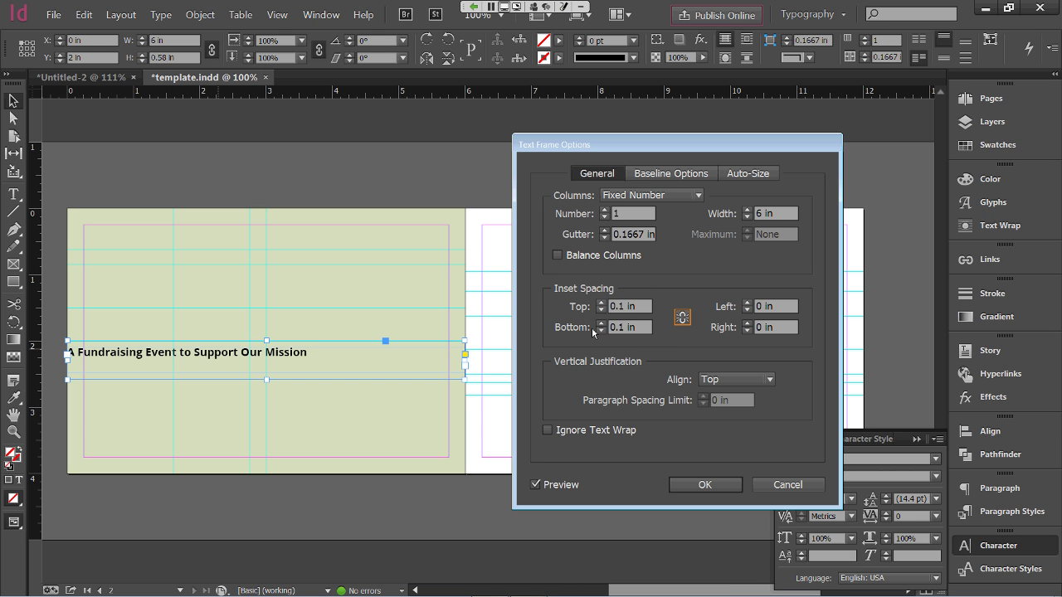
pyautogui.tripleClick(774, 307)
pyautogui.write('.25in')
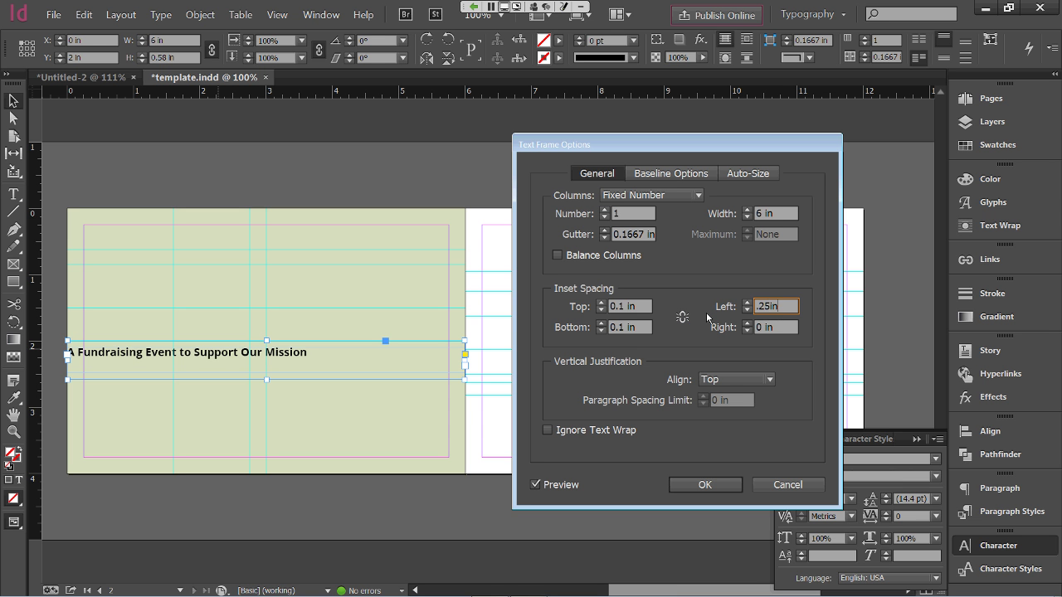
pyautogui.press('Tab')
pyautogui.write('.25in')
pyautogui.press('Tab')
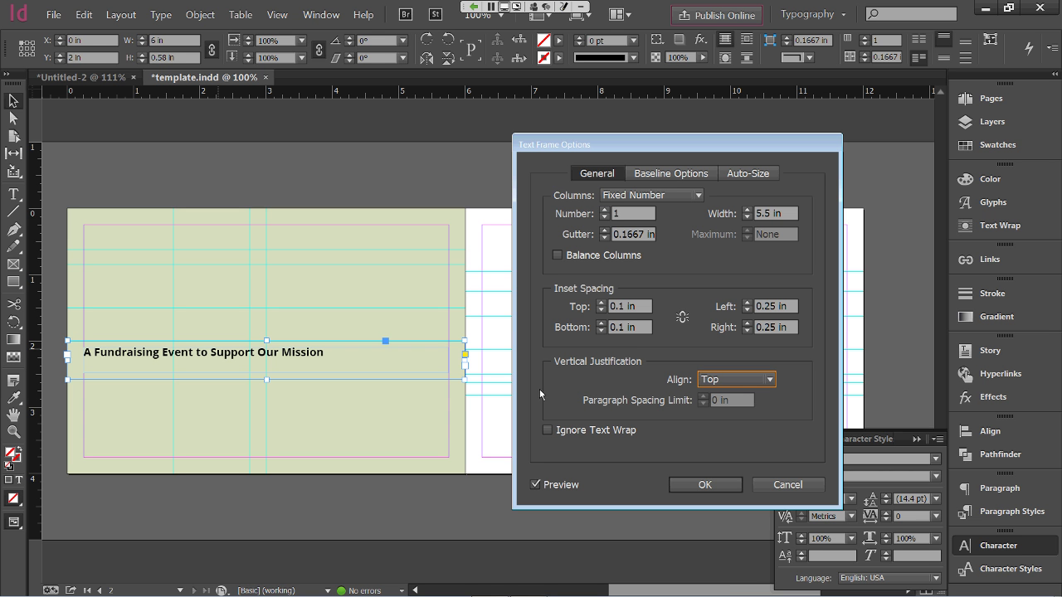
pyautogui.click(735, 380)
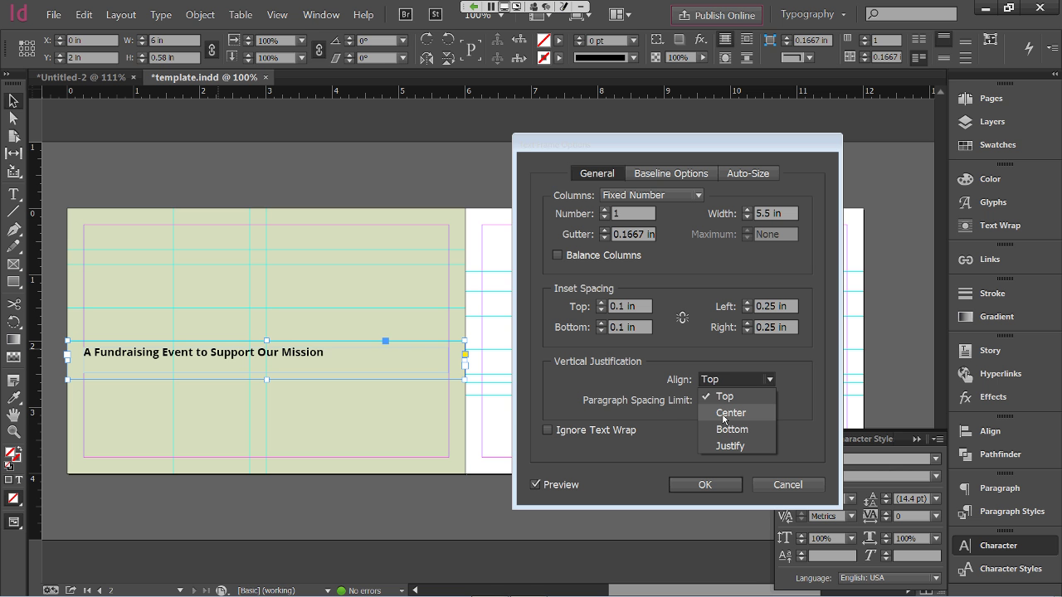
pyautogui.click(731, 413)
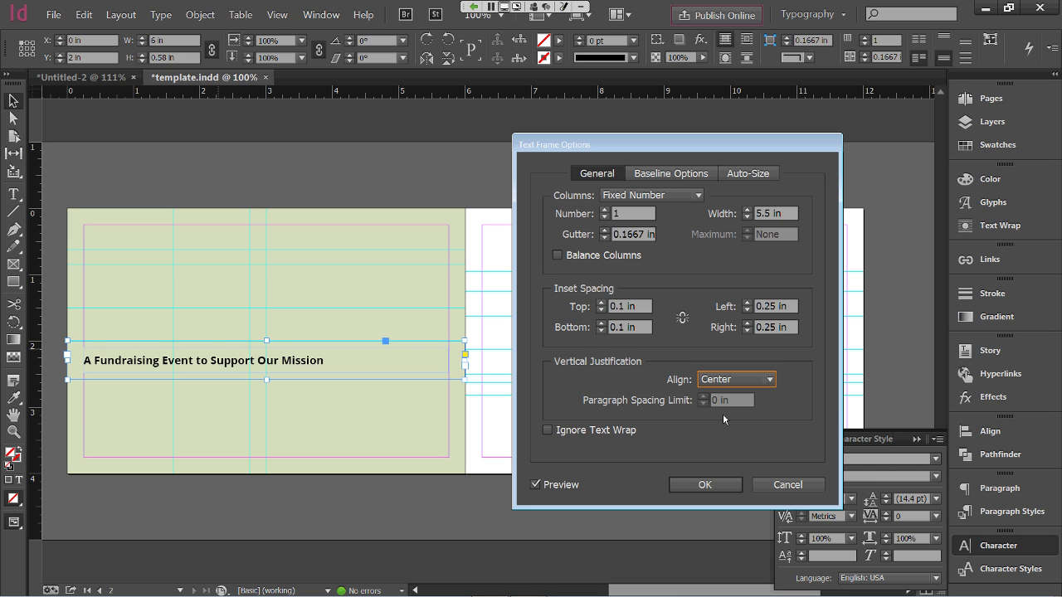
# Set the headline frame's first baseline offset to Cap Height and fit the frame's height to its text
pyautogui.click(677, 175)
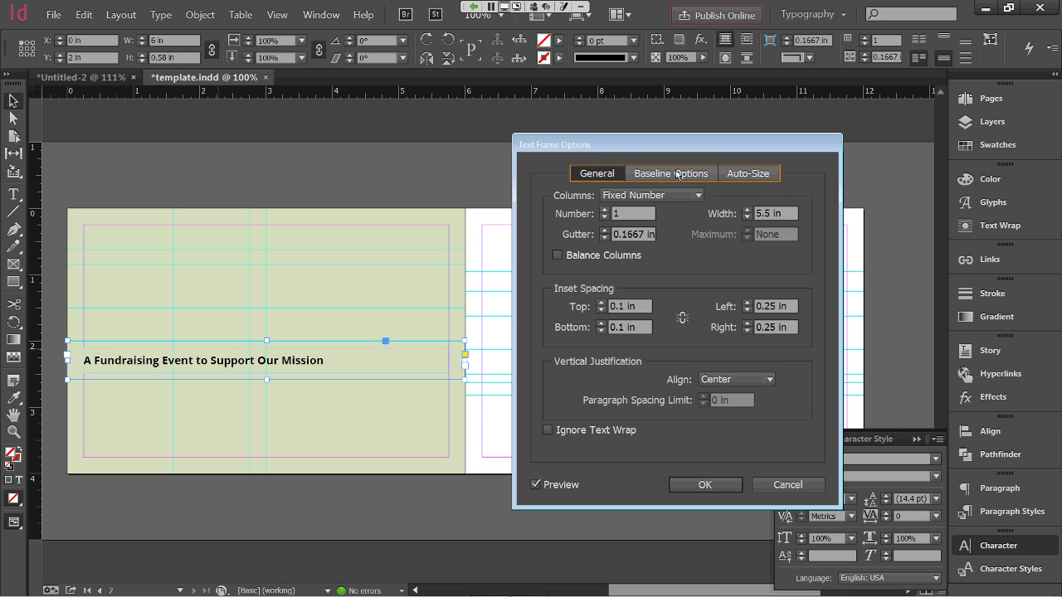
pyautogui.click(677, 174)
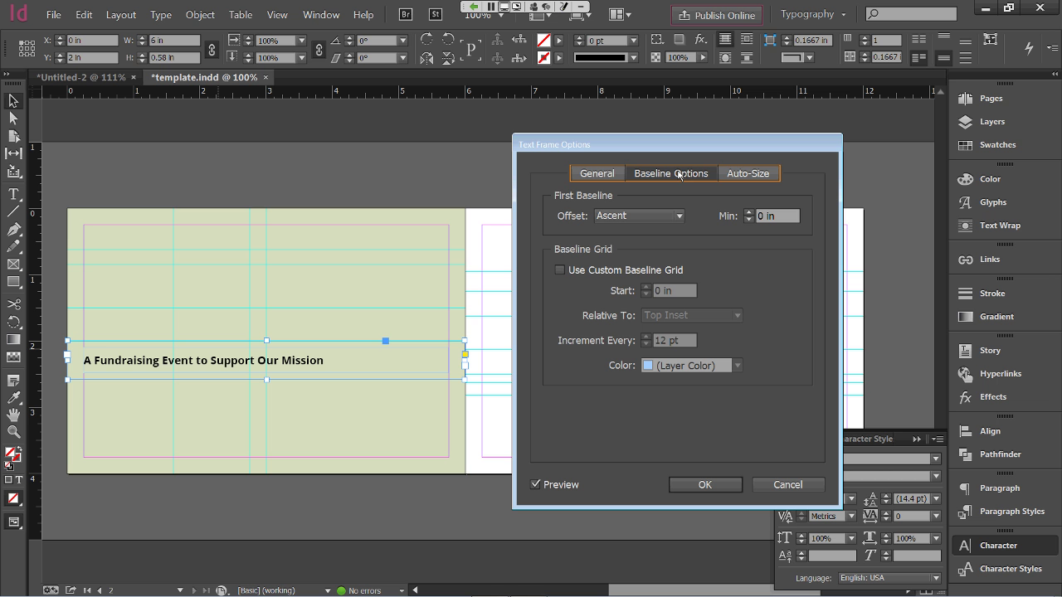
pyautogui.click(642, 215)
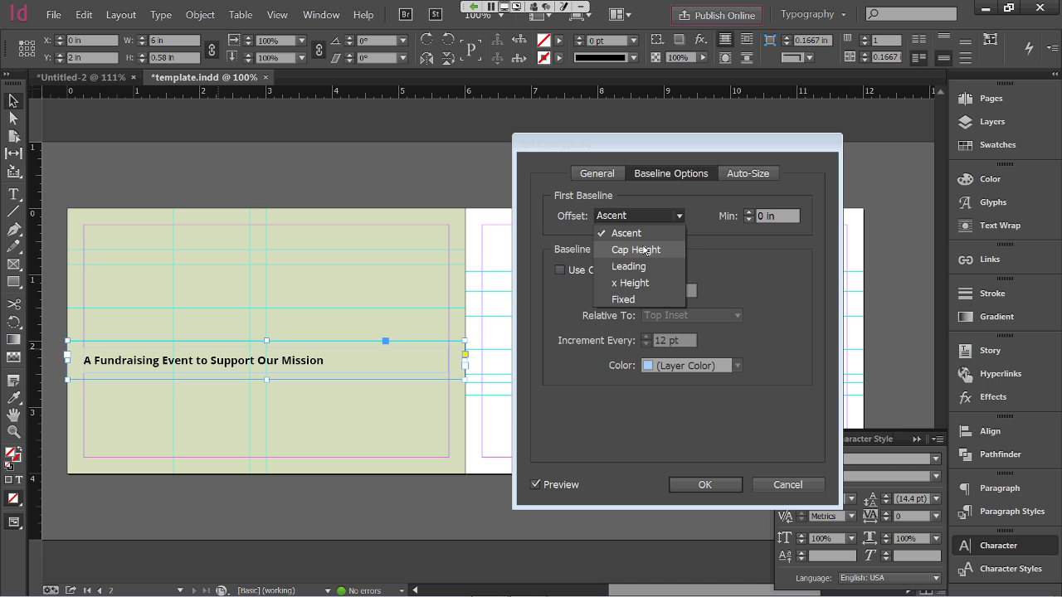
pyautogui.click(646, 251)
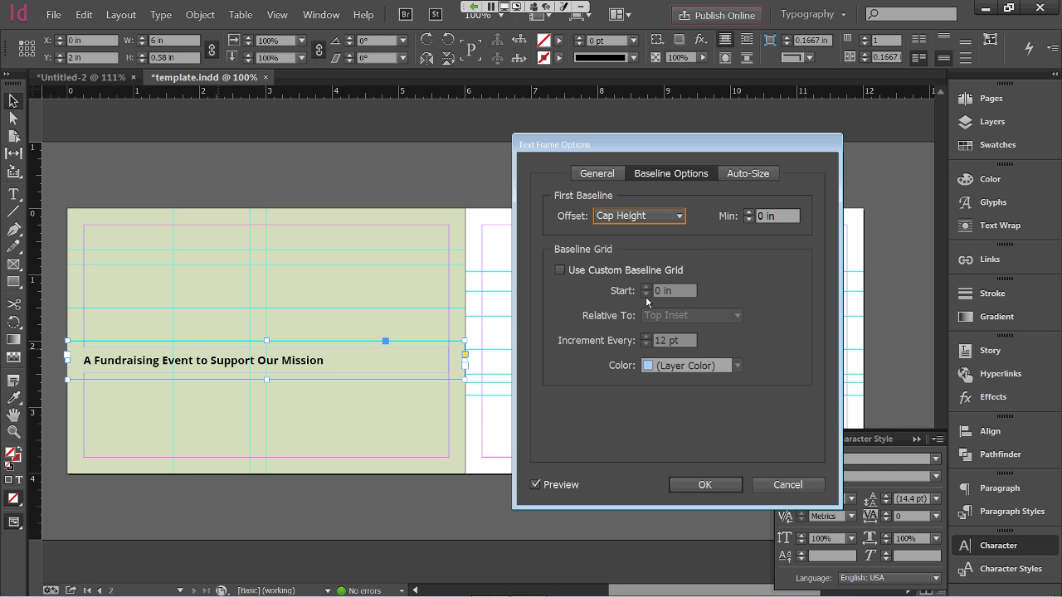
pyautogui.click(691, 489)
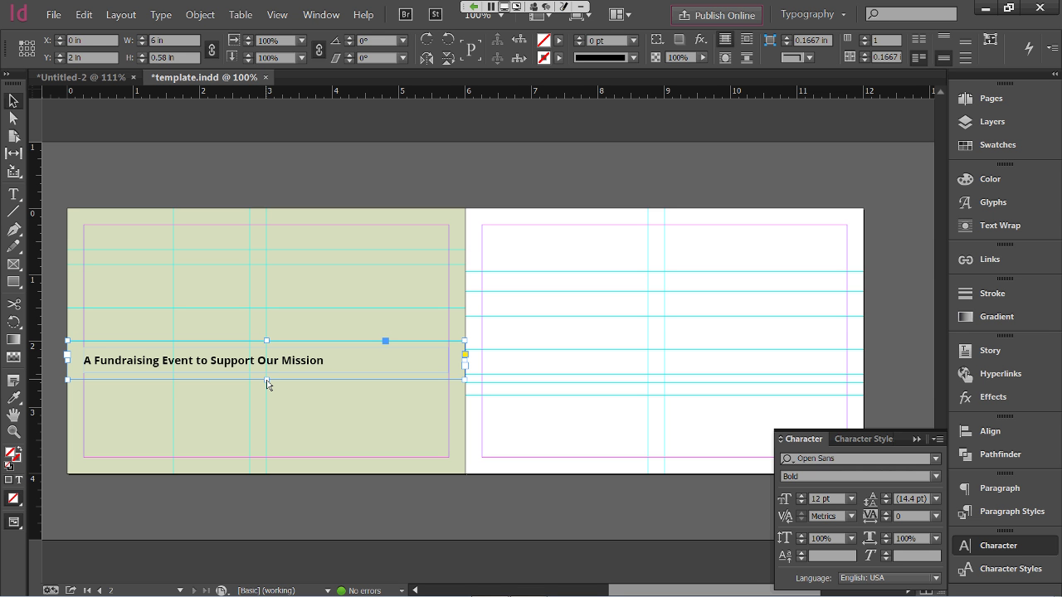
pyautogui.doubleClick(267, 380)
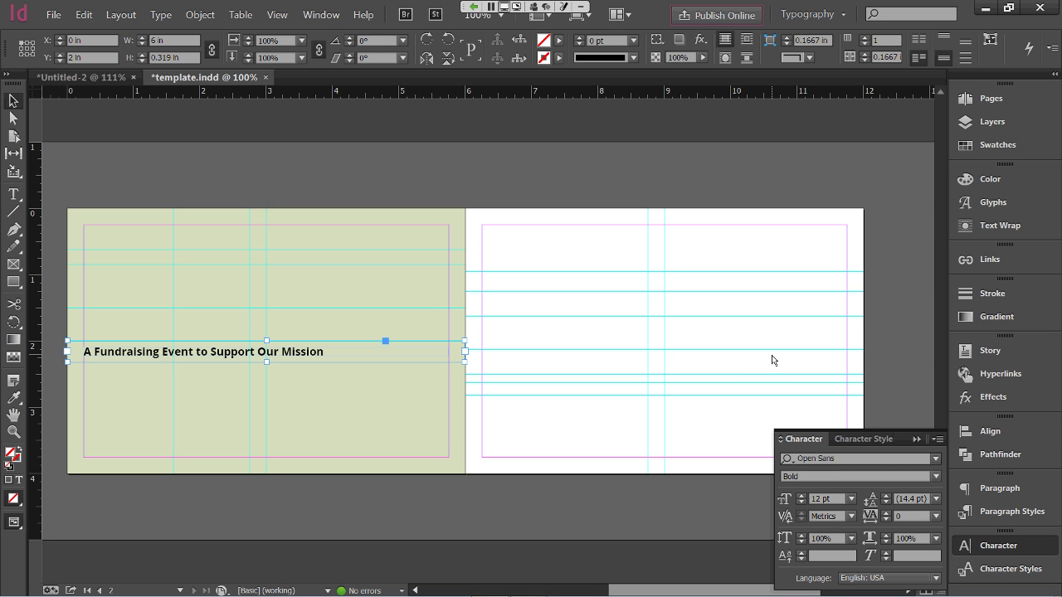
# Fill the headline frame with the Big Stone swatch and color its text Ceramic, leaving nothing selected
pyautogui.click(967, 146)
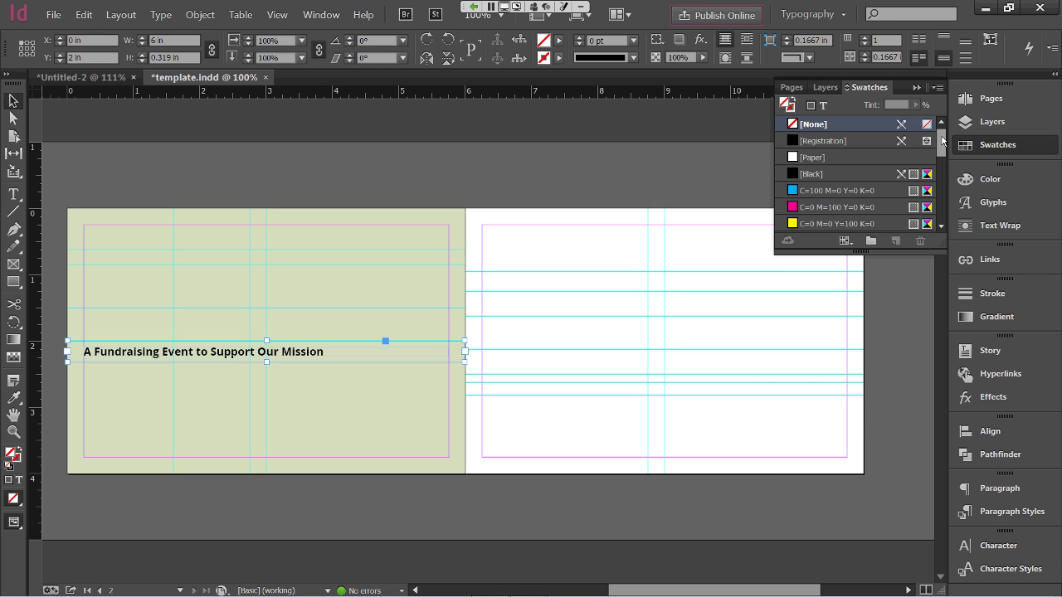
pyautogui.moveTo(942, 140); pyautogui.dragTo(942, 214)
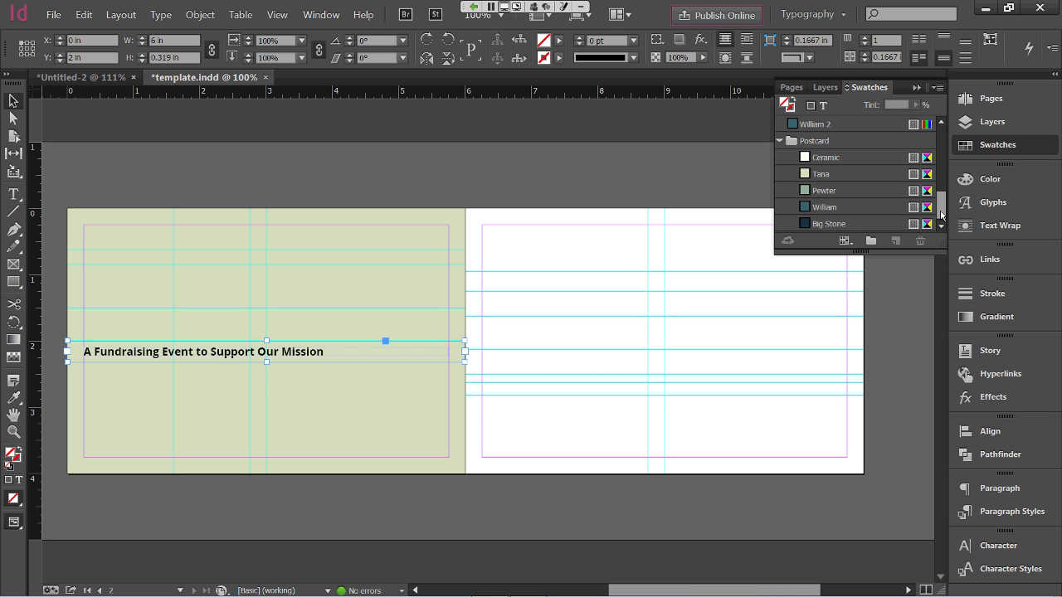
pyautogui.click(846, 225)
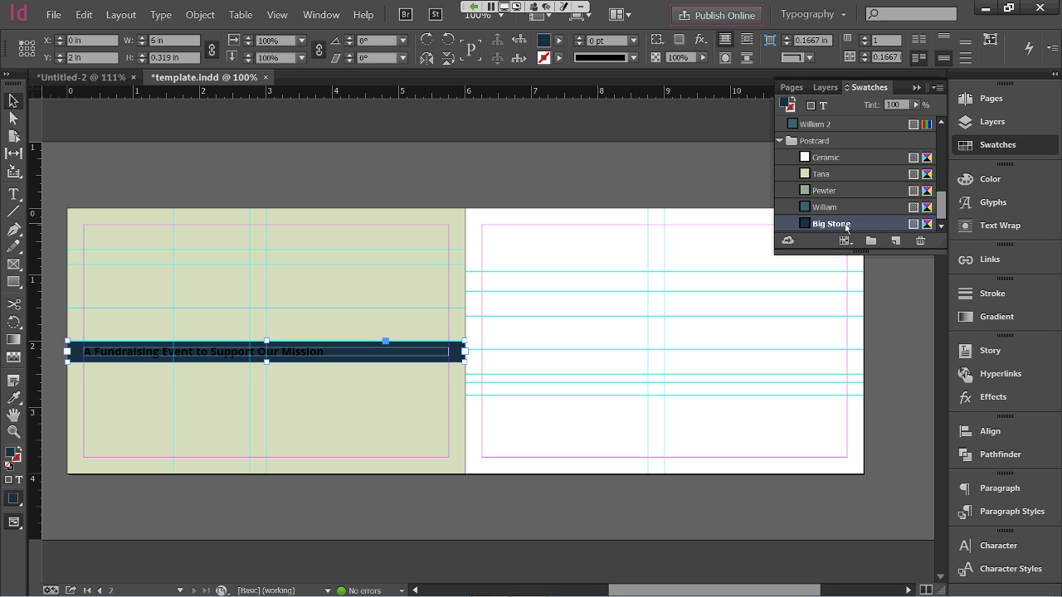
pyautogui.click(19, 482)
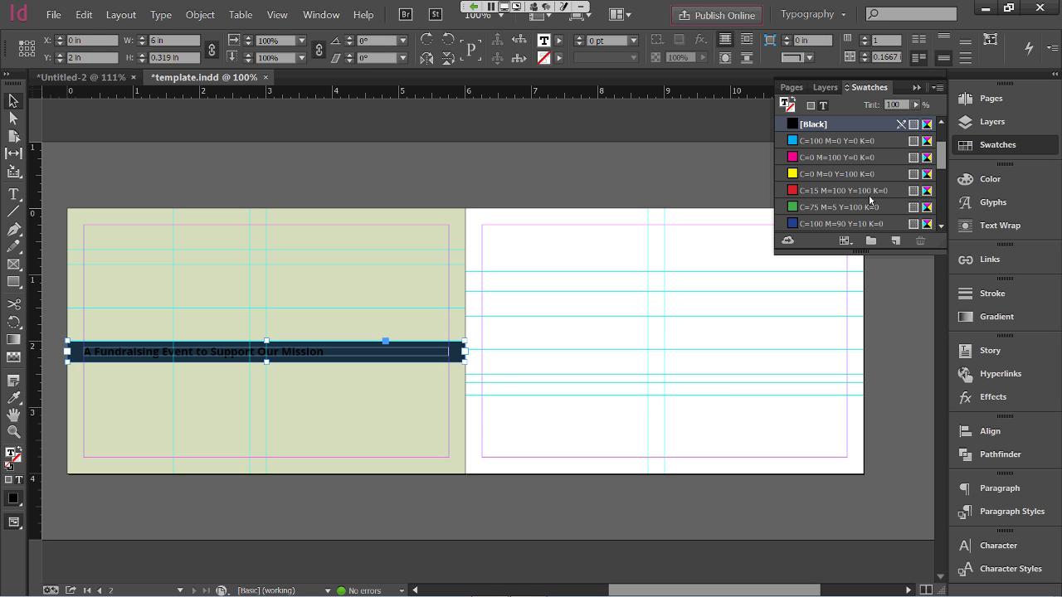
pyautogui.scroll(-5, 913, 207)
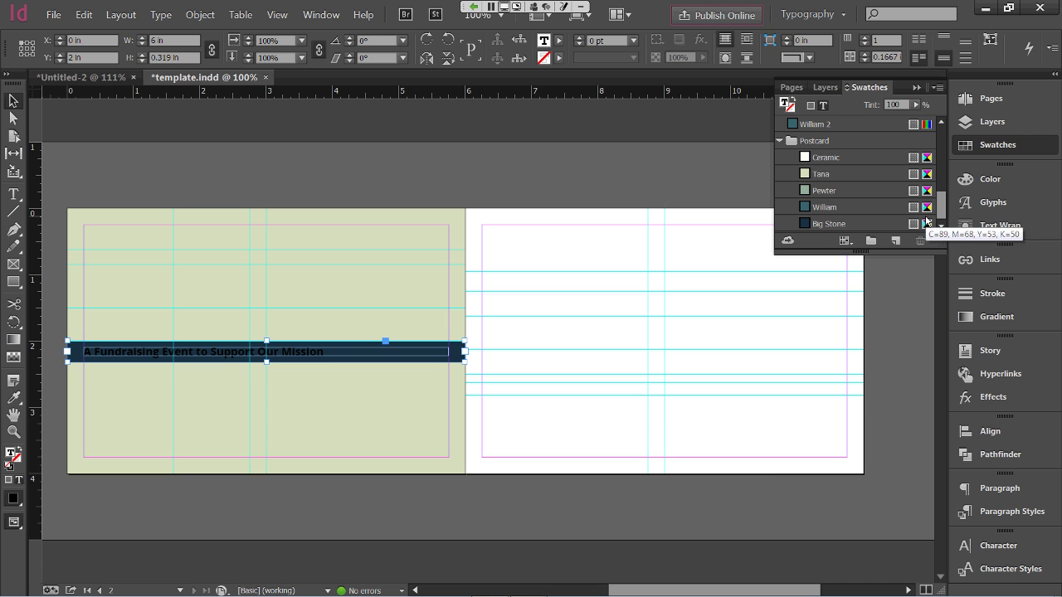
pyautogui.click(824, 157)
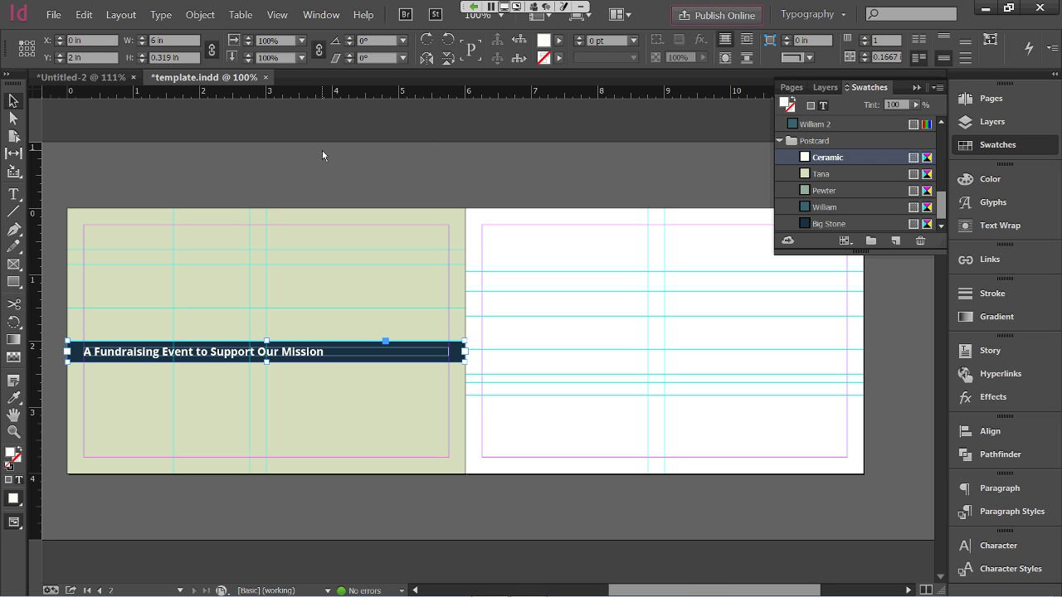
pyautogui.click(147, 183)
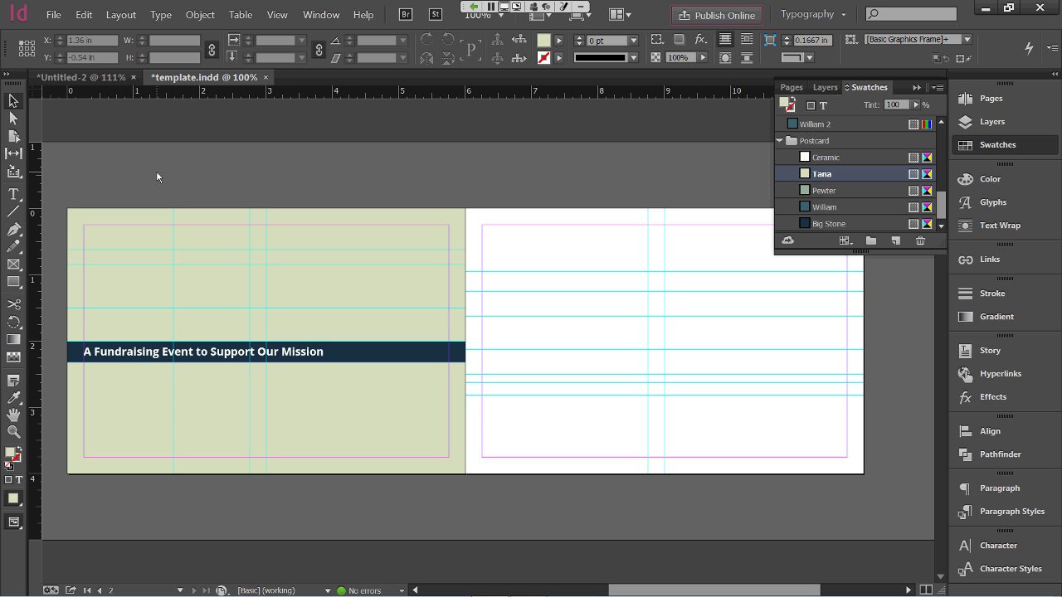
# Create a 1.35 × 1.25 in rectangle filled with Big Stone, starting on the pasteboard above page 1 at about X 0.875 in
pyautogui.click(10, 287)
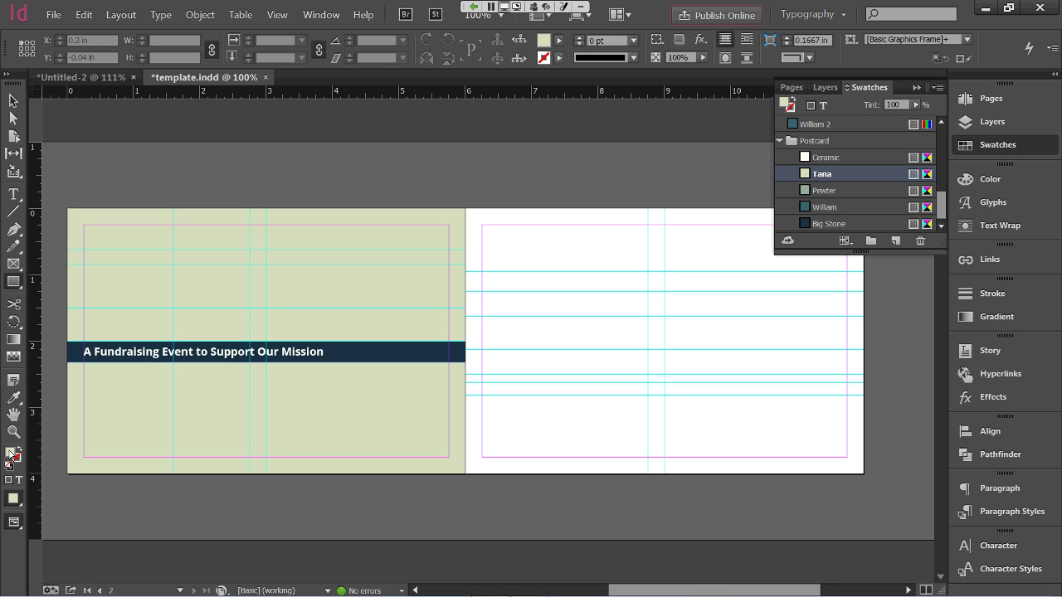
pyautogui.click(818, 224)
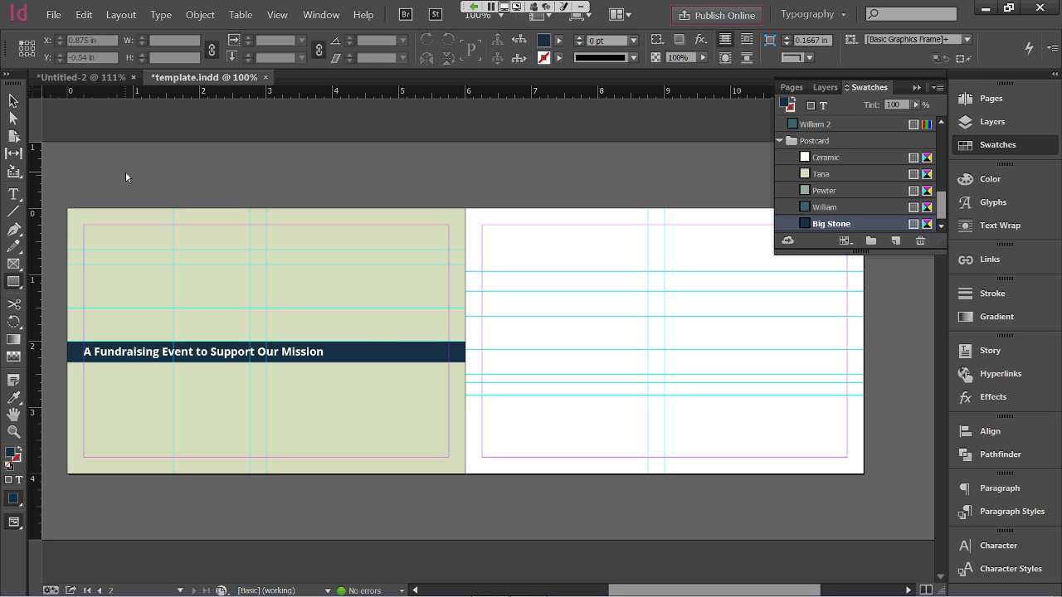
pyautogui.click(126, 173)
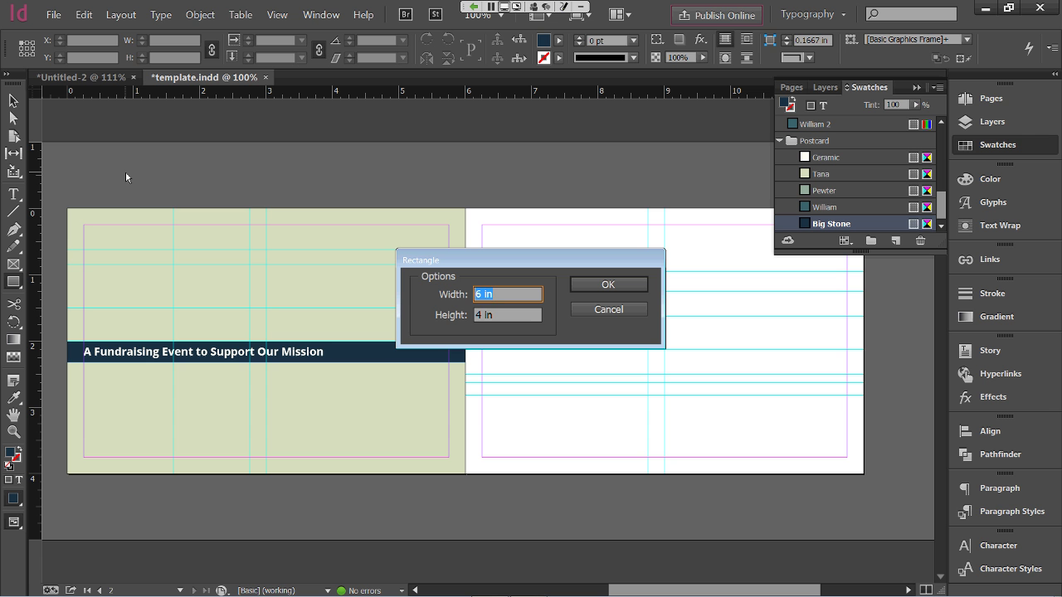
pyautogui.write('1.35')
pyautogui.press('Tab')
pyautogui.write('1.25')
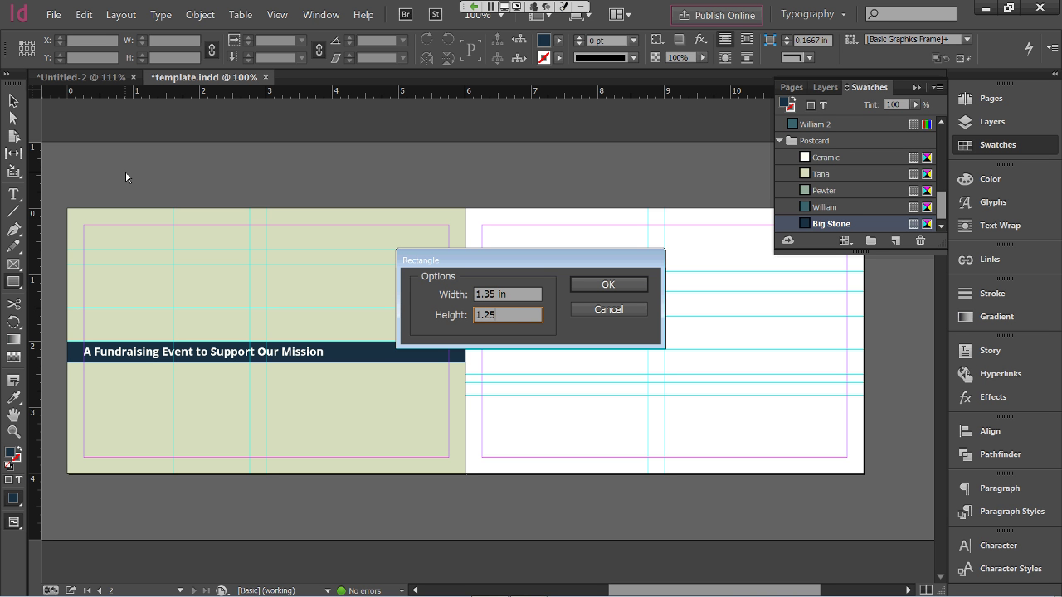
pyautogui.write('in')
pyautogui.click(601, 285)
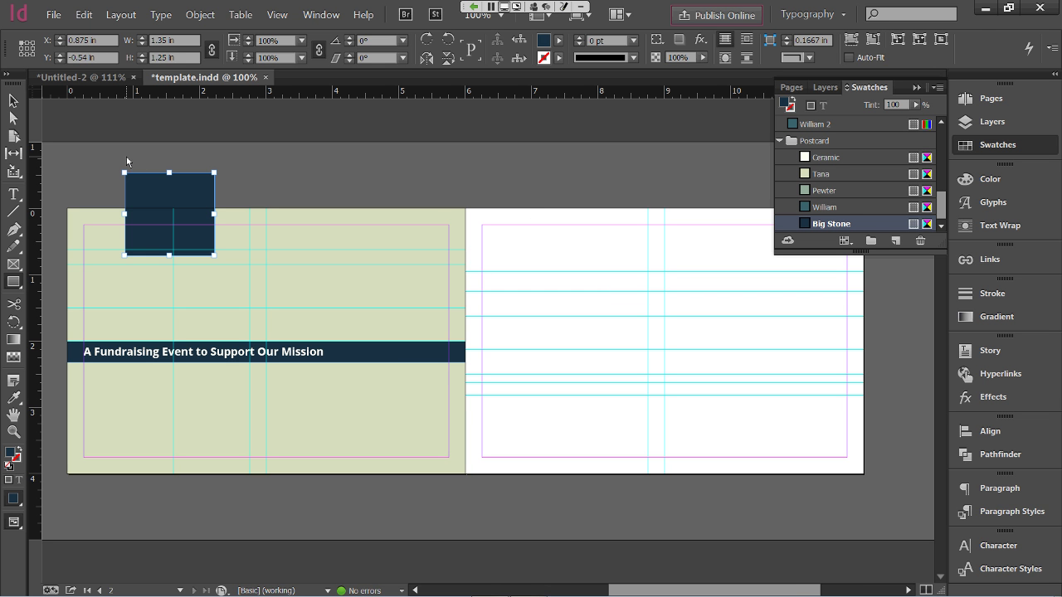
# Move the Big Stone rectangle into page 1's upper-left margin corner at X 0.25 in, Y 0.25 in, leaving nothing selected
pyautogui.click(14, 101)
pyautogui.moveTo(161, 195); pyautogui.dragTo(118, 249)
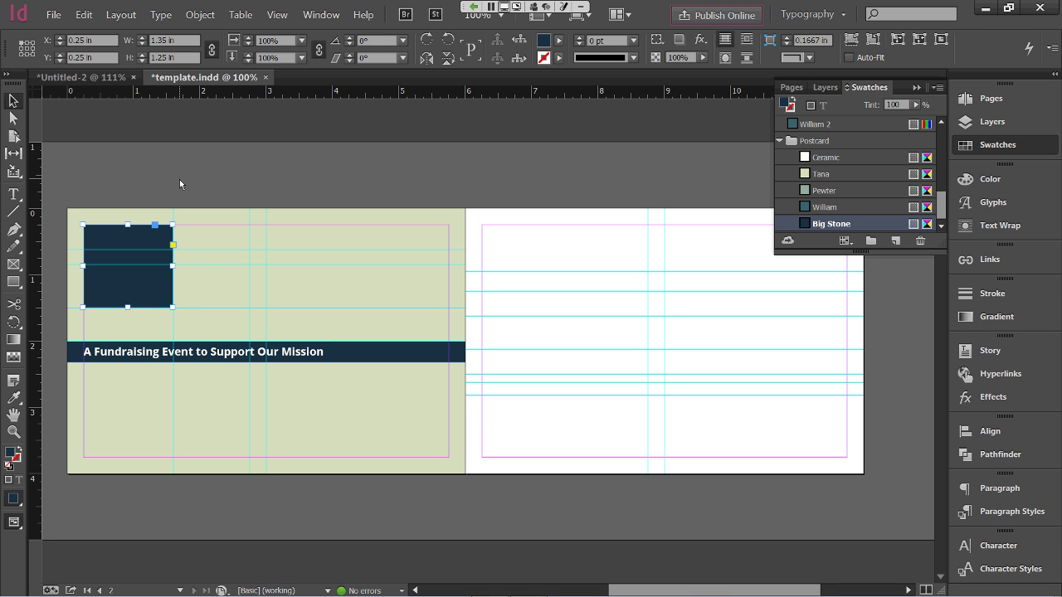
pyautogui.click(179, 180)
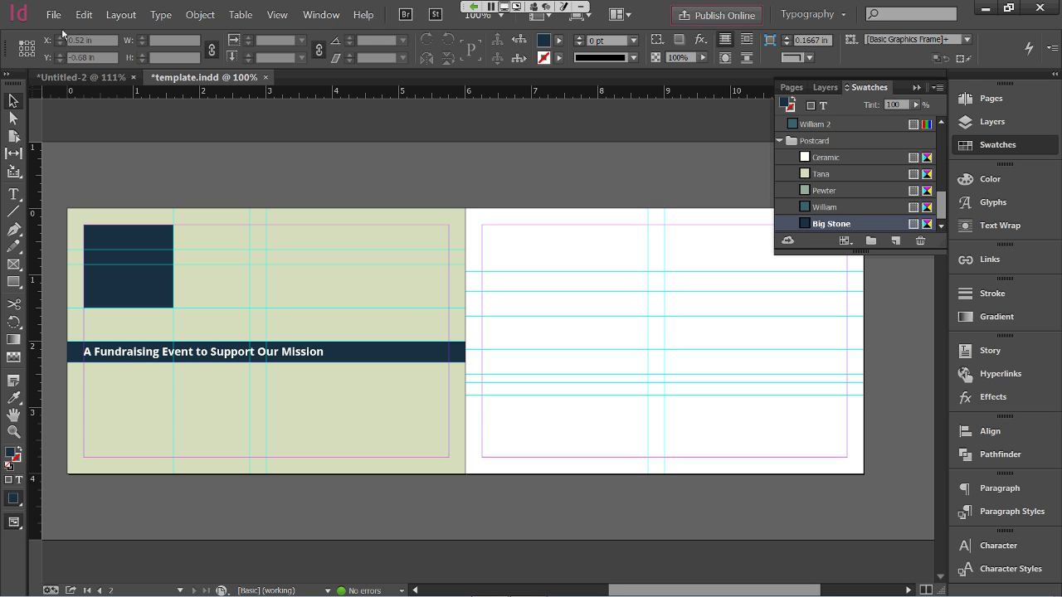
# Place logo.eps from the Webinar folder 2015-08-19 InDesign inside the Big Stone rectangle on page 1
pyautogui.click(58, 18)
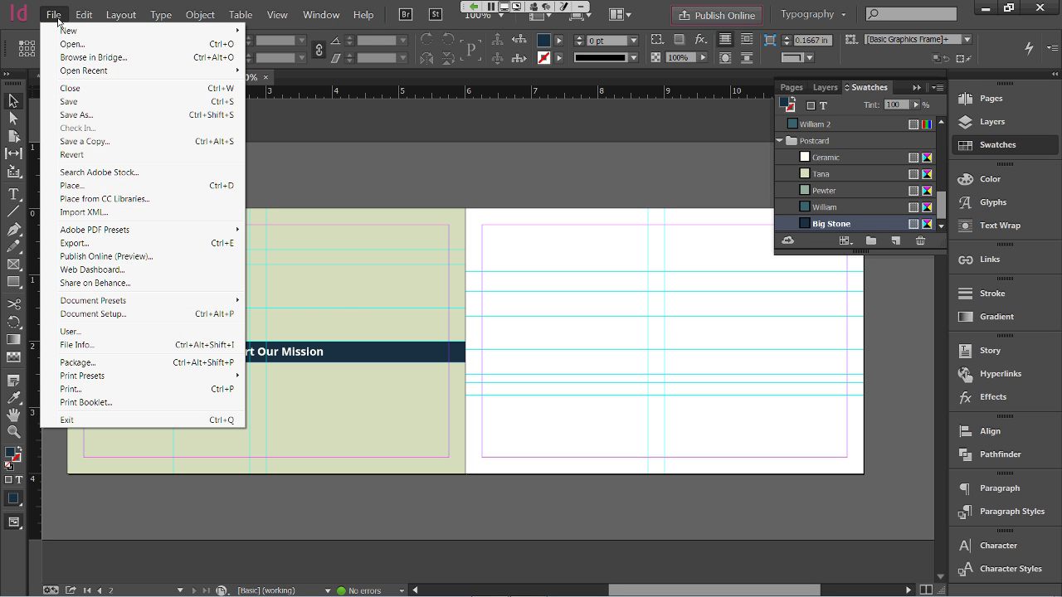
pyautogui.click(112, 186)
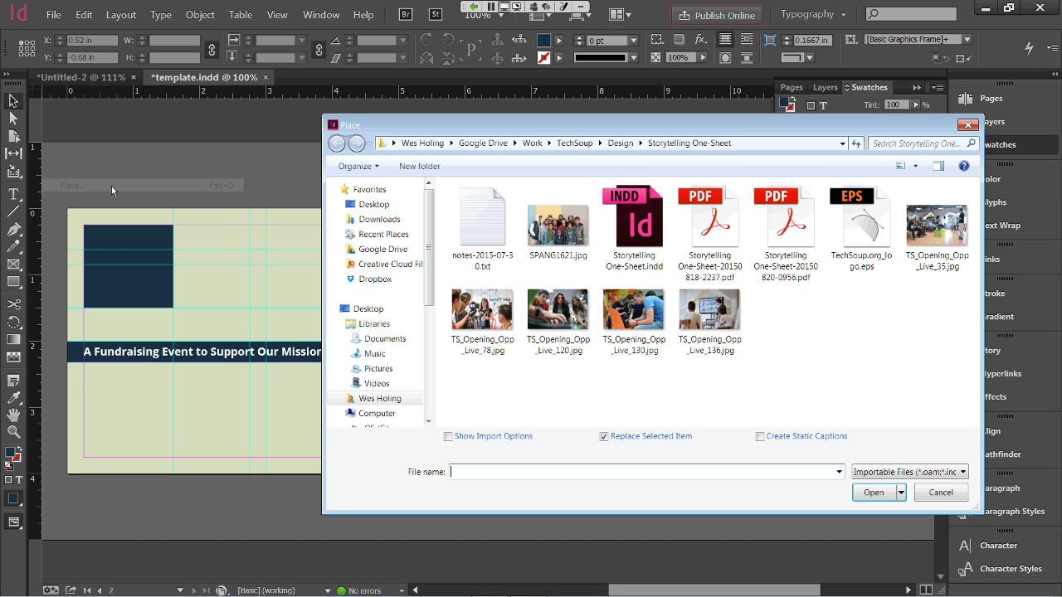
pyautogui.click(575, 143)
pyautogui.doubleClick(543, 327)
pyautogui.doubleClick(539, 224)
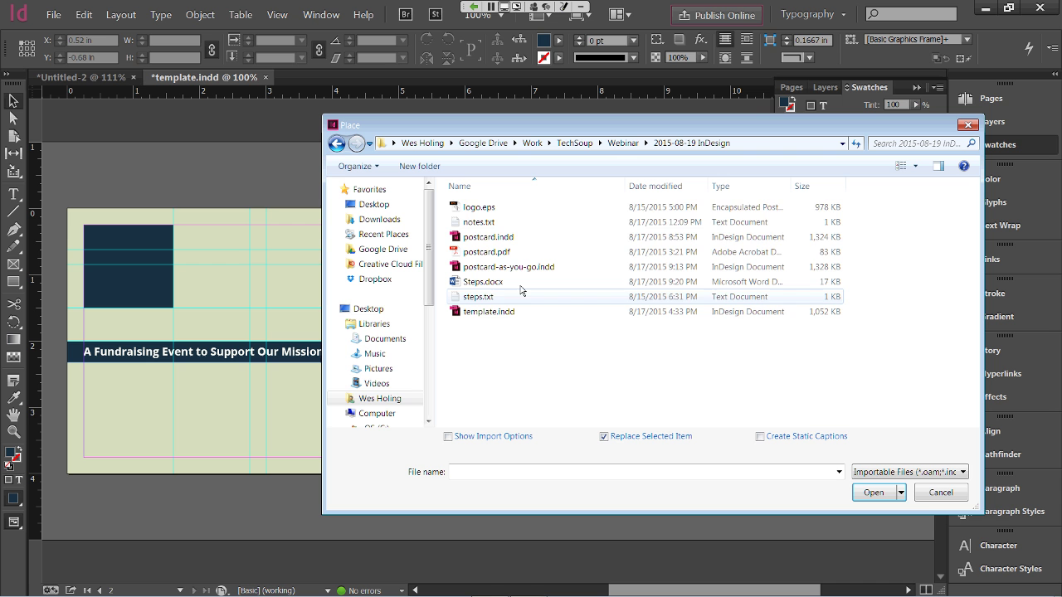
pyautogui.click(497, 209)
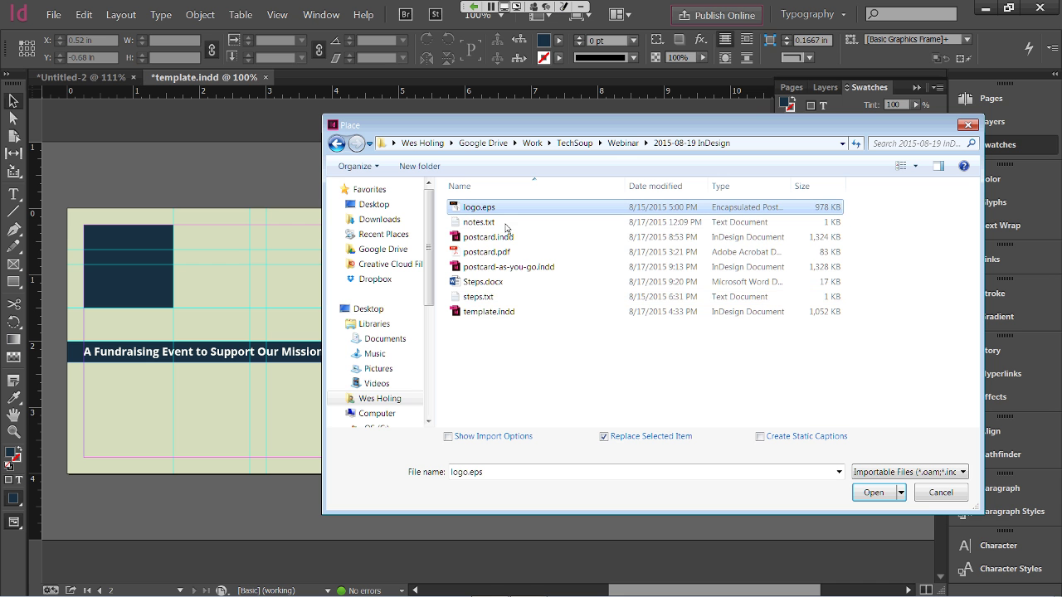
pyautogui.click(867, 495)
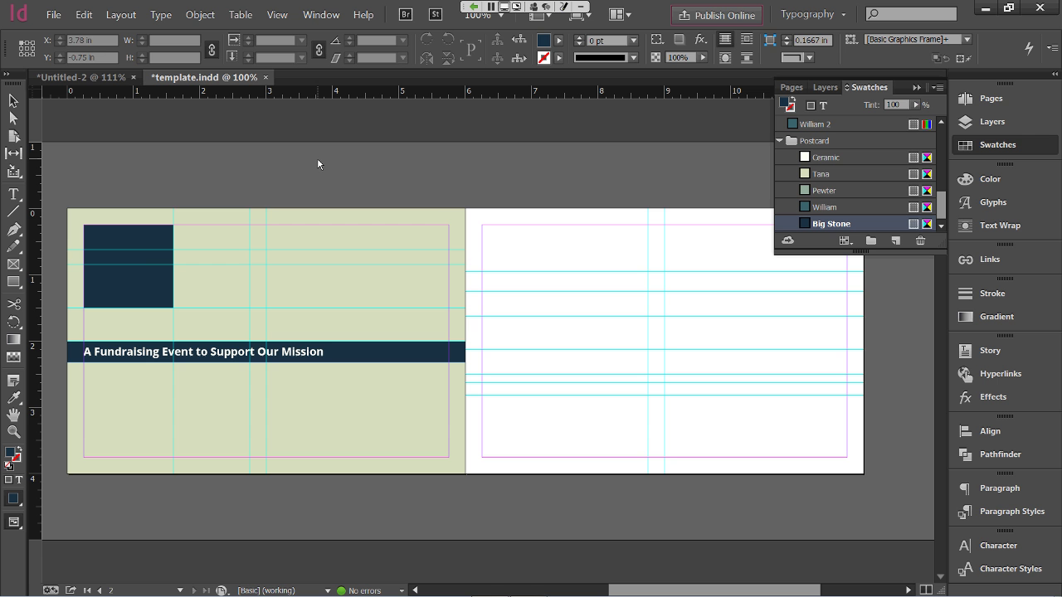
pyautogui.click(128, 279)
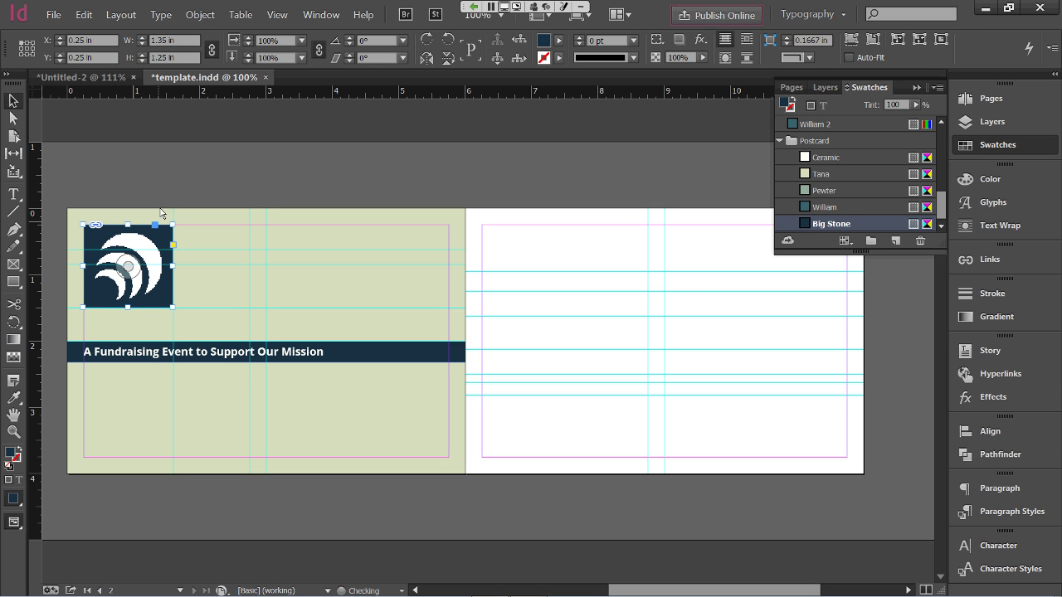
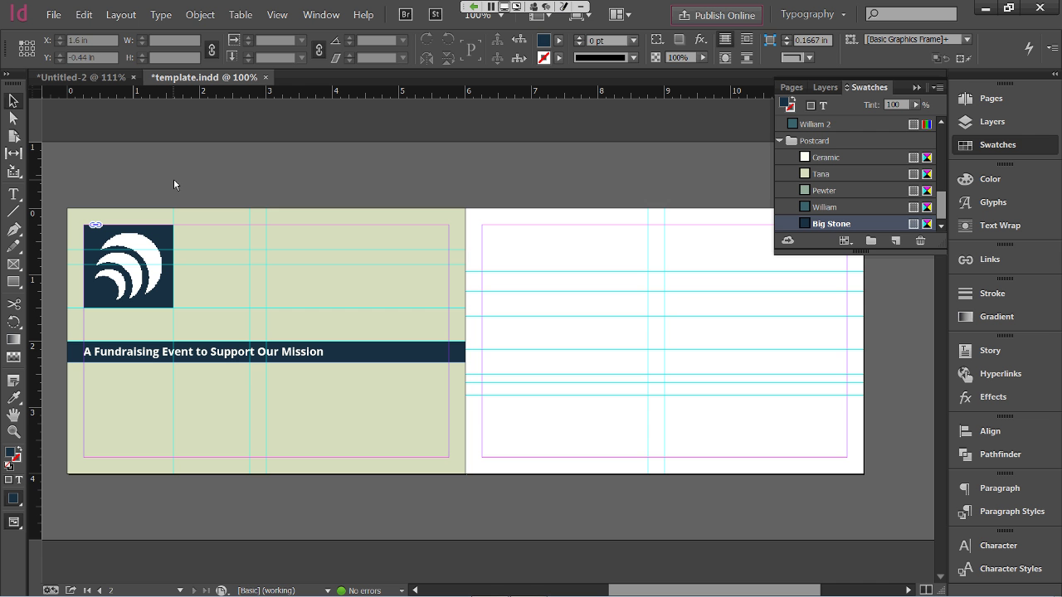
# Set the document's display performance to High Quality Display so the placed logo renders smoothly
pyautogui.click(279, 15)
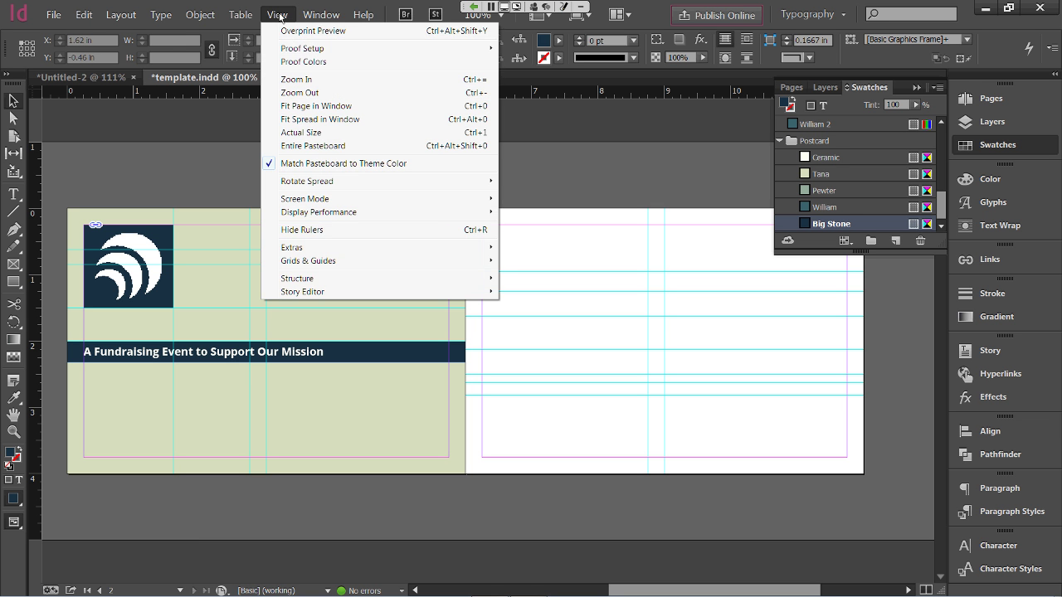
pyautogui.moveTo(315, 213)
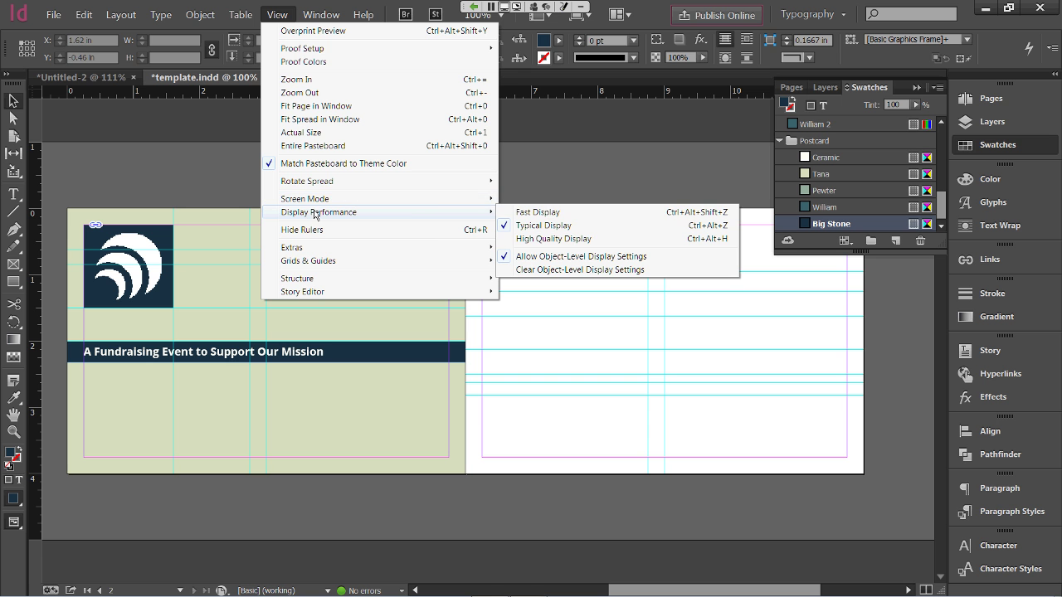
pyautogui.click(574, 240)
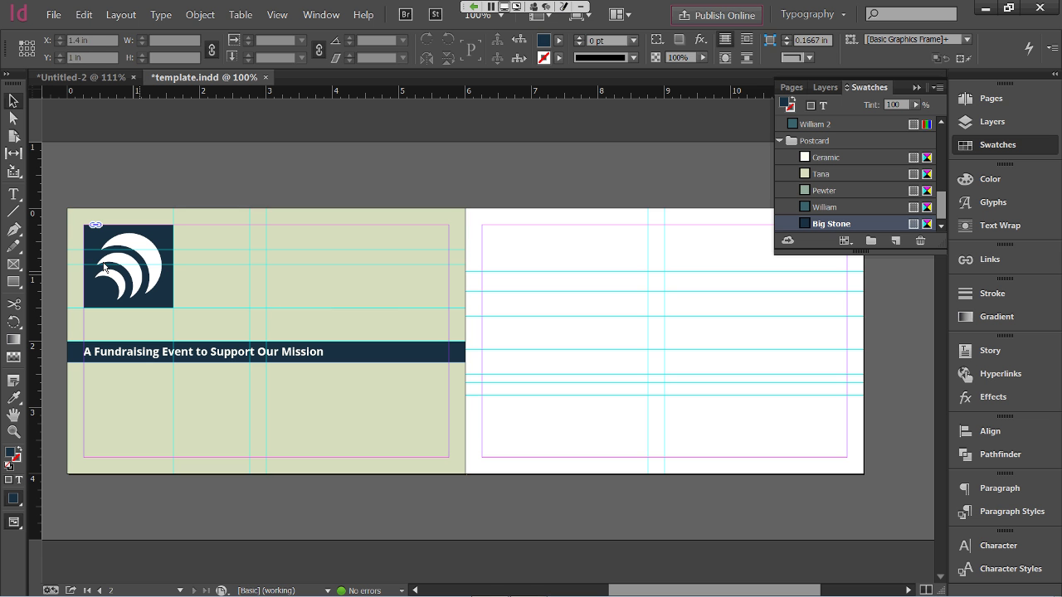
# Set the formatting for new text to Vesper Libre Regular, 10 pt, with center alignment
pyautogui.click(13, 195)
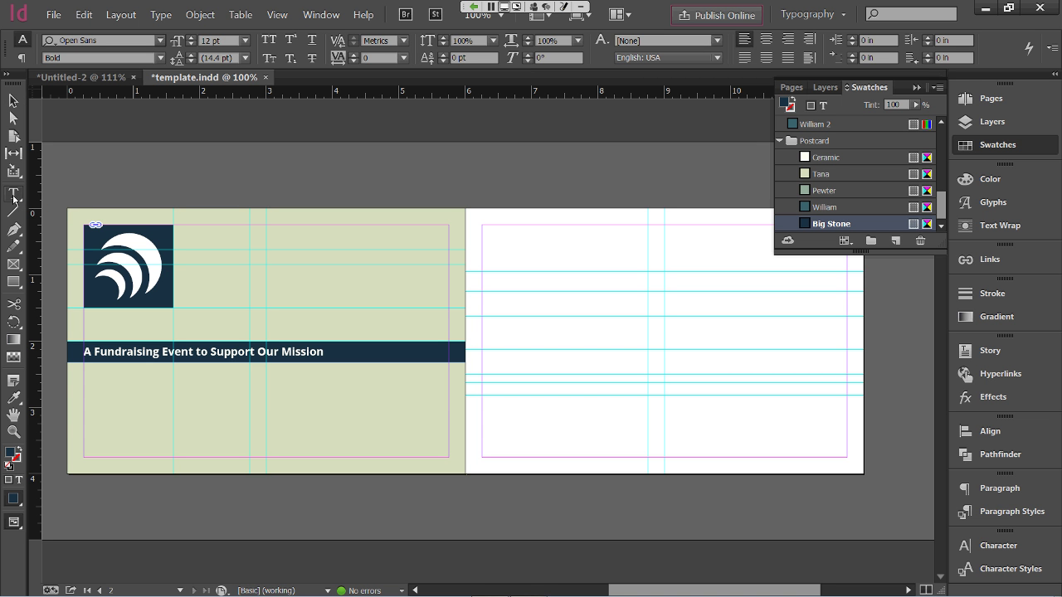
pyautogui.click(993, 547)
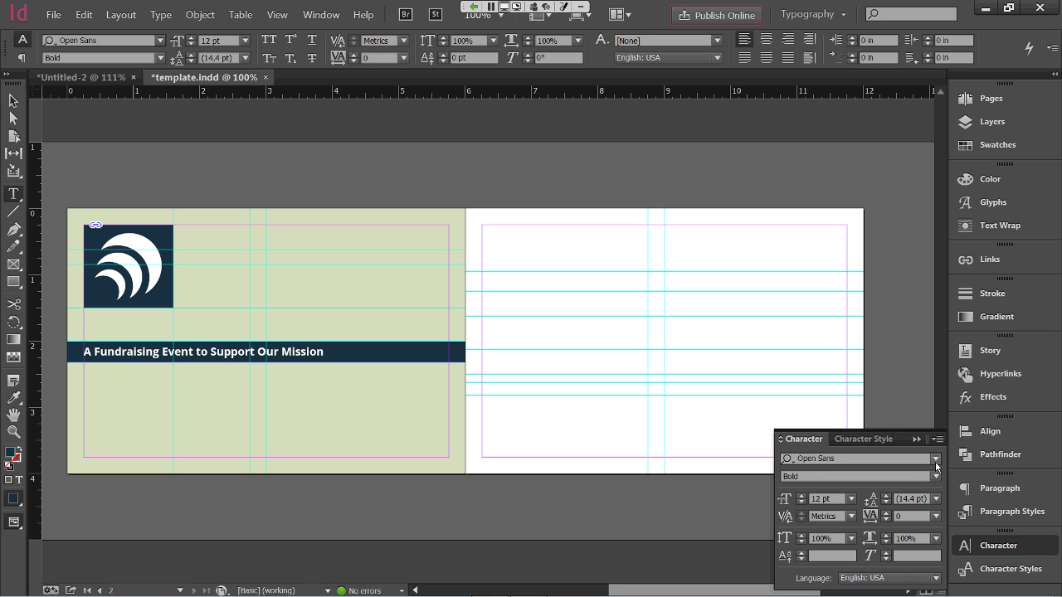
pyautogui.click(936, 459)
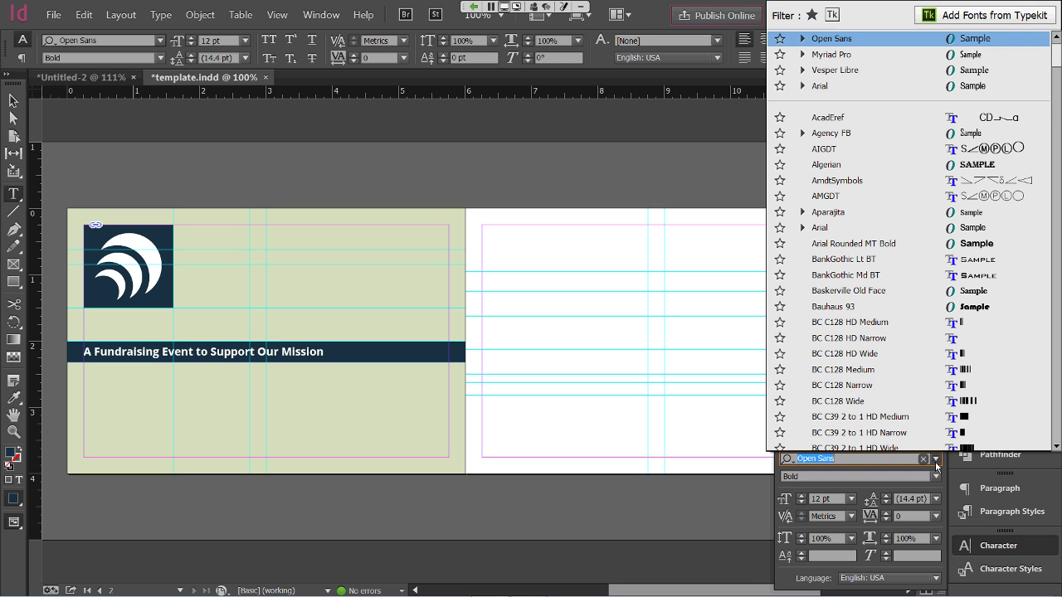
pyautogui.click(802, 72)
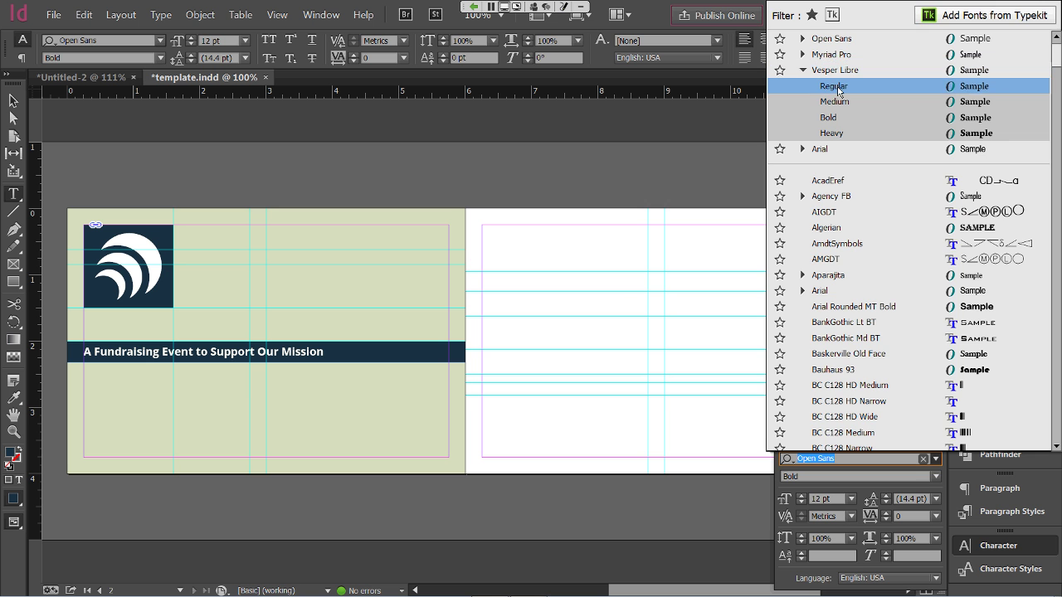
pyautogui.click(834, 86)
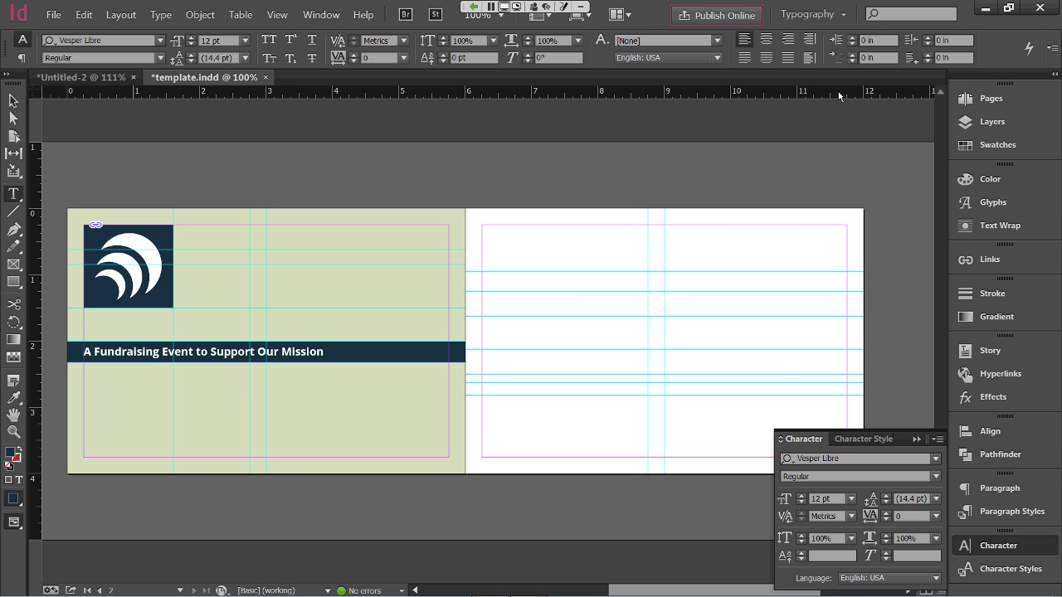
pyautogui.click(852, 499)
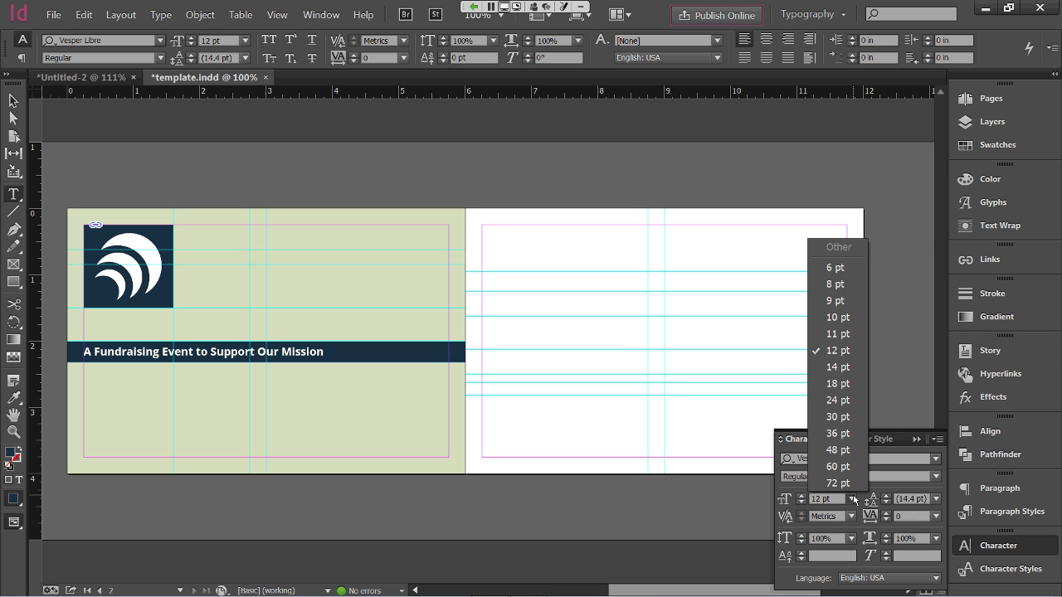
pyautogui.click(838, 317)
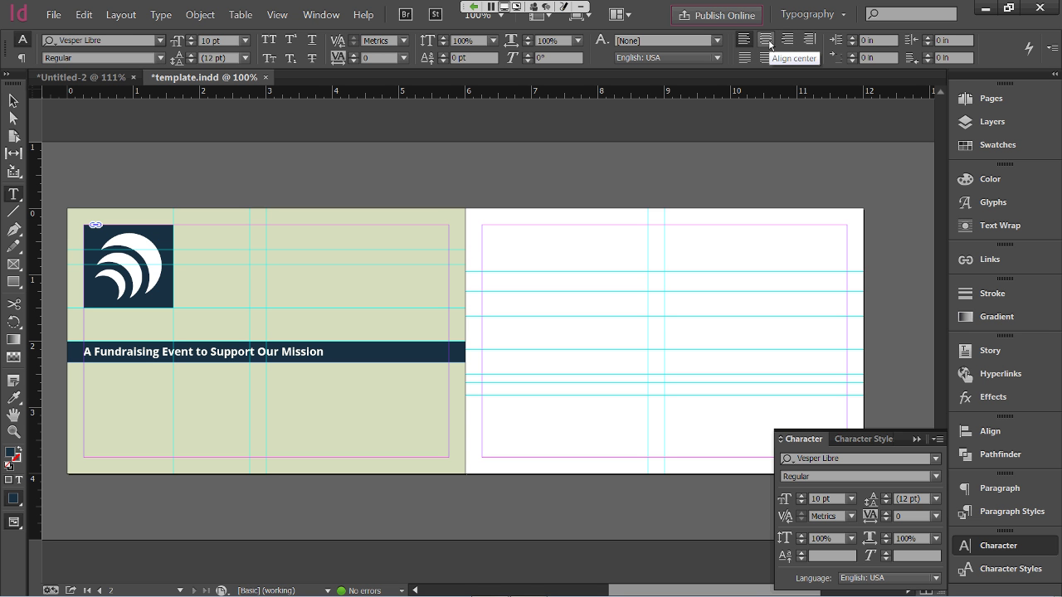
pyautogui.click(768, 46)
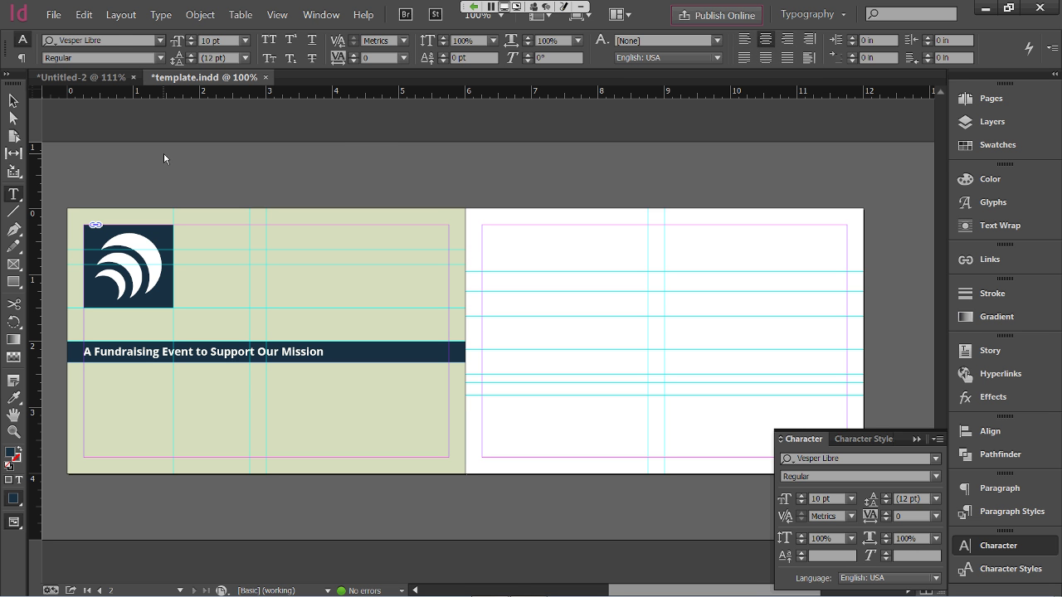
# Create a text frame about 2.38 × 0.445 in on the pasteboard above page 1 containing "Organization Name"
pyautogui.moveTo(163, 155); pyautogui.dragTo(322, 189)
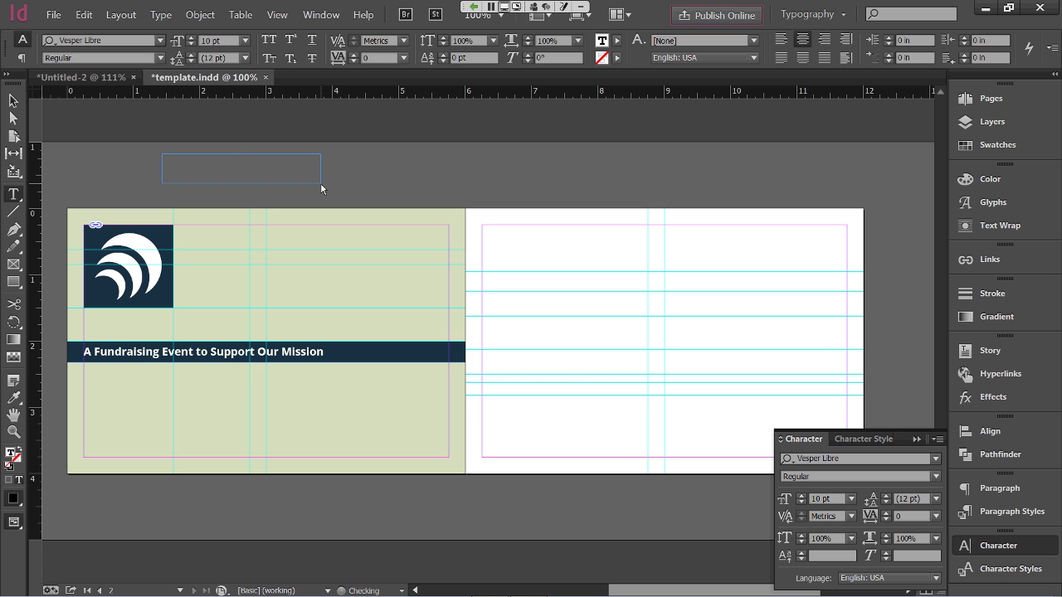
pyautogui.write('Organization Name')
pyautogui.press('Escape')
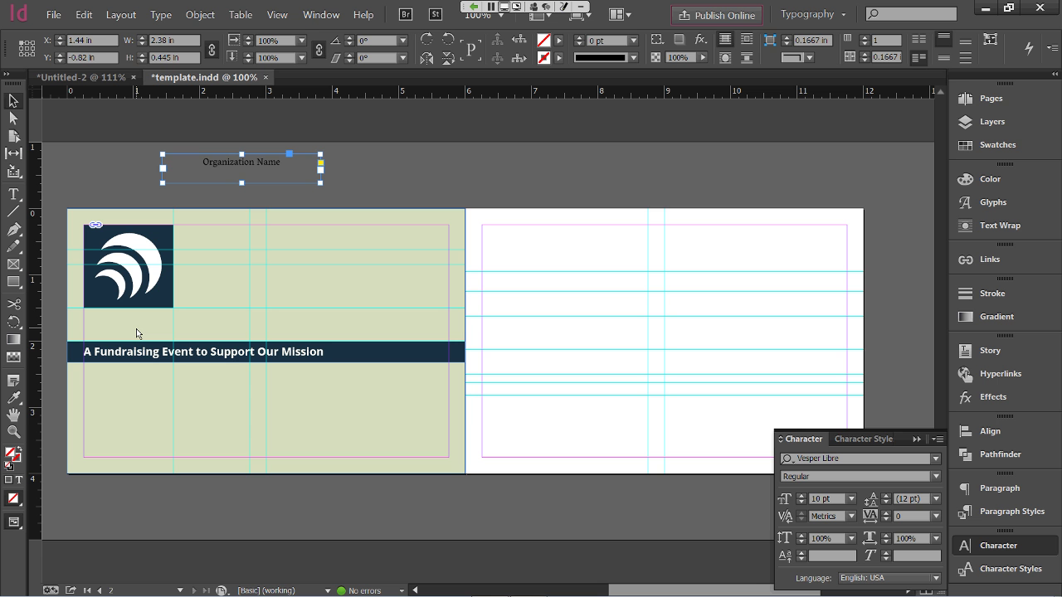
# Color the Organization Name text with the Big Stone swatch from the Postcard group
pyautogui.click(20, 481)
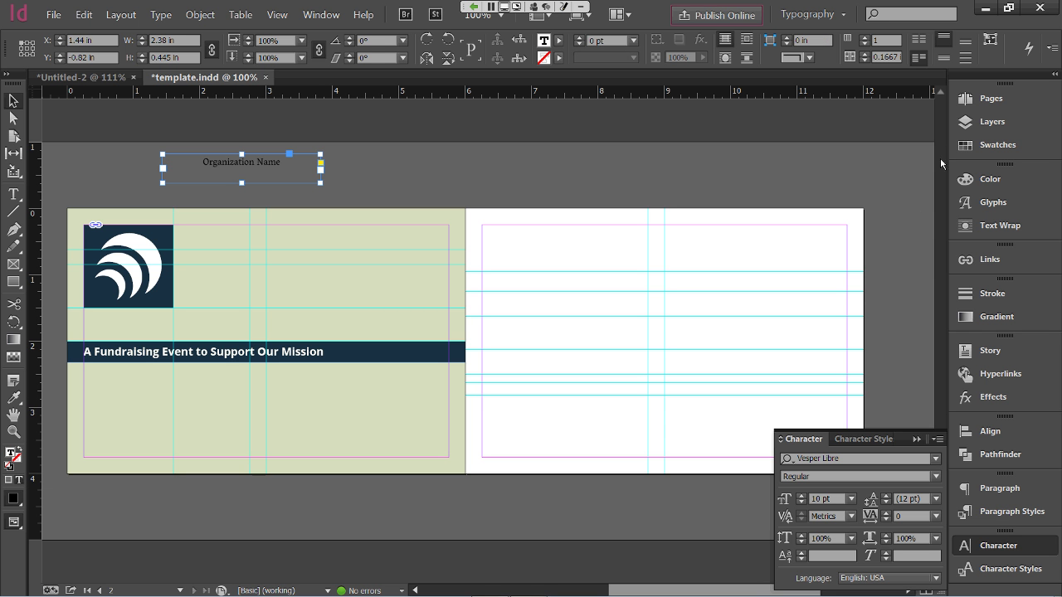
pyautogui.click(967, 146)
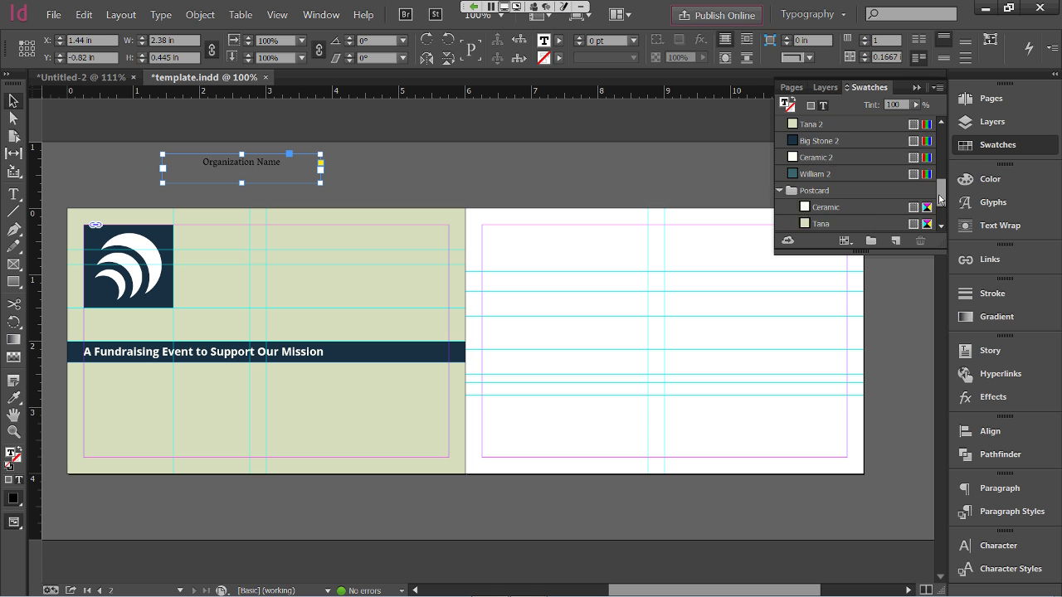
pyautogui.scroll(-3, 940, 199)
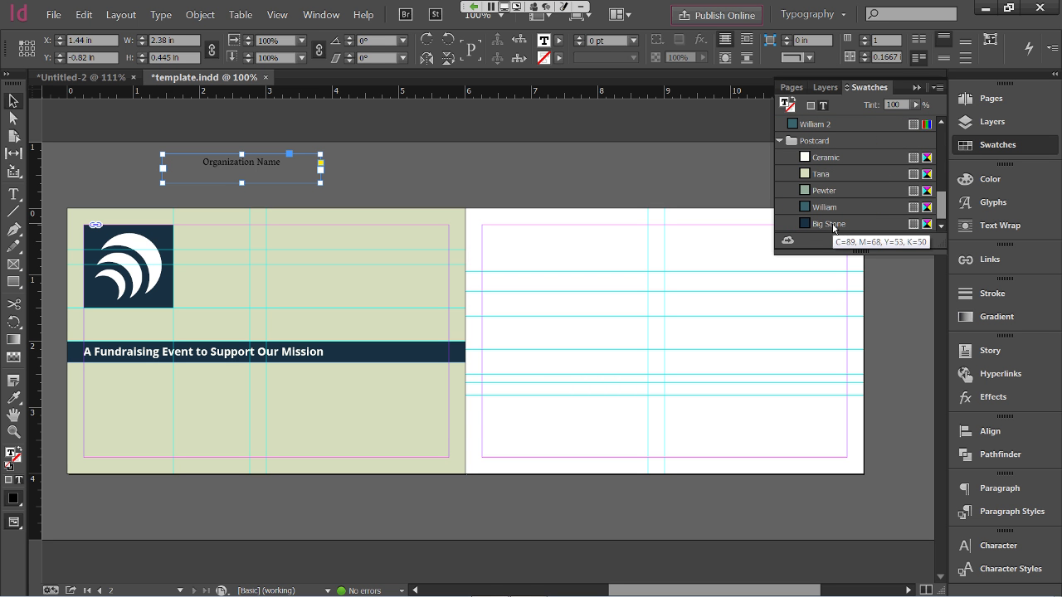
pyautogui.click(833, 224)
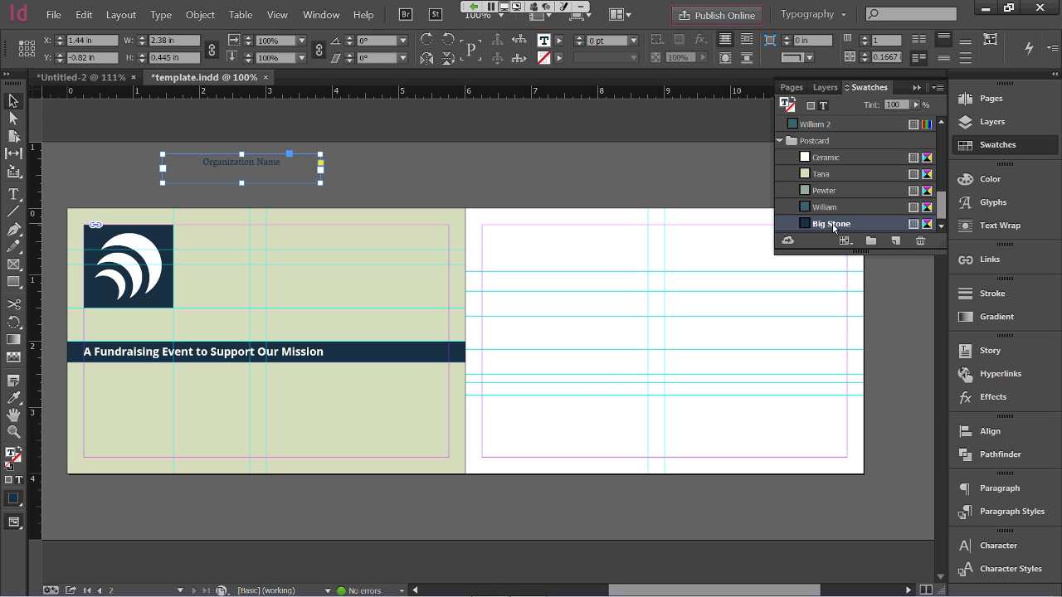
# Set the Organization Name frame's inset spacing to 0.1 in at the top and bottom
pyautogui.rightClick(256, 166)
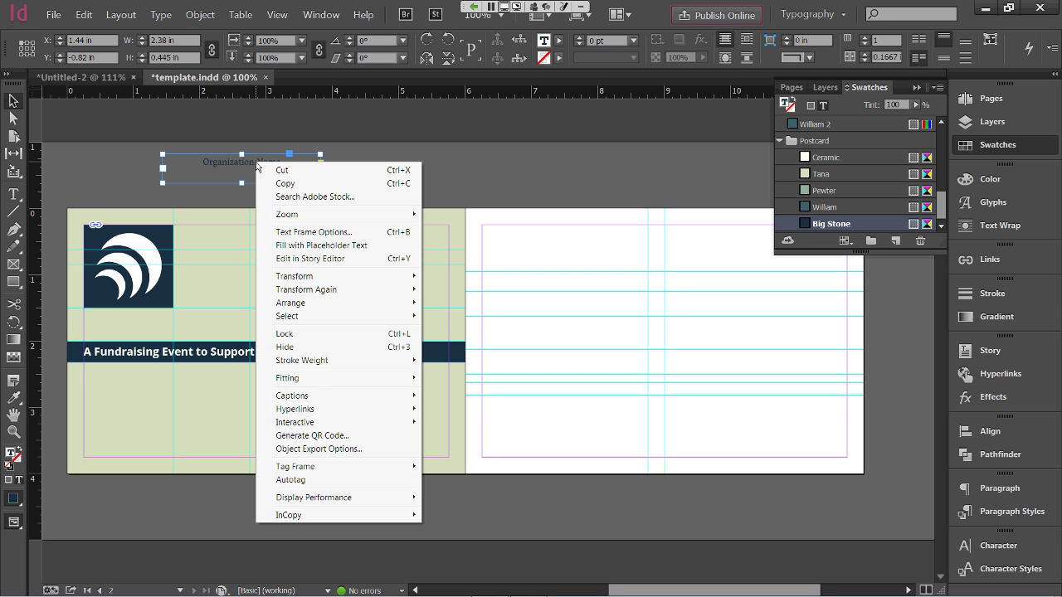
pyautogui.click(356, 233)
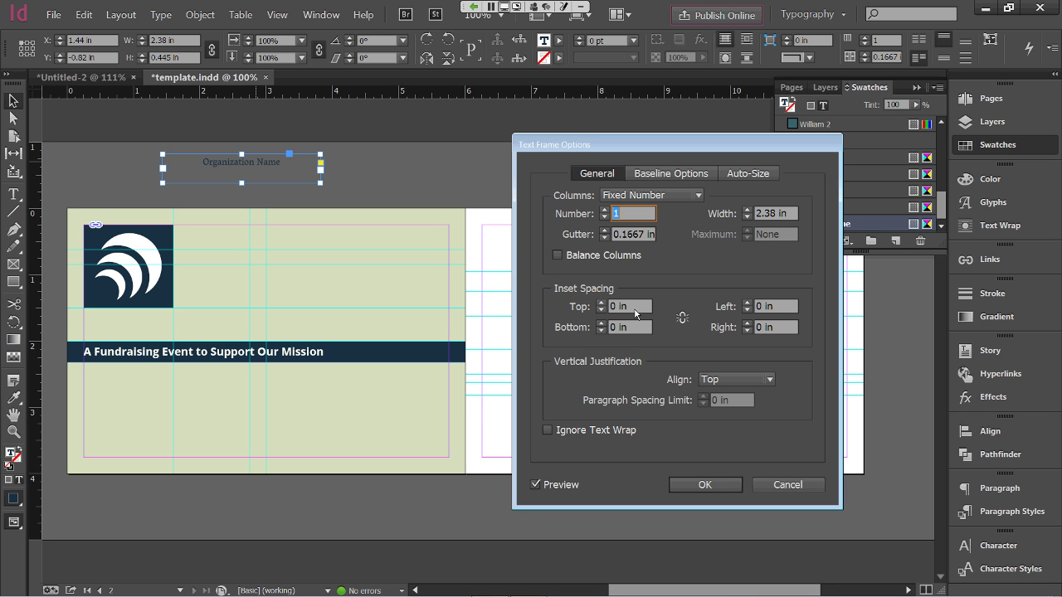
pyautogui.tripleClick(635, 312)
pyautogui.write('.1')
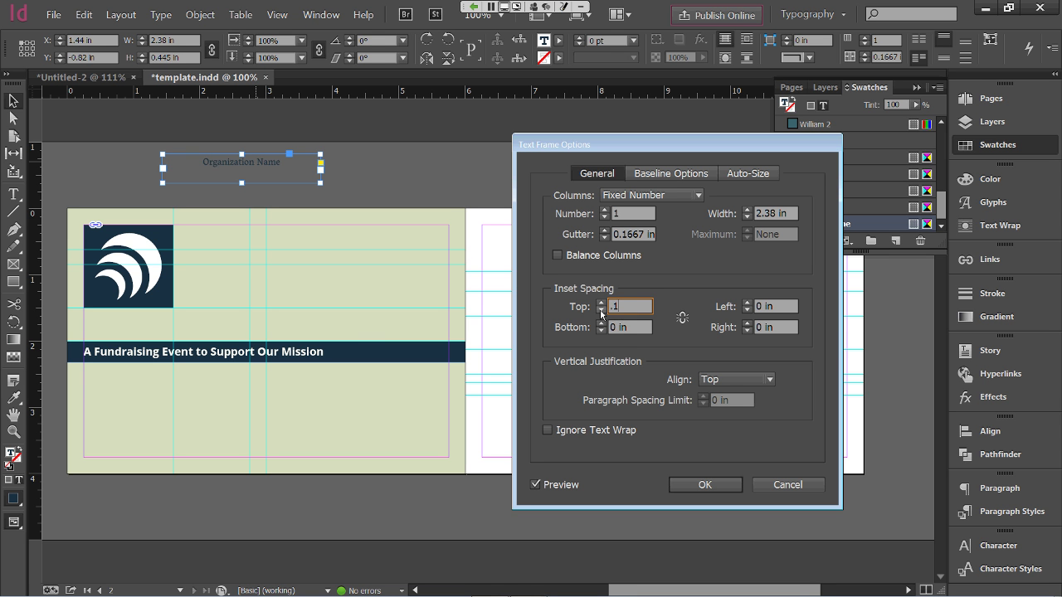
pyautogui.press('Tab')
pyautogui.write('.')
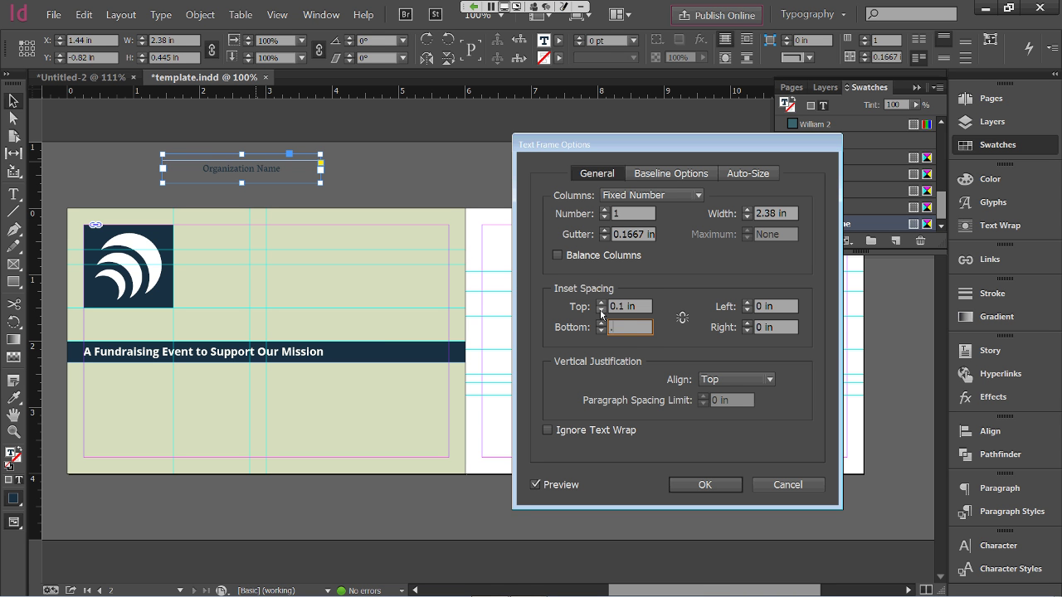
pyautogui.write('1in')
pyautogui.press('Tab')
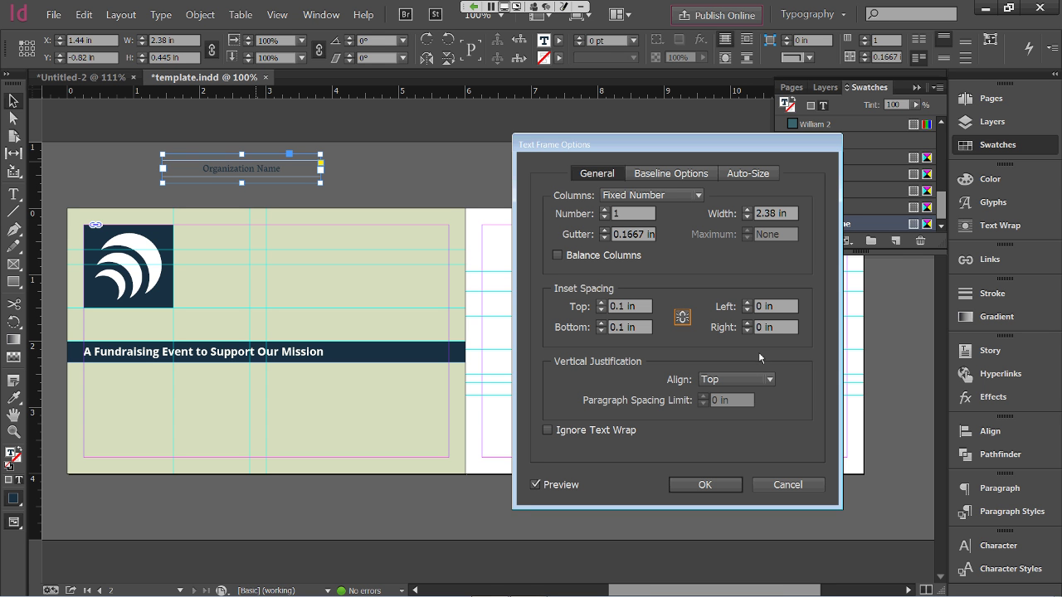
# Set the Organization Name frame's vertical justification to Center
pyautogui.click(737, 381)
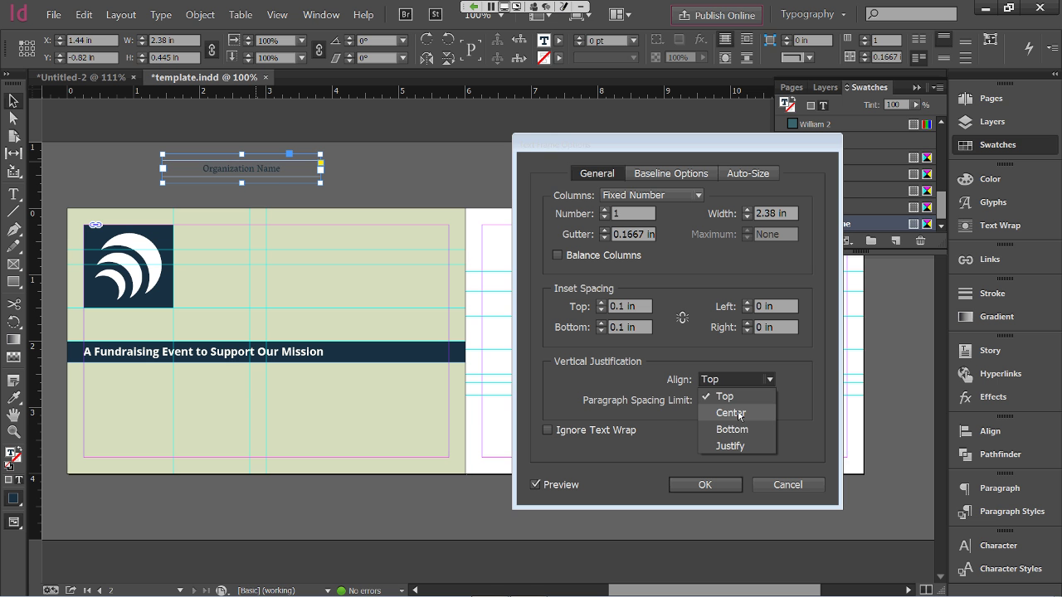
pyautogui.click(739, 414)
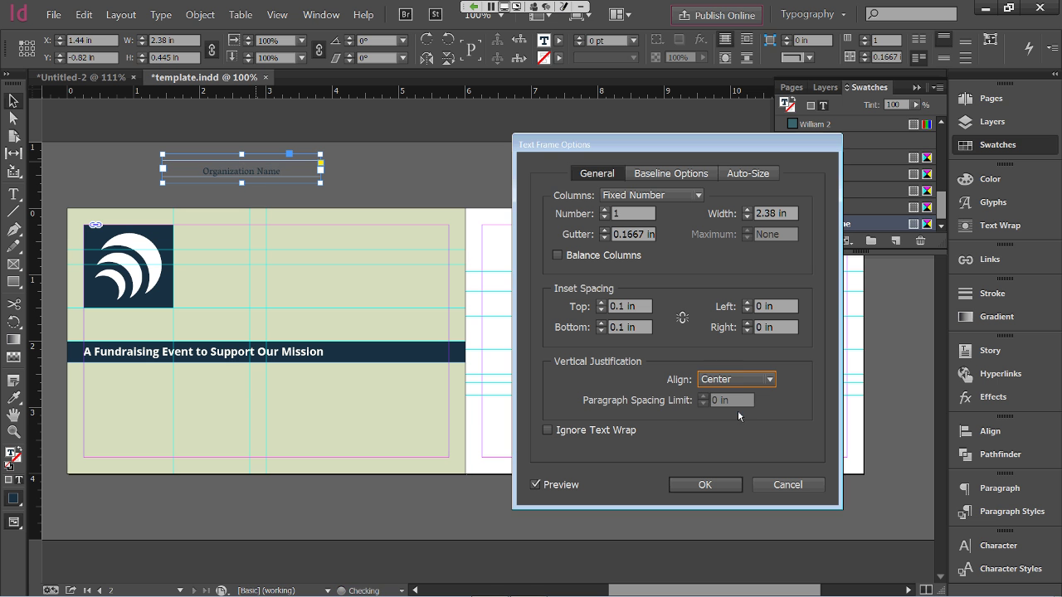
pyautogui.click(684, 175)
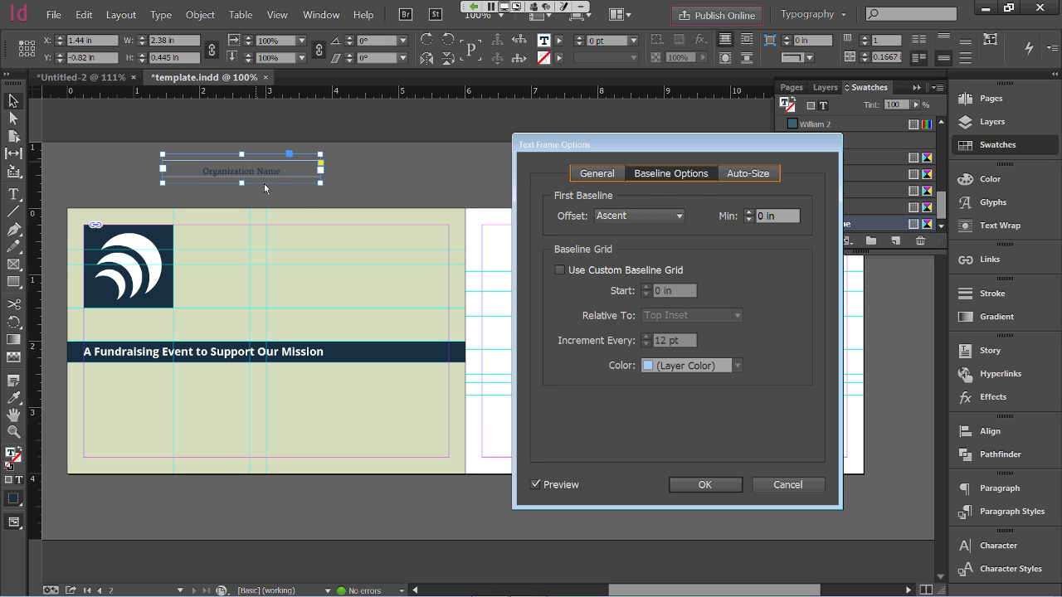
pyautogui.click(749, 380)
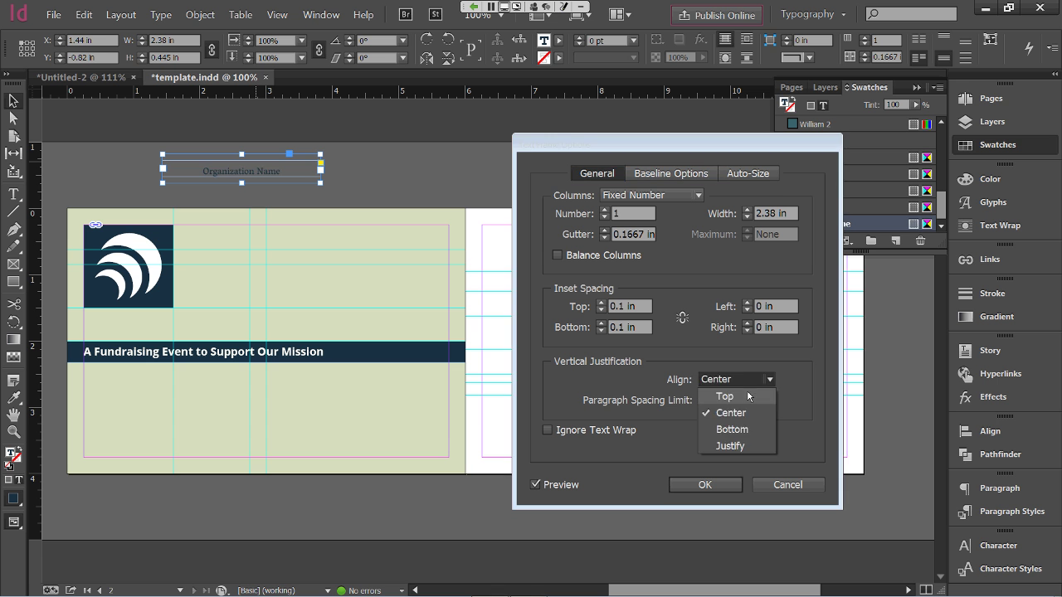
pyautogui.click(749, 392)
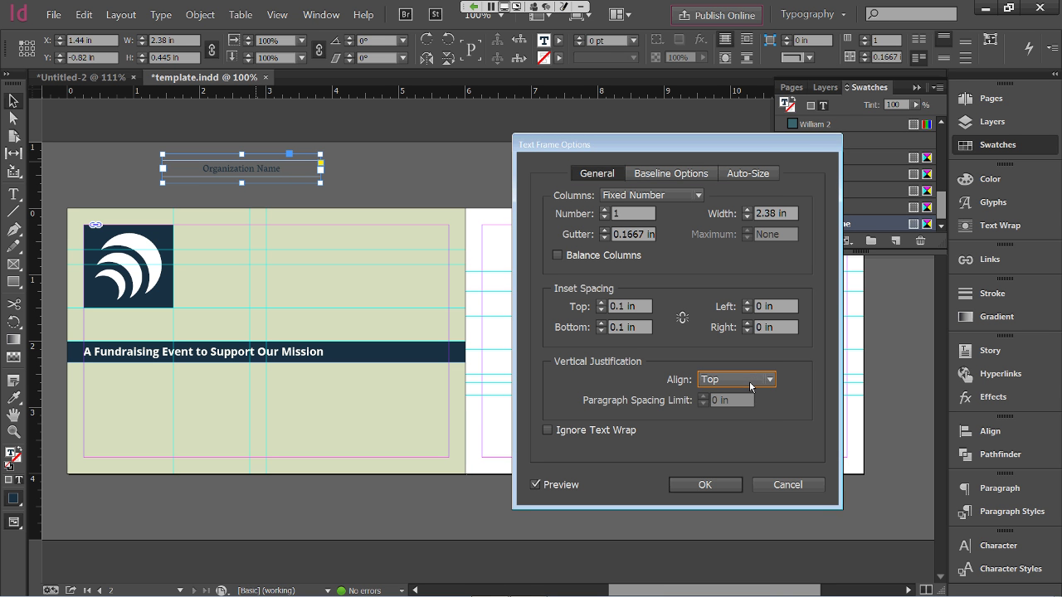
pyautogui.click(751, 383)
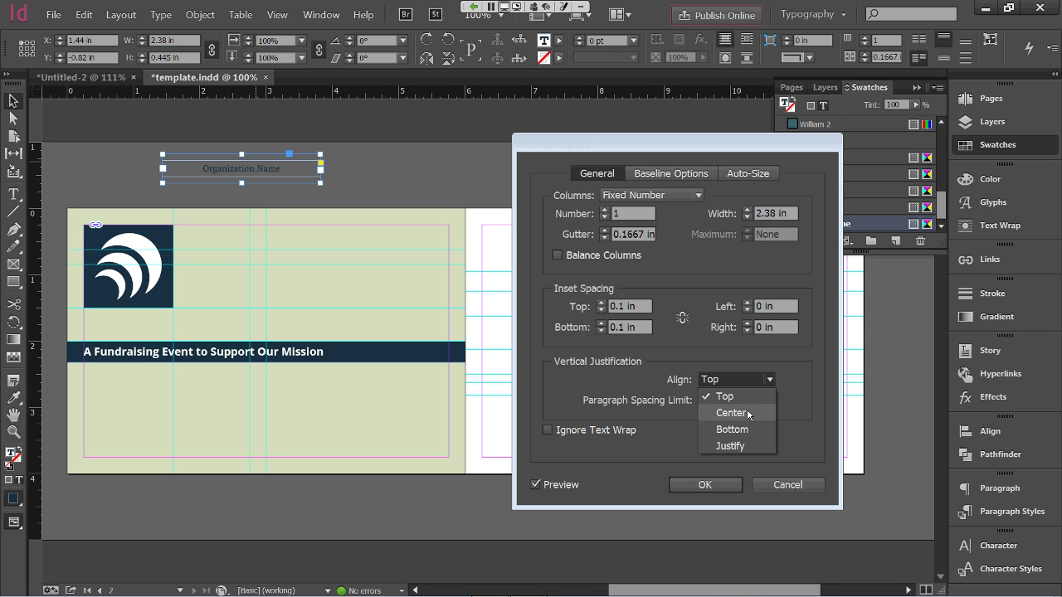
pyautogui.click(747, 412)
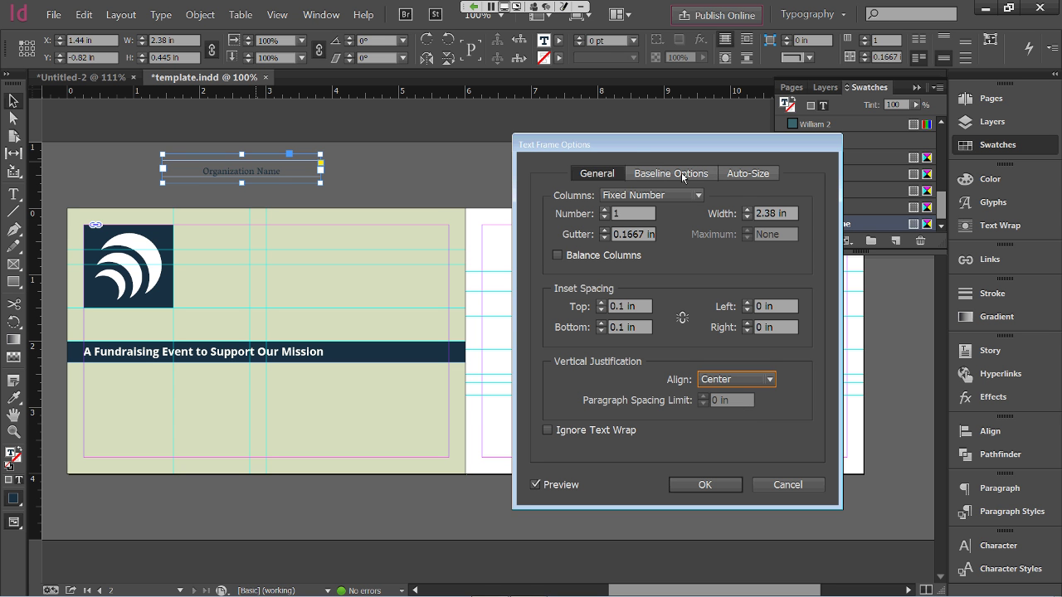
# Set the Organization Name frame's first baseline offset to Cap Height and deselect the frame
pyautogui.click(682, 175)
pyautogui.click(672, 218)
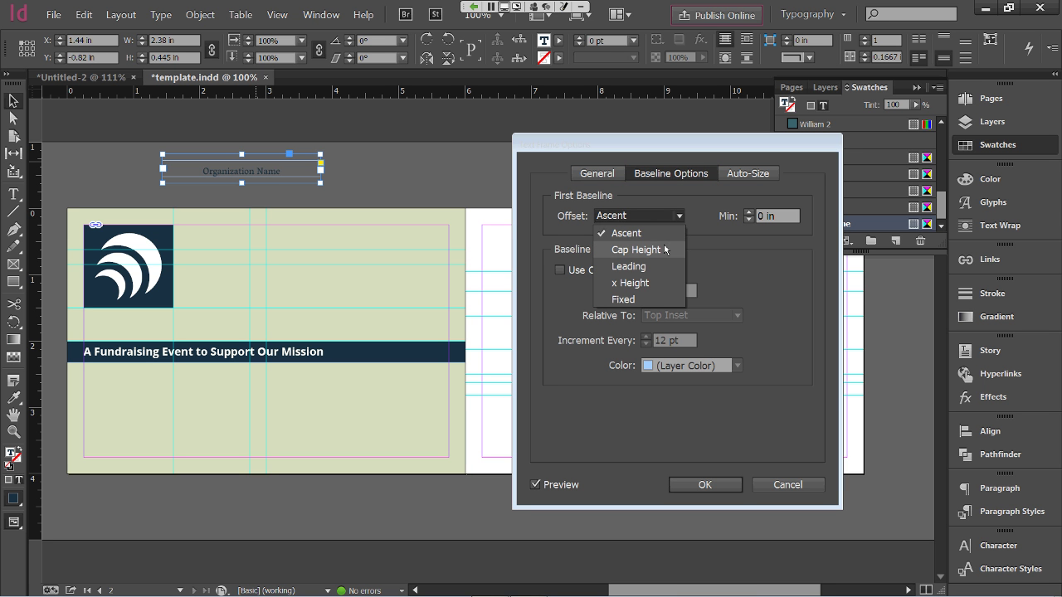
pyautogui.click(664, 250)
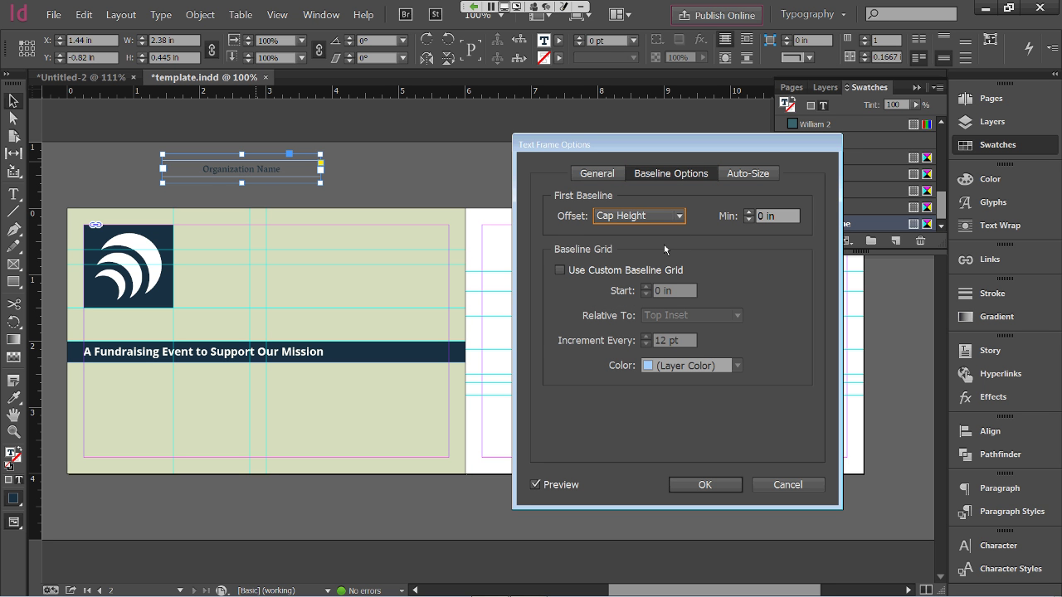
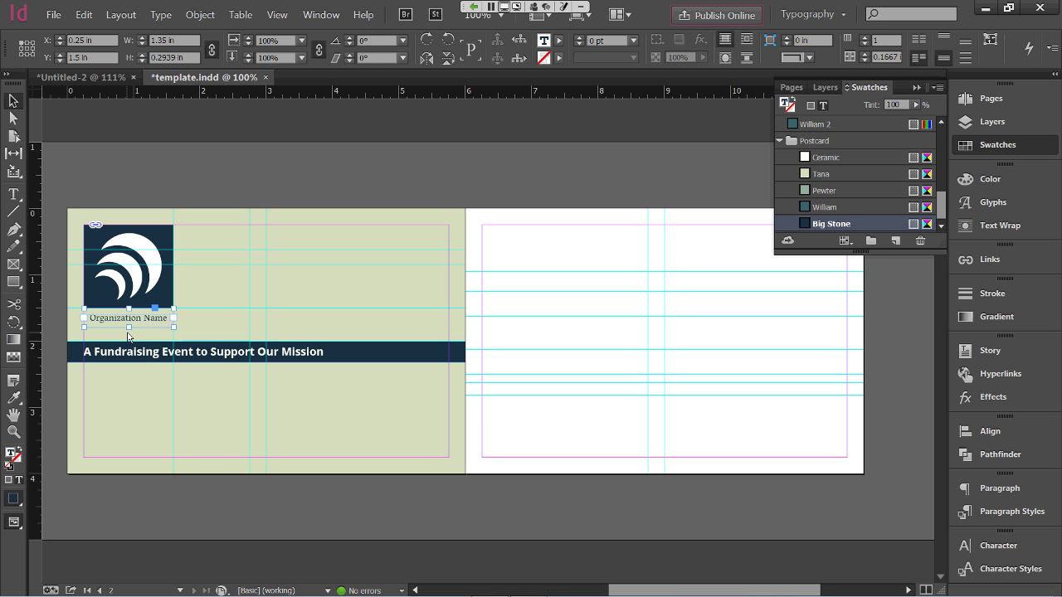
pyautogui.click(214, 197)
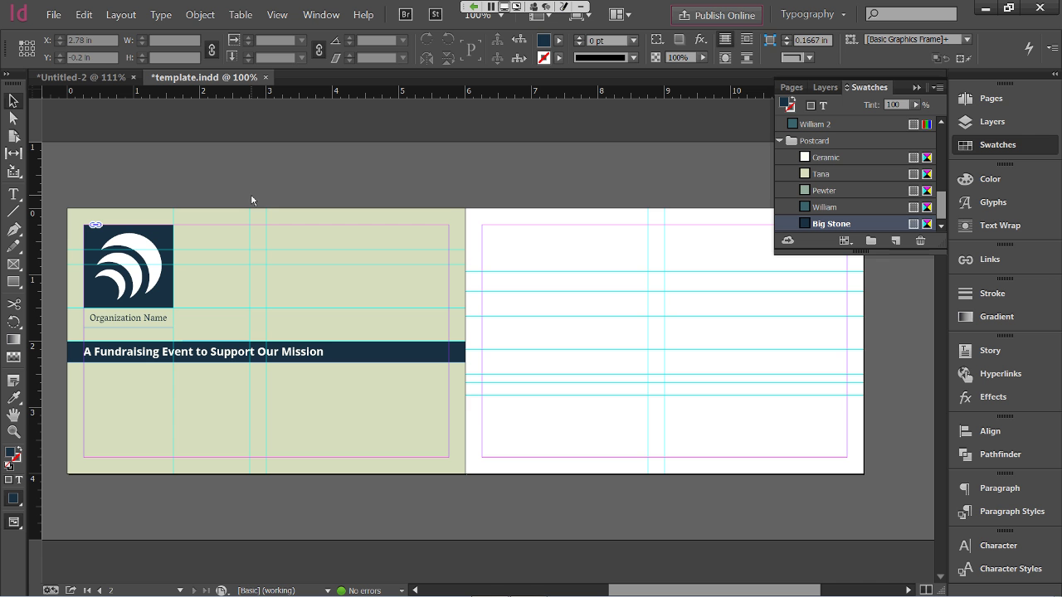
# Set the font size for new text to 12 pt
pyautogui.click(12, 194)
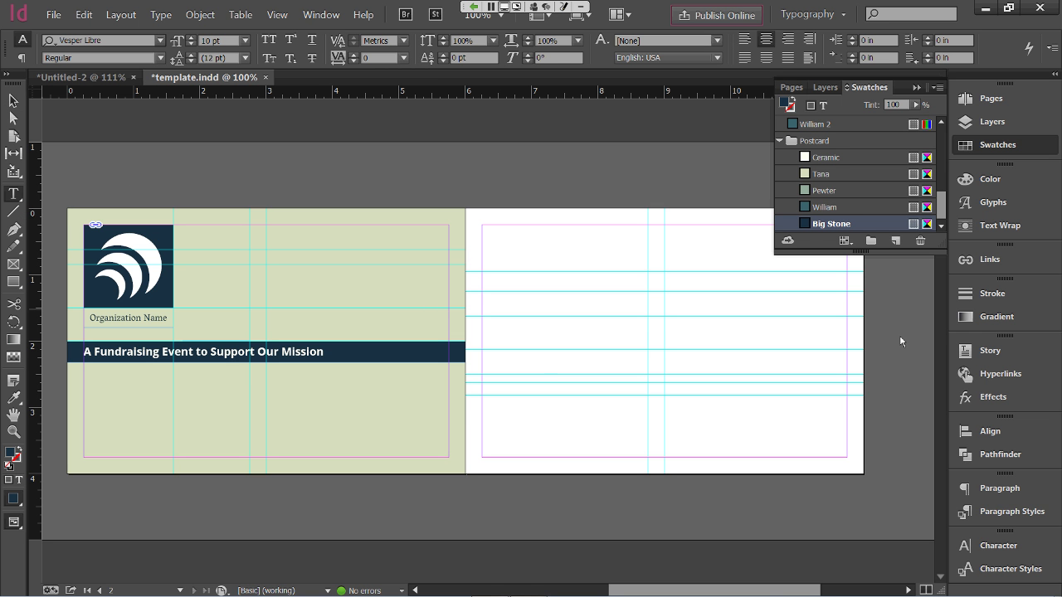
pyautogui.click(1007, 554)
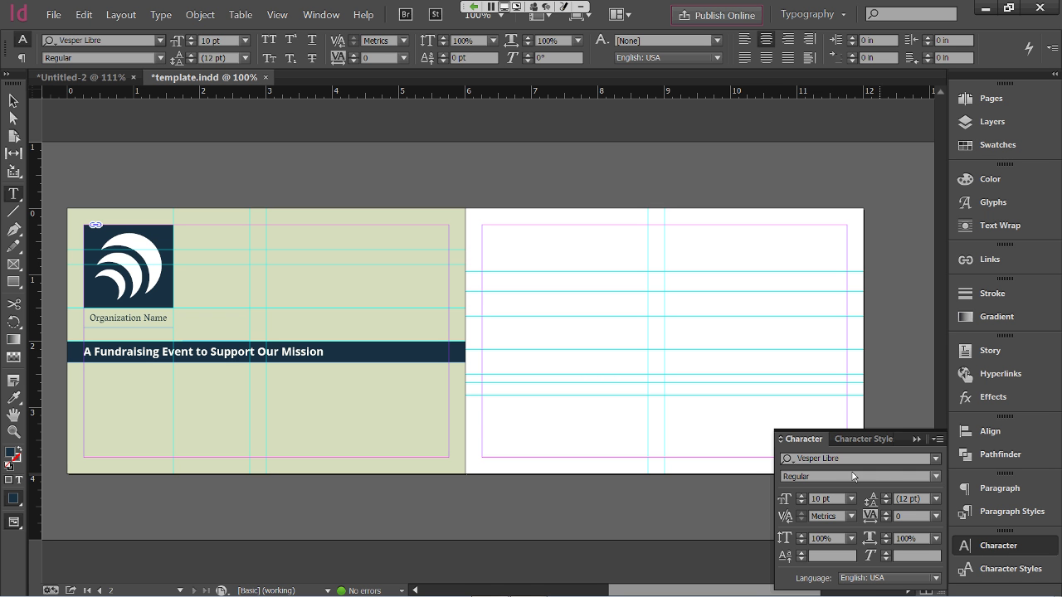
pyautogui.click(851, 500)
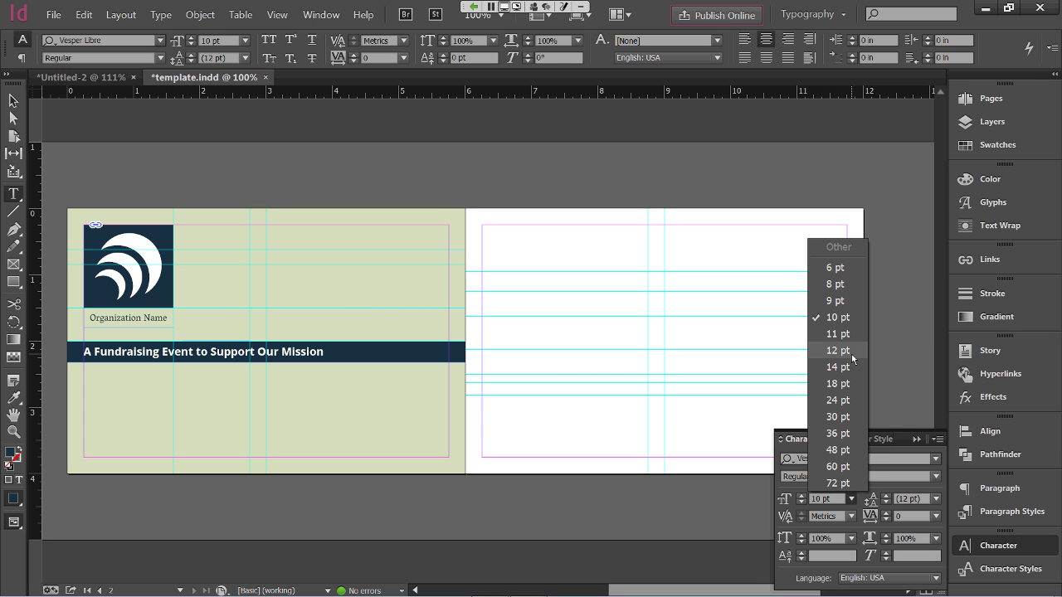
pyautogui.click(838, 350)
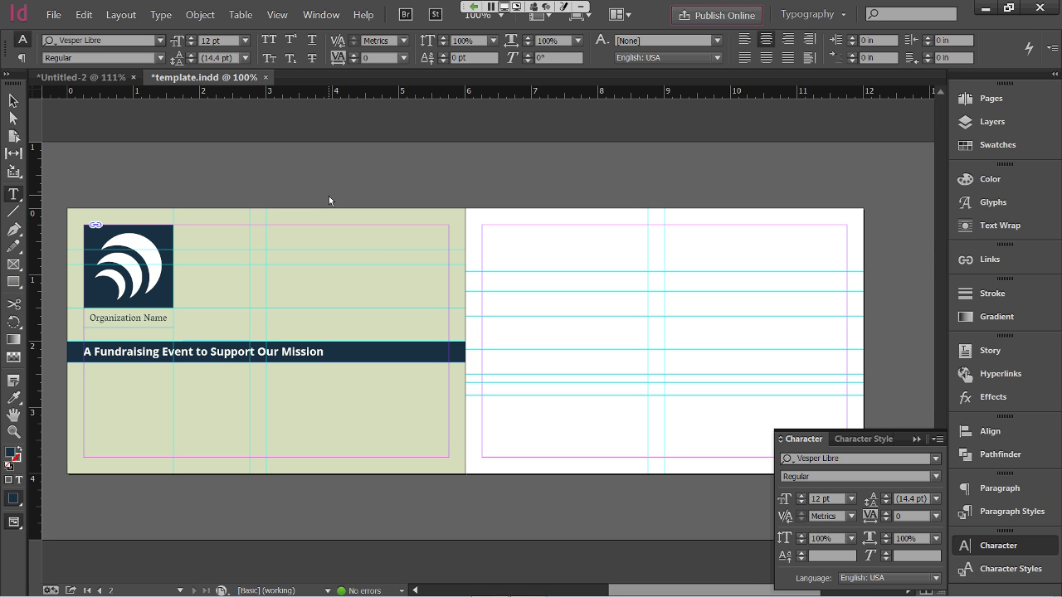
# Create a text frame about 2.575 × 0.6 in on the pasteboard above page 1 containing "A Night to", aligned left
pyautogui.moveTo(187, 156); pyautogui.dragTo(358, 197)
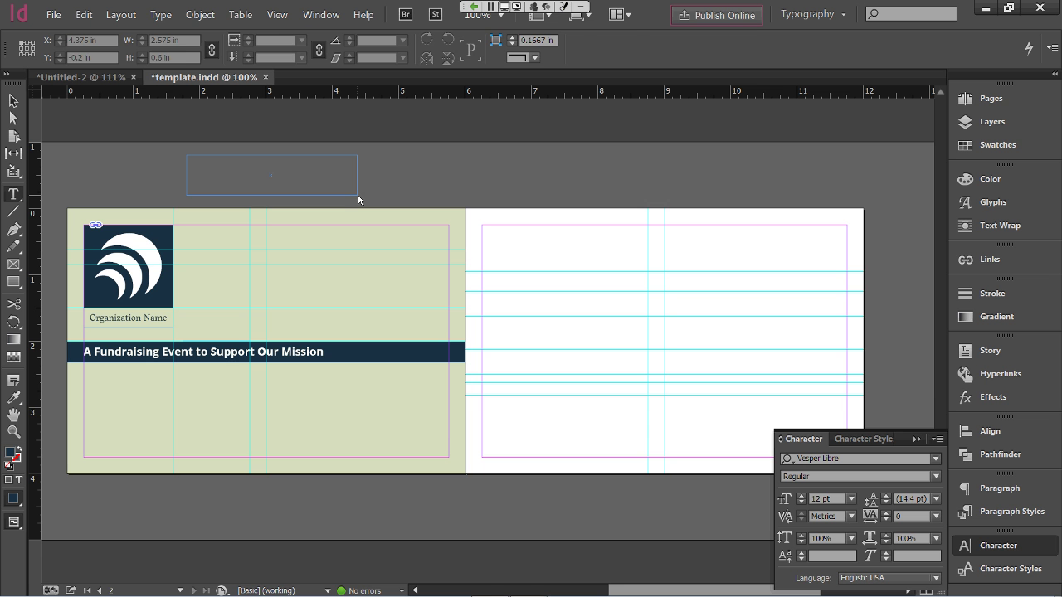
pyautogui.write('A N')
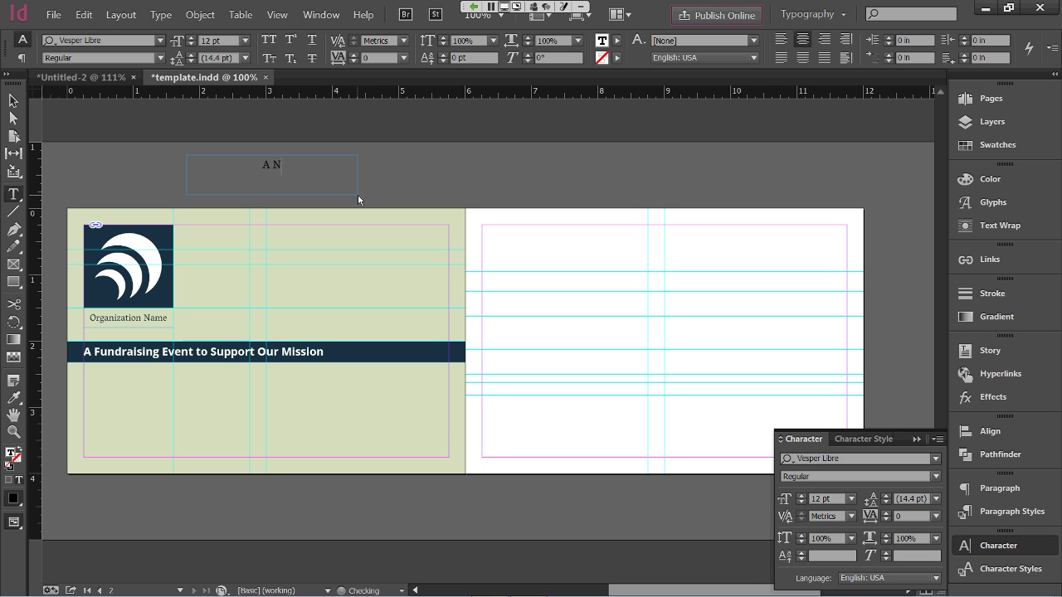
pyautogui.write('ight to')
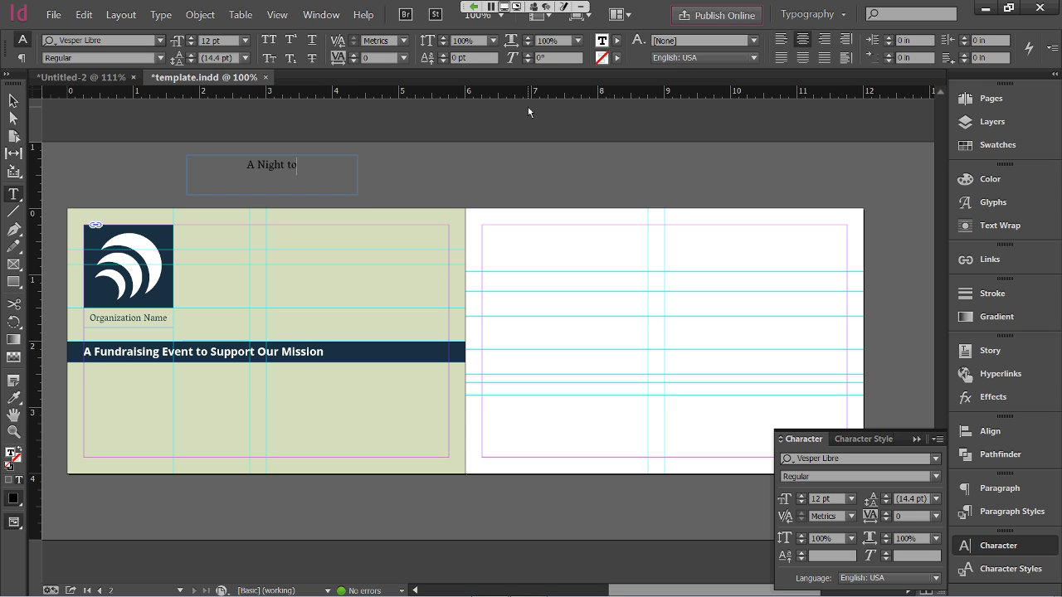
pyautogui.click(780, 46)
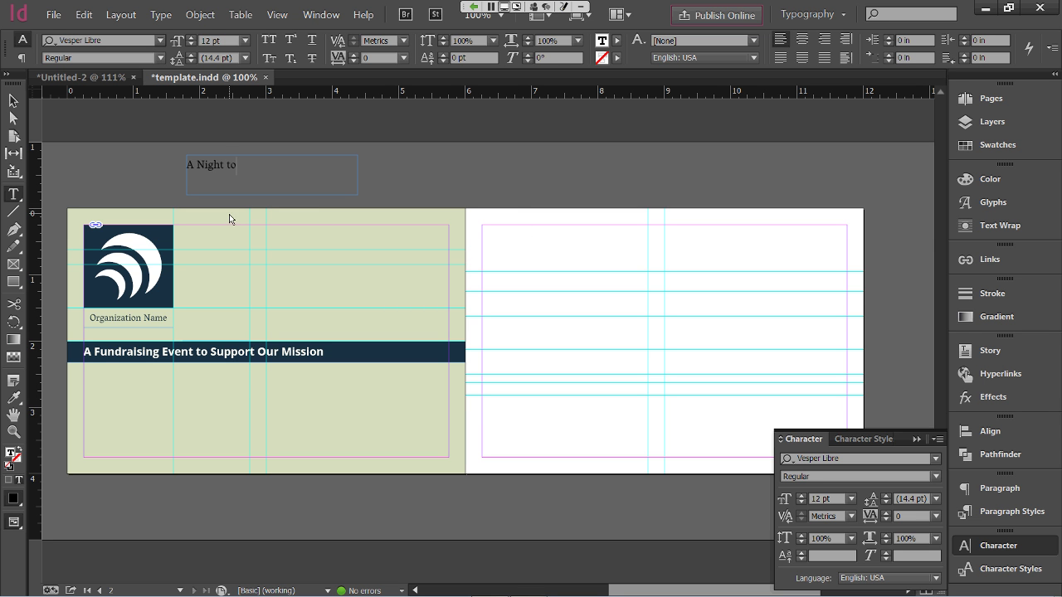
# Color the "A Night to" text with the William swatch from the Postcard group
pyautogui.click(13, 101)
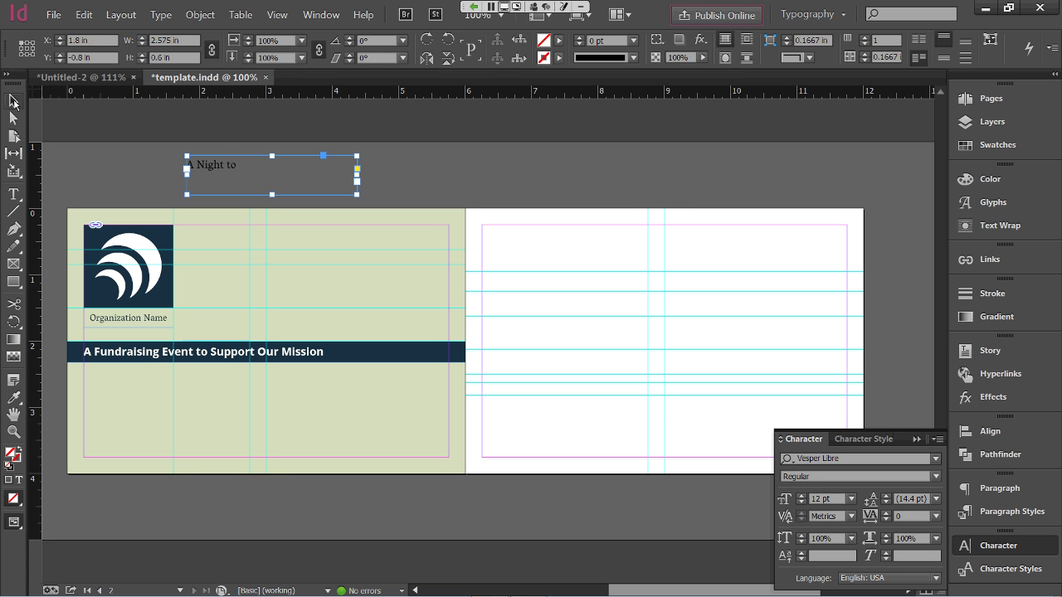
pyautogui.click(19, 481)
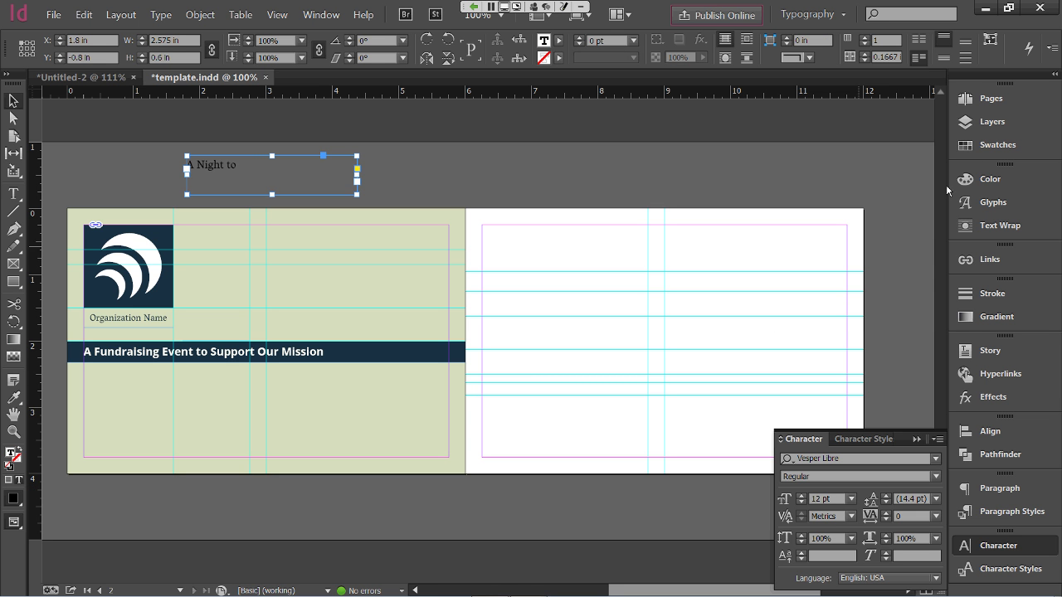
pyautogui.click(972, 149)
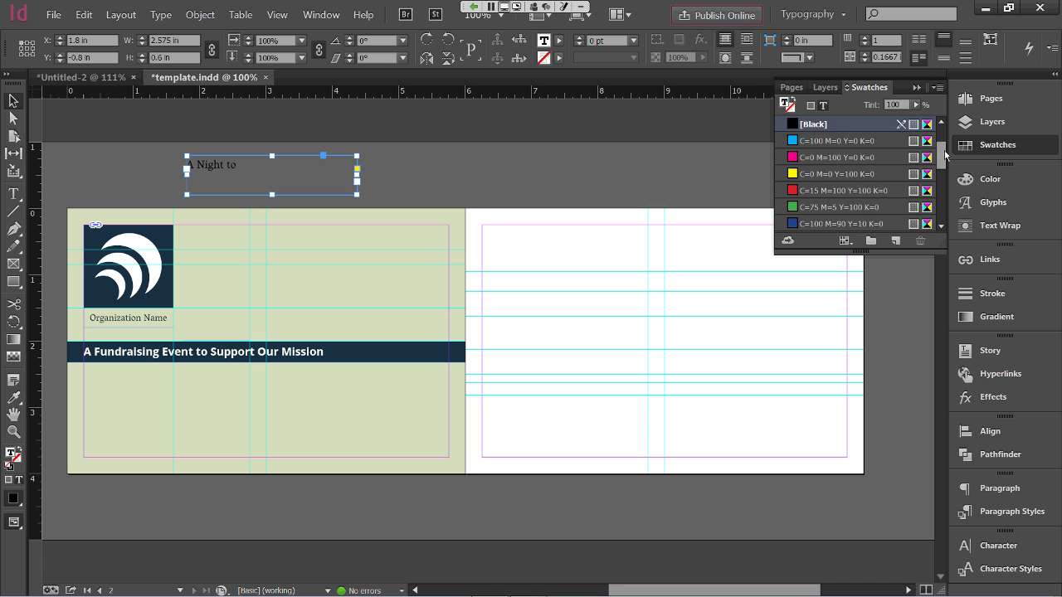
pyautogui.moveTo(942, 157); pyautogui.dragTo(942, 214)
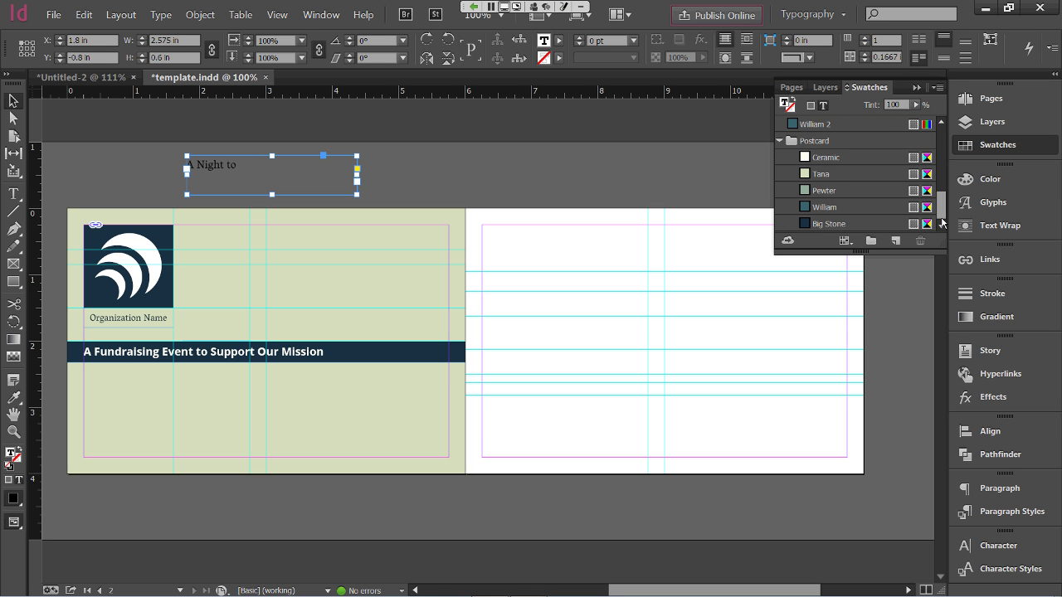
pyautogui.click(843, 209)
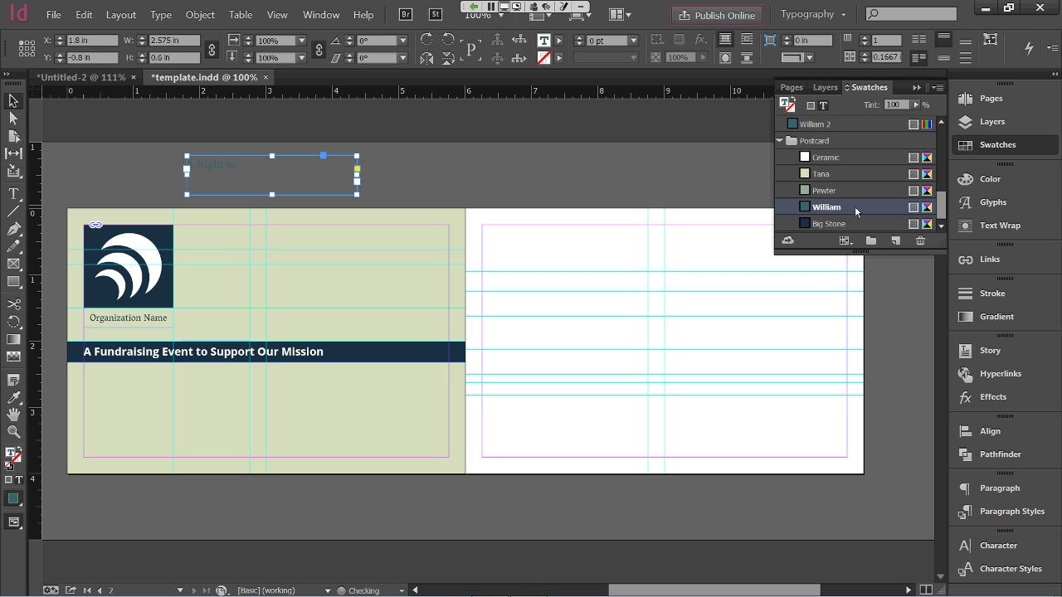
# Set the first baseline offset of the "A Night to" frame to Cap Height
pyautogui.rightClick(238, 166)
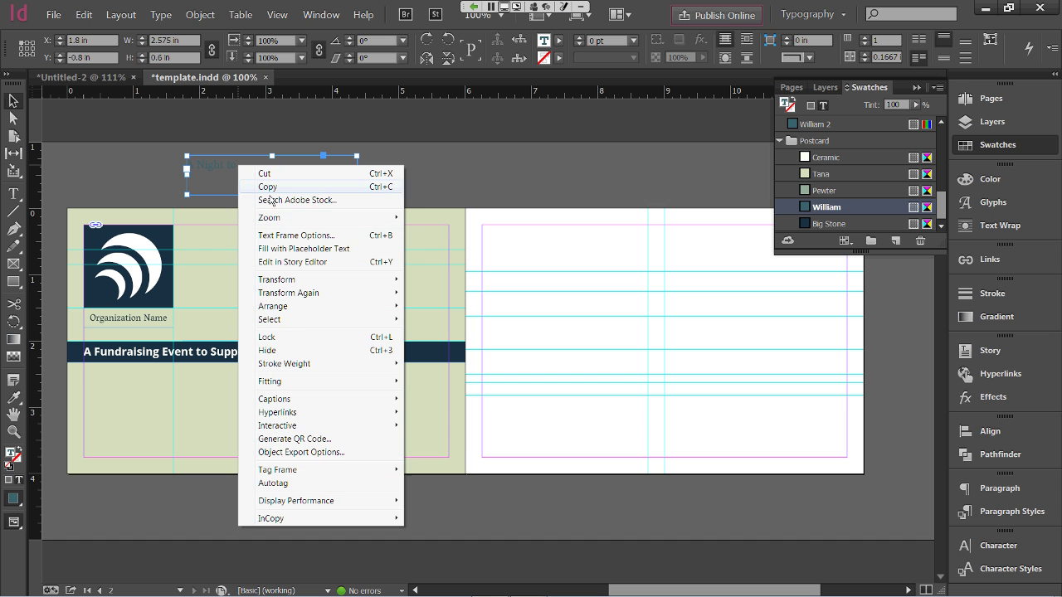
pyautogui.click(303, 236)
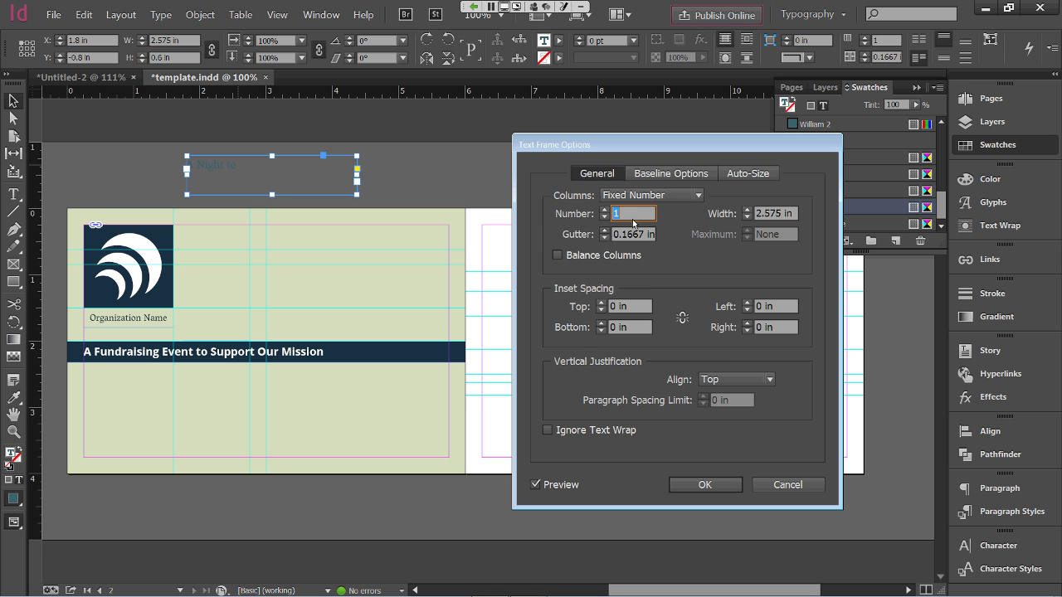
pyautogui.click(648, 175)
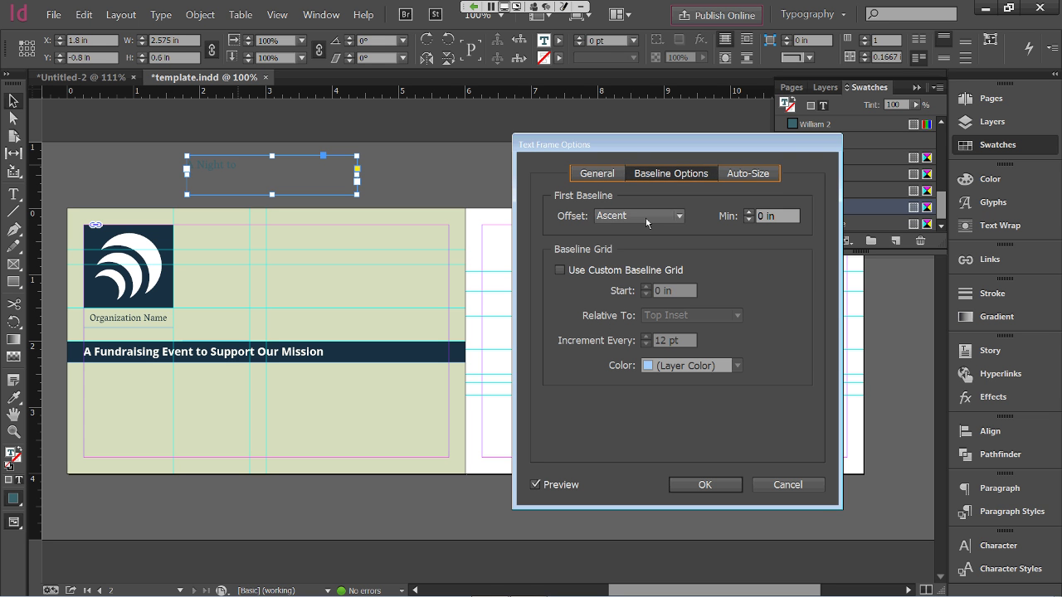
pyautogui.click(639, 216)
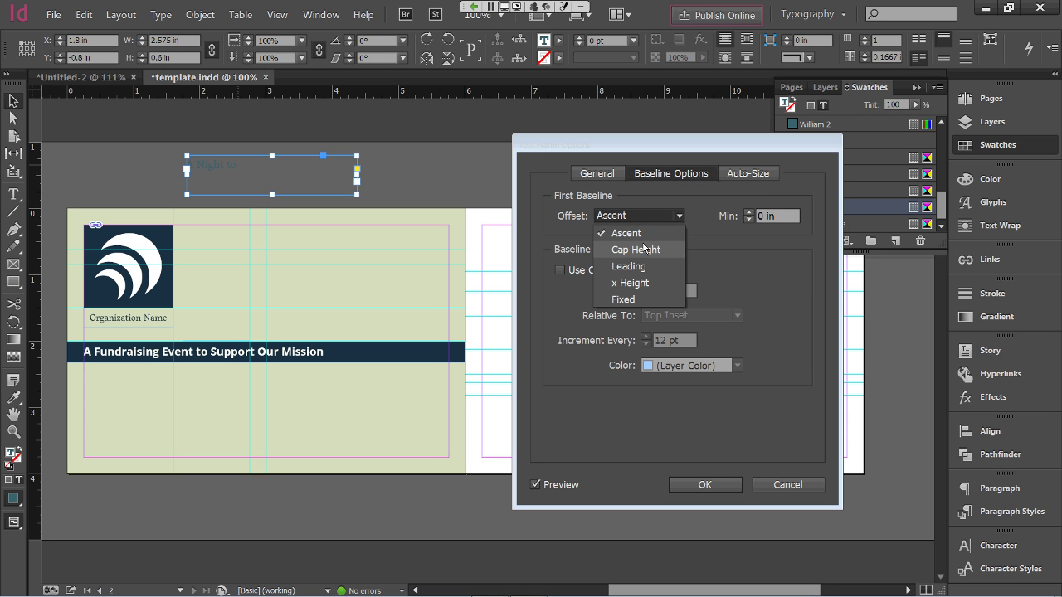
pyautogui.click(636, 250)
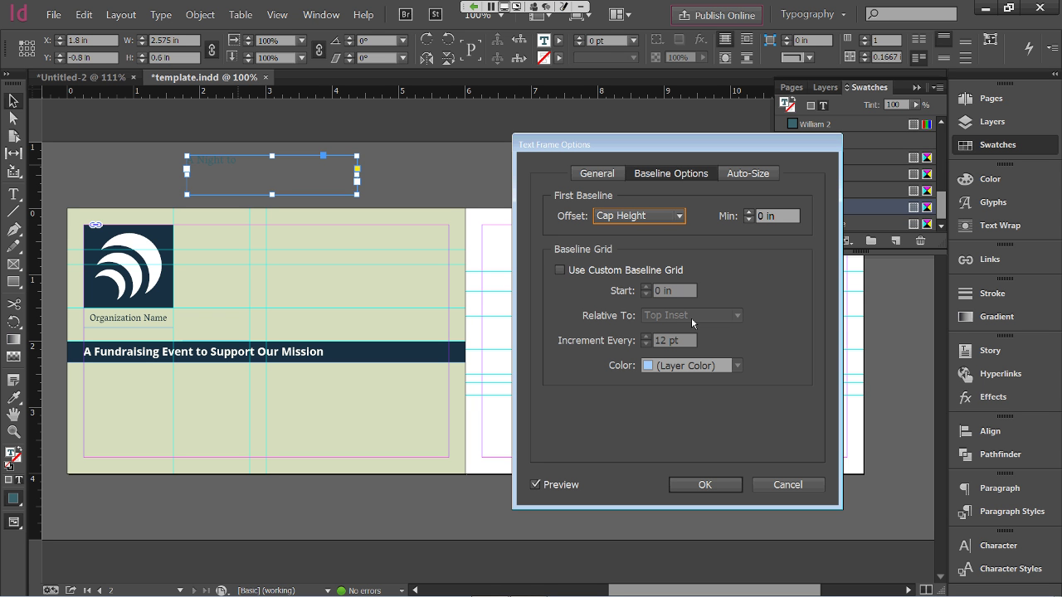
pyautogui.click(706, 485)
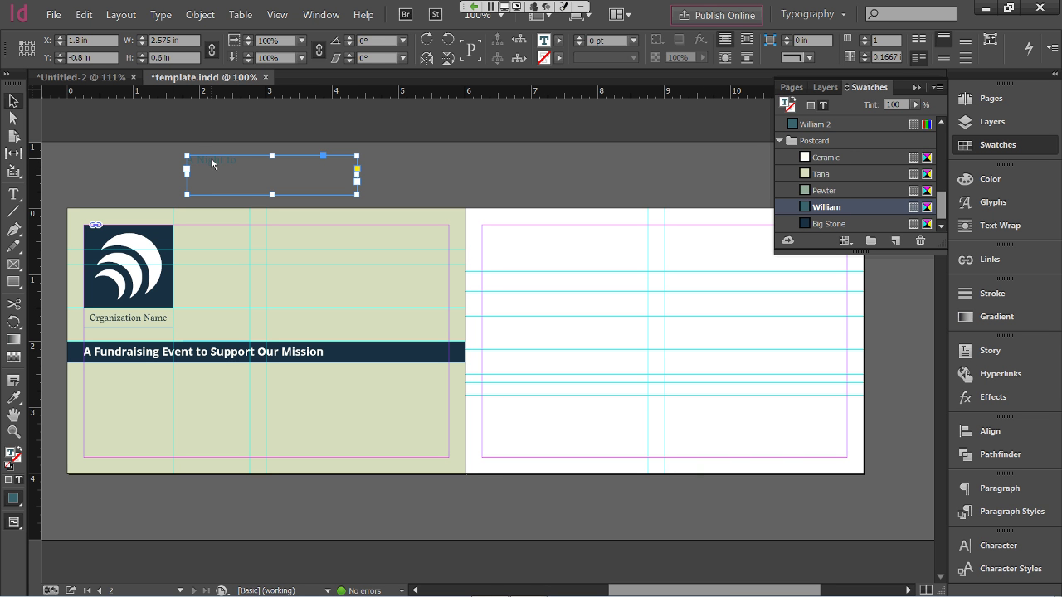
# Place the "A Night to" frame on page 1 at X 3 in, Y 0.625 in, and resize it to 2.75 × 0.225 in between the guides and margin
pyautogui.moveTo(213, 166); pyautogui.dragTo(296, 260)
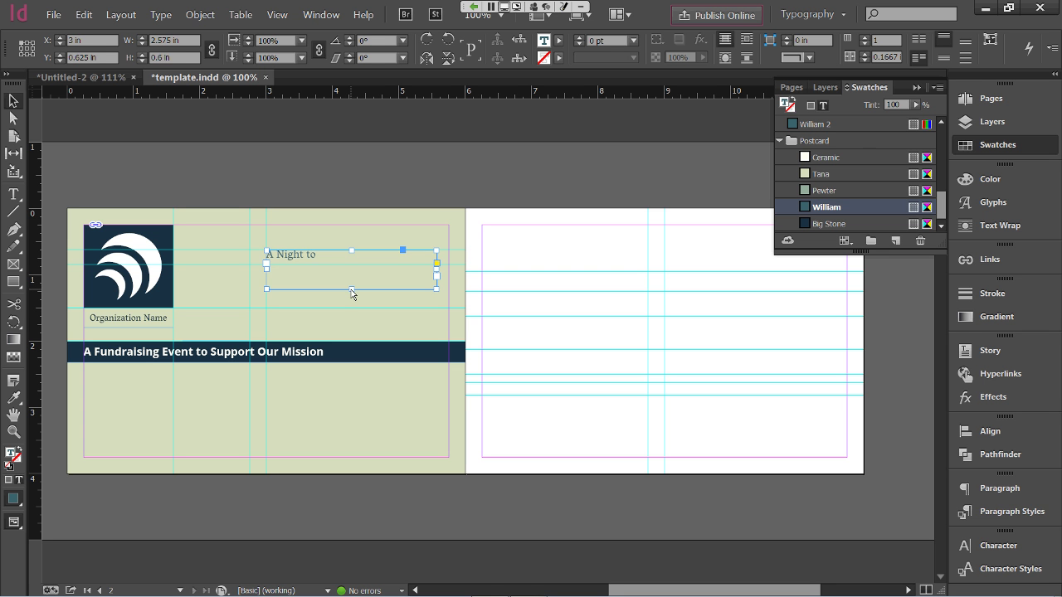
pyautogui.moveTo(352, 292); pyautogui.dragTo(350, 271)
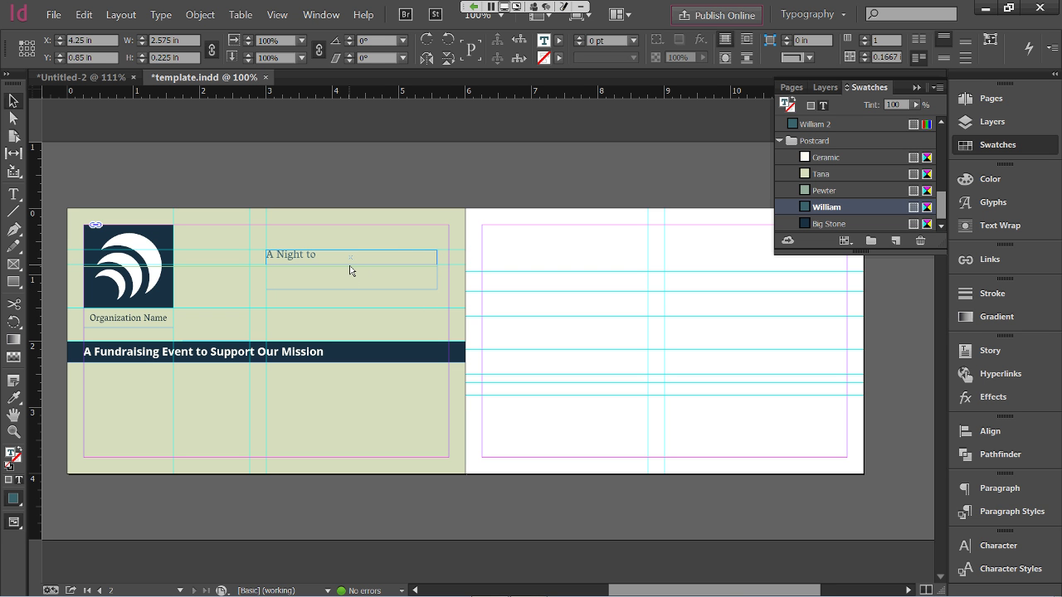
pyautogui.moveTo(350, 270); pyautogui.dragTo(355, 266)
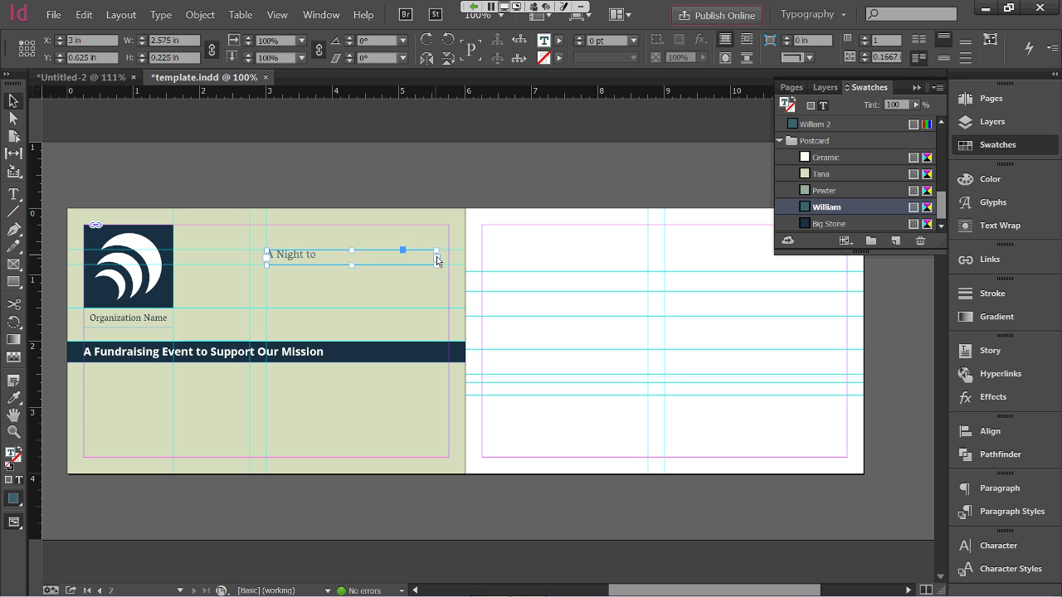
pyautogui.moveTo(438, 262); pyautogui.dragTo(449, 261)
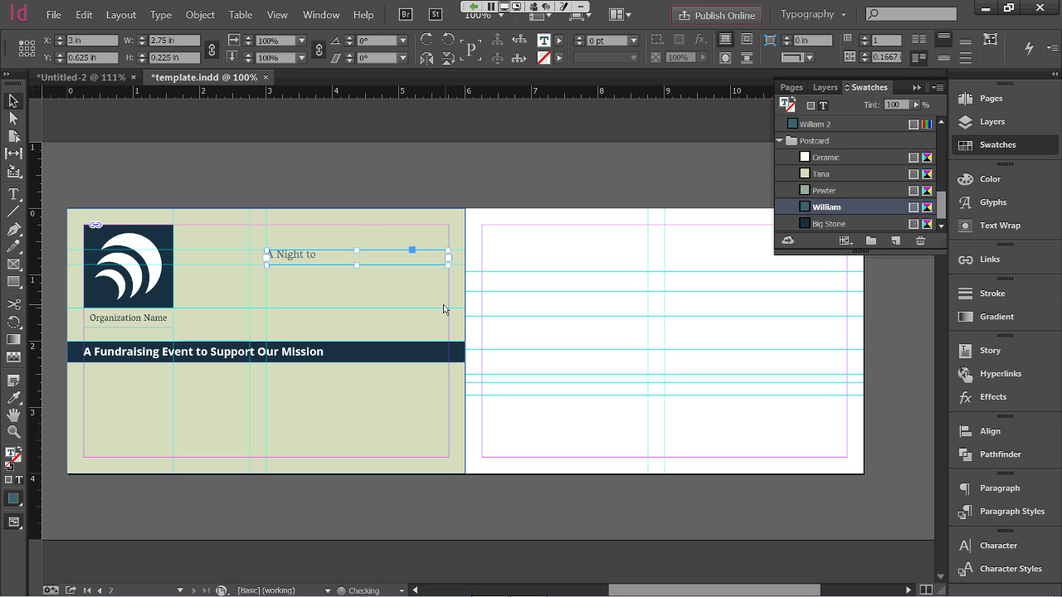
pyautogui.click(87, 151)
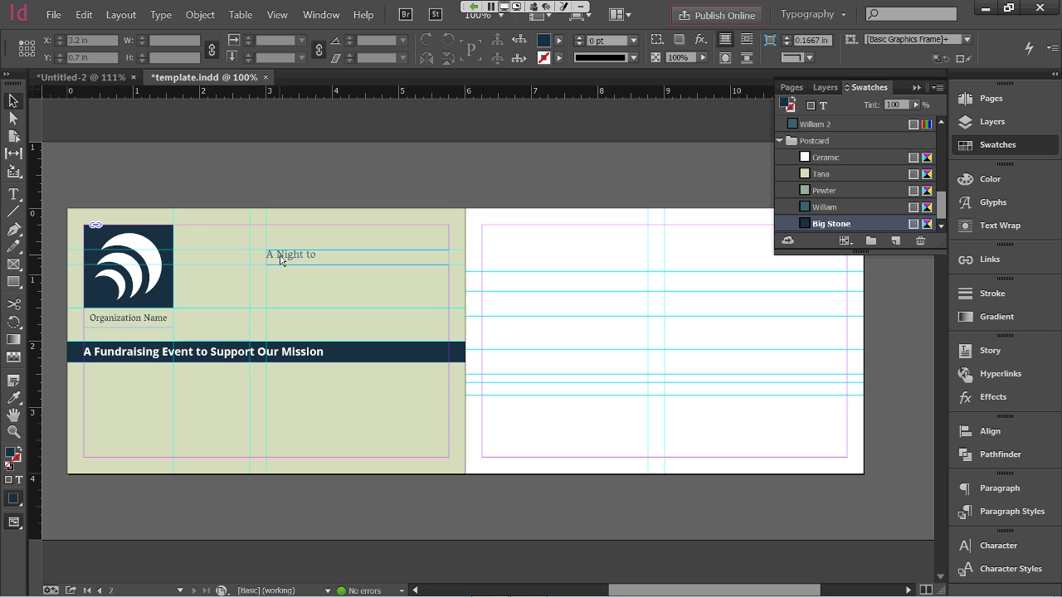
# Set the Type tool's default text formatting to Vesper Libre Medium at 36 pt
pyautogui.click(19, 193)
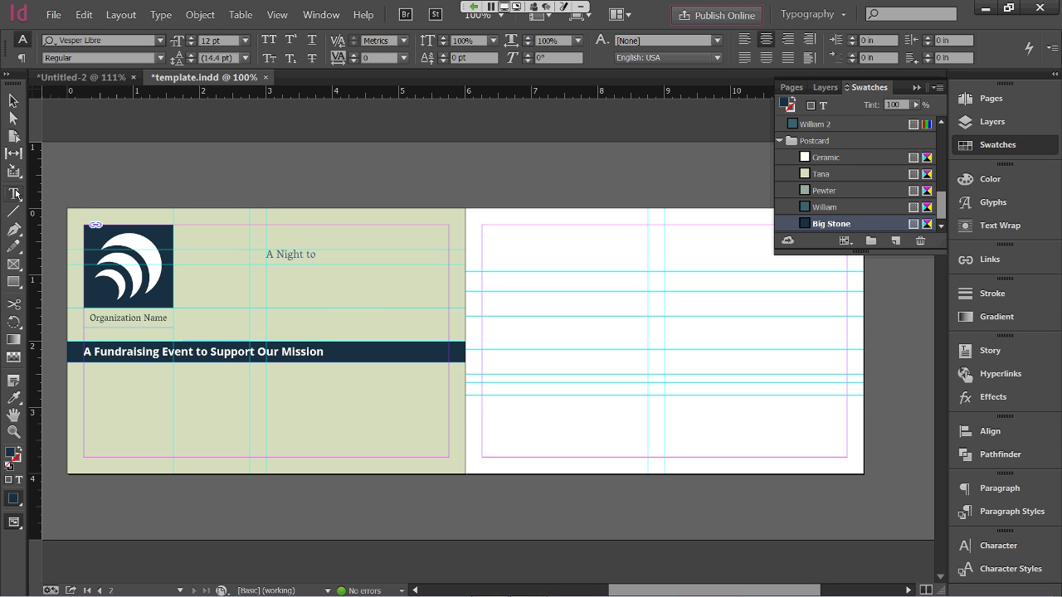
pyautogui.click(999, 546)
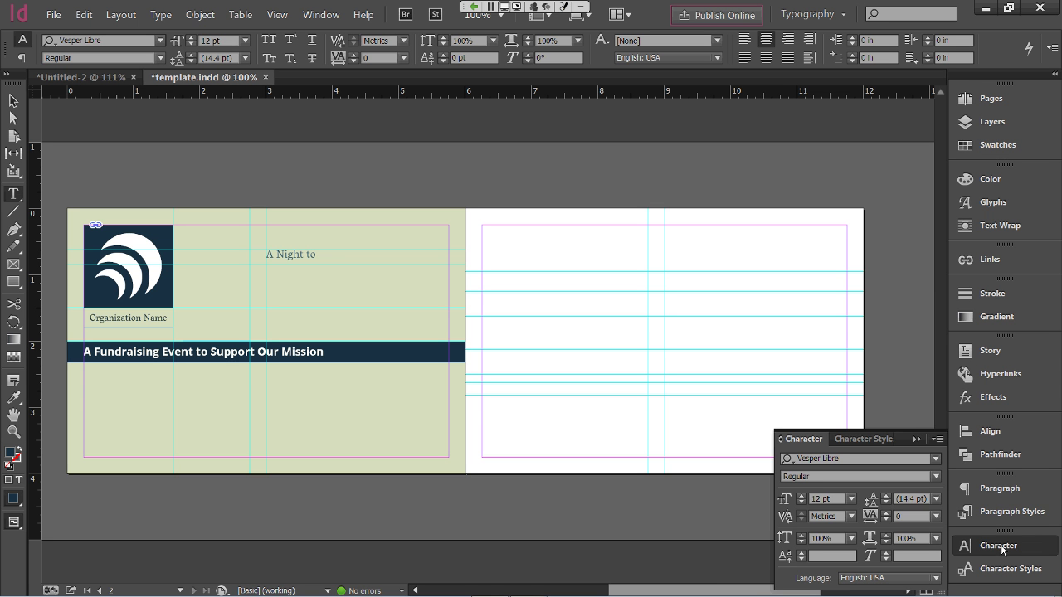
pyautogui.click(937, 477)
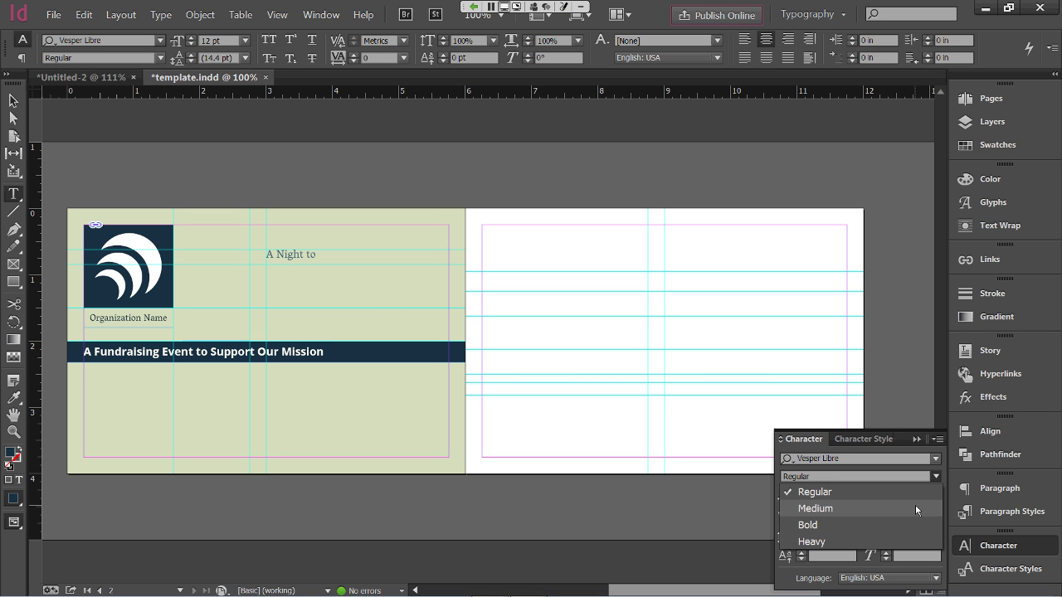
pyautogui.click(915, 506)
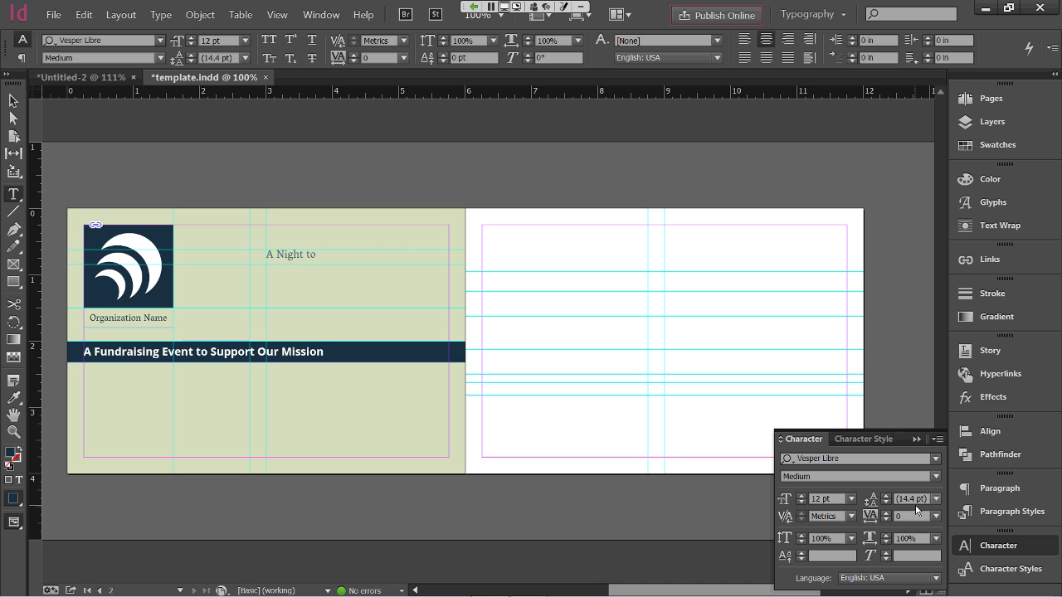
pyautogui.click(852, 499)
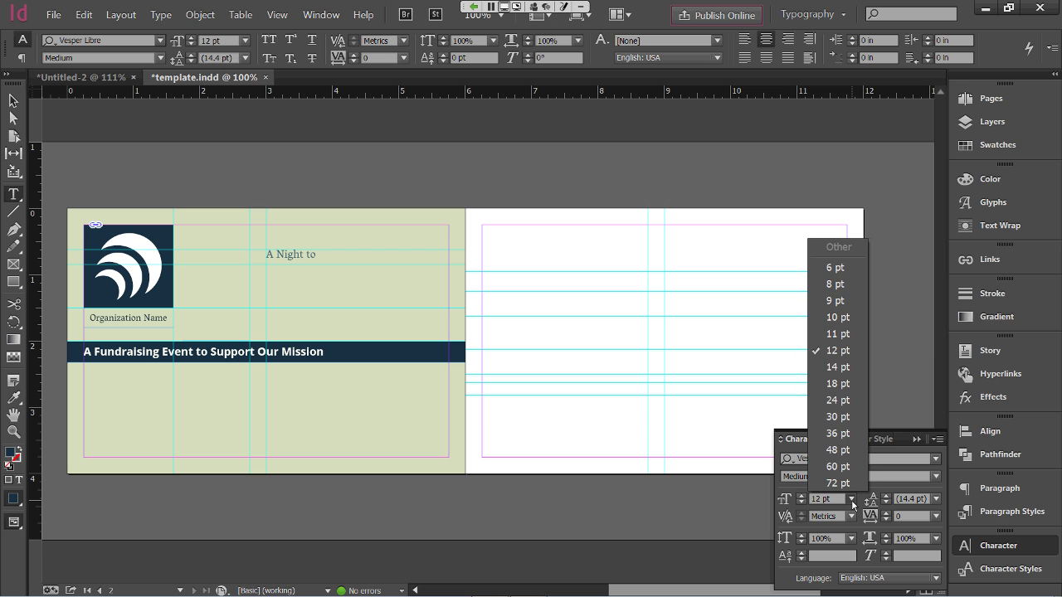
pyautogui.click(838, 433)
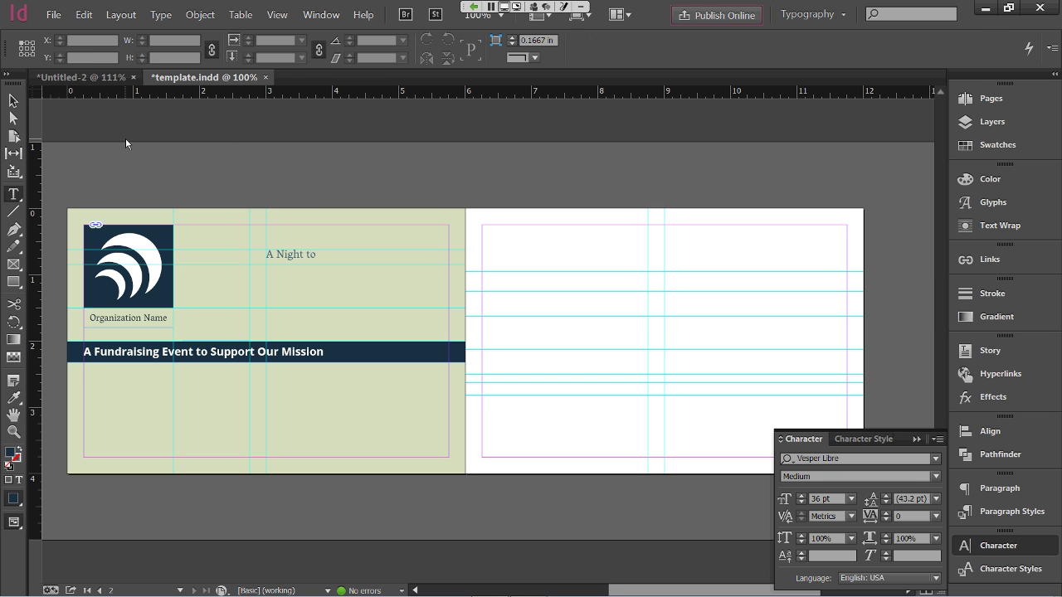
# Create a text frame about 5.035 × 1.64 in on the empty pasteboard left of page 1 containing "Eat, Drink,"
pyautogui.moveTo(124, 149); pyautogui.dragTo(362, 230)
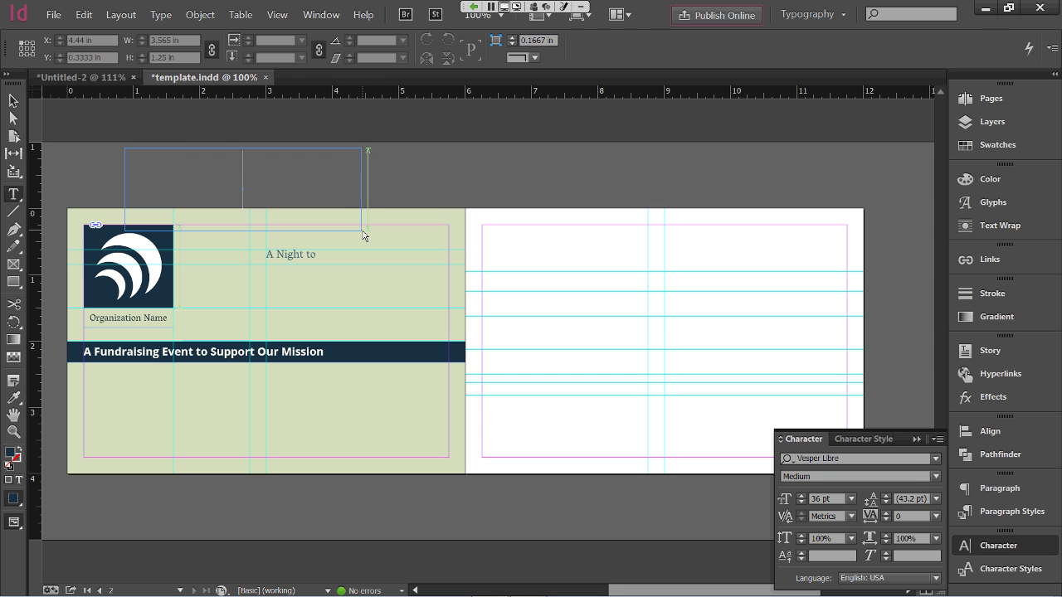
pyautogui.click(14, 101)
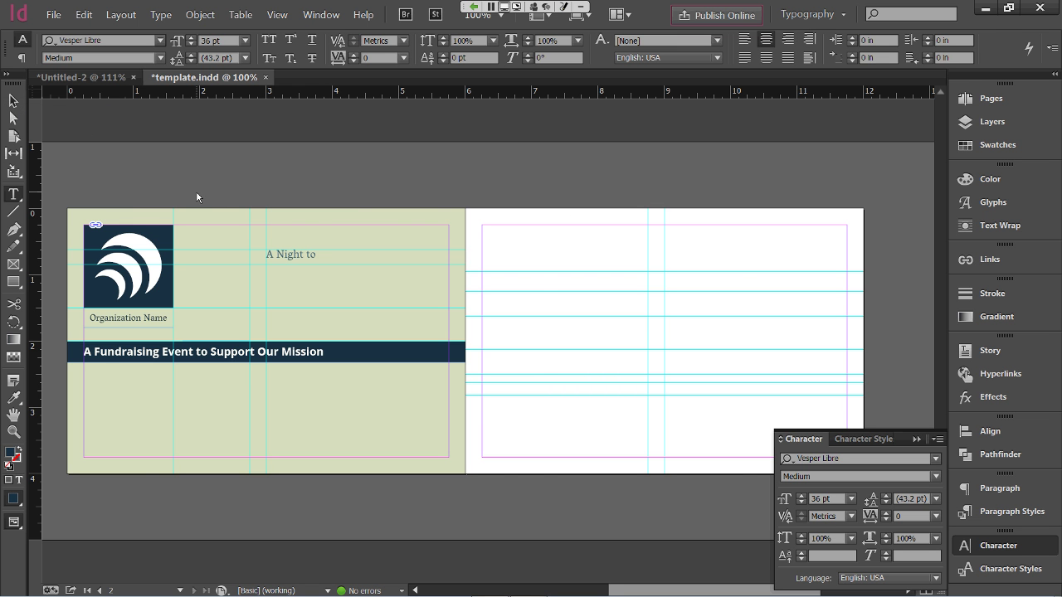
pyautogui.moveTo(197, 196); pyautogui.dragTo(725, 202)
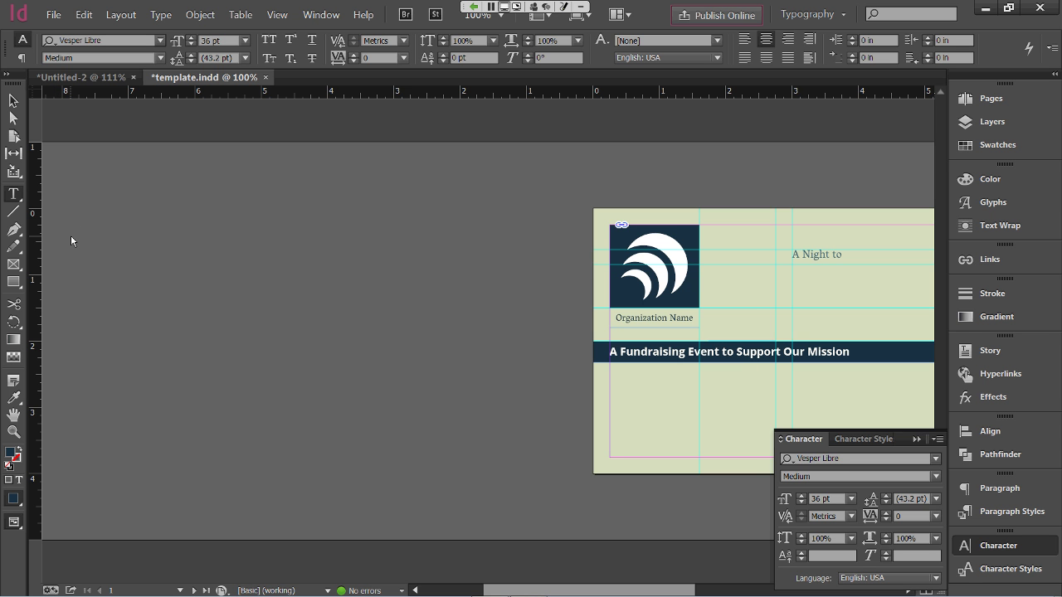
pyautogui.moveTo(71, 235); pyautogui.dragTo(404, 344)
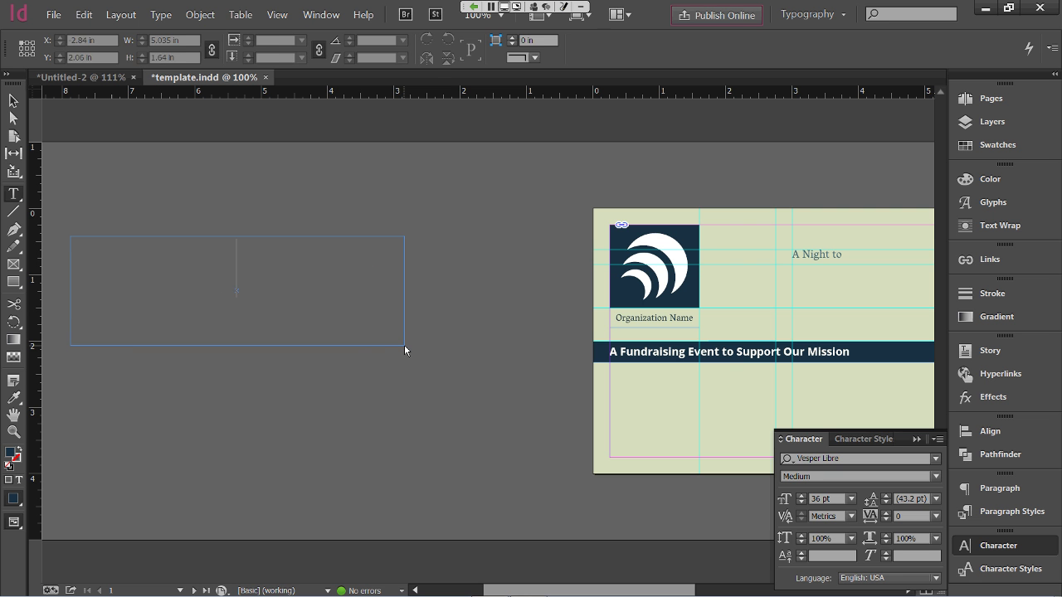
pyautogui.write('Eat')
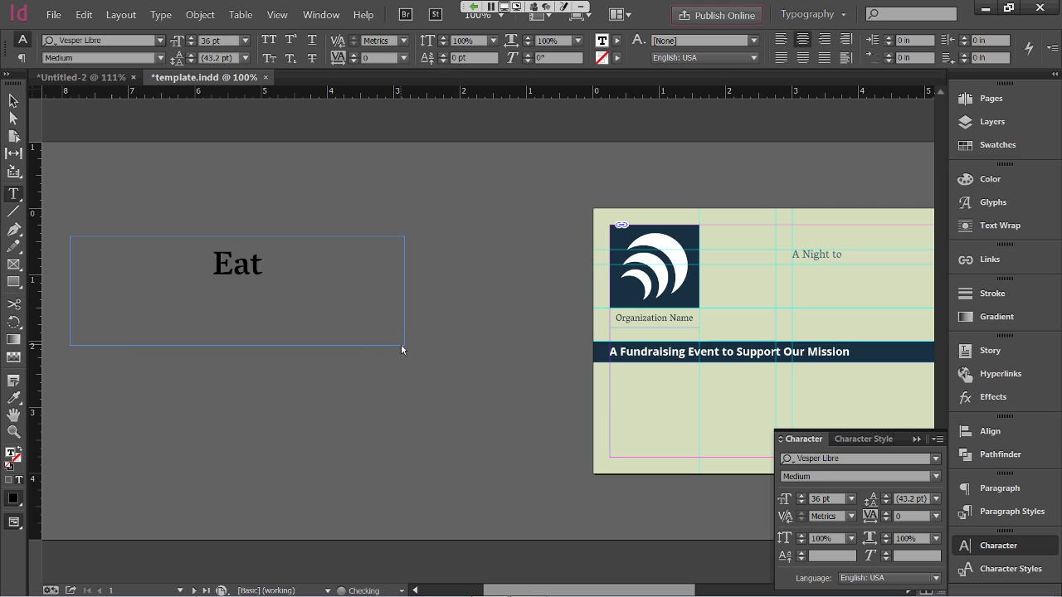
pyautogui.write(', Drink,')
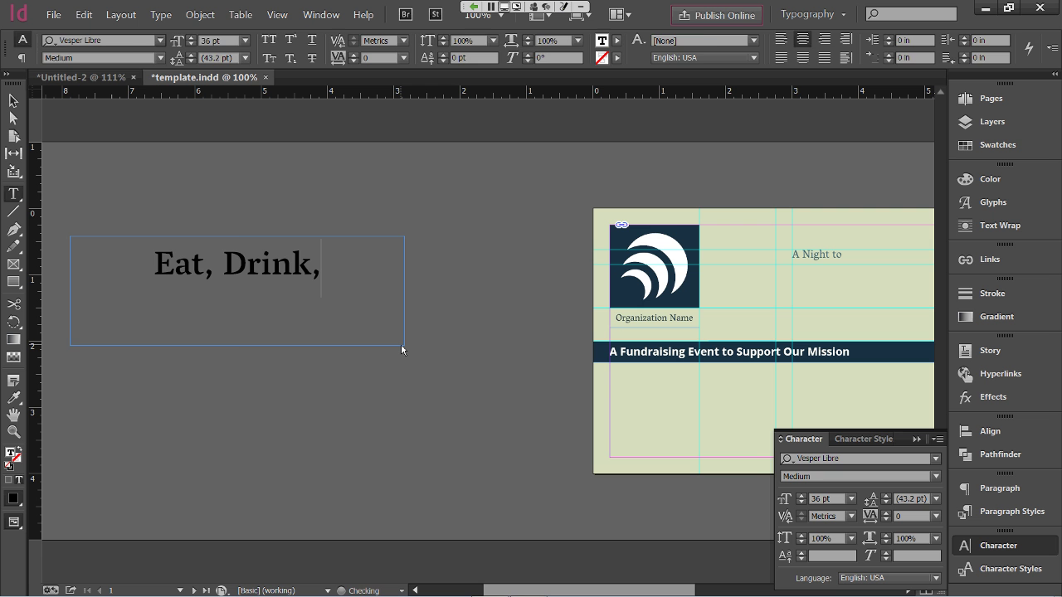
pyautogui.press('Escape')
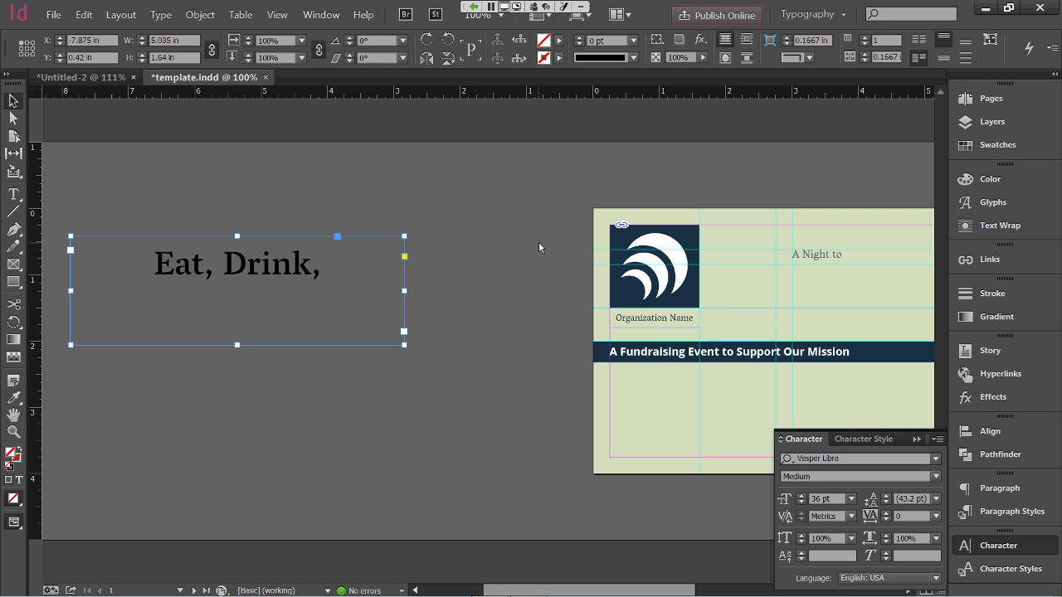
# Align the "Eat, Drink," text left and color it with the William swatch from the Postcard group
pyautogui.press('t')
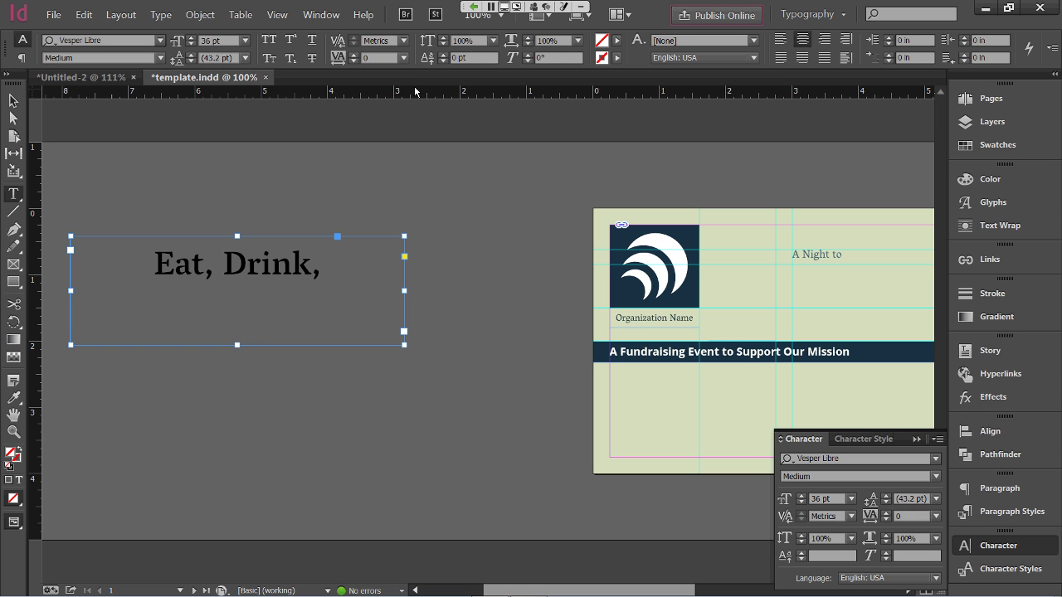
pyautogui.click(780, 43)
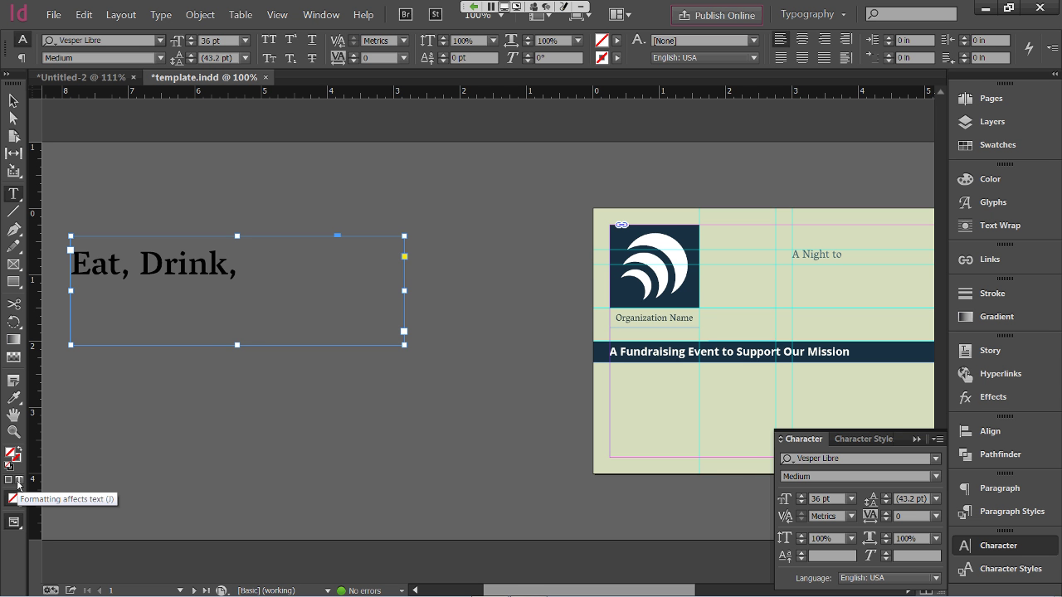
pyautogui.click(17, 484)
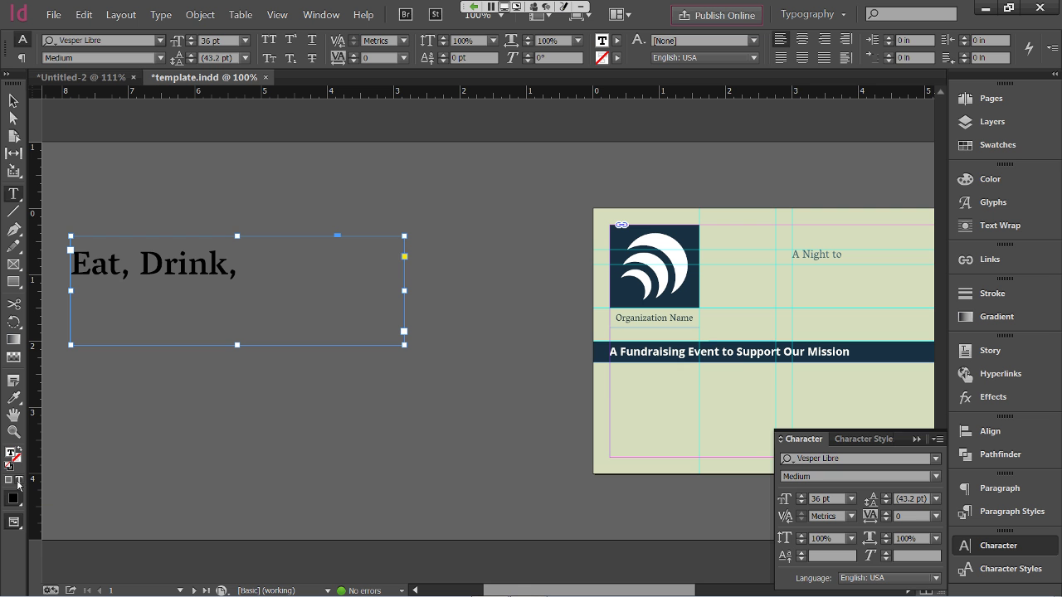
pyautogui.click(983, 141)
pyautogui.moveTo(942, 154); pyautogui.dragTo(937, 222)
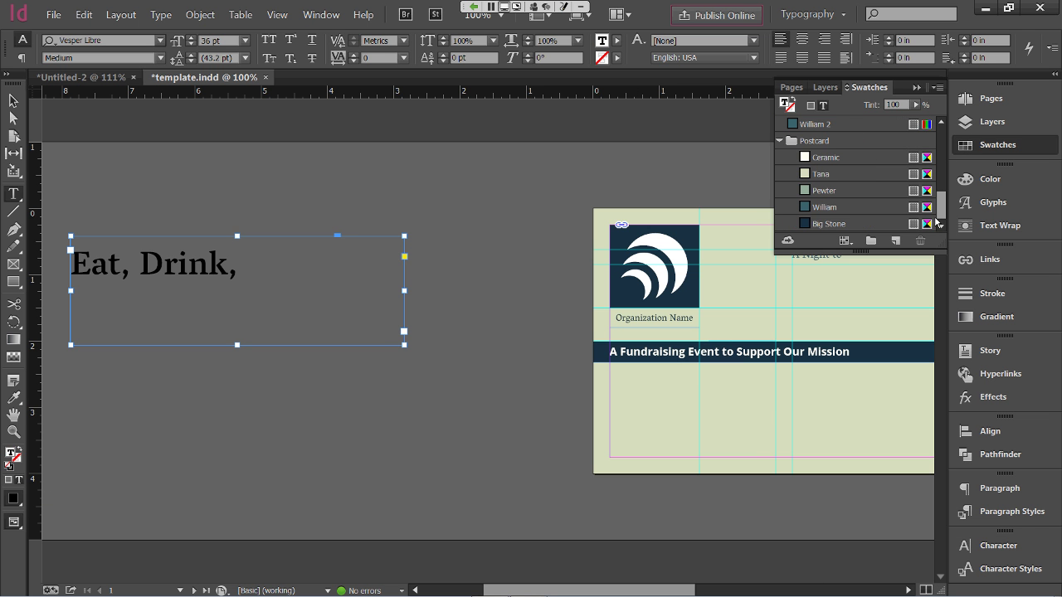
pyautogui.click(824, 207)
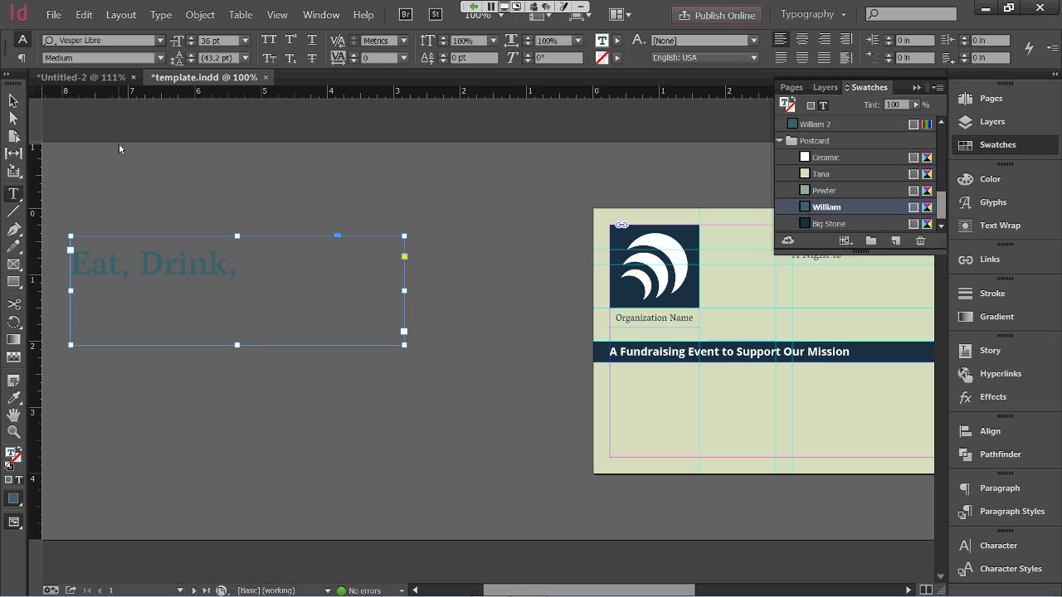
# Place the "Eat, Drink," frame on page 1 at X 3 in, Y 0.85 in, and resize it to 2.75 × 0.65 in
pyautogui.click(13, 102)
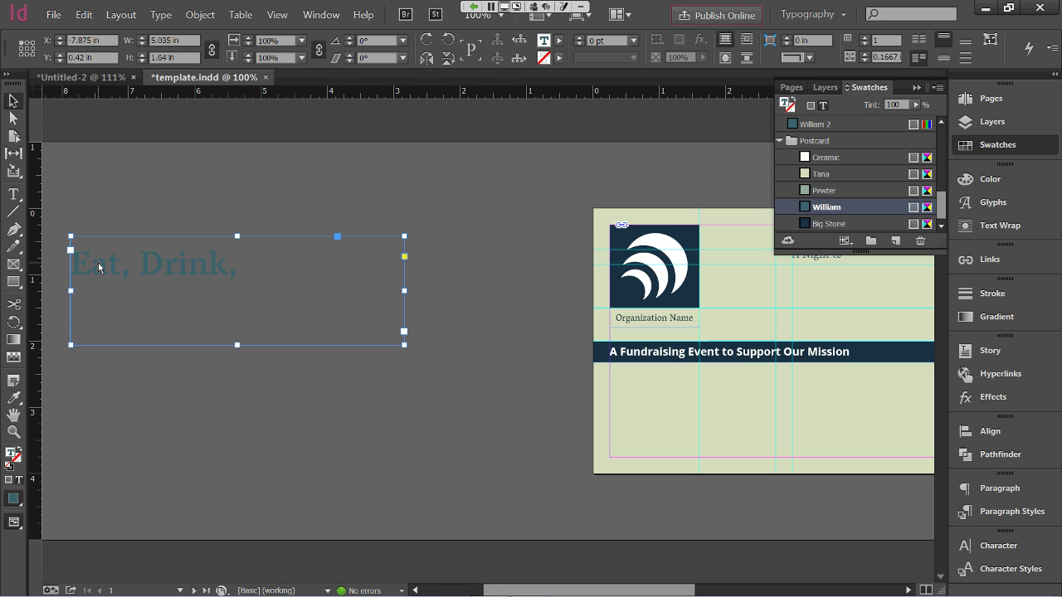
pyautogui.moveTo(98, 267); pyautogui.dragTo(822, 296)
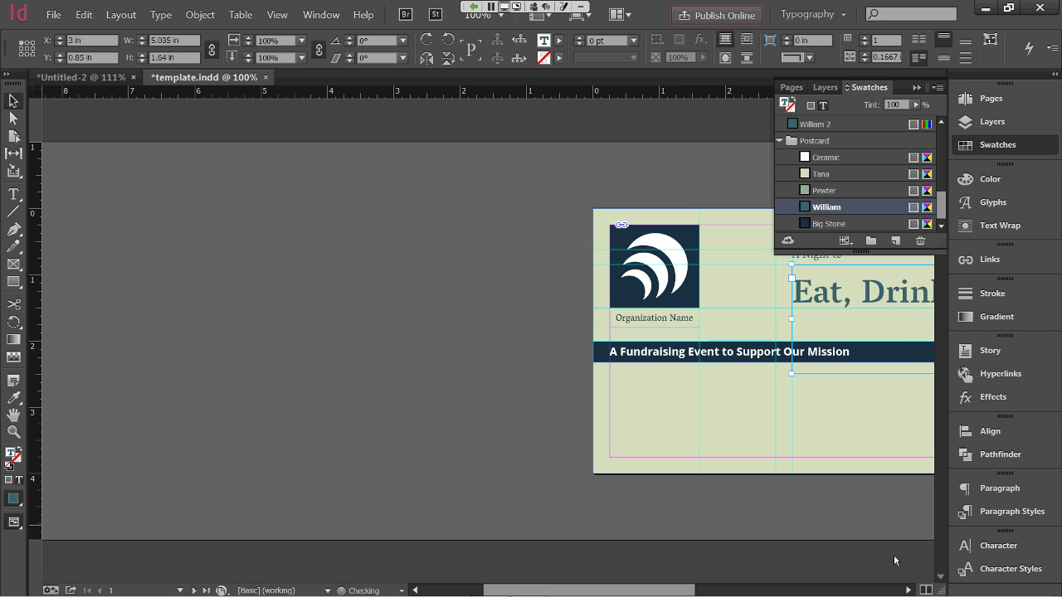
pyautogui.moveTo(666, 591); pyautogui.dragTo(764, 587)
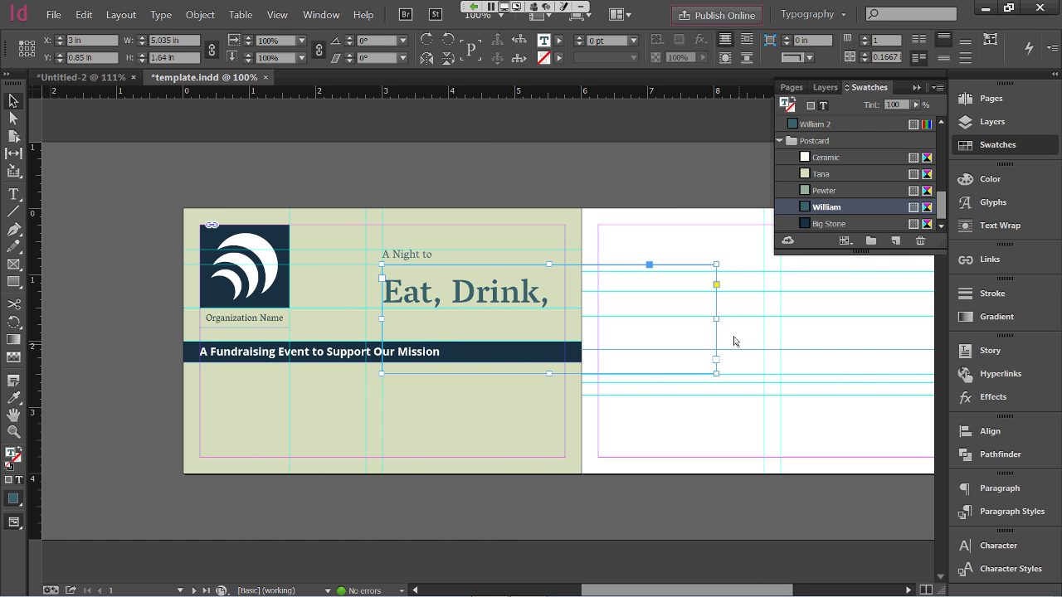
pyautogui.click(719, 380)
pyautogui.moveTo(581, 319); pyautogui.dragTo(566, 312)
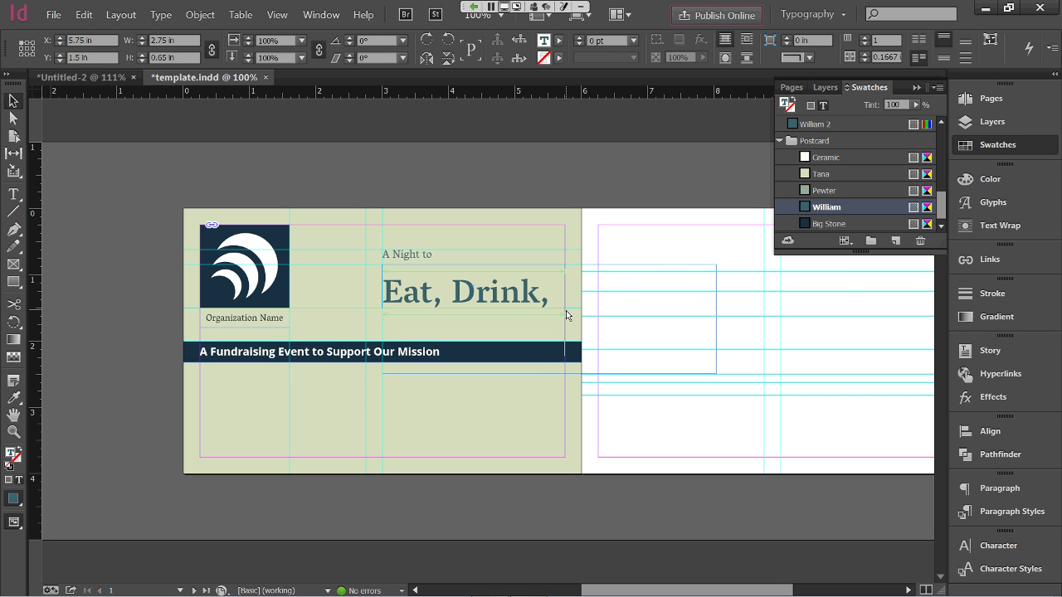
pyautogui.click(568, 315)
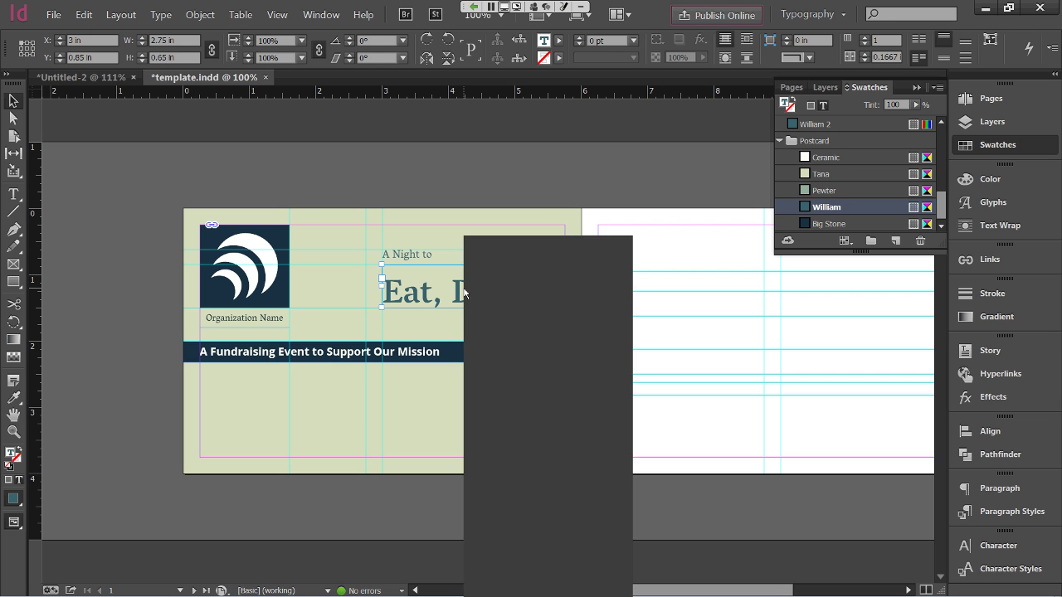
# Set the first baseline offset of the "Eat, Drink," frame to Cap Height
pyautogui.rightClick(467, 293)
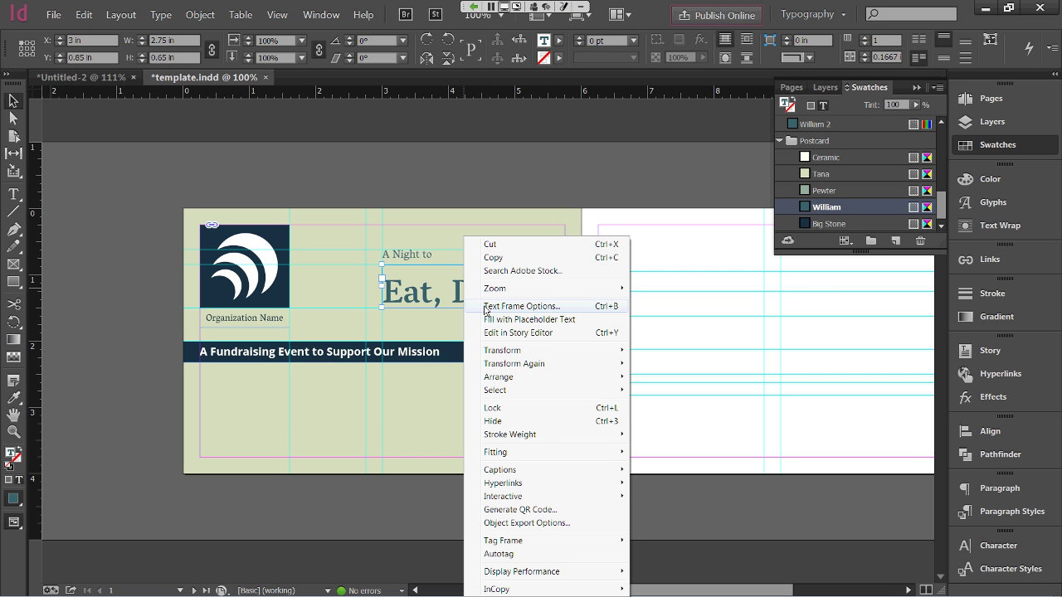
pyautogui.click(488, 307)
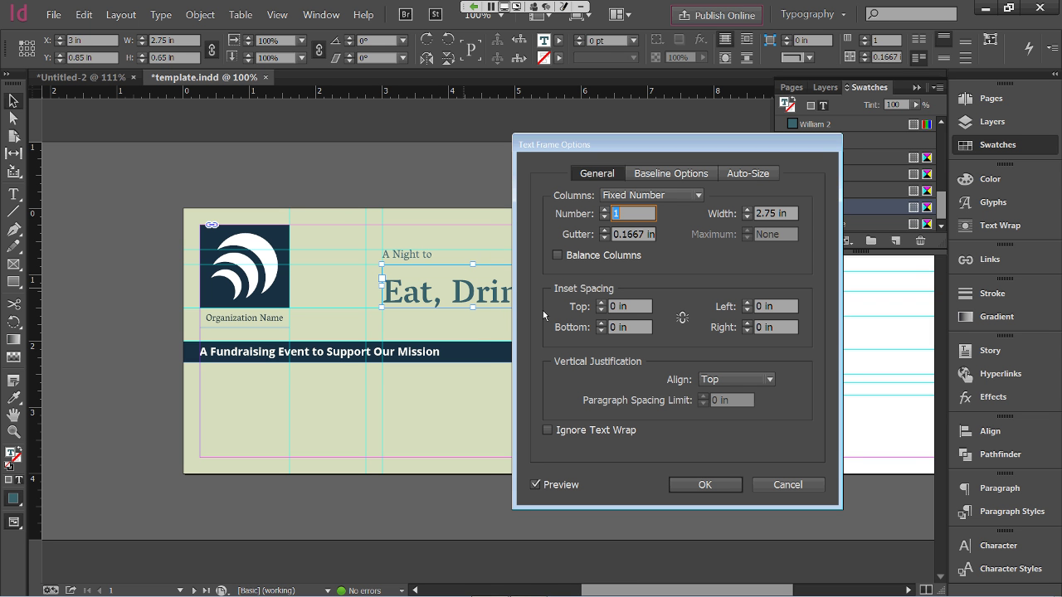
pyautogui.click(652, 174)
pyautogui.click(664, 215)
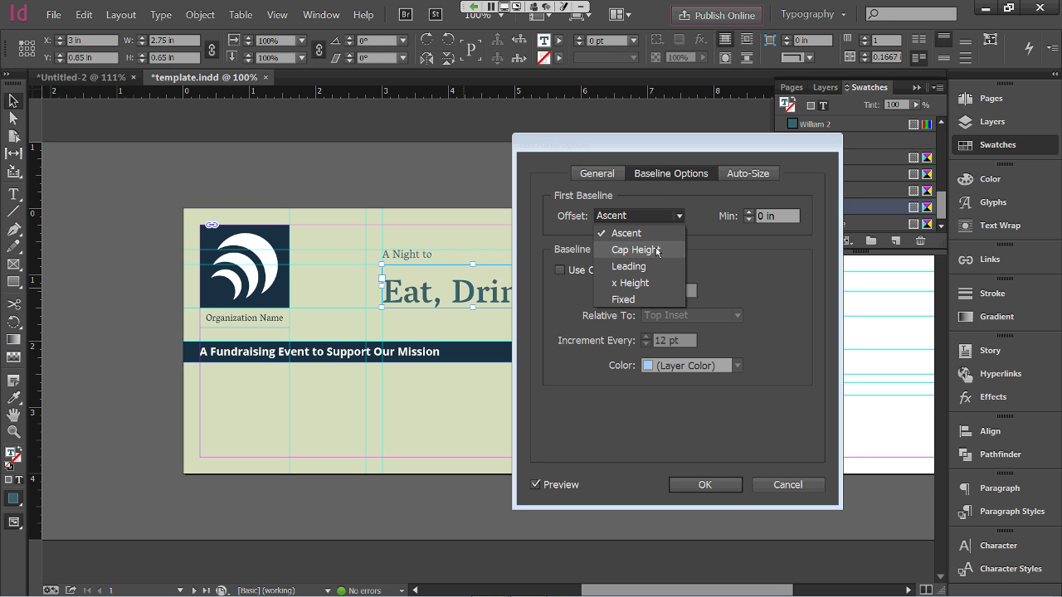
pyautogui.click(657, 251)
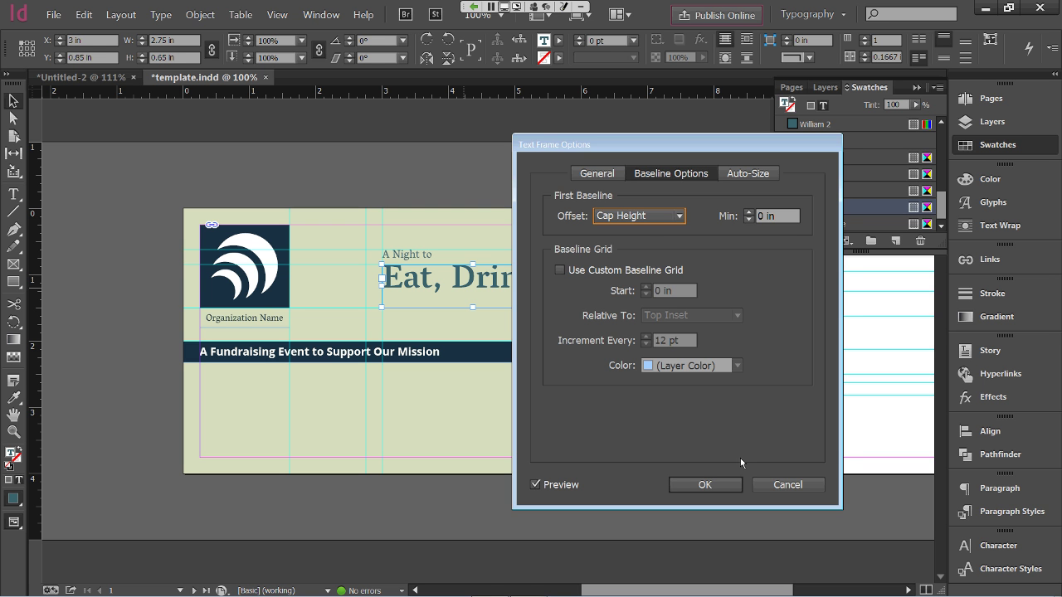
pyautogui.click(733, 485)
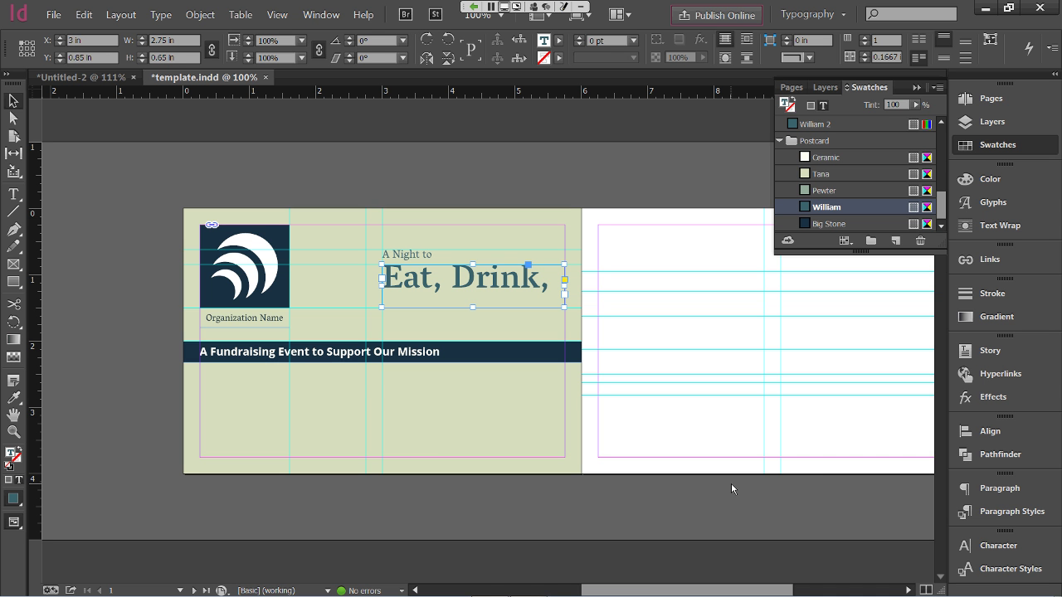
# Apply All Caps to the "Eat, Drink," text
pyautogui.click(967, 547)
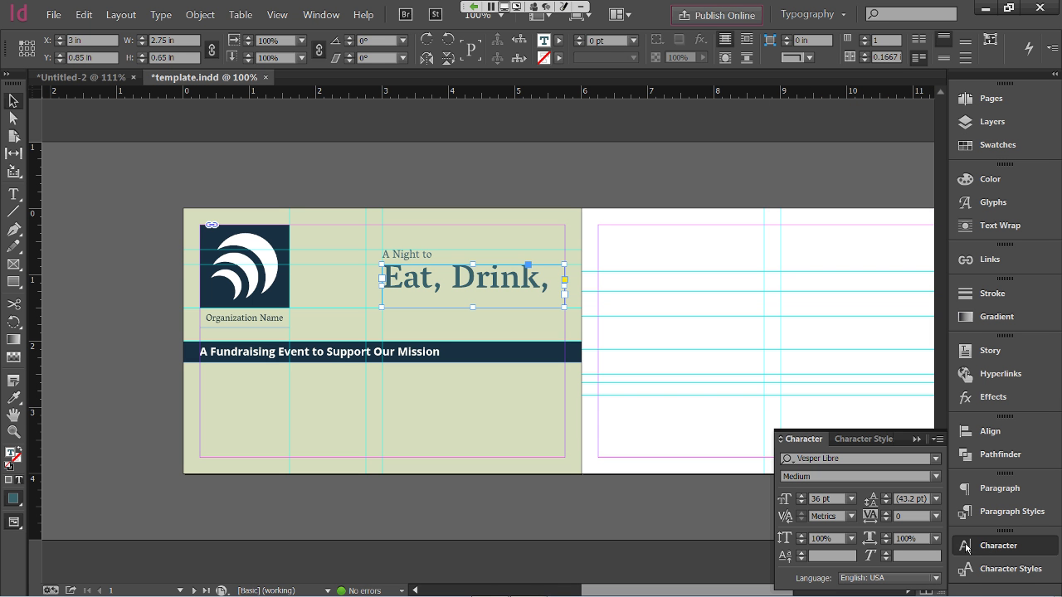
pyautogui.click(937, 440)
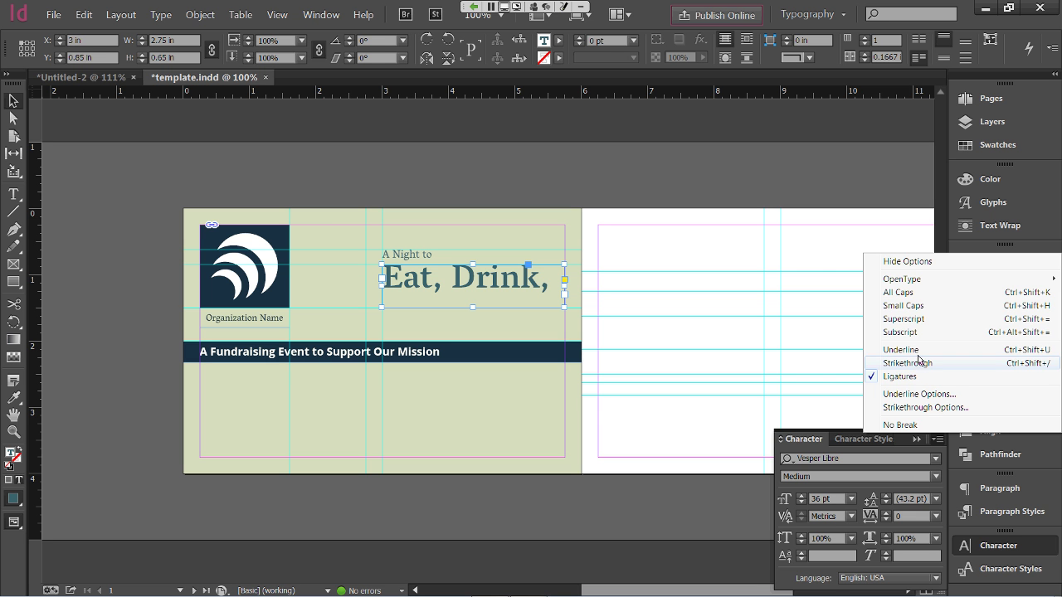
pyautogui.click(920, 298)
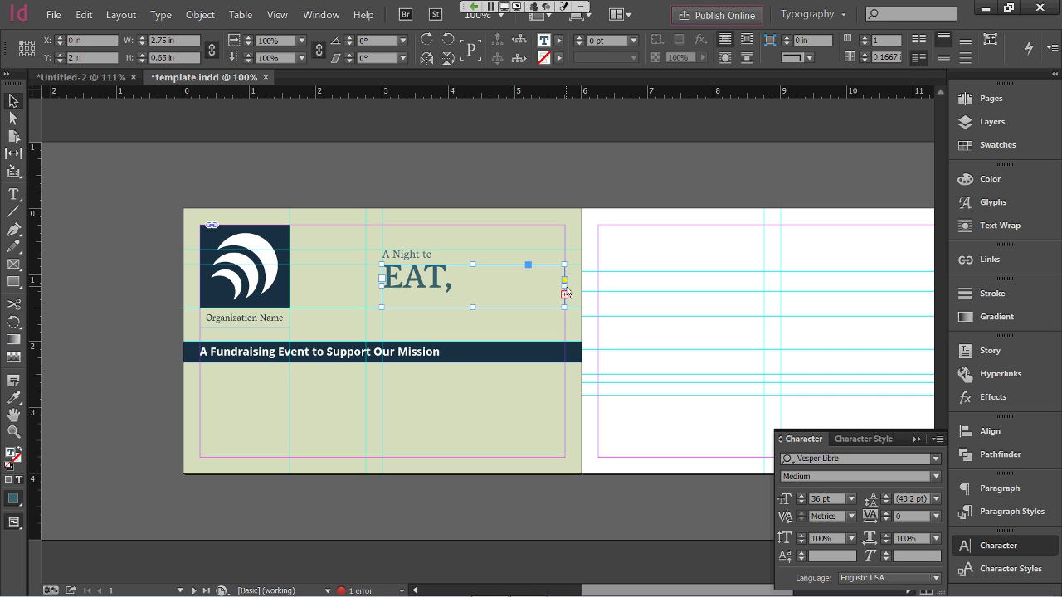
# Widen the "EAT, DRINK," frame to 3 in and move it to X 2.75 in, ending at the page margin
pyautogui.click(565, 293)
pyautogui.moveTo(573, 292); pyautogui.dragTo(582, 291)
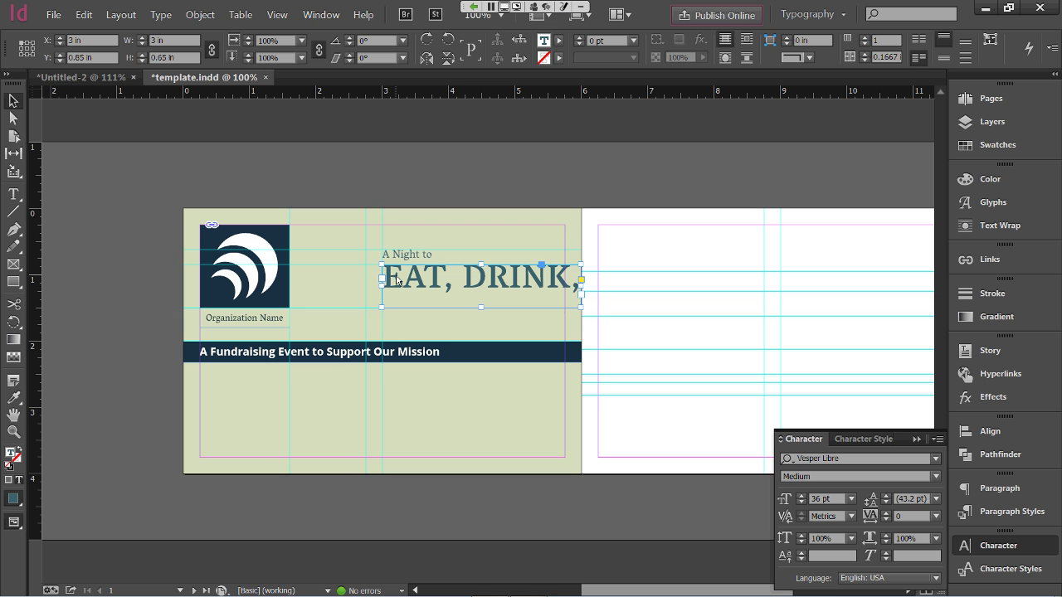
pyautogui.moveTo(397, 280); pyautogui.dragTo(383, 280)
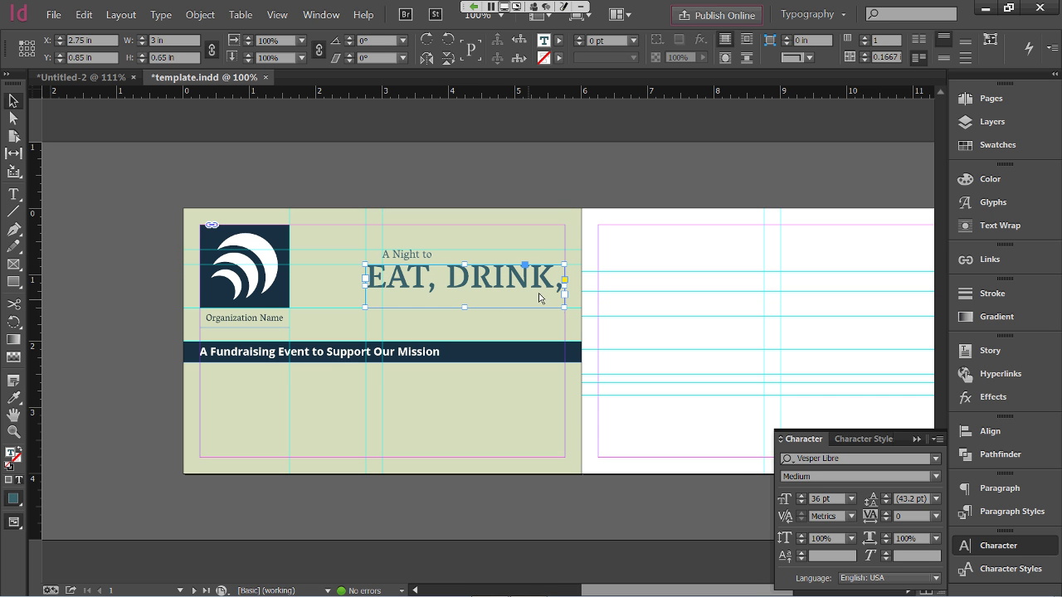
pyautogui.click(542, 197)
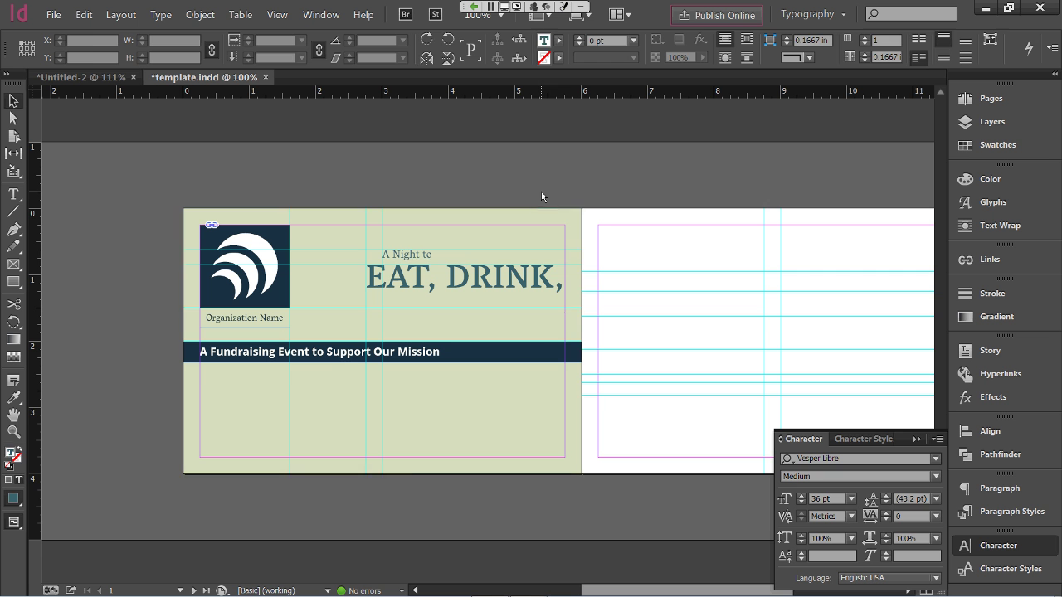
# Move the "A Night to" frame to X 2.75 in, Y 0.625 in, flush with the "EAT, DRINK," frame's left edge
pyautogui.click(418, 262)
pyautogui.moveTo(417, 262); pyautogui.dragTo(408, 263)
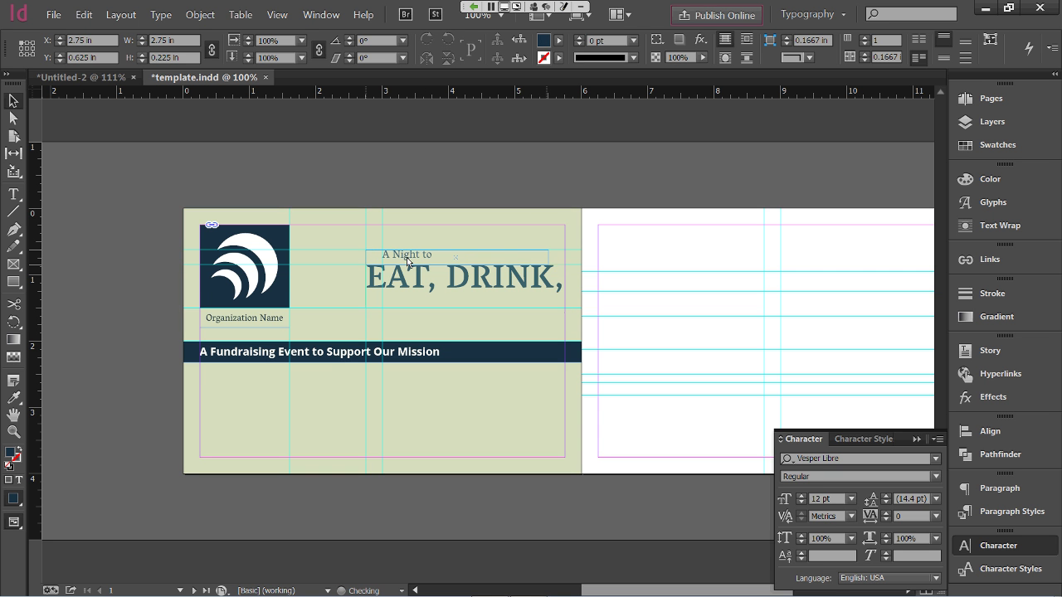
# Draw a text frame about 4.42 in wide and 3.16 in high on the pasteboard beside the first page
pyautogui.click(424, 176)
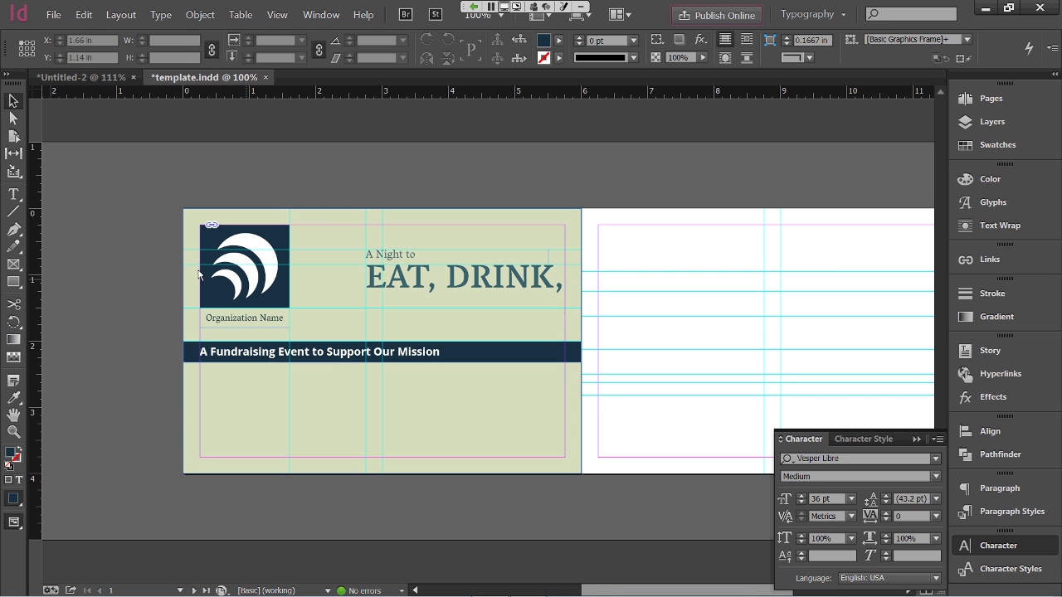
pyautogui.press('t')
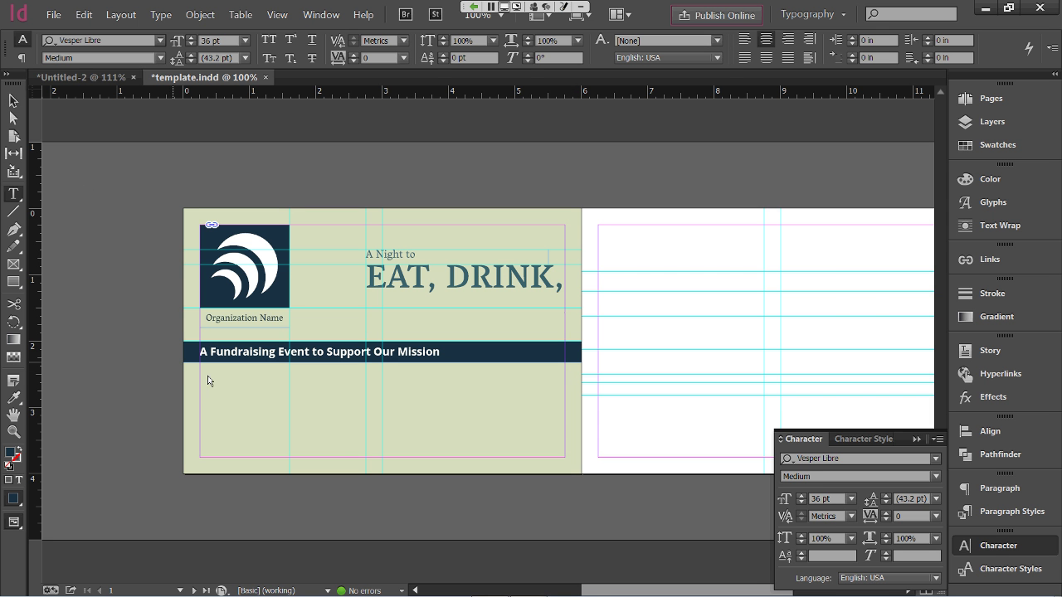
pyautogui.moveTo(593, 591); pyautogui.dragTo(507, 592)
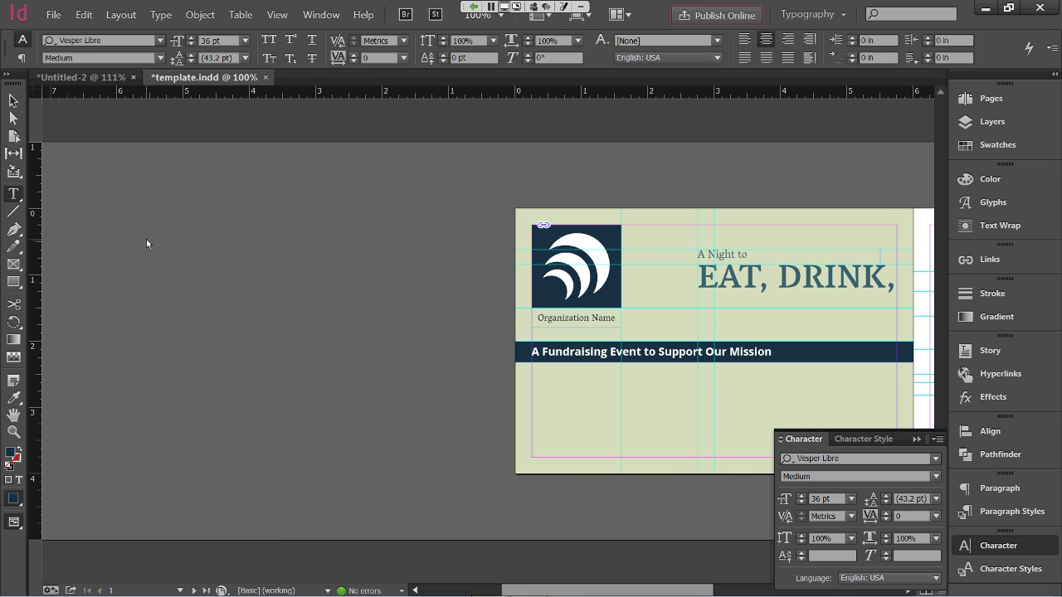
pyautogui.moveTo(146, 239); pyautogui.dragTo(440, 454)
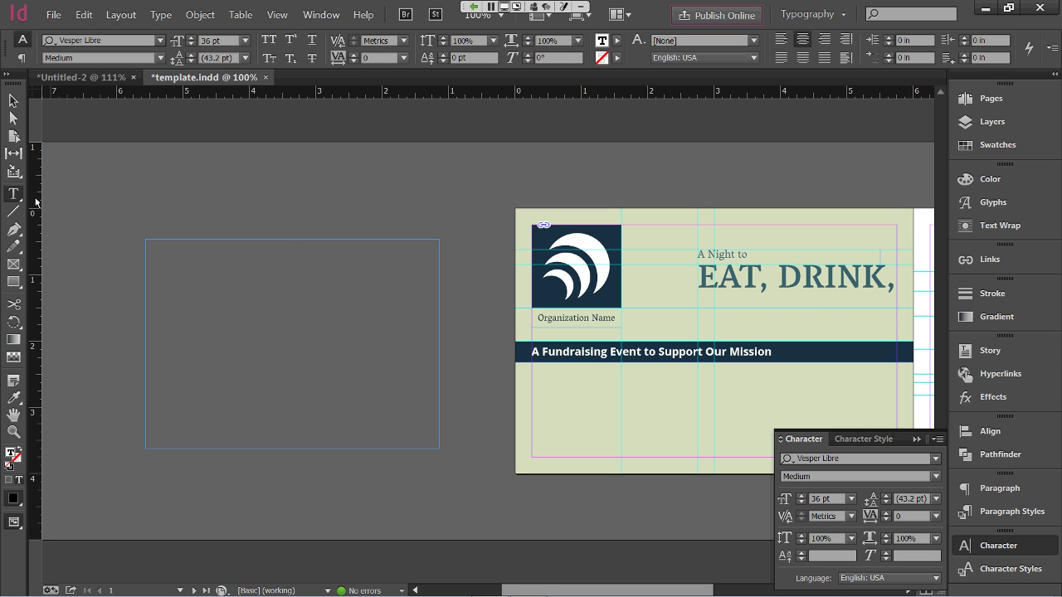
# Enter "and " in the new pasteboard frame as left-aligned 12 pt Vesper Libre Regular text
pyautogui.click(853, 501)
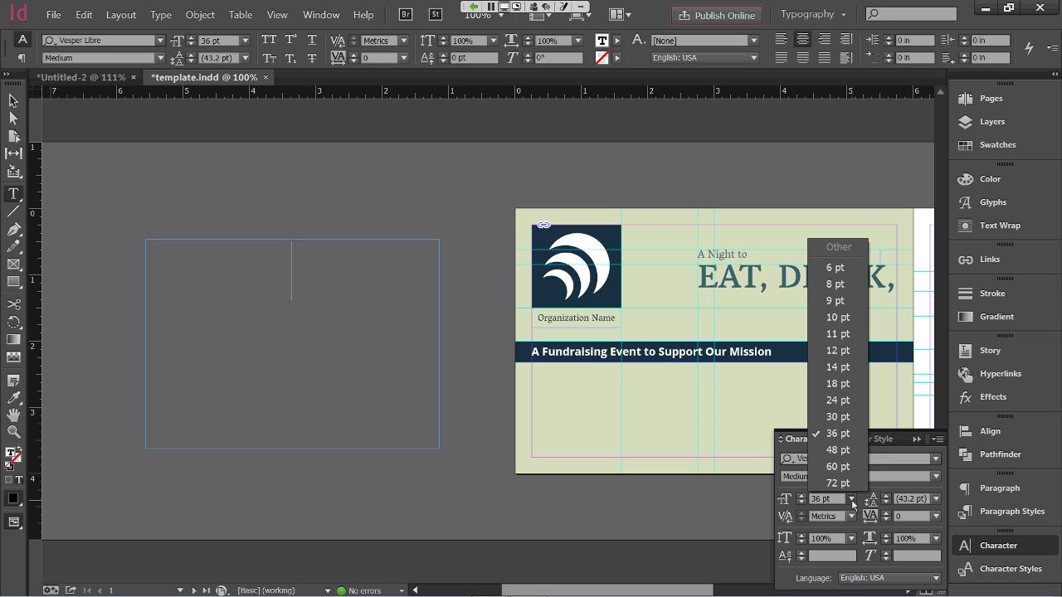
pyautogui.click(838, 350)
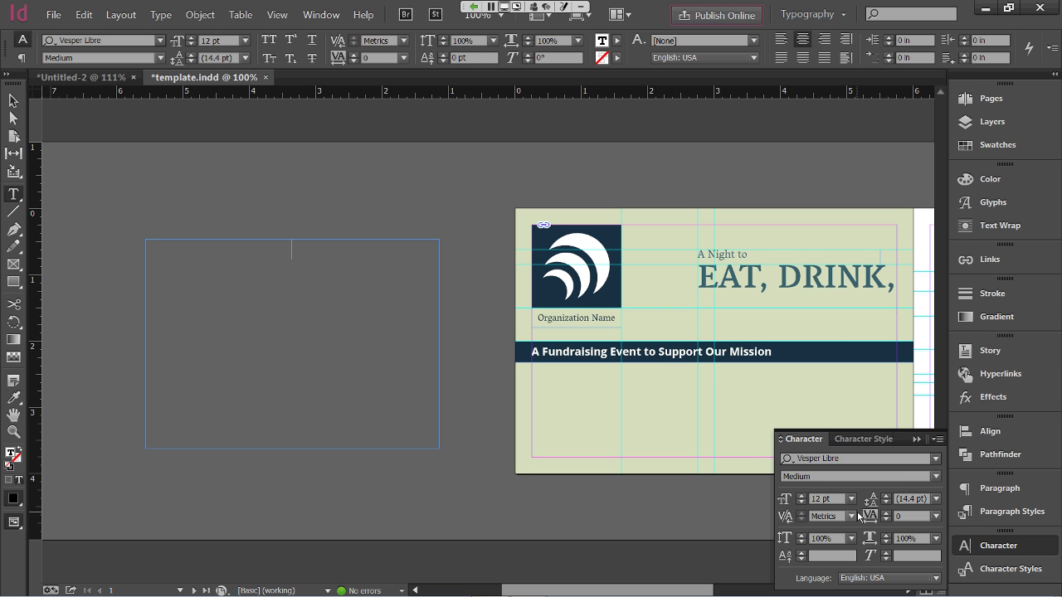
pyautogui.click(936, 477)
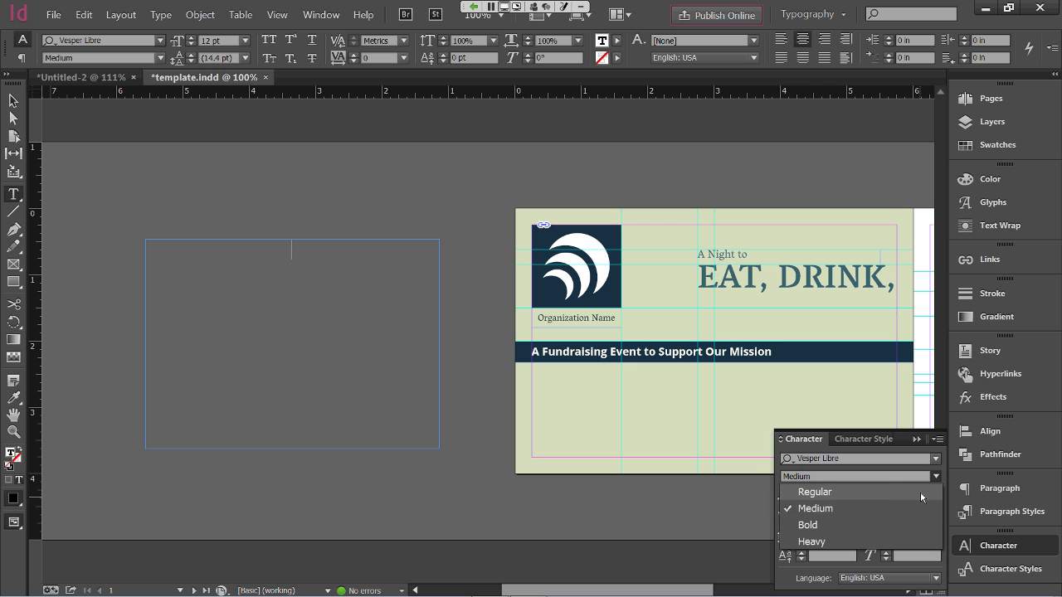
pyautogui.click(921, 490)
pyautogui.hotkey('ctrl', 'shift', 'l')
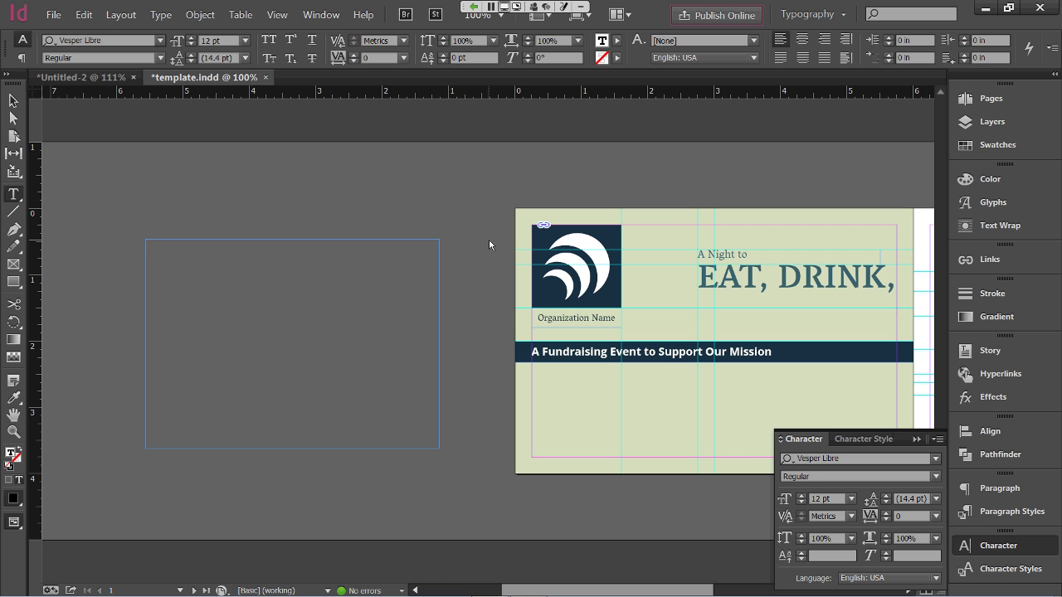
pyautogui.write('and')
# Add the word "Give" after "and" in 72 pt Vesper Libre Heavy
pyautogui.click(933, 478)
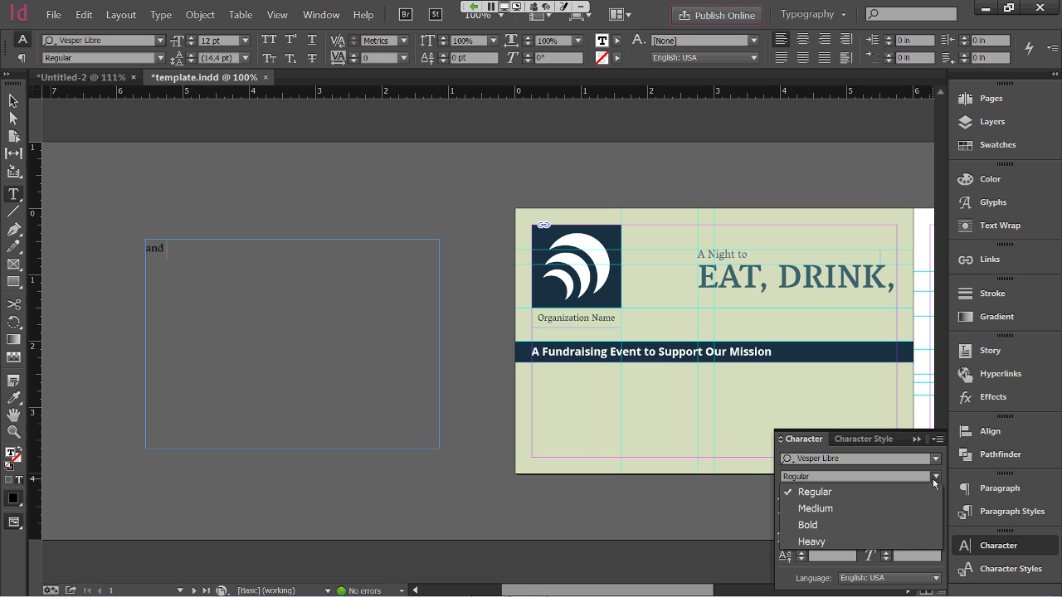
pyautogui.click(897, 546)
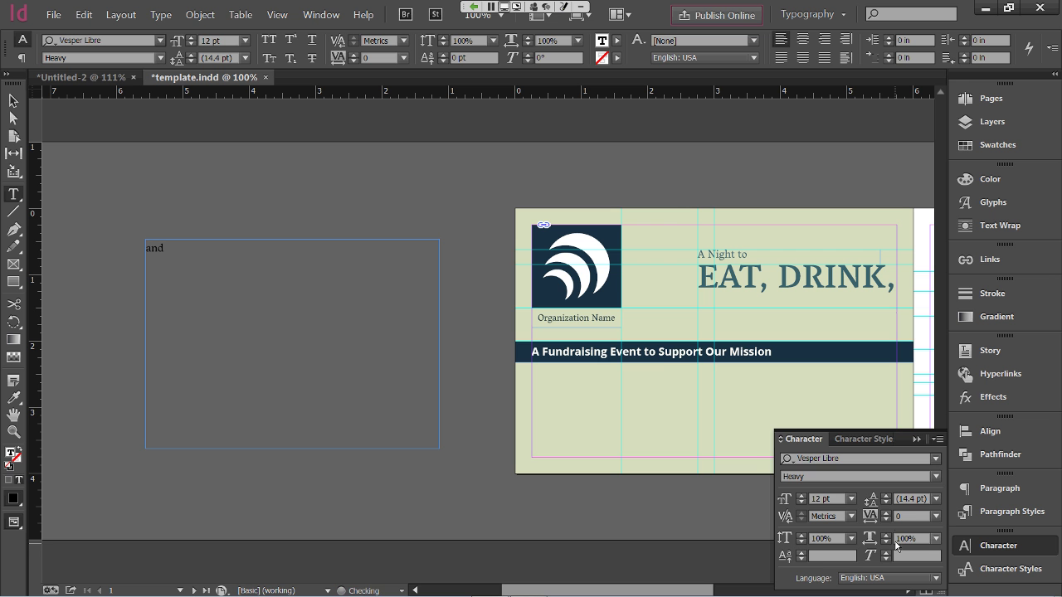
pyautogui.click(850, 501)
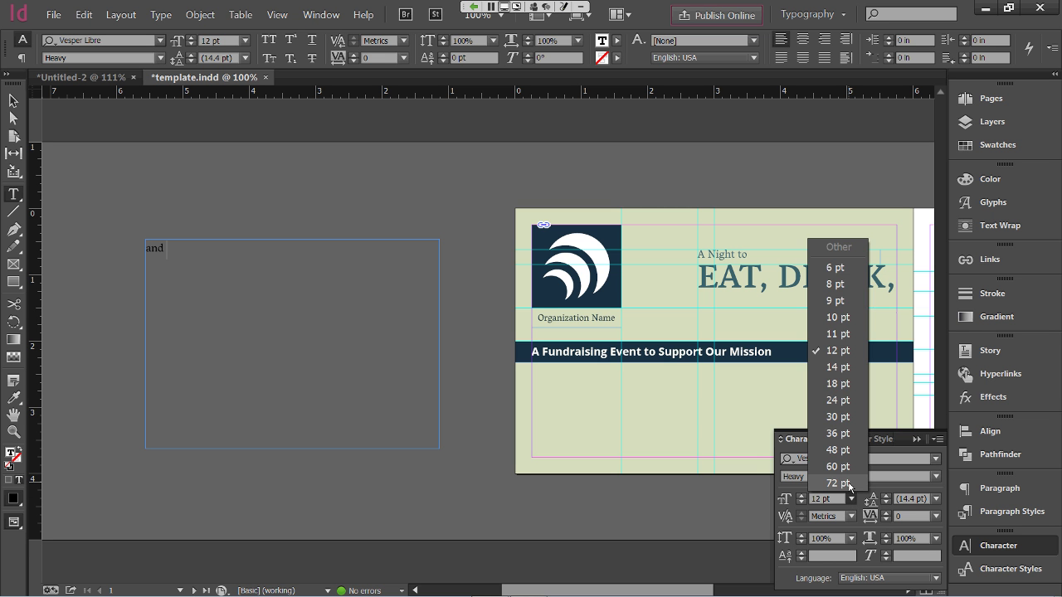
pyautogui.click(849, 487)
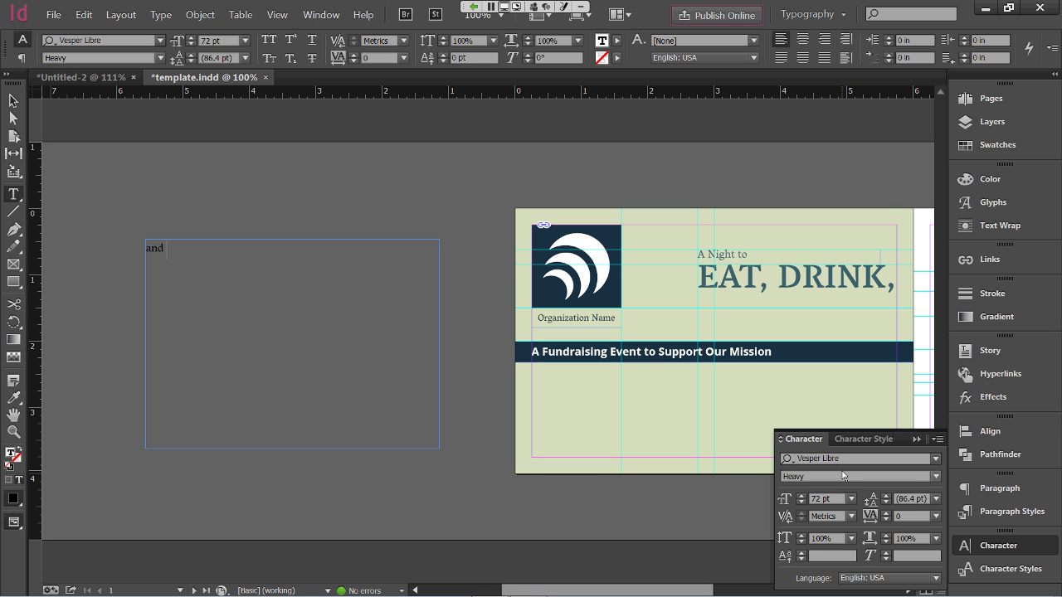
pyautogui.write('Give')
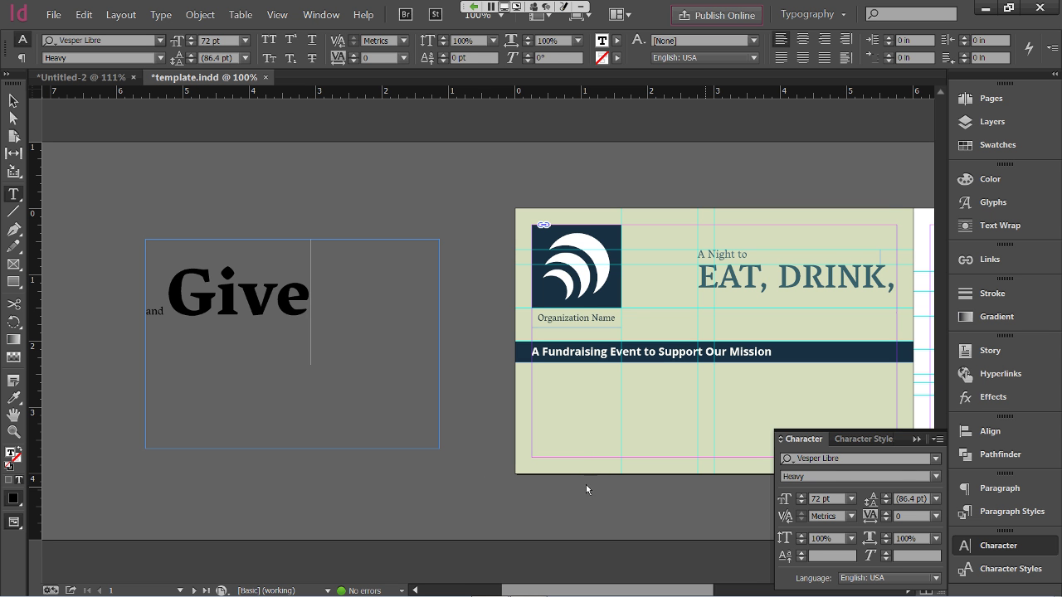
# Apply All Caps and the Big Stone swatch to the word "Give"
pyautogui.moveTo(307, 306); pyautogui.dragTo(168, 307)
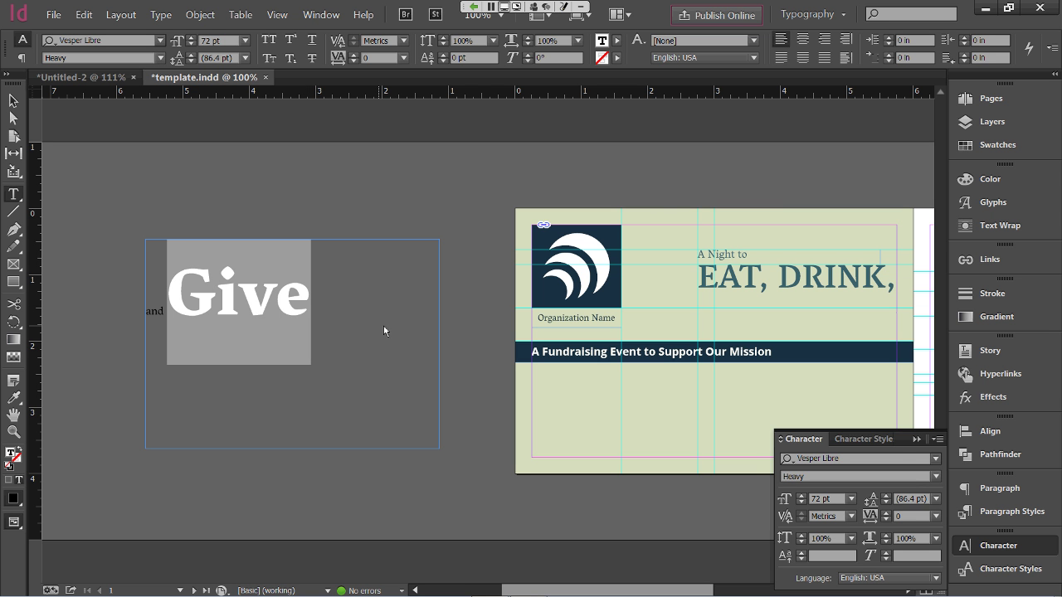
pyautogui.click(938, 441)
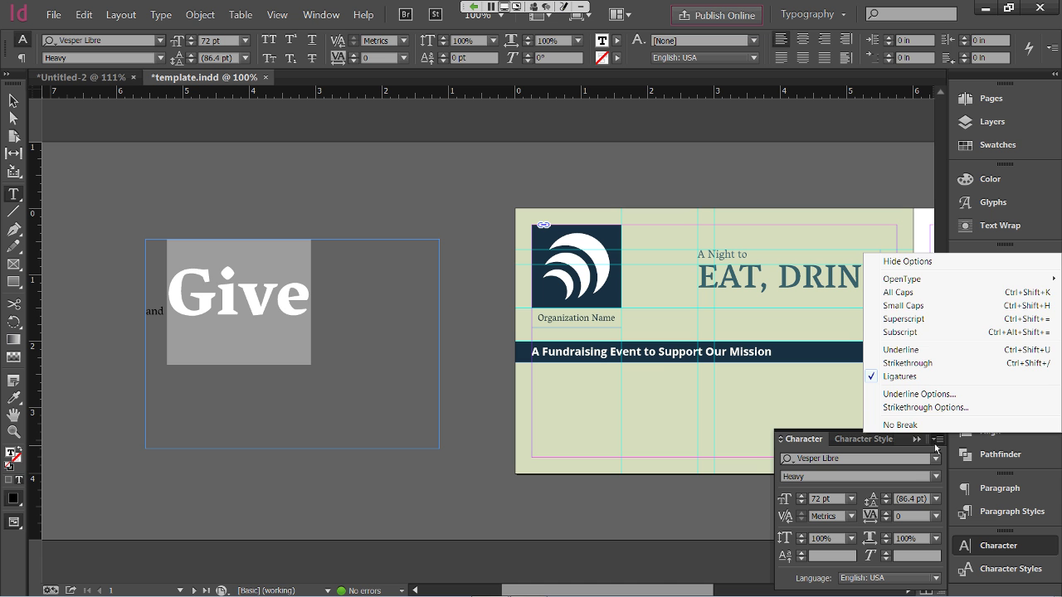
pyautogui.click(911, 295)
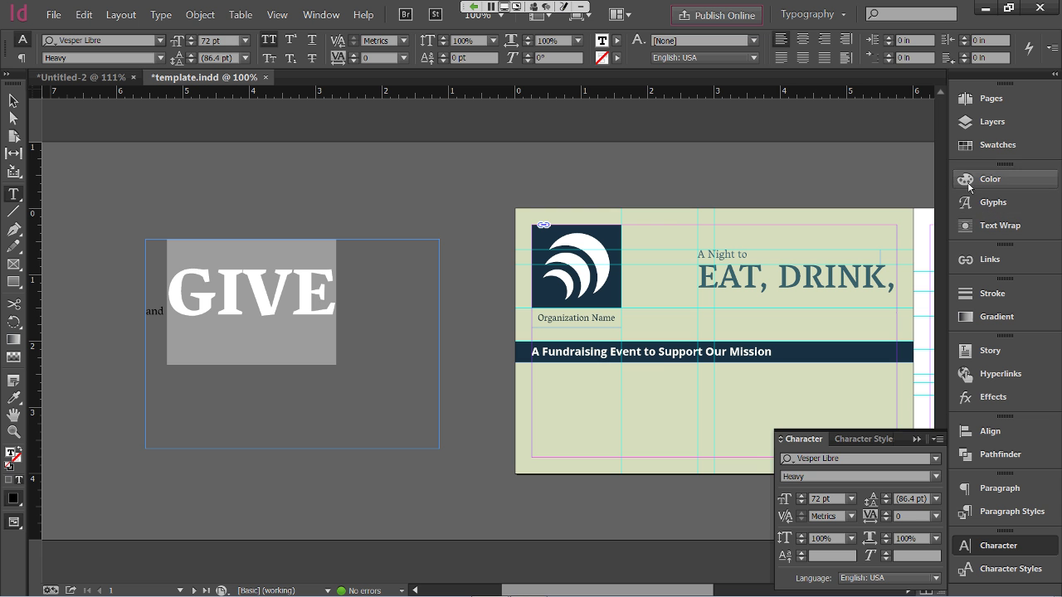
pyautogui.click(981, 149)
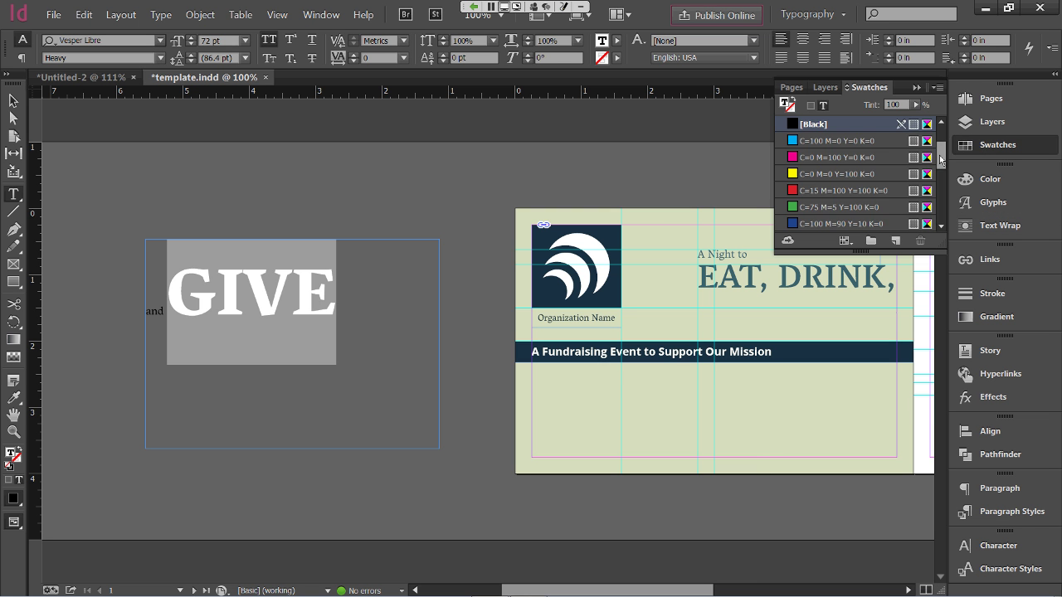
pyautogui.scroll(-5, 859, 218)
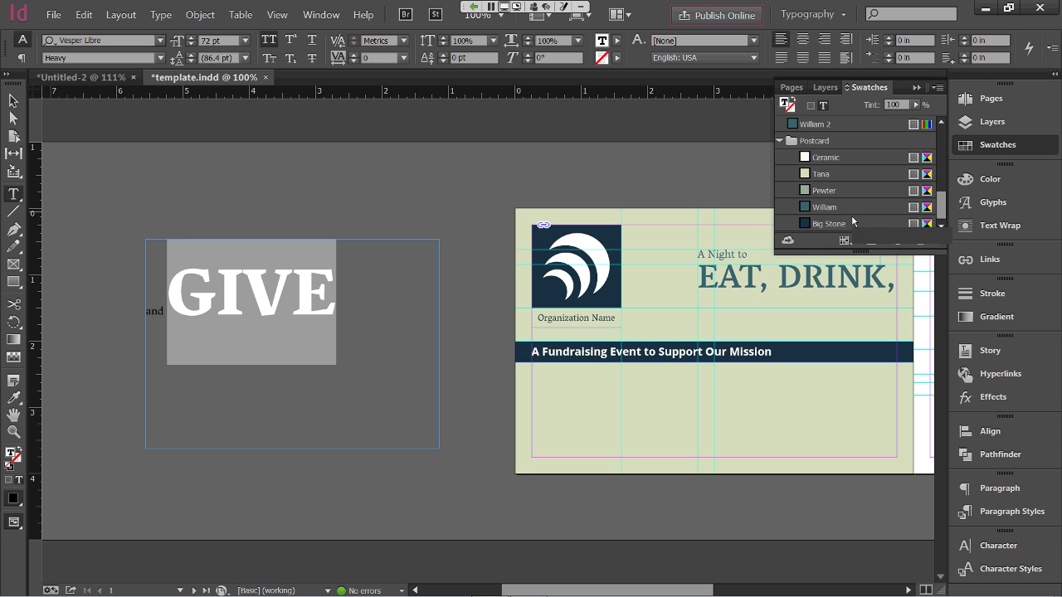
pyautogui.click(851, 224)
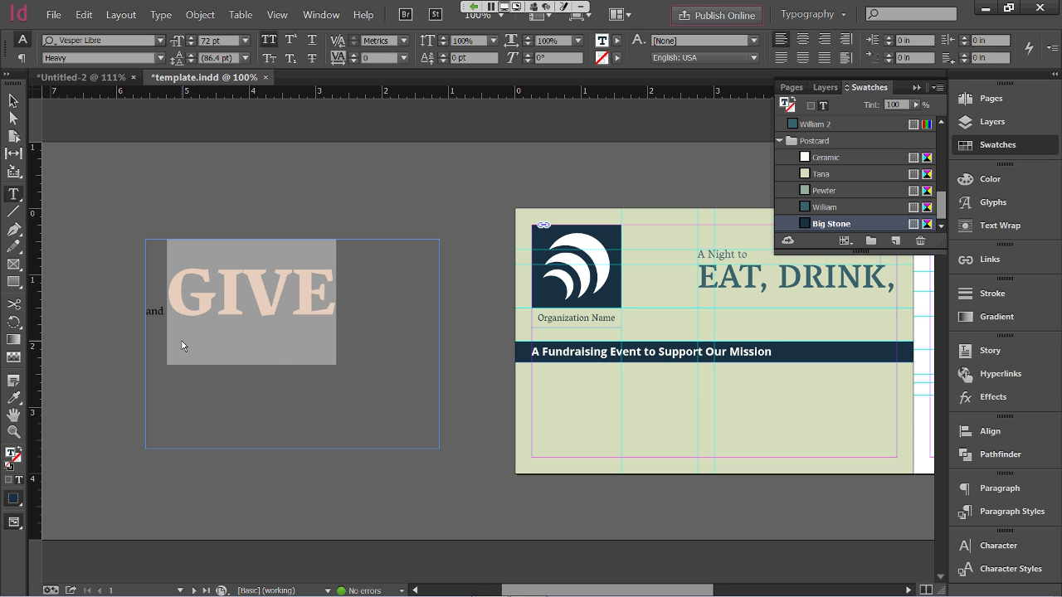
# Color the word "and" before "GIVE" with the William swatch from the Postcard group
pyautogui.click(168, 313)
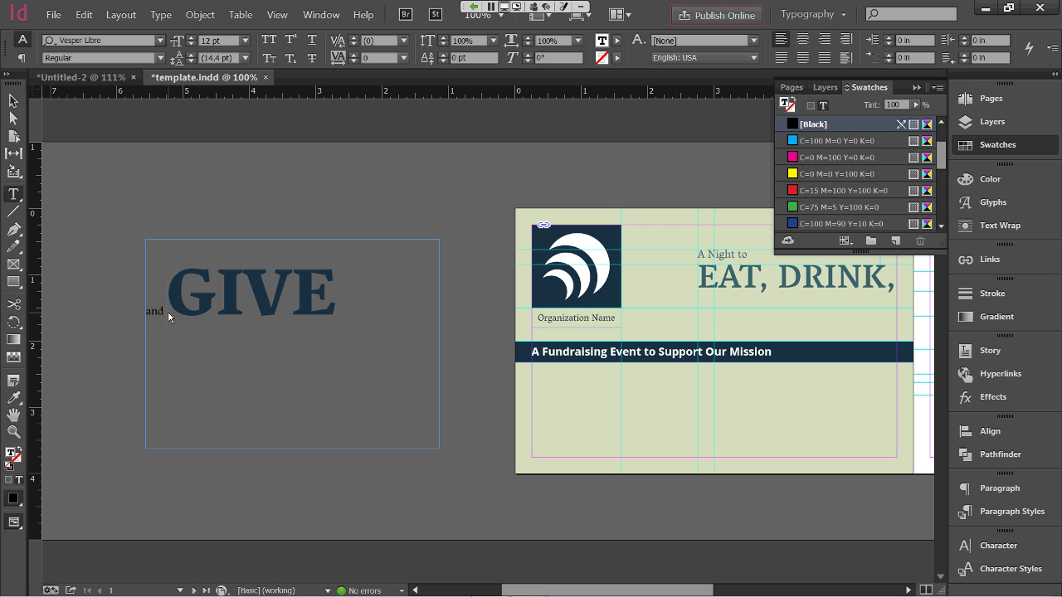
pyautogui.moveTo(169, 316); pyautogui.dragTo(146, 317)
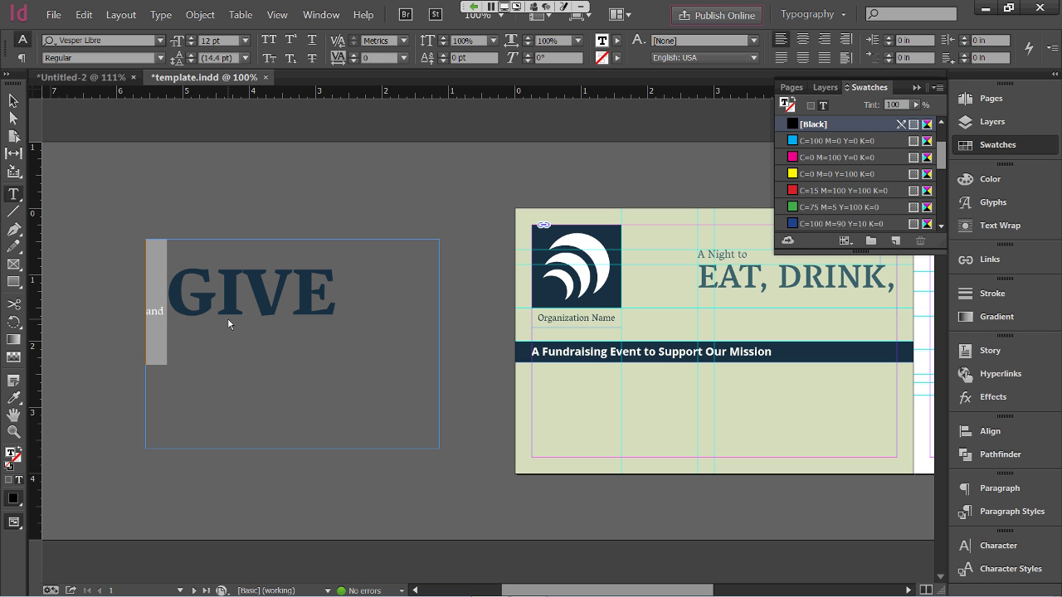
pyautogui.click(945, 195)
pyautogui.click(945, 220)
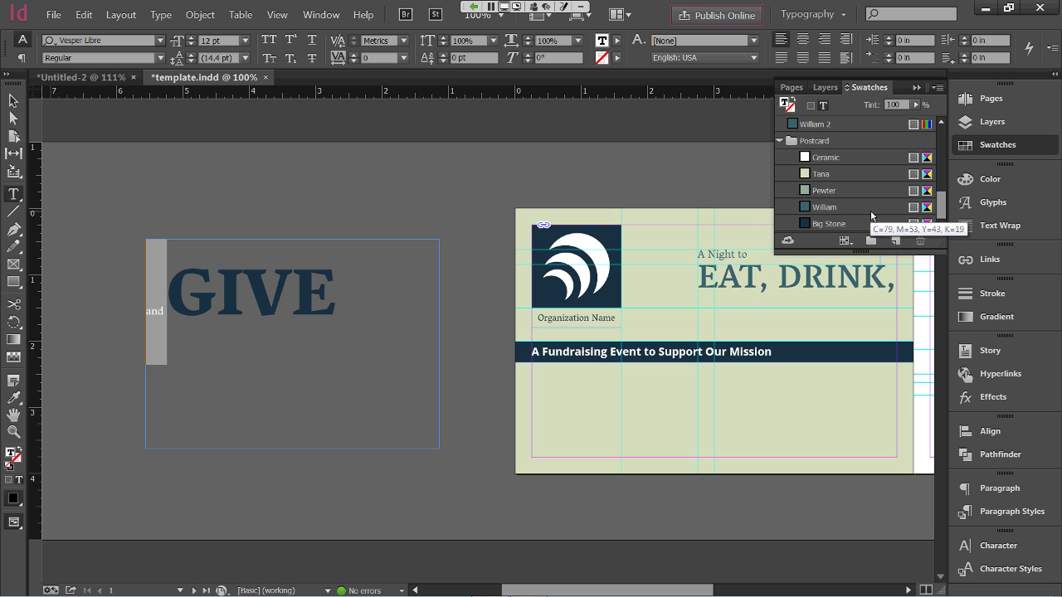
pyautogui.click(870, 212)
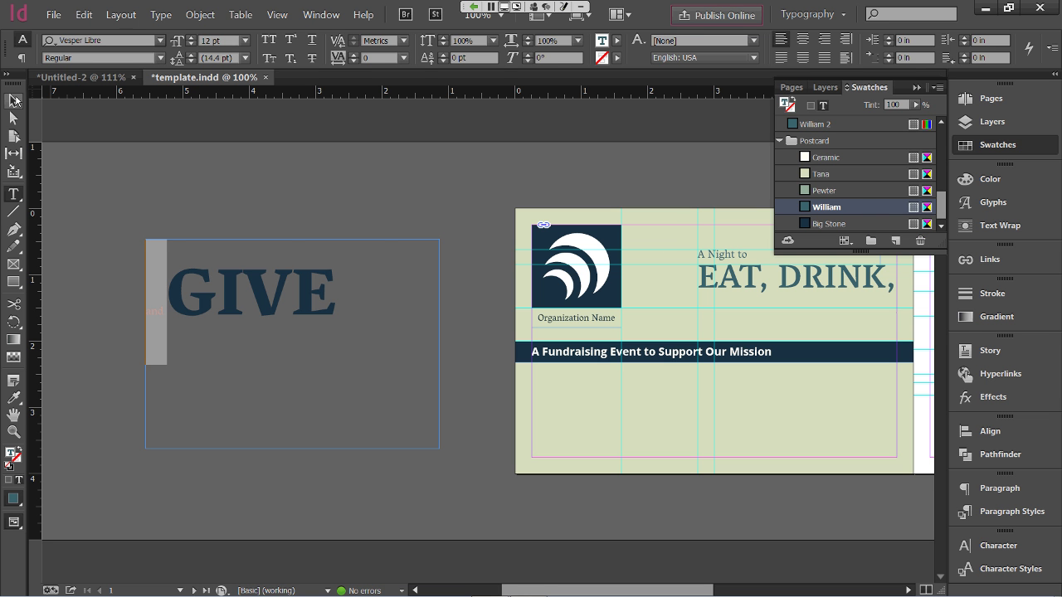
# Set the vertical justification of the "and GIVE" frame to Bottom and open its baseline options
pyautogui.click(14, 100)
pyautogui.click(191, 228)
pyautogui.click(233, 290)
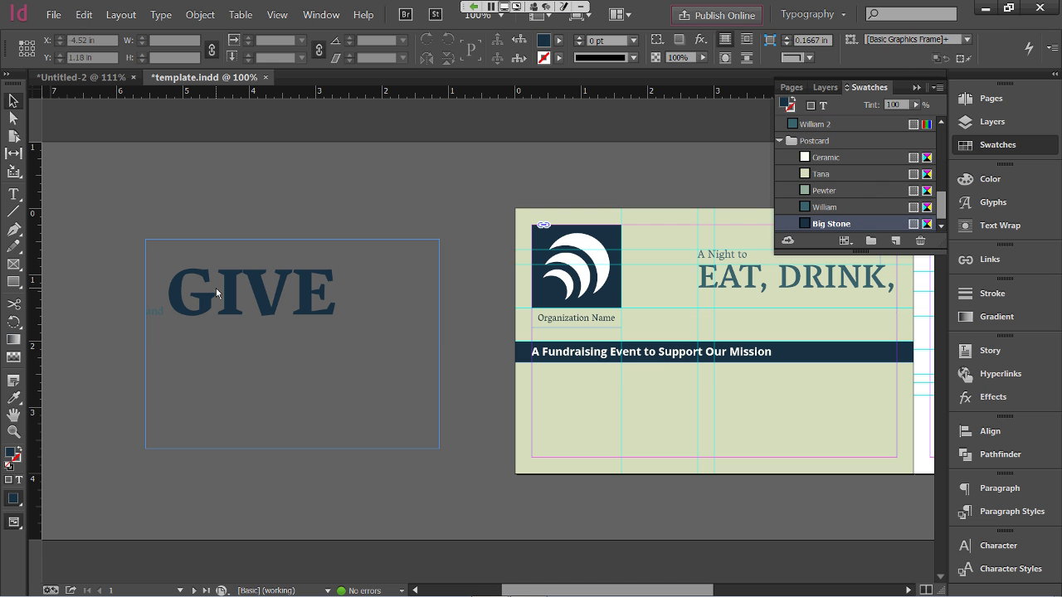
pyautogui.click(215, 288)
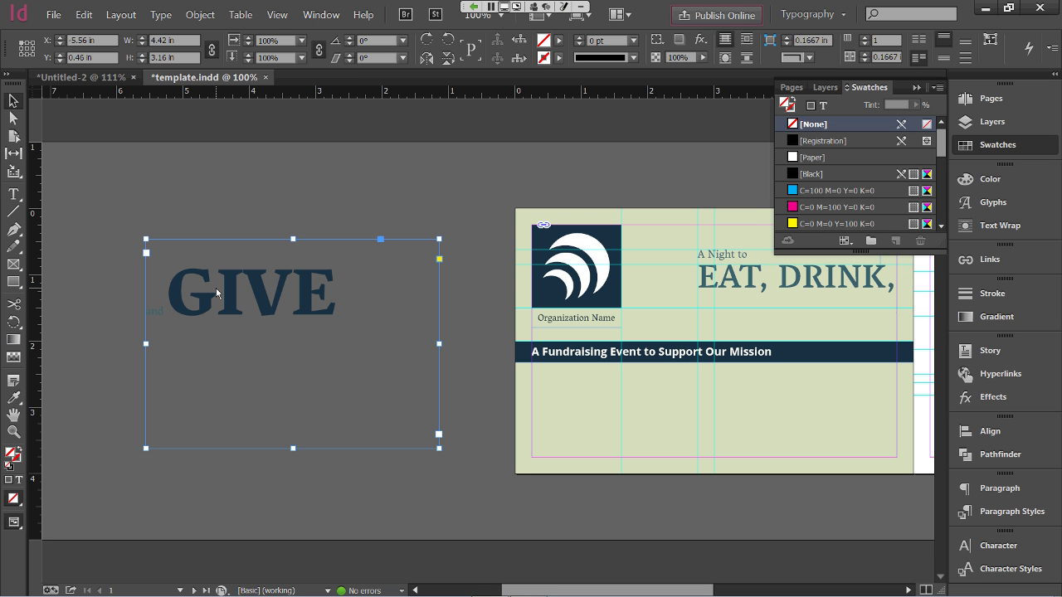
pyautogui.rightClick(216, 288)
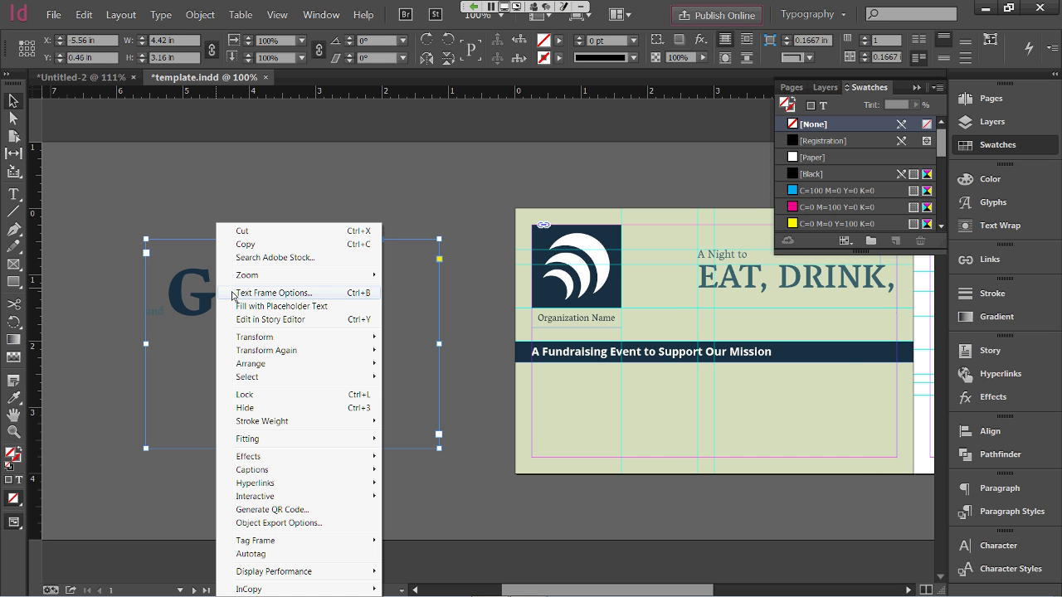
pyautogui.click(249, 292)
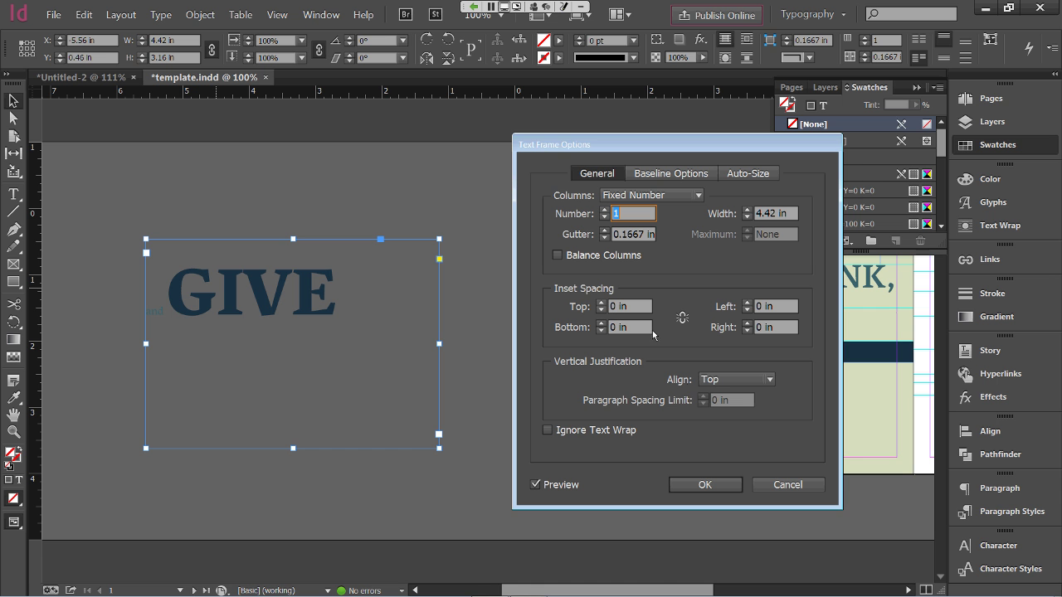
pyautogui.click(726, 382)
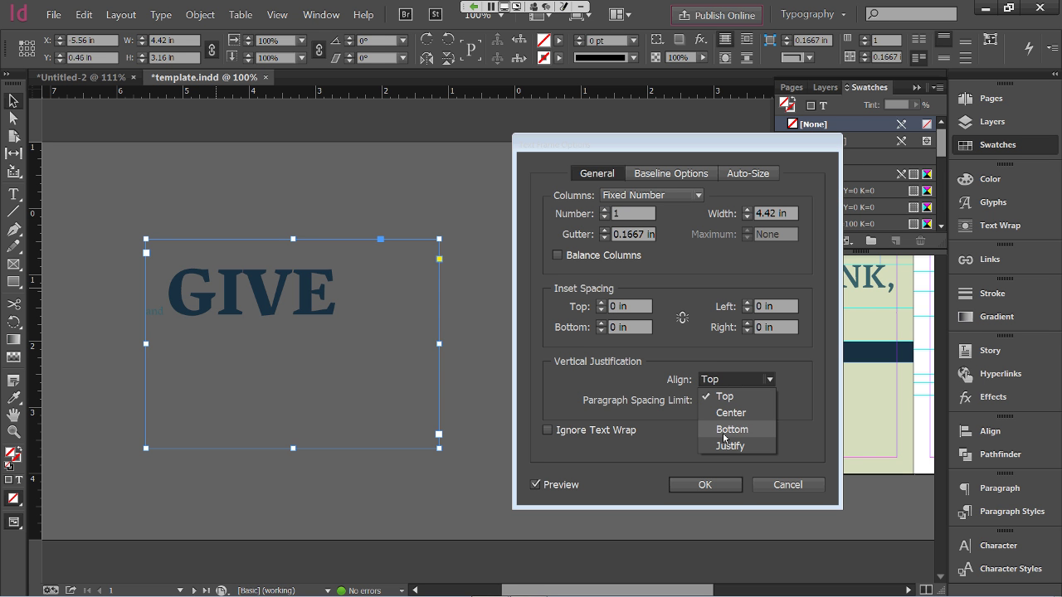
pyautogui.click(730, 430)
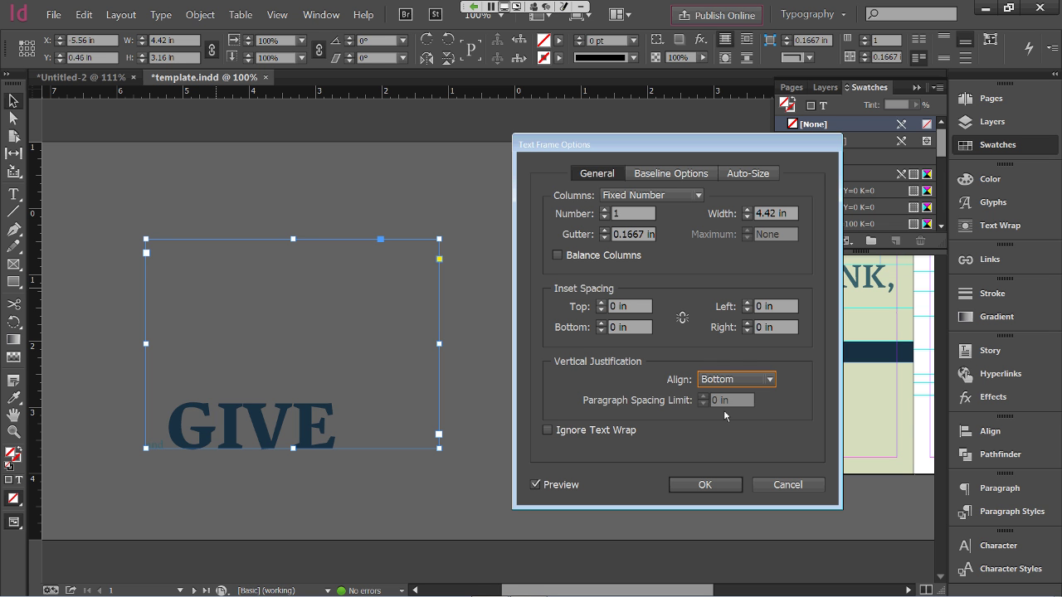
pyautogui.click(671, 174)
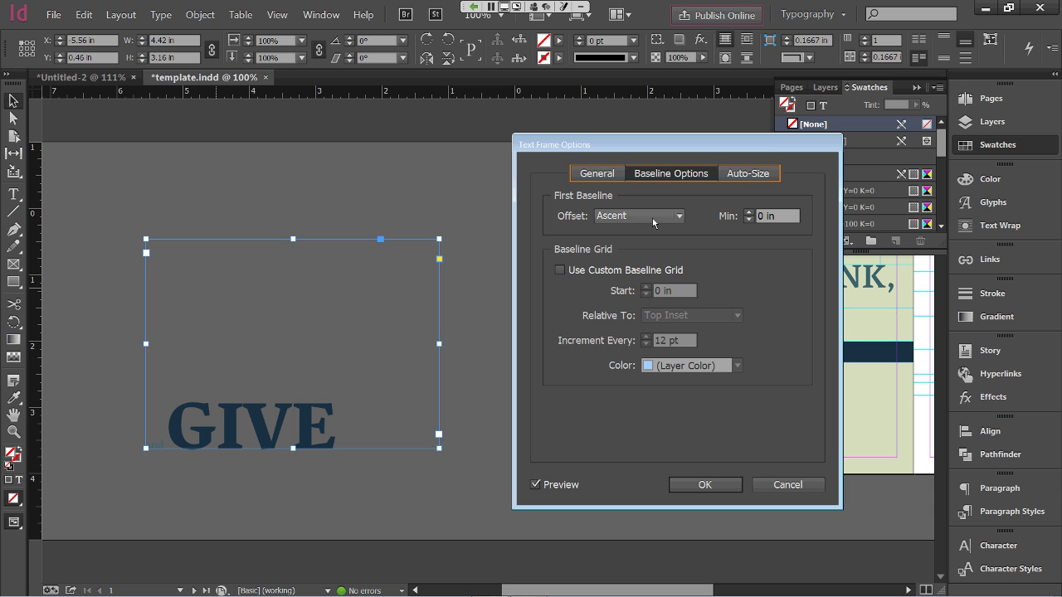
# Set the first baseline offset of the "GIVE" text frame to Cap Height
pyautogui.click(654, 217)
pyautogui.click(622, 244)
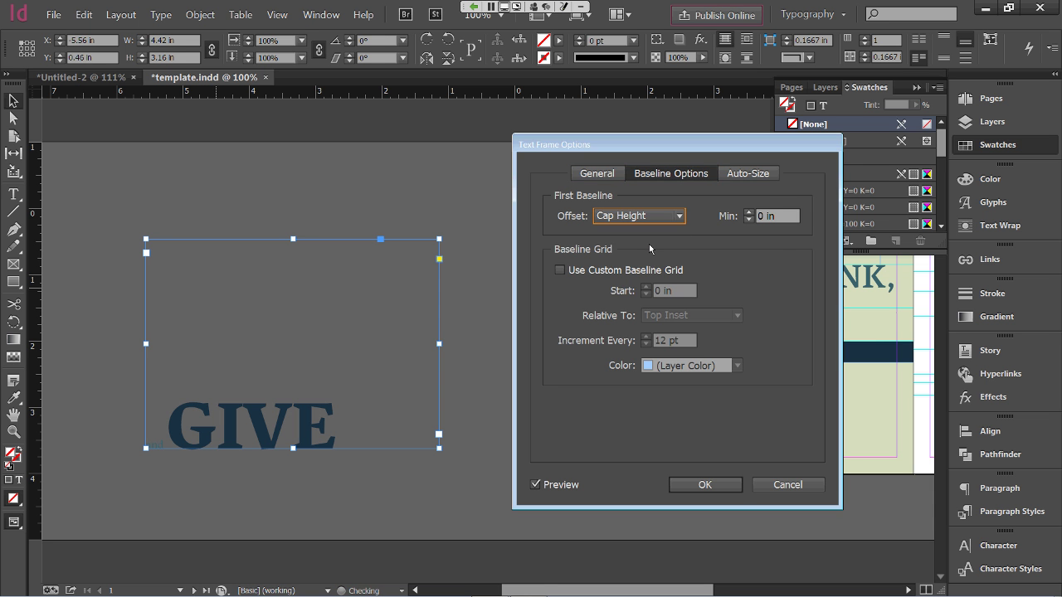
pyautogui.click(703, 487)
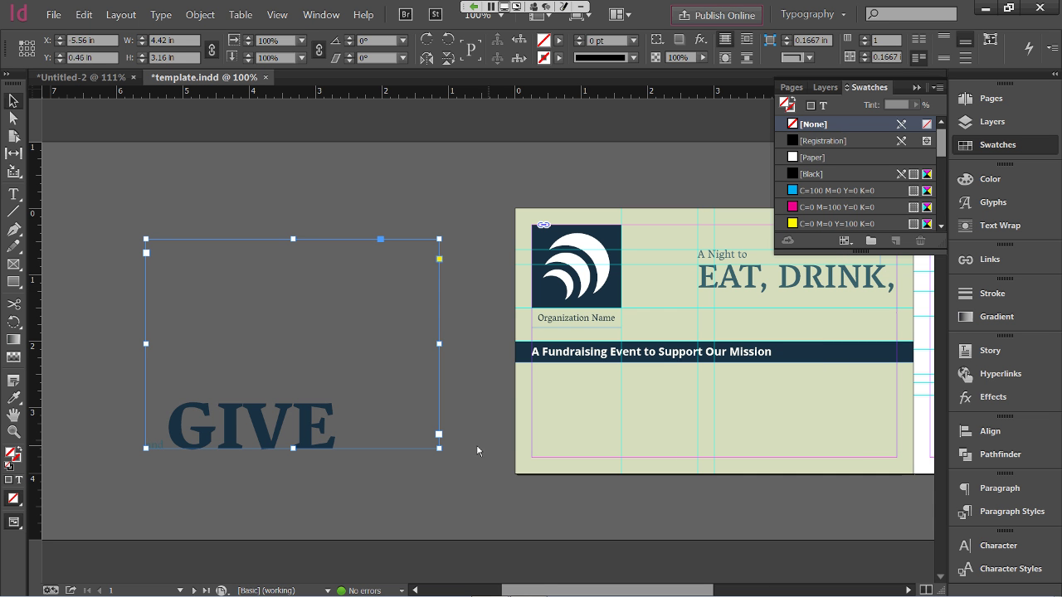
# Place the "GIVE" frame on the postcard directly above the mission banner and resize it to about 3 in wide by 0.82 in high
pyautogui.moveTo(293, 239); pyautogui.dragTo(288, 388)
pyautogui.moveTo(268, 427); pyautogui.dragTo(718, 327)
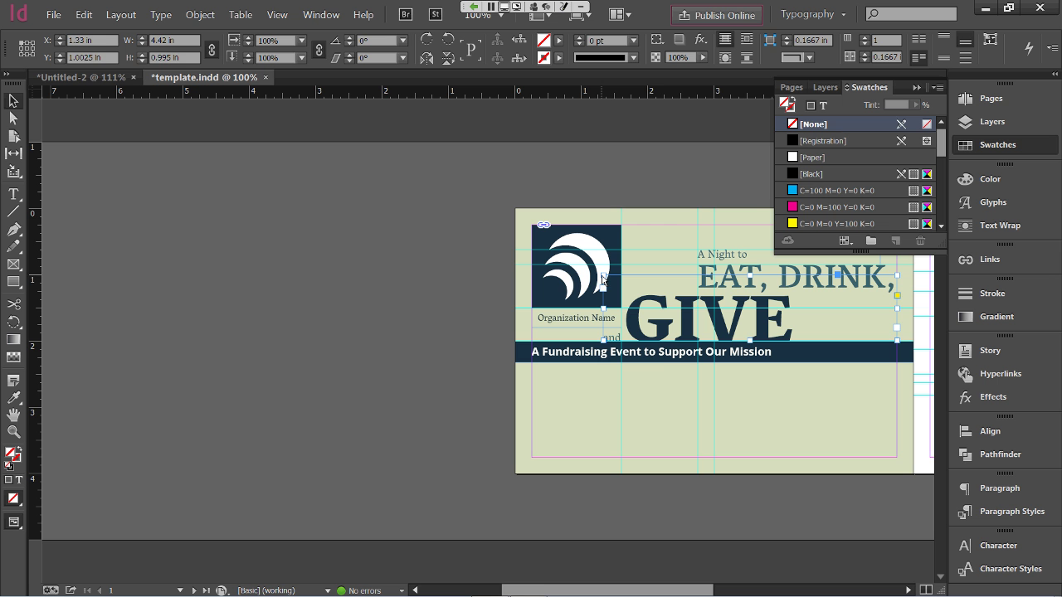
pyautogui.moveTo(607, 282); pyautogui.dragTo(700, 312)
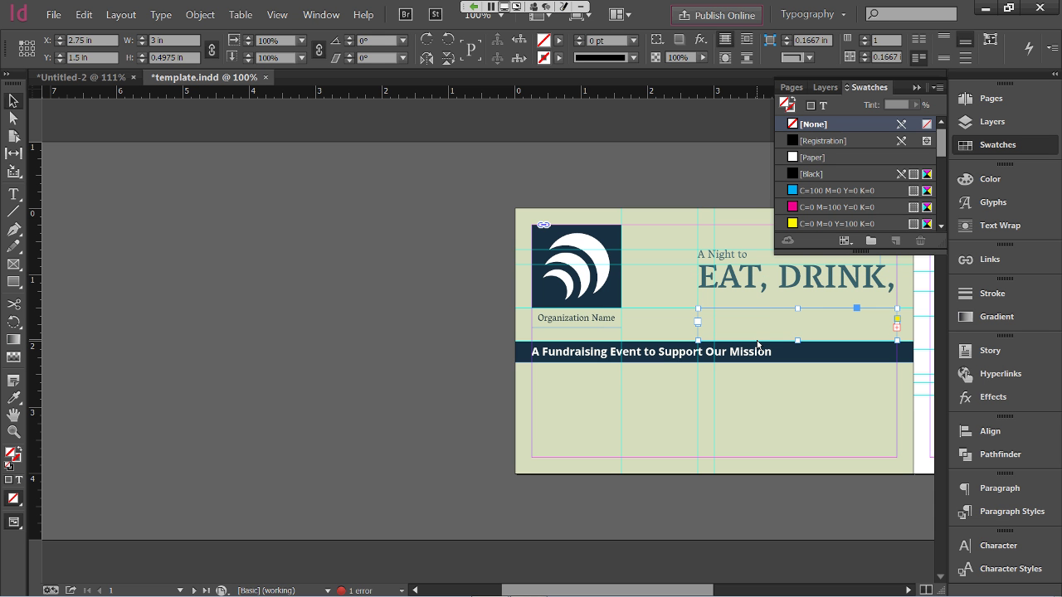
pyautogui.moveTo(797, 308); pyautogui.dragTo(798, 287)
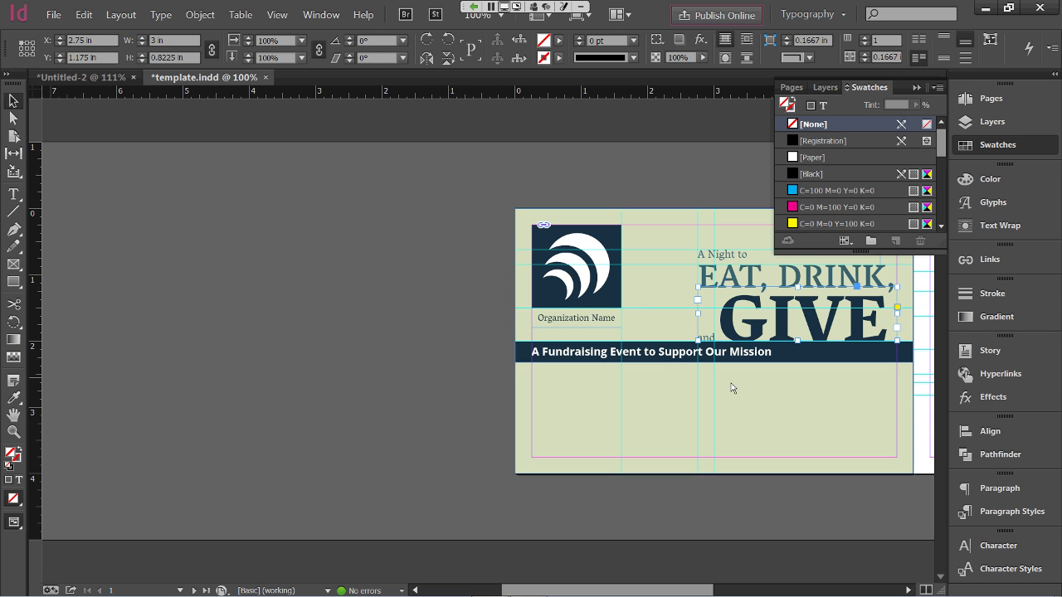
pyautogui.click(401, 337)
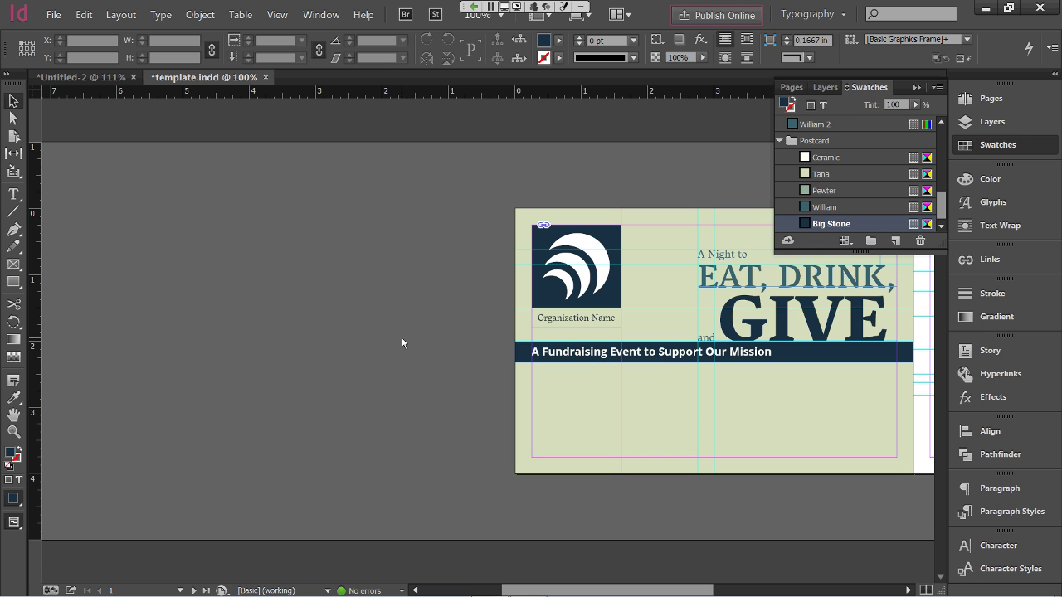
# Hide the guides and frame edges to examine the postcard's title layout
pyautogui.hotkey('ctrl', ';')
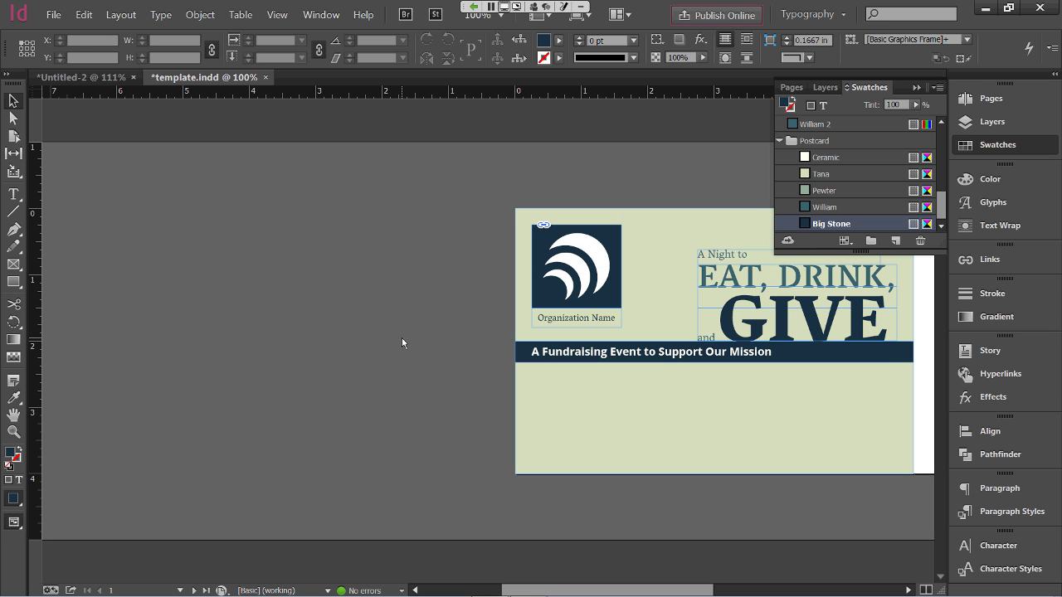
pyautogui.hotkey('ctrl', 'h')
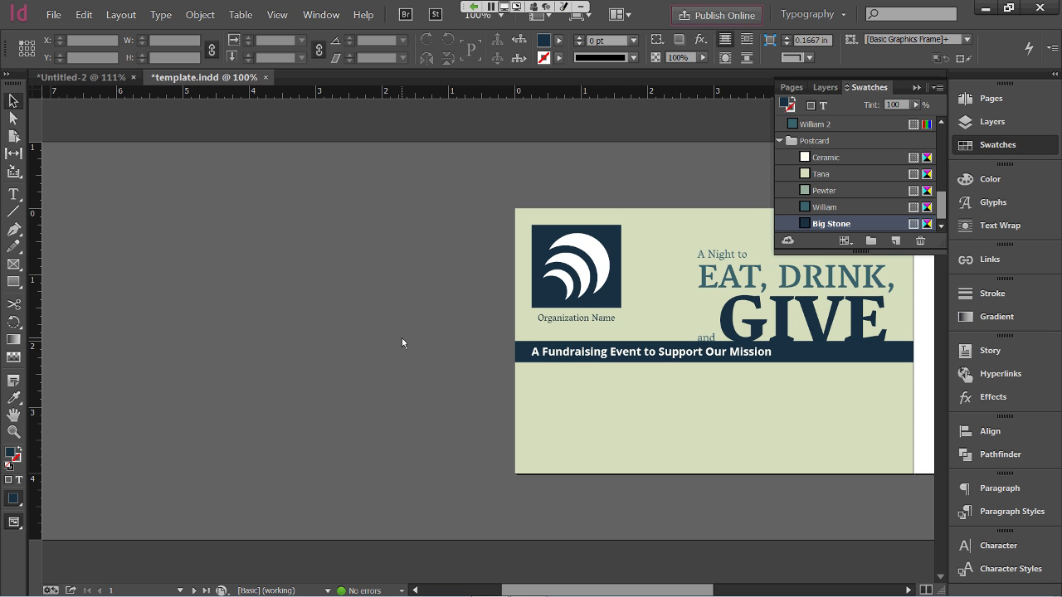
pyautogui.hscroll(3, 581, 344)
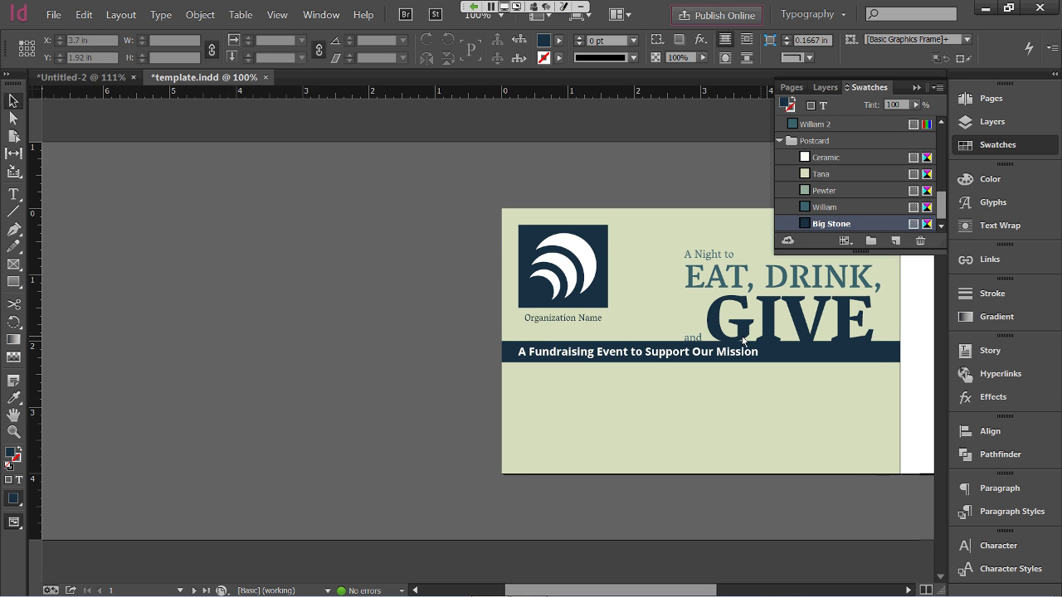
pyautogui.hscroll(5, 664, 340)
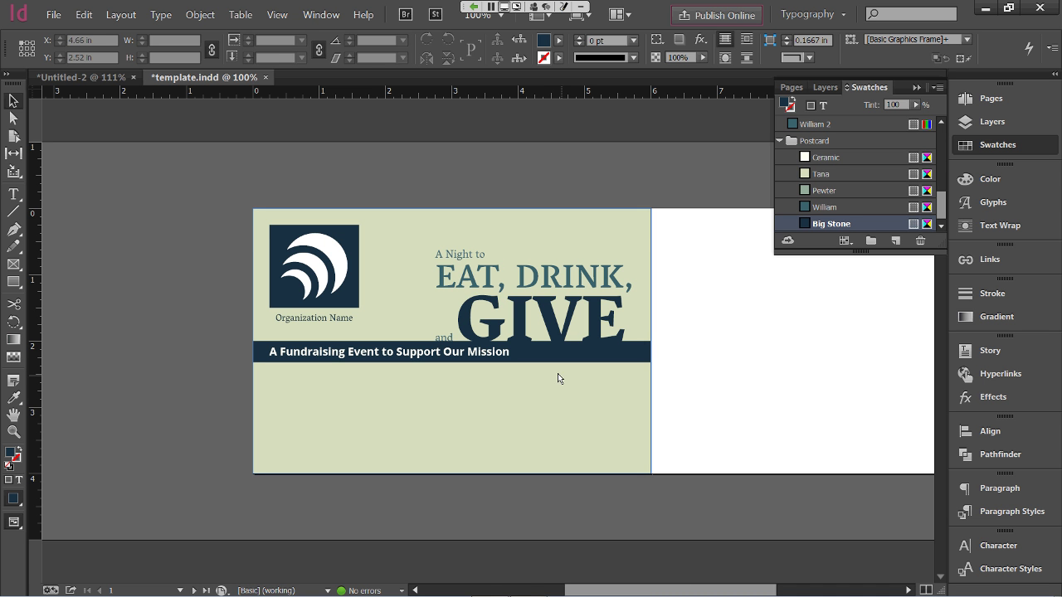
# Try moving the "A Fundraising Event to Support Our Mission" banner lower on the postcard, and undo each move
pyautogui.moveTo(548, 361); pyautogui.dragTo(563, 408)
pyautogui.click(379, 316)
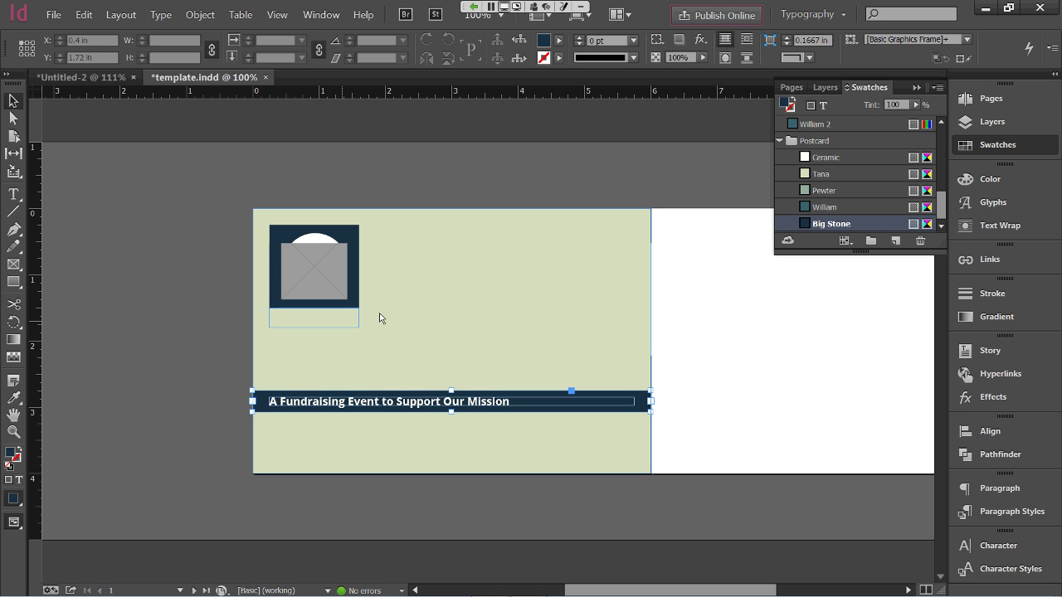
pyautogui.hotkey('ctrl', 'z')
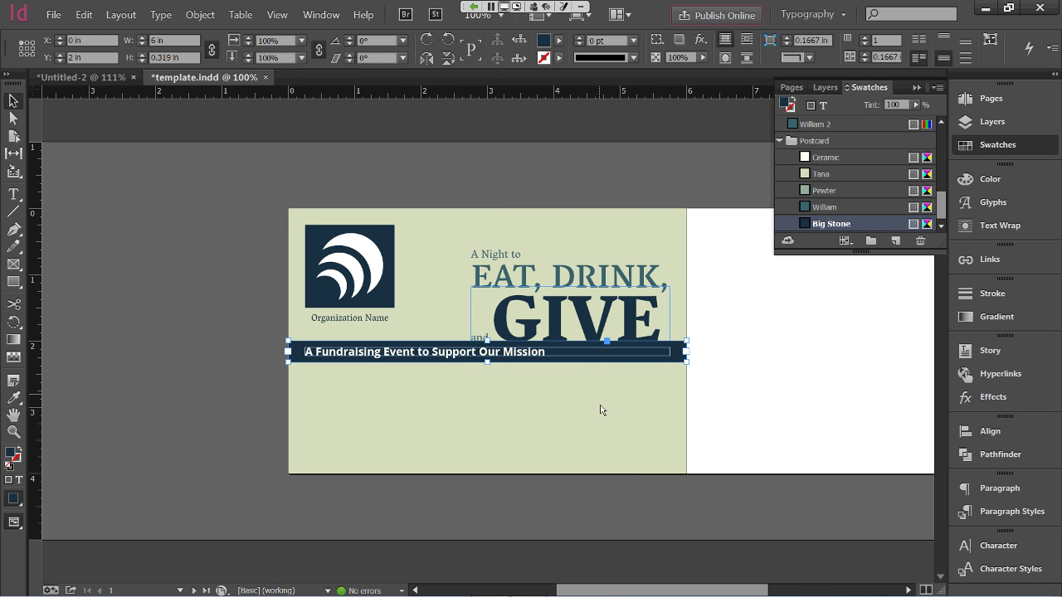
pyautogui.moveTo(583, 356); pyautogui.dragTo(583, 380)
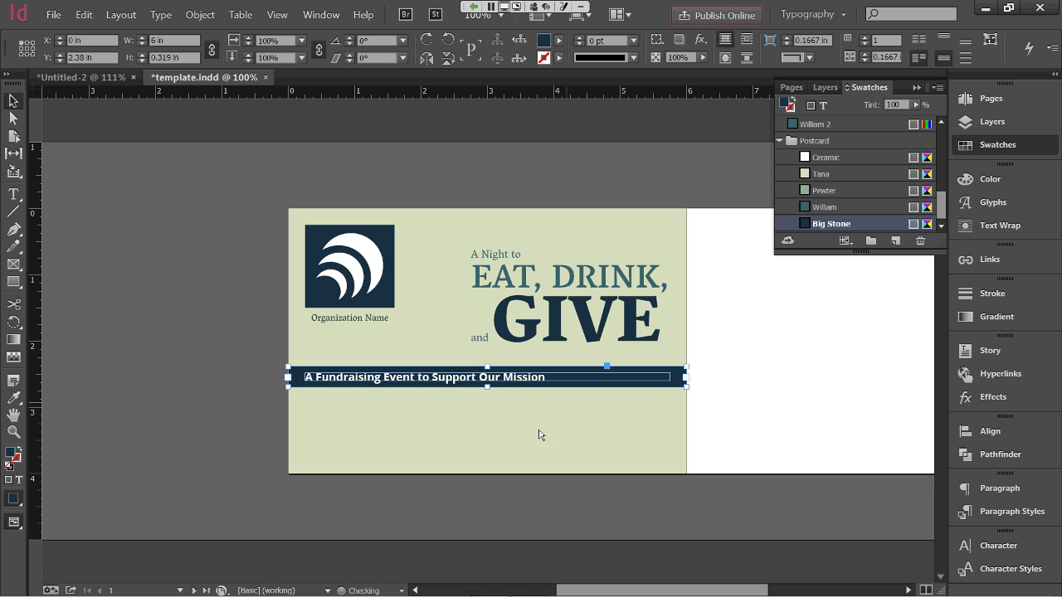
pyautogui.click(221, 436)
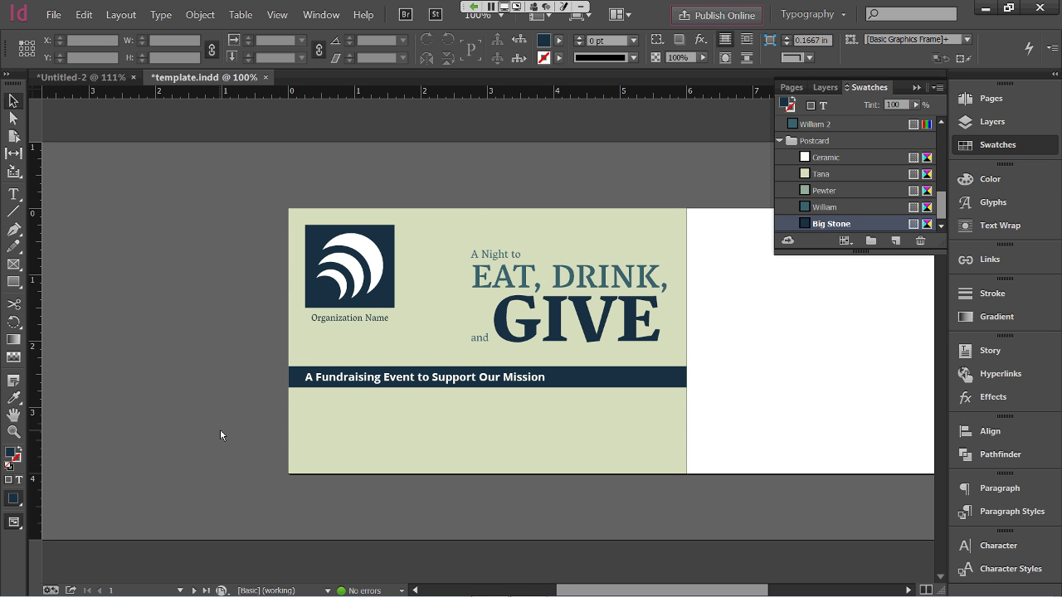
pyautogui.hotkey('ctrl', 'z')
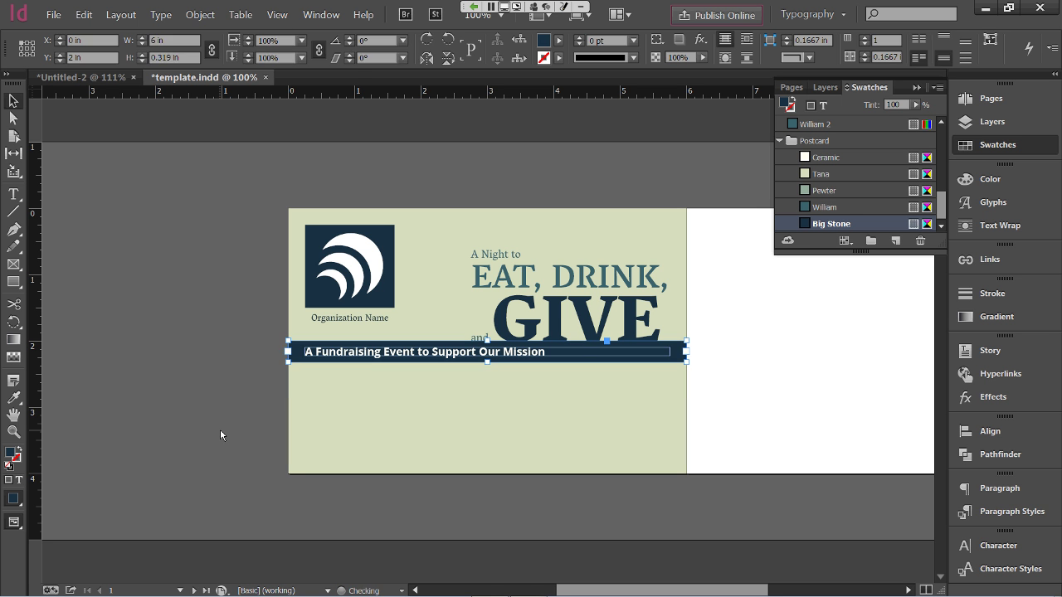
pyautogui.click(221, 431)
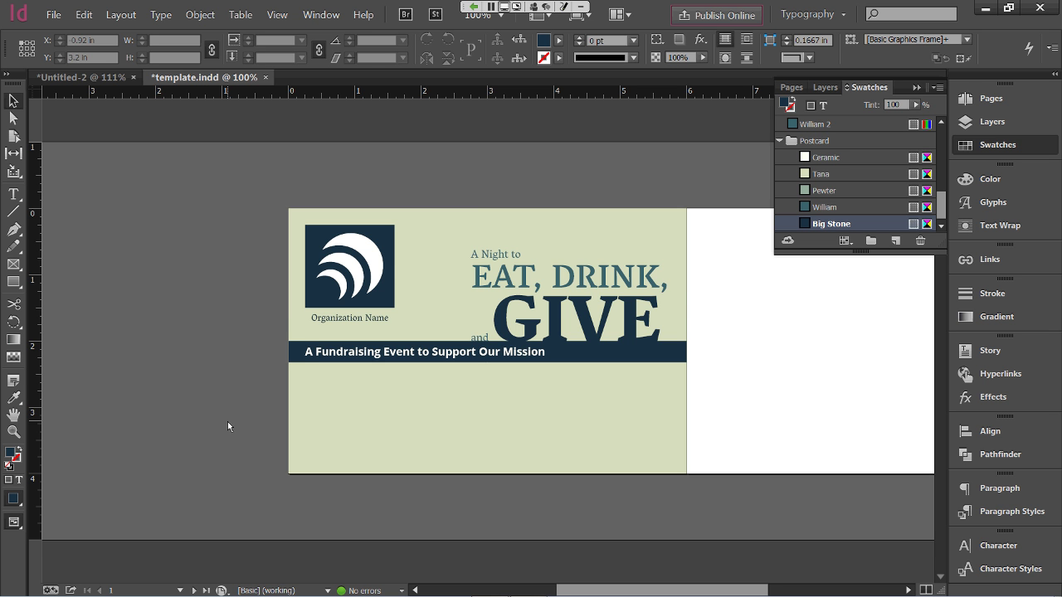
# Show the guides and set the default type to Vesper Libre Regular at 12 pt
pyautogui.press('w')
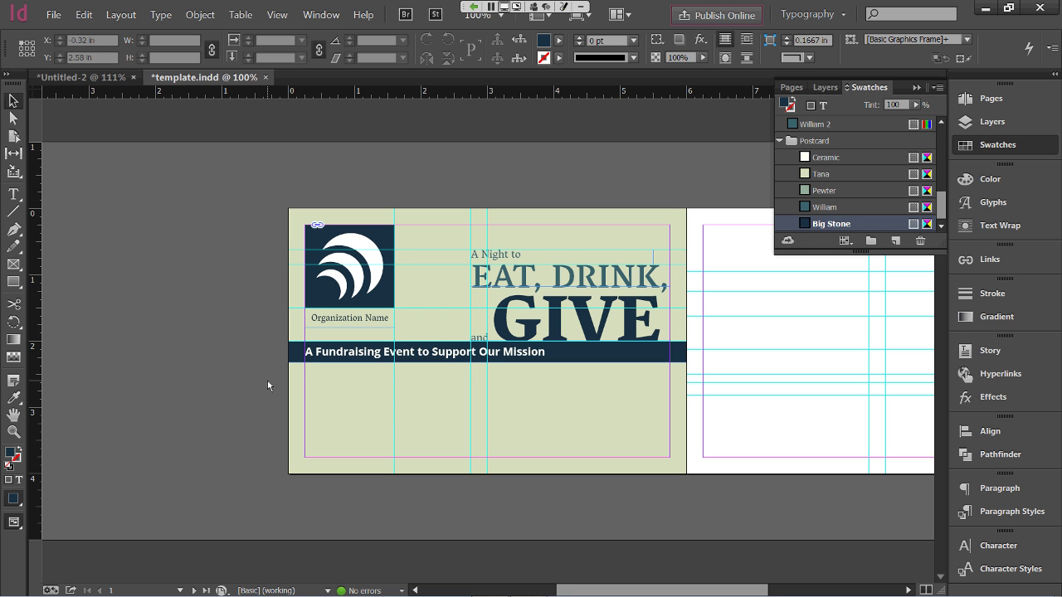
pyautogui.click(14, 194)
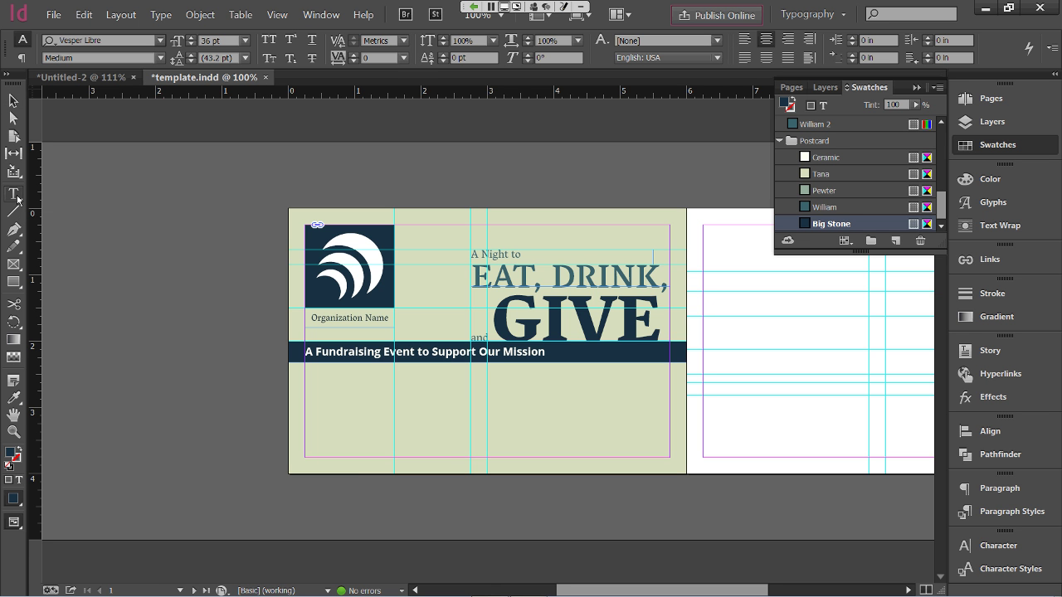
pyautogui.click(989, 546)
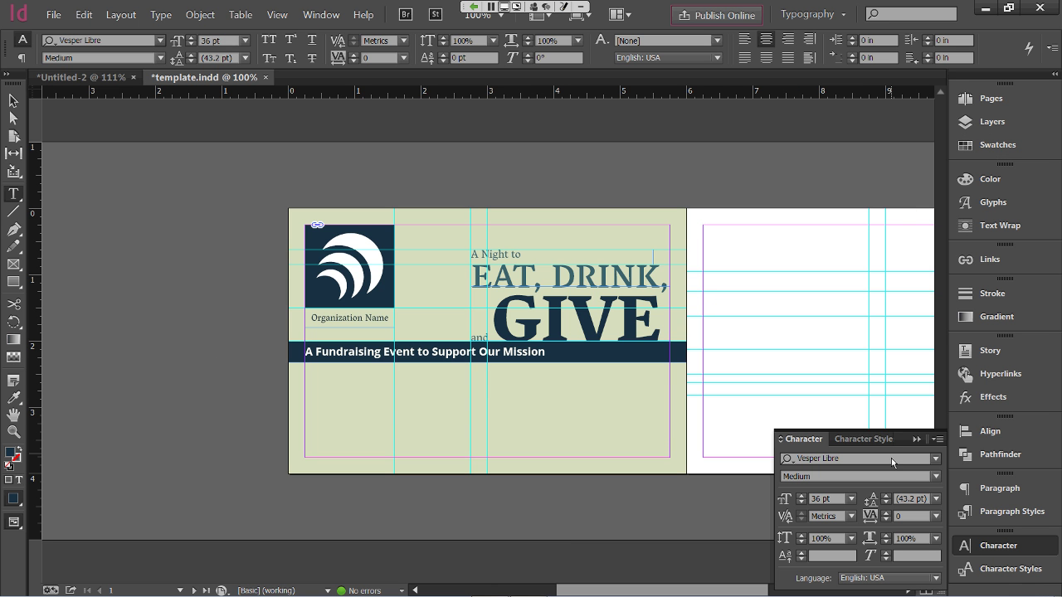
pyautogui.click(936, 477)
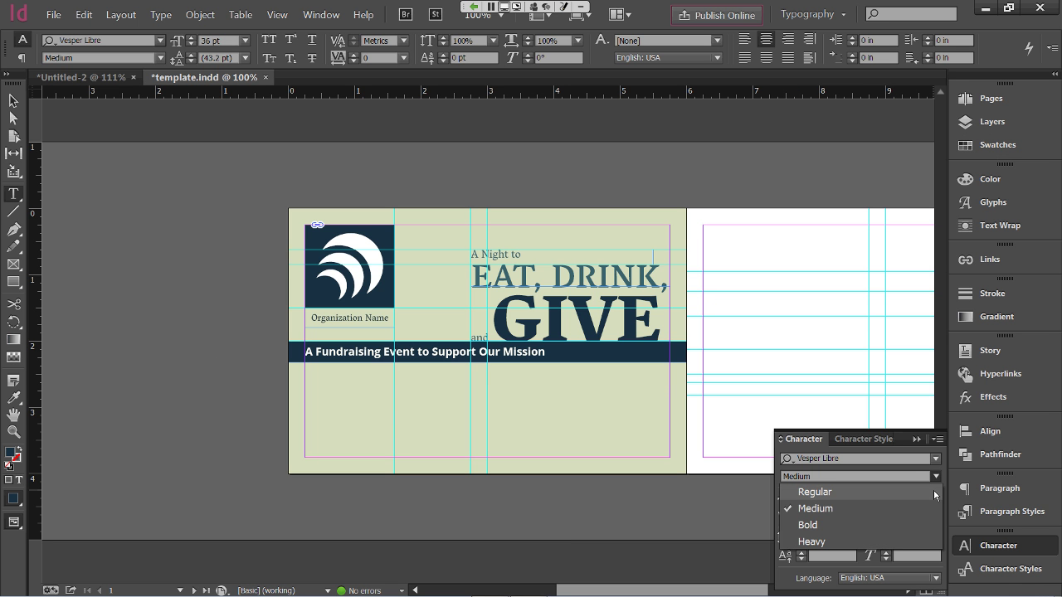
pyautogui.click(934, 492)
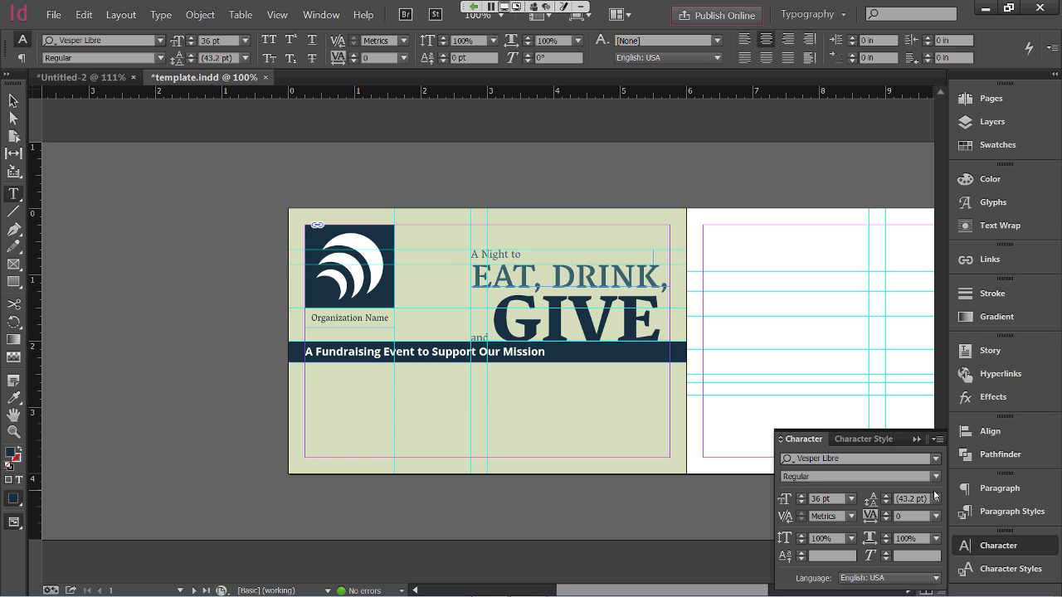
pyautogui.click(851, 498)
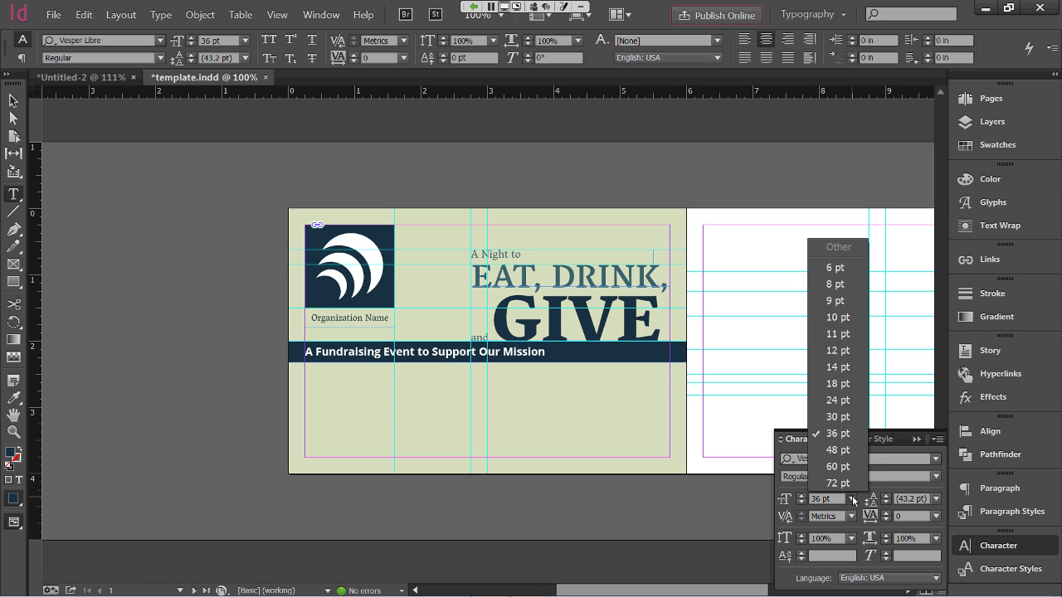
pyautogui.click(851, 352)
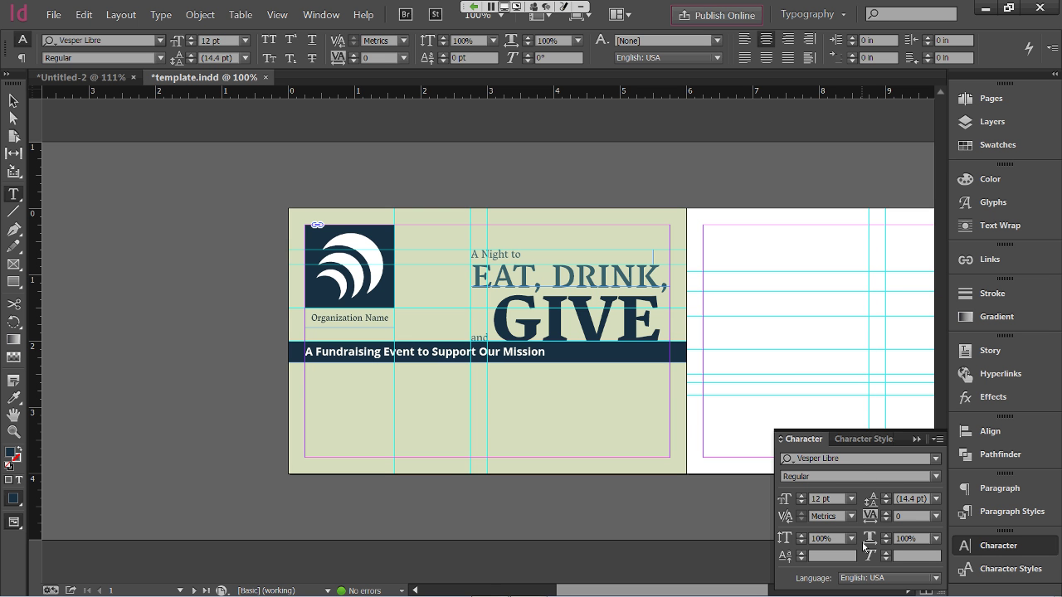
# Draw a large text frame on the pasteboard beside the postcard's logo edge and left-align its text
pyautogui.moveTo(582, 592); pyautogui.dragTo(526, 593)
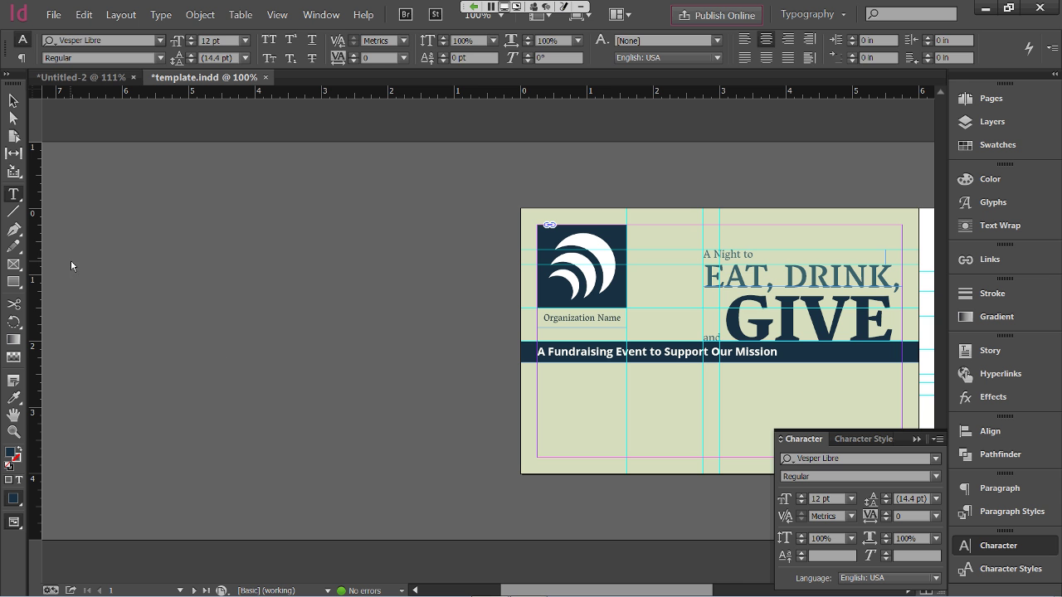
pyautogui.moveTo(71, 260); pyautogui.dragTo(478, 439)
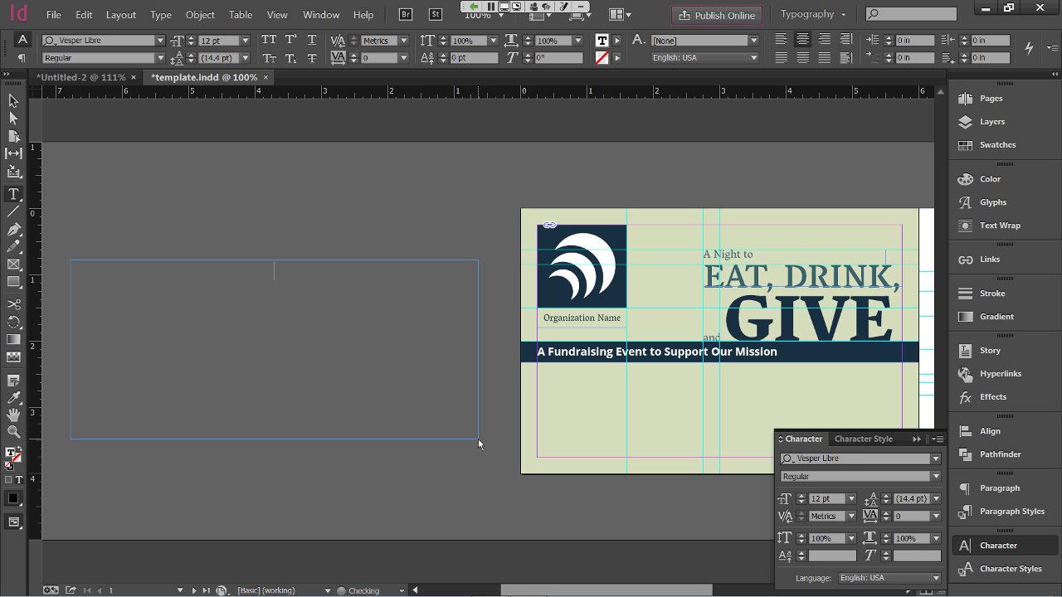
pyautogui.click(782, 40)
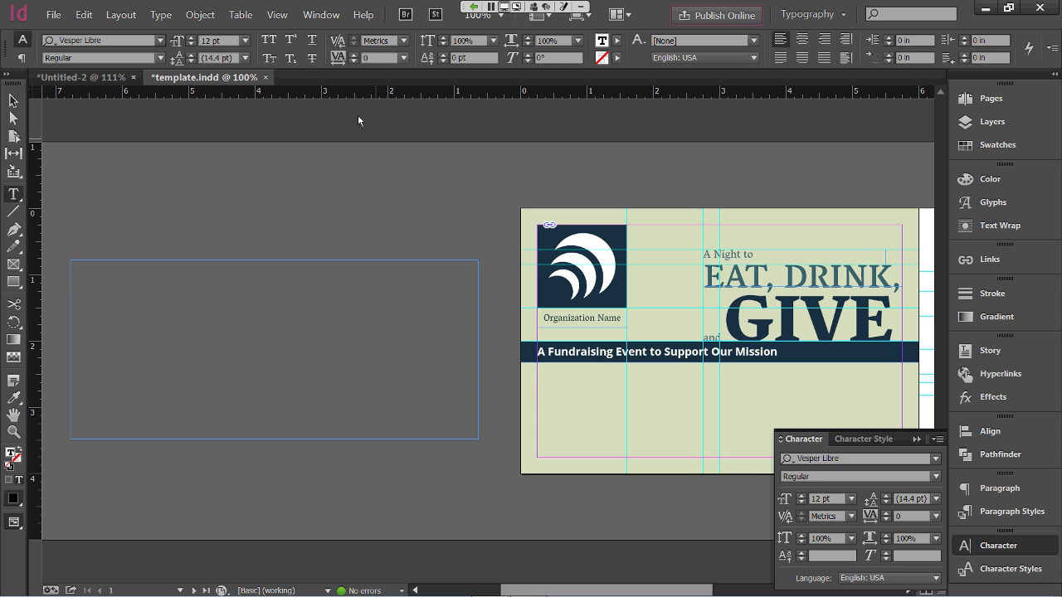
# Toggle the frame edges off and back on
pyautogui.click(279, 15)
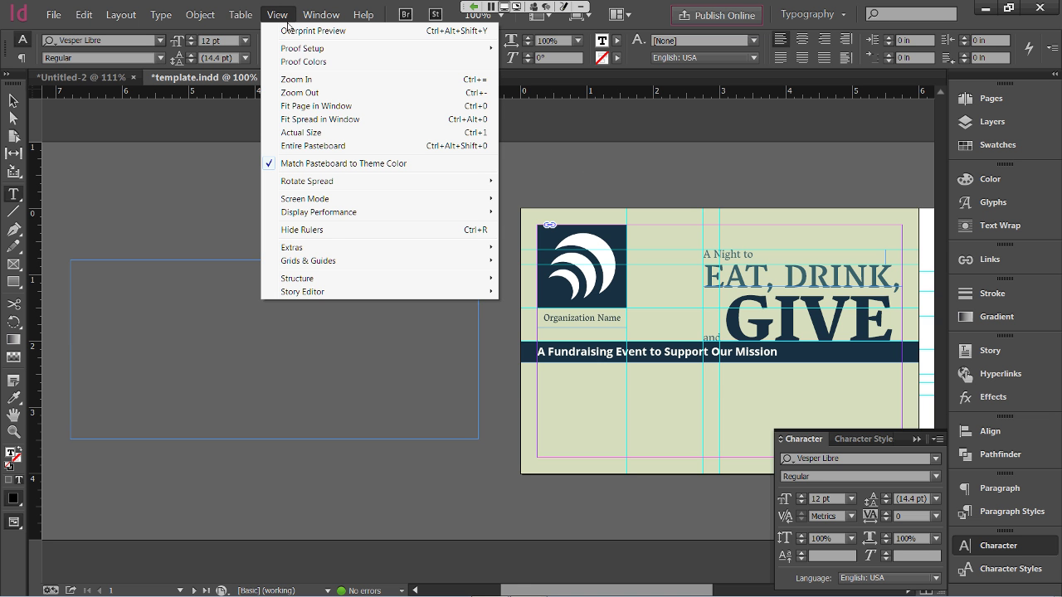
pyautogui.moveTo(342, 249)
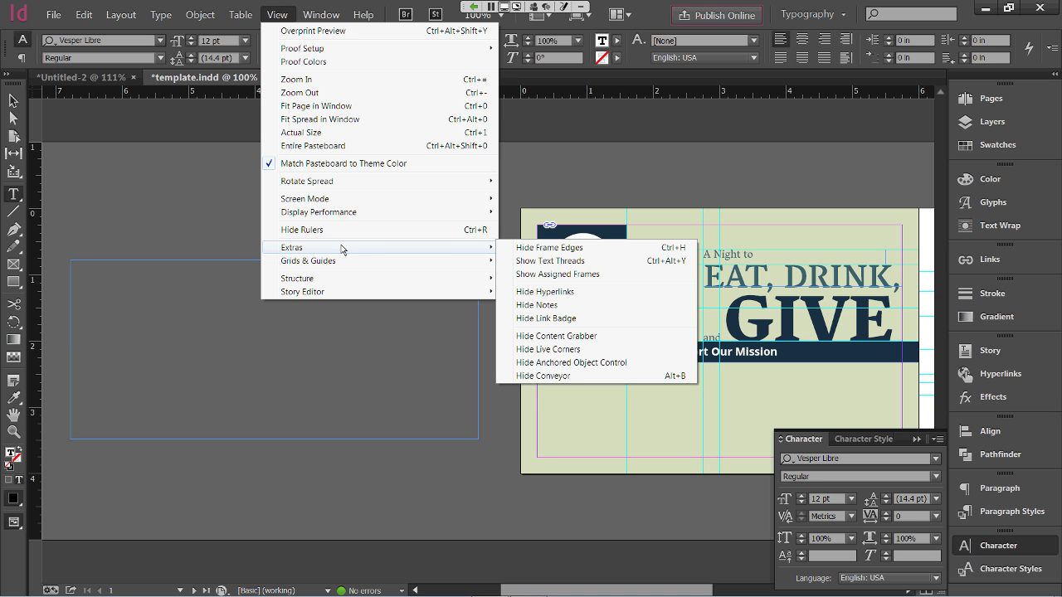
pyautogui.click(512, 254)
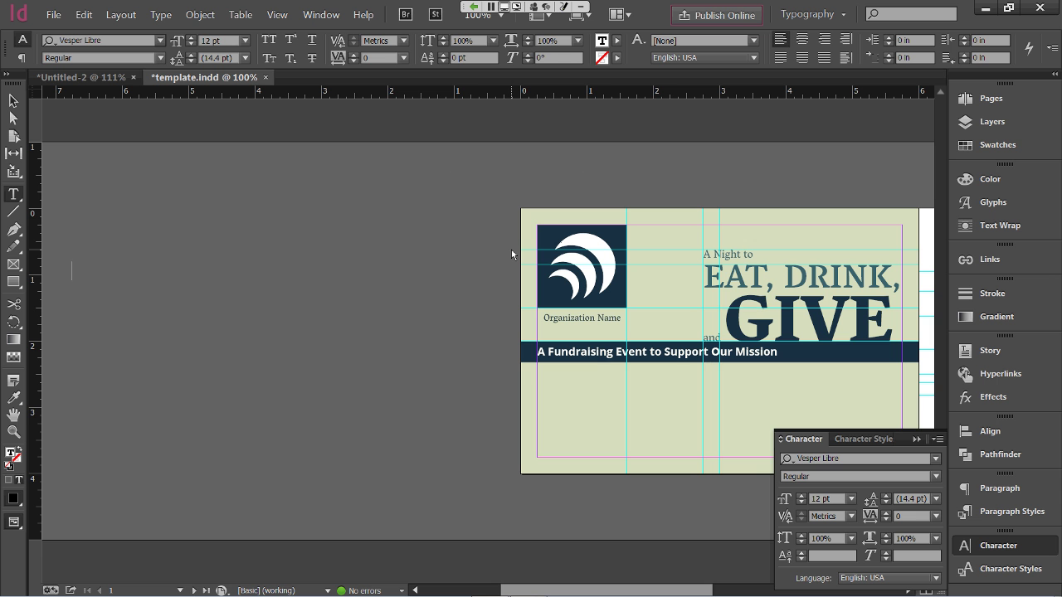
pyautogui.moveTo(70, 260); pyautogui.dragTo(479, 439)
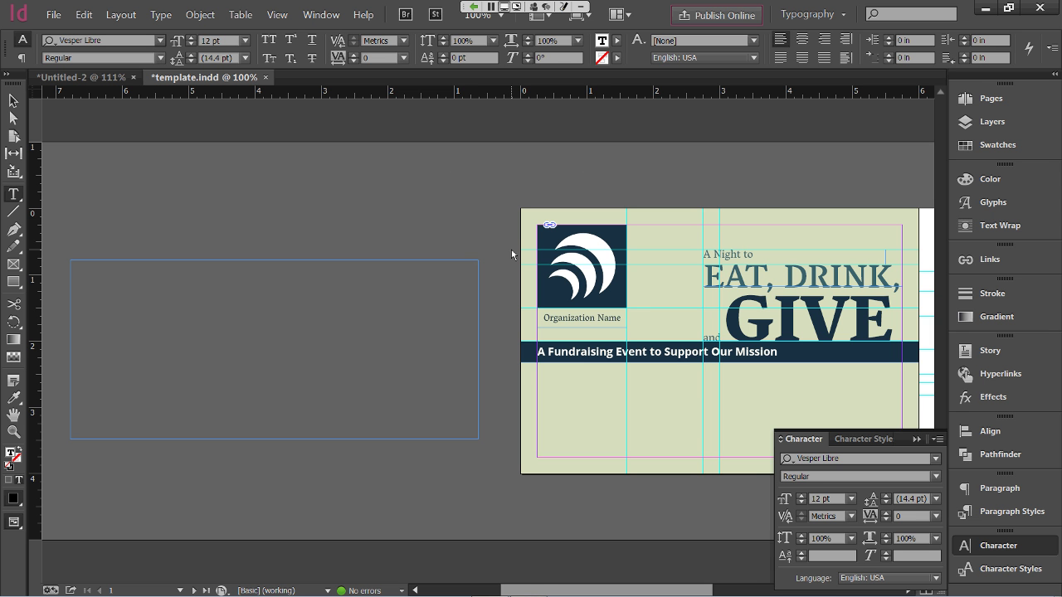
# Toggle the layout guides off and back on
pyautogui.click(285, 18)
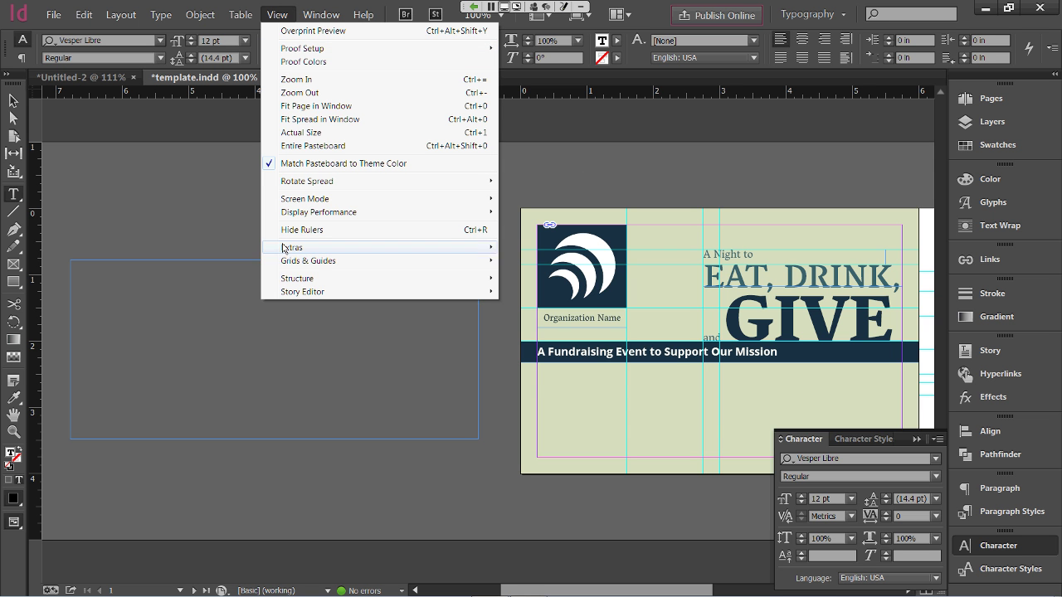
pyautogui.moveTo(285, 264)
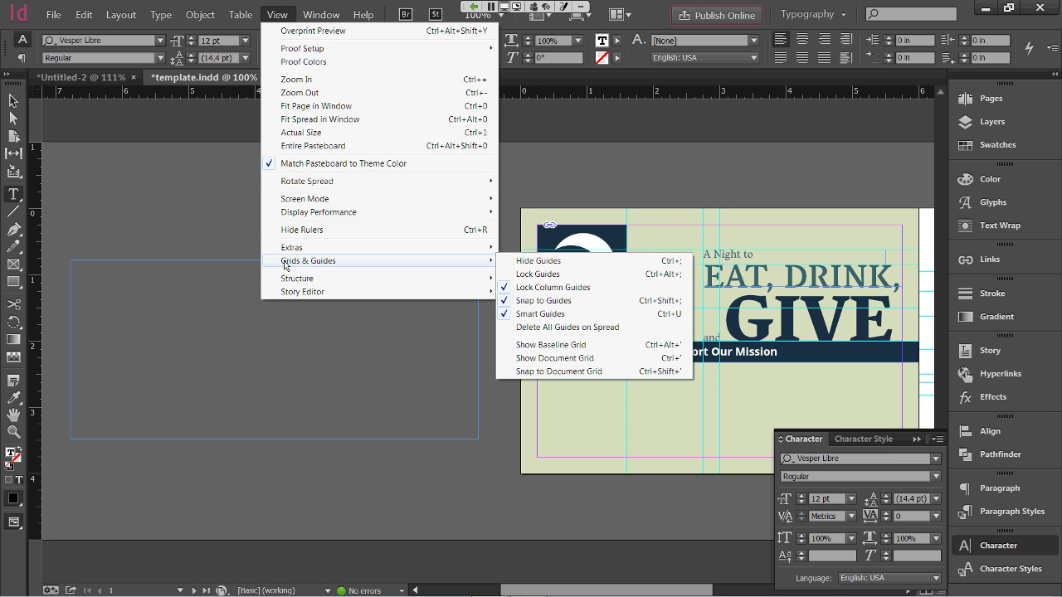
pyautogui.click(573, 264)
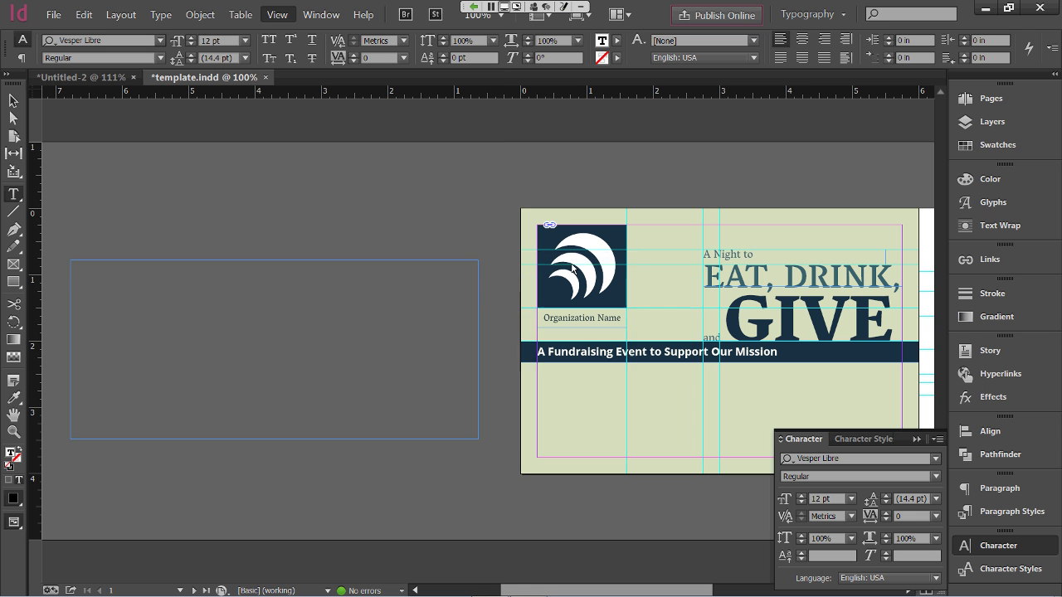
pyautogui.click(573, 265)
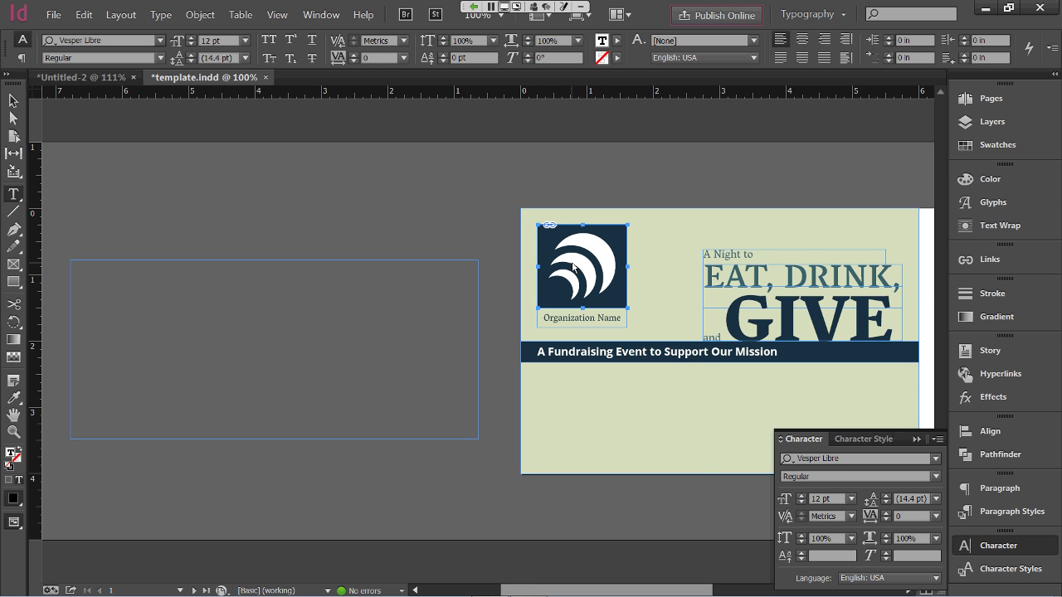
pyautogui.hotkey('ctrl', ';')
pyautogui.hotkey('ctrl', 'shift', 'a')
pyautogui.click(572, 265)
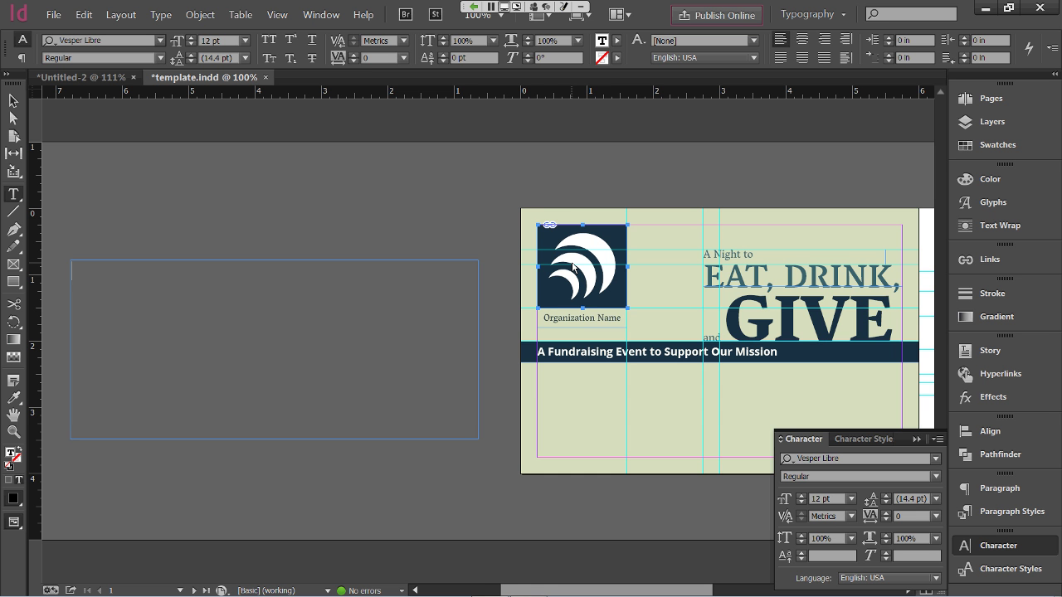
# Toggle both the frame edges and the layout guides off and back on, clearing the logo selection
pyautogui.hotkey('ctrl', 'h')
pyautogui.hotkey('ctrl', ';')
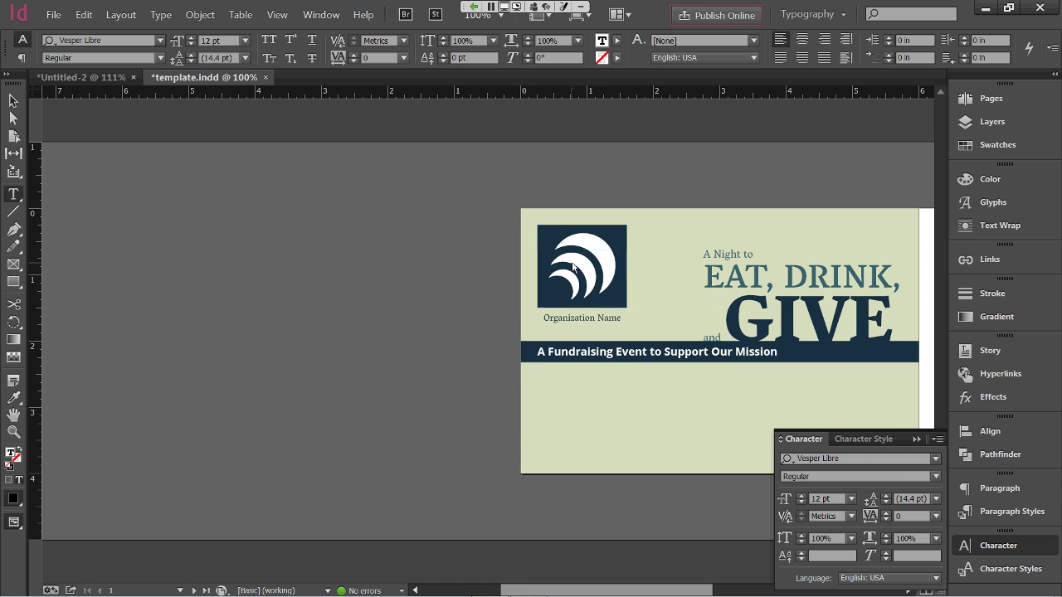
pyautogui.hotkey('ctrl', 'shift', 'a')
pyautogui.hotkey('ctrl', 'h')
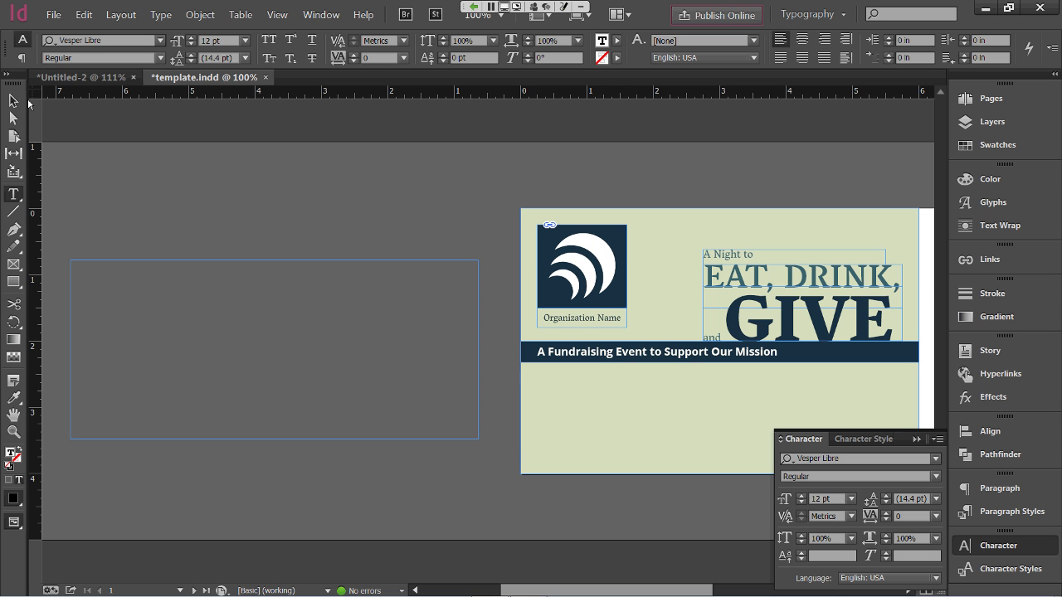
pyautogui.hotkey('ctrl', ';')
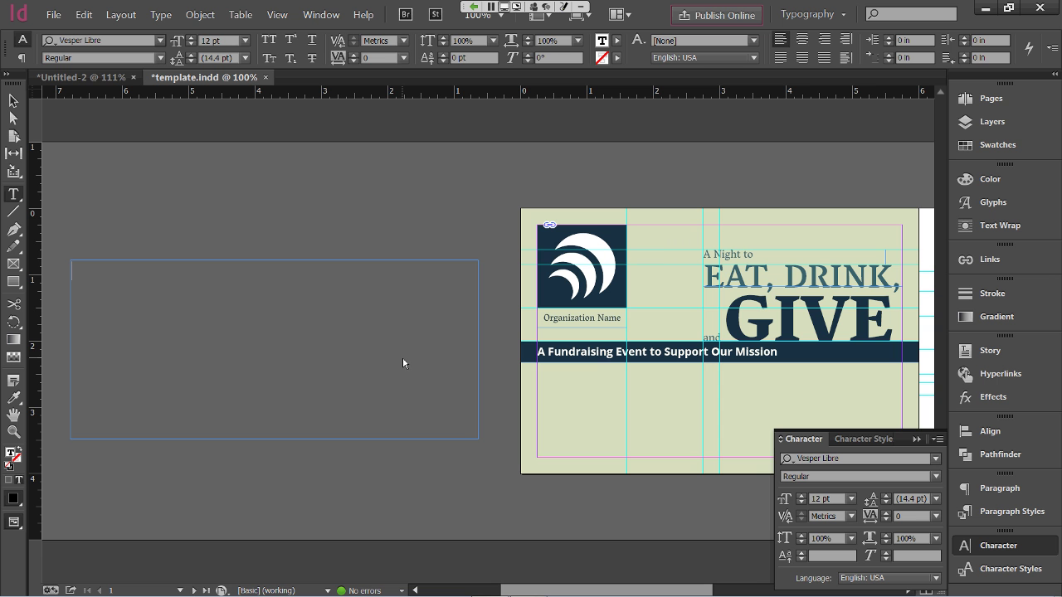
# Enter the event date "Friday, August 21, 2015" and the venue "Paramount Theater" as two lines in the pasteboard text frame
pyautogui.write('Friday, August 21, 2015')
pyautogui.press('Return')
pyautogui.write('Param')
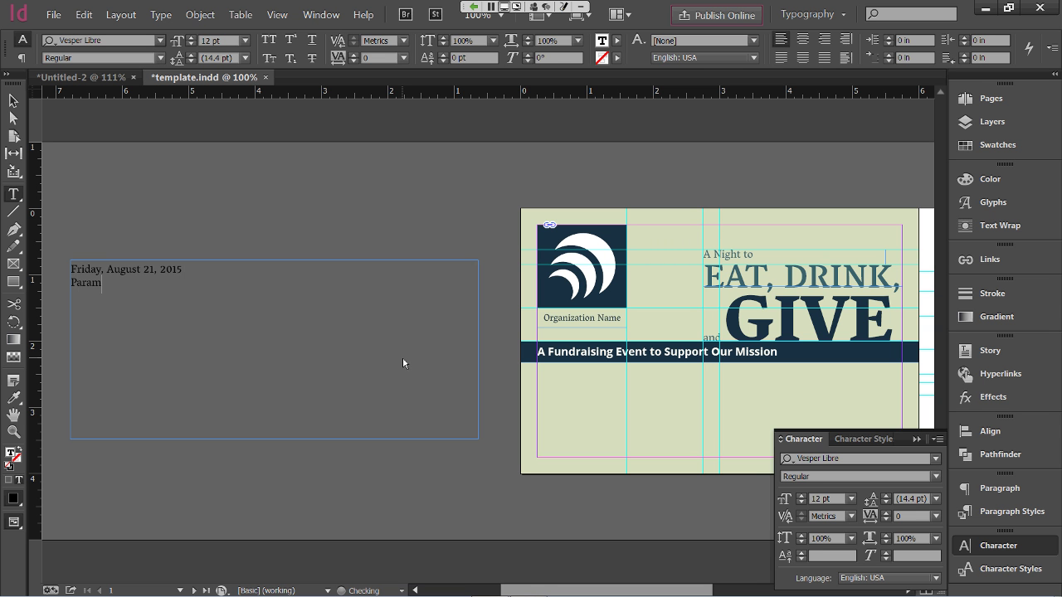
pyautogui.write('ount Theater')
pyautogui.press('Return')
# Add the venue's postal address below its name, with the street on one line and the city, state and ZIP code on another
pyautogui.write('1914 Knoblaush')
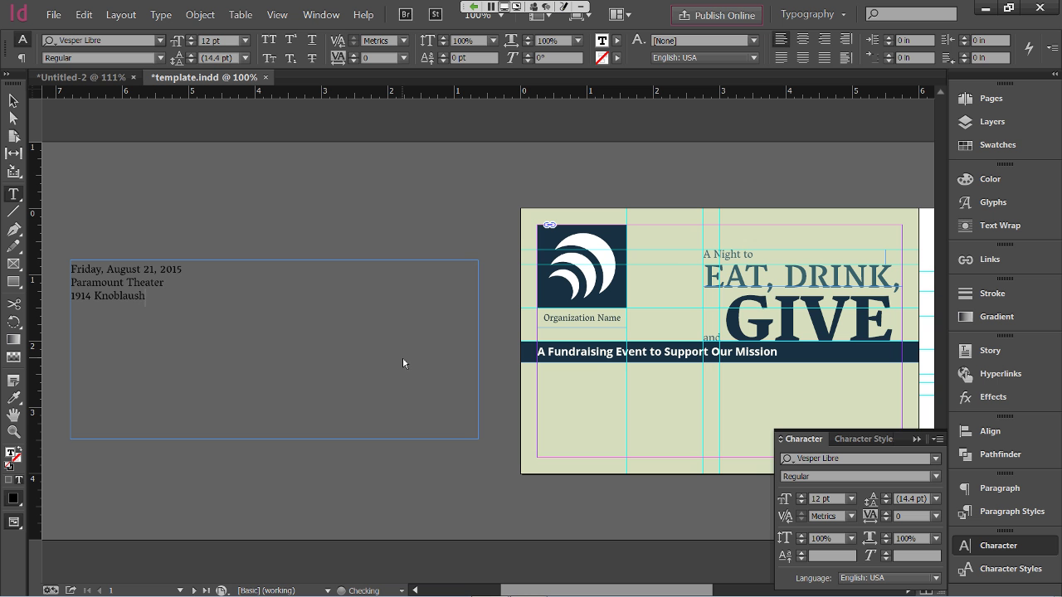
pyautogui.press('BackSpace')
pyautogui.press('BackSpace')
pyautogui.write('ch St. ')
pyautogui.write('Davis')
pyautogui.write(', NA')
pyautogui.write(' 343')
pyautogui.write('45')
pyautogui.press('Return')
# Add three schedule lines: "Registration: 5:00 p.m.", "Dinner: 6:00 p.m." and "Reception: 8:00 p.m."
pyautogui.write('Registration: ')
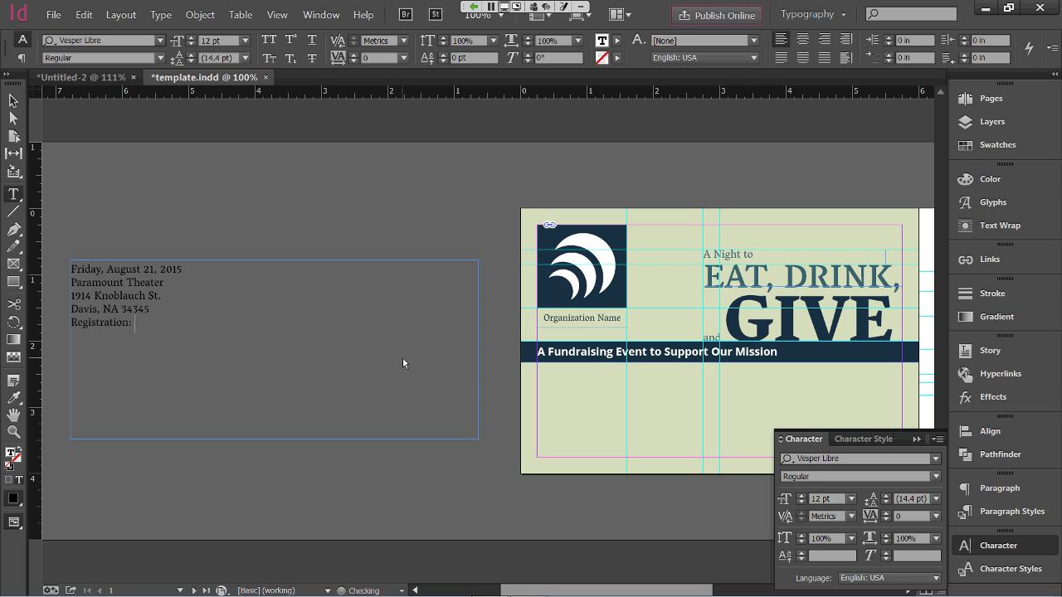
pyautogui.write('5:00 p.m.')
pyautogui.press('Return')
pyautogui.write('Dinner: 6:00 pm')
pyautogui.press('BackSpace')
pyautogui.write('.m.')
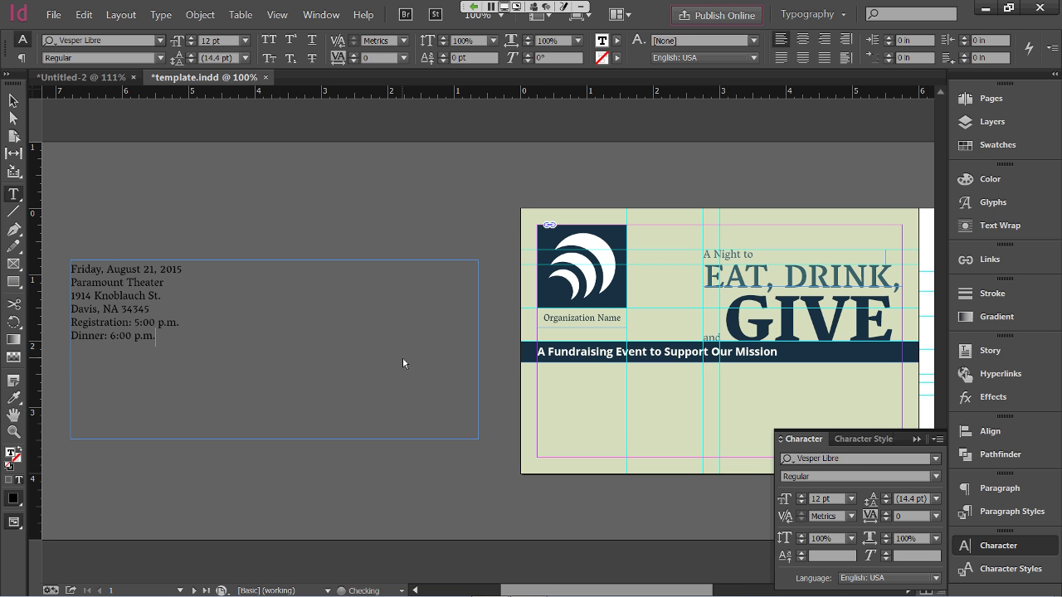
pyautogui.press('Return')
pyautogui.write('Reception: 8:00 p.m.')
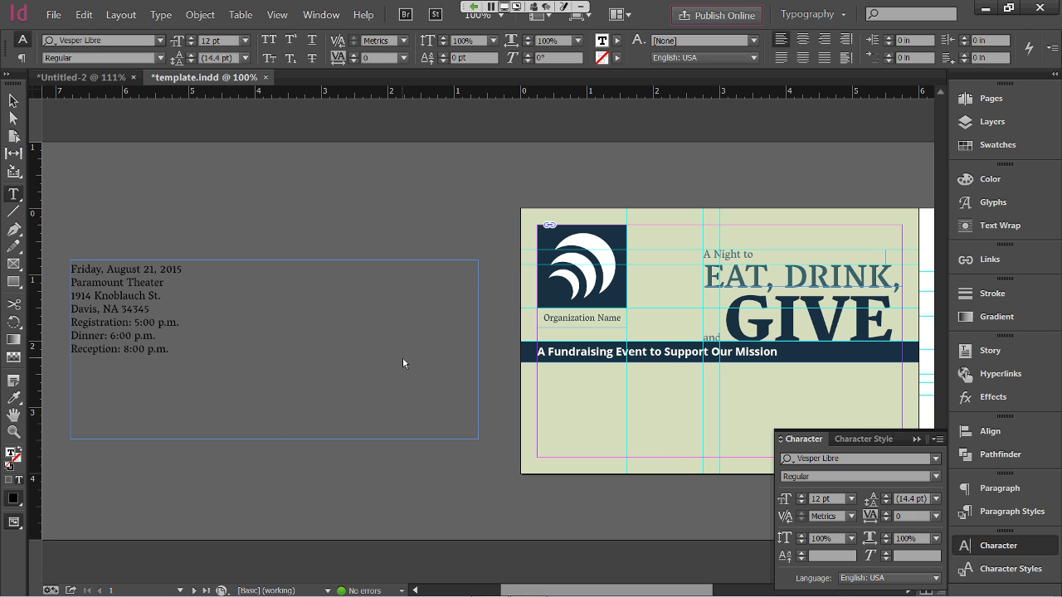
# Color all the text in the event details frame with the William swatch from the Postcard group
pyautogui.press('Escape')
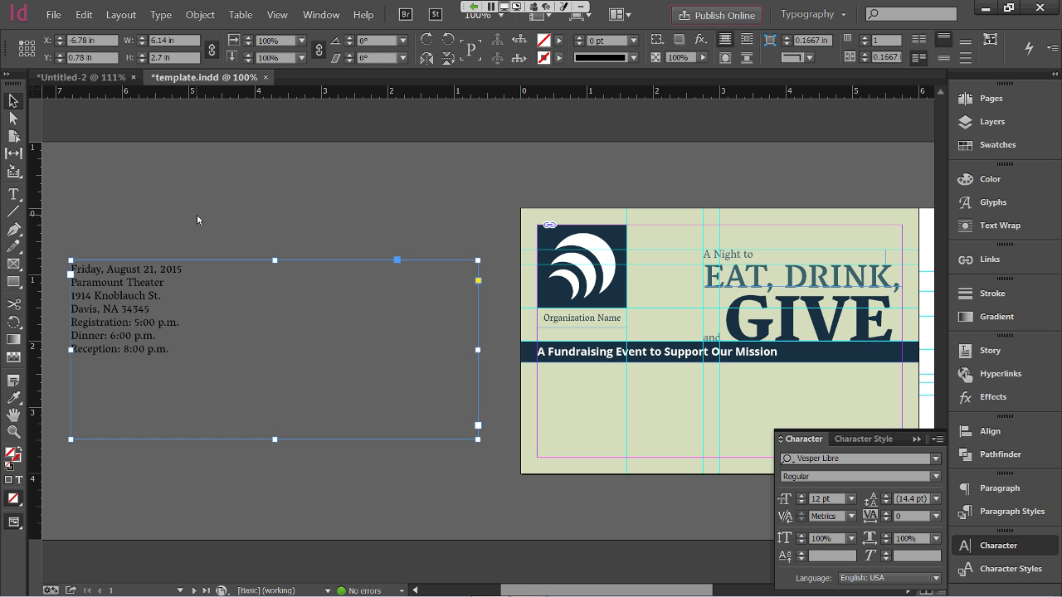
pyautogui.click(20, 479)
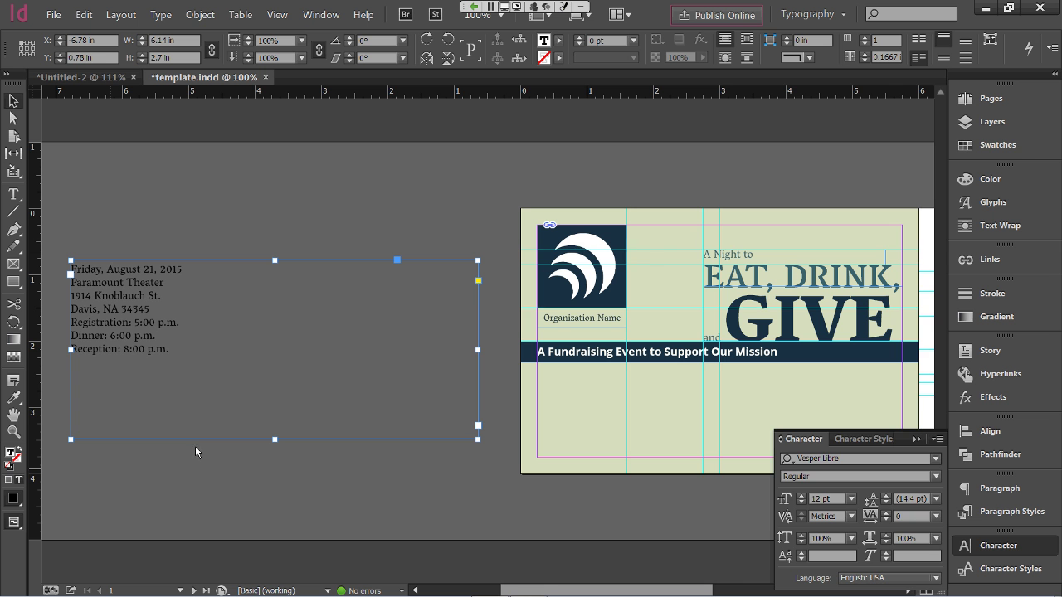
pyautogui.click(975, 146)
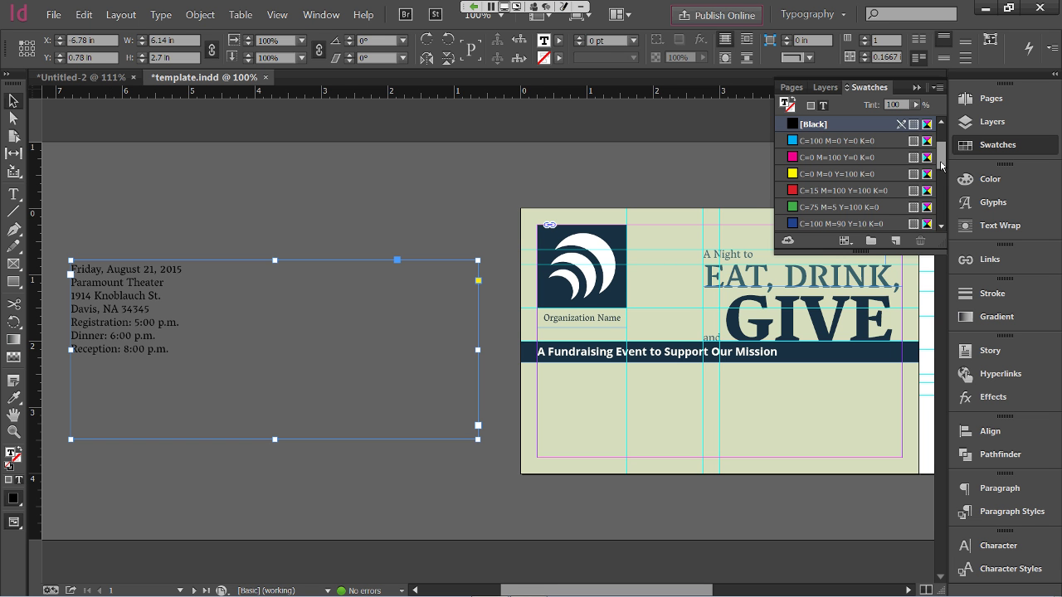
pyautogui.scroll(-5, 942, 150)
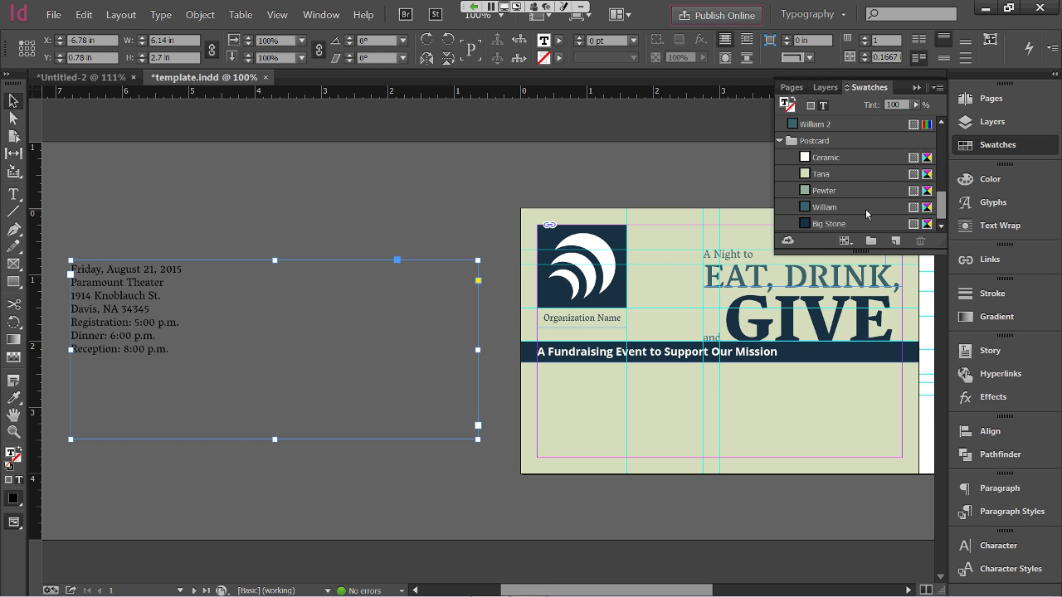
pyautogui.click(866, 209)
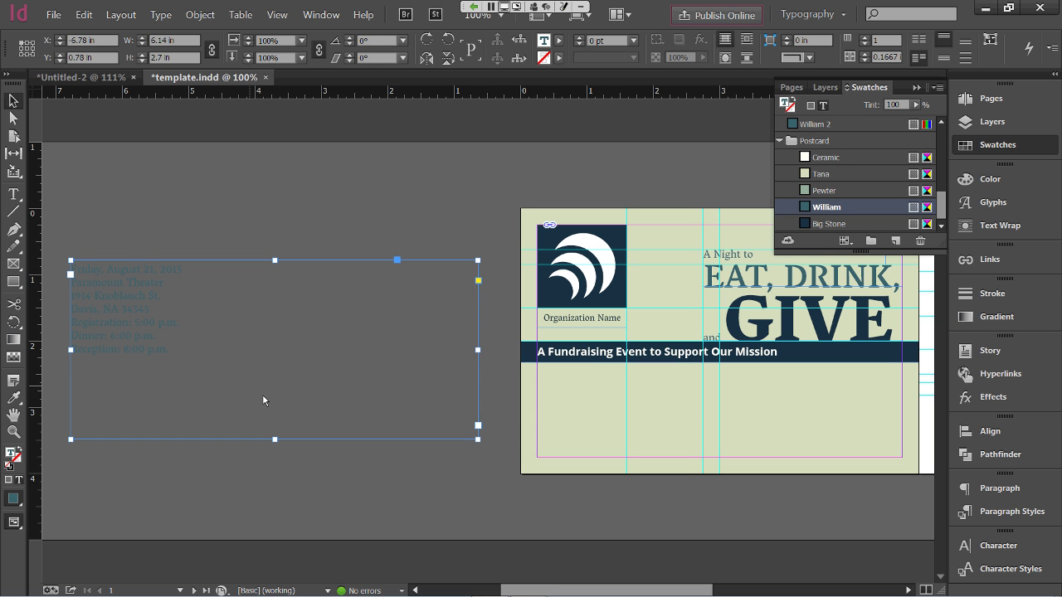
# Shrink the event details frame to about 5.44 by 1.58 in and place it on the postcard against the left and bottom margins
pyautogui.moveTo(478, 441); pyautogui.dragTo(433, 370)
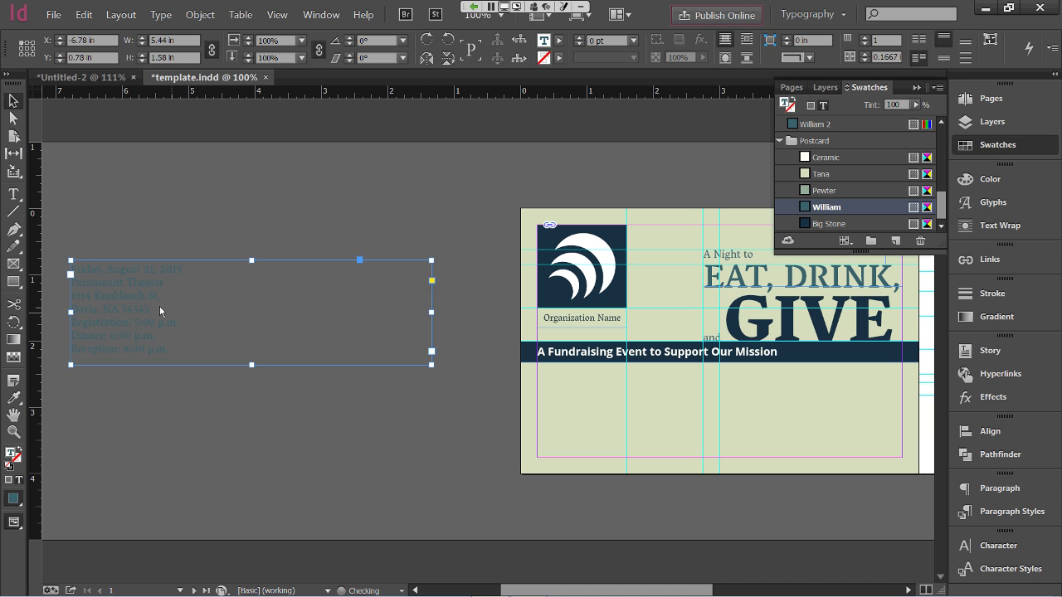
pyautogui.moveTo(133, 296); pyautogui.dragTo(582, 384)
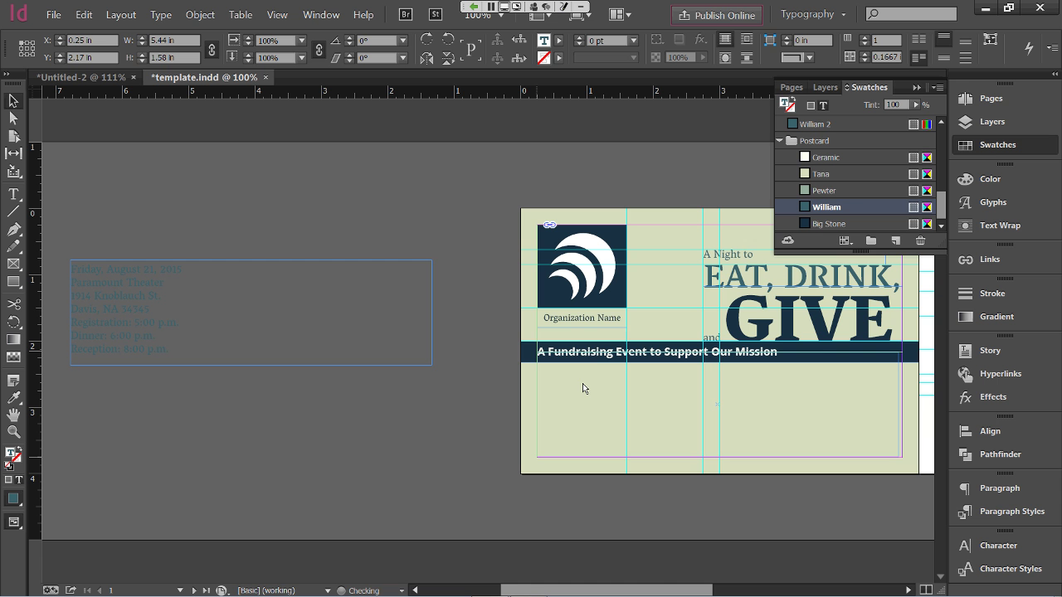
pyautogui.moveTo(583, 384); pyautogui.dragTo(582, 384)
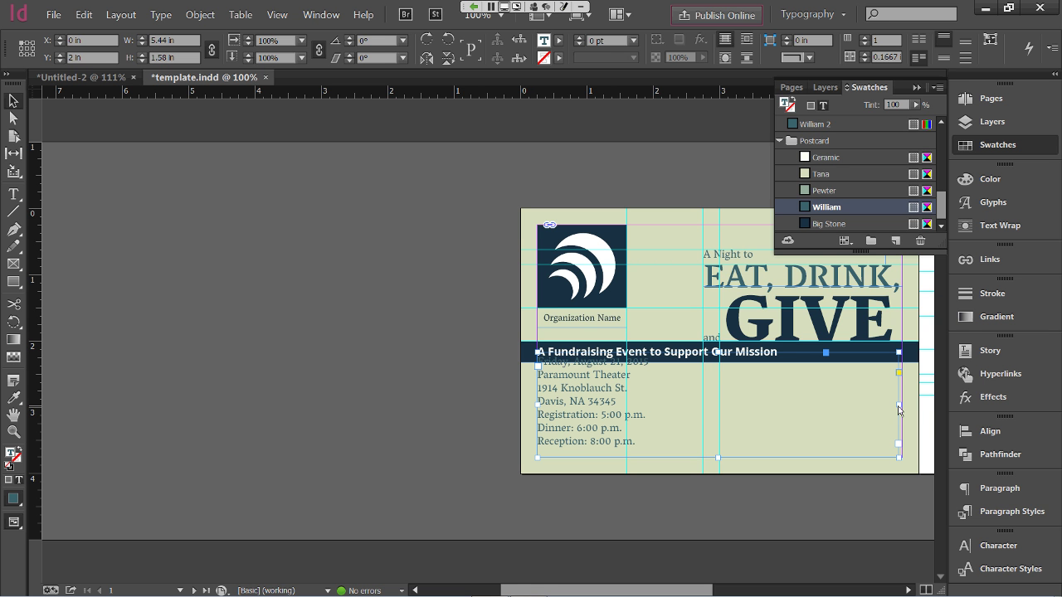
# Widen the event details frame to 5.5 in between the side margins and reduce its height to about 1.43 in below the dark banner
pyautogui.moveTo(898, 410); pyautogui.dragTo(903, 411)
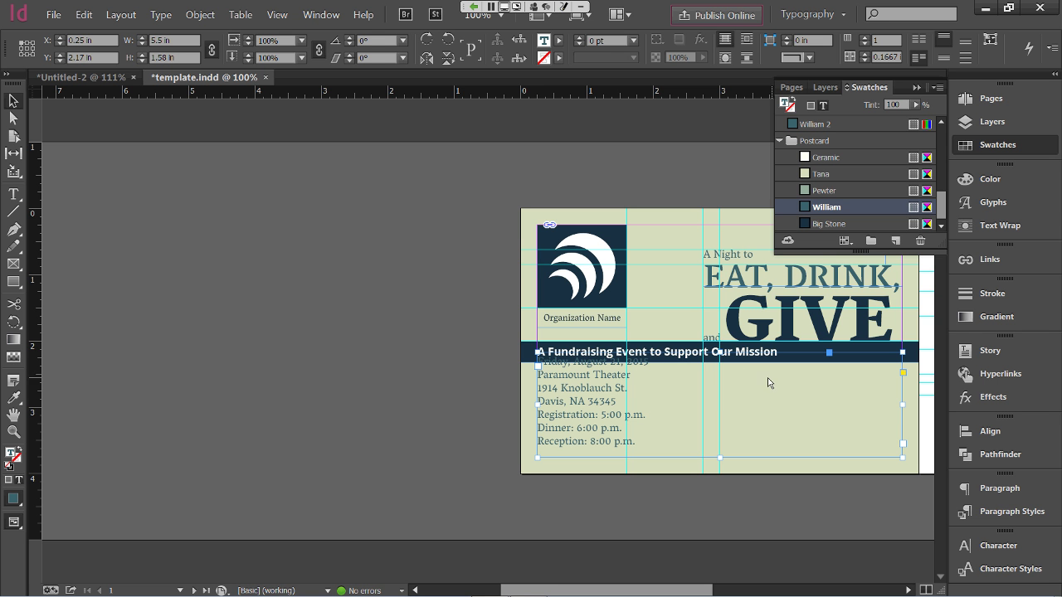
pyautogui.click(720, 357)
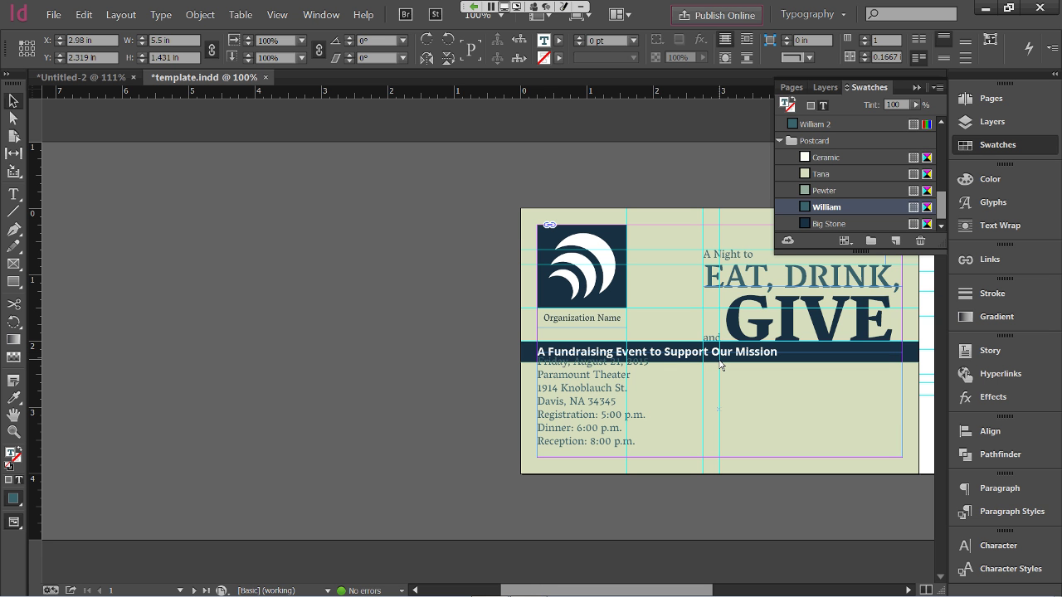
pyautogui.moveTo(720, 363); pyautogui.dragTo(720, 374)
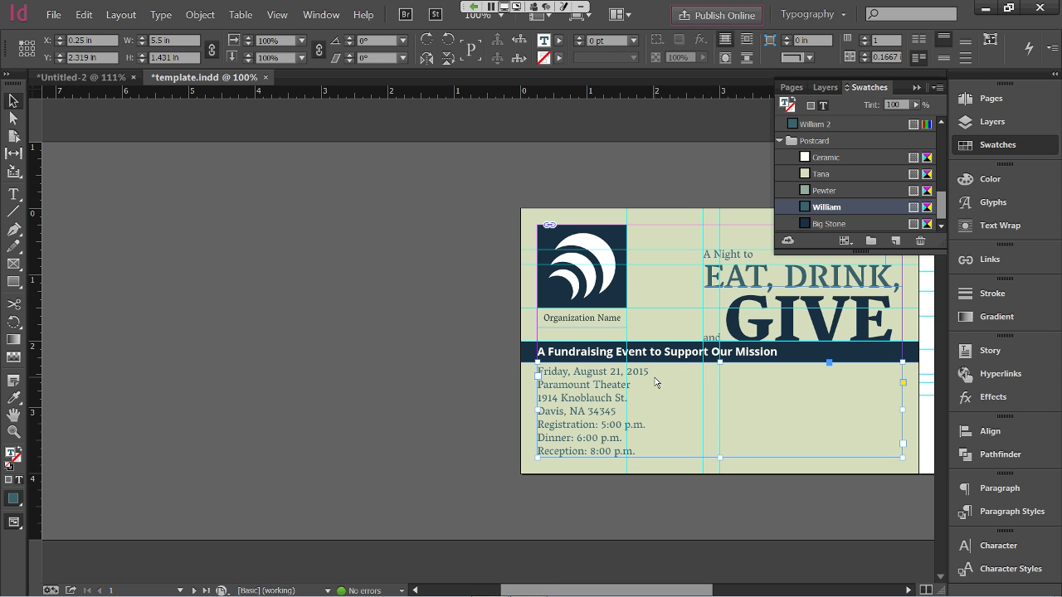
# Set the date line "Friday, August 21, 2015" in Open Sans Bold
pyautogui.doubleClick(590, 377)
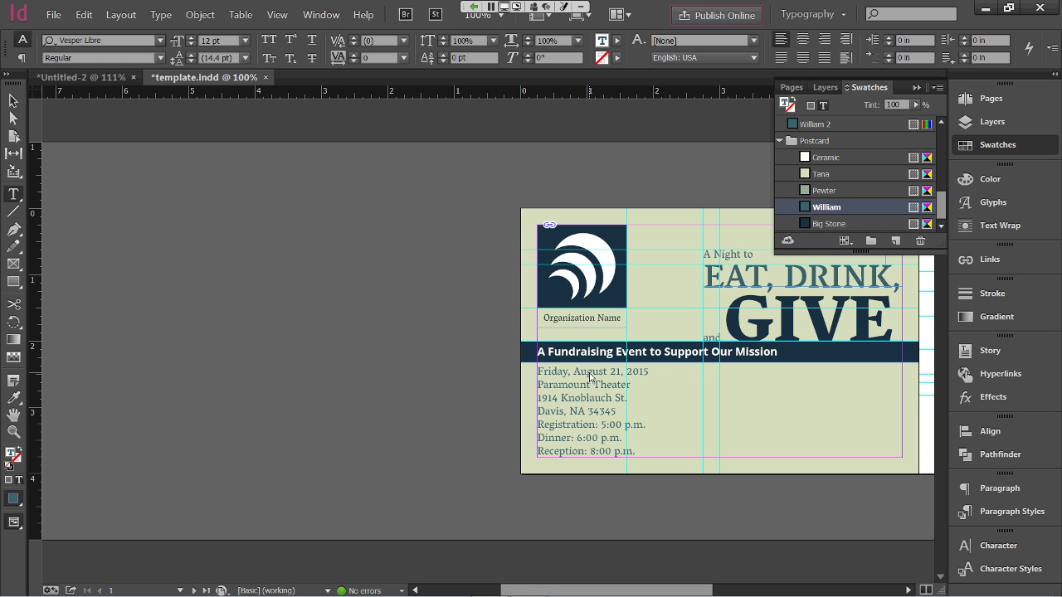
pyautogui.moveTo(662, 376); pyautogui.dragTo(538, 376)
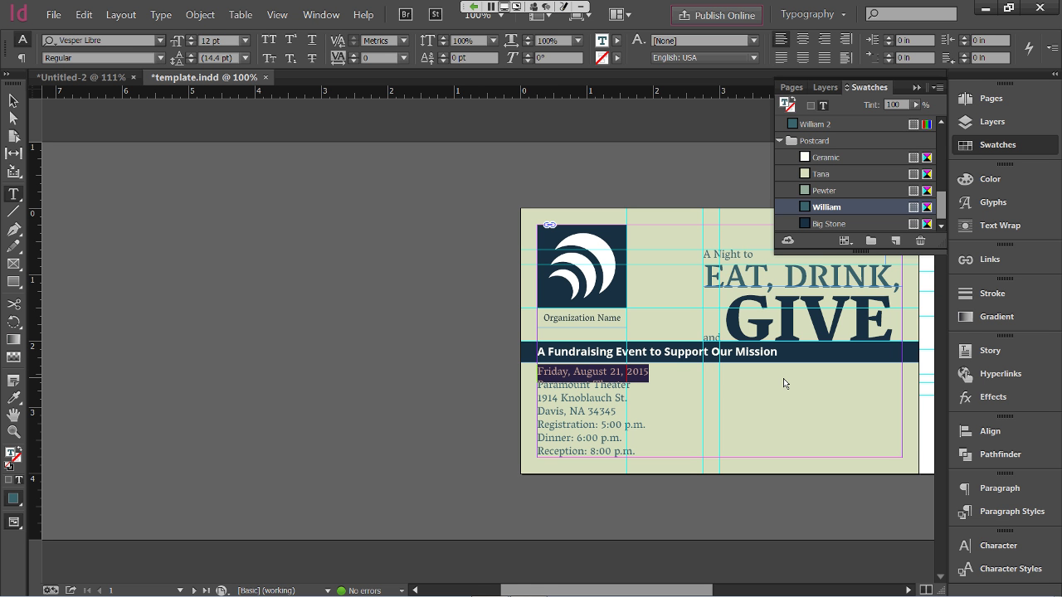
pyautogui.click(980, 549)
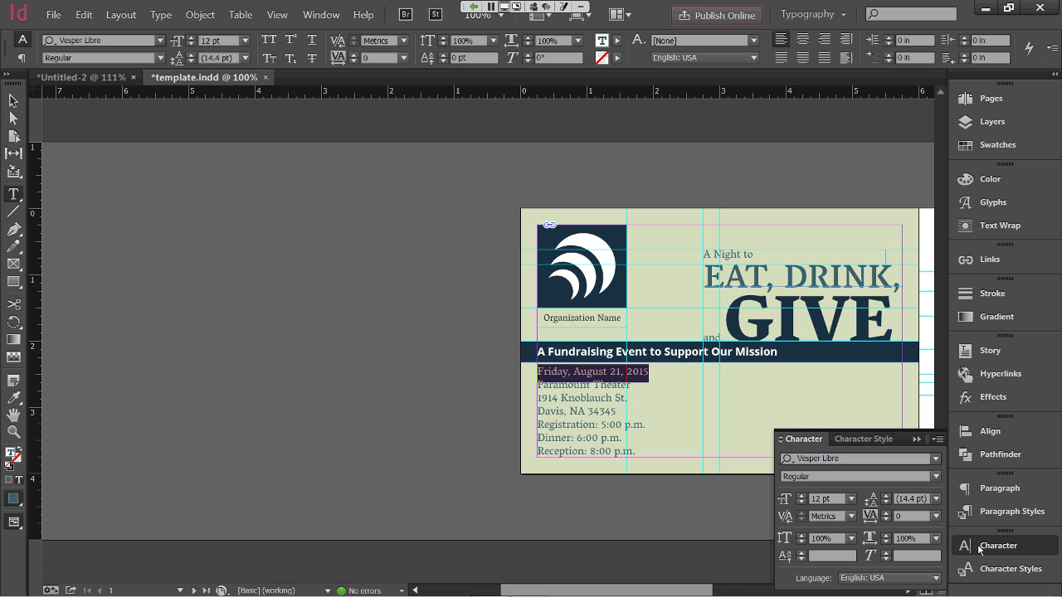
pyautogui.click(935, 459)
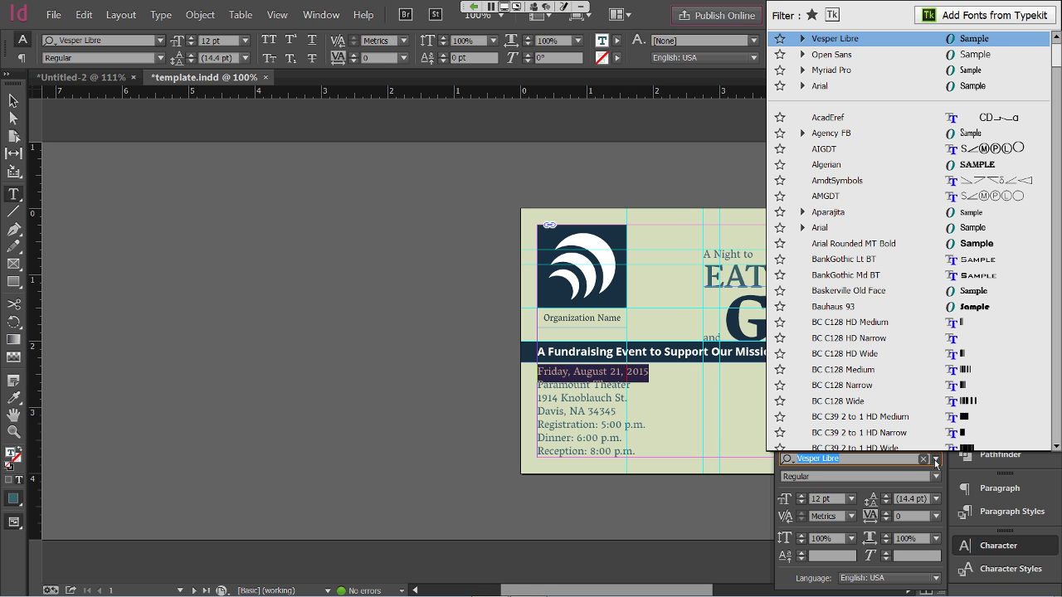
pyautogui.click(856, 55)
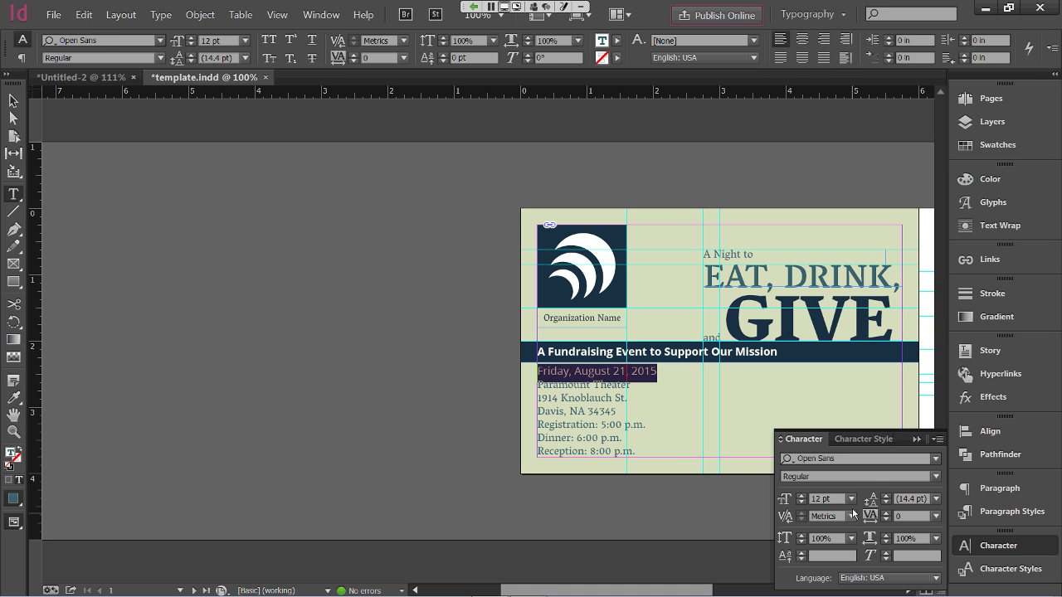
pyautogui.click(935, 478)
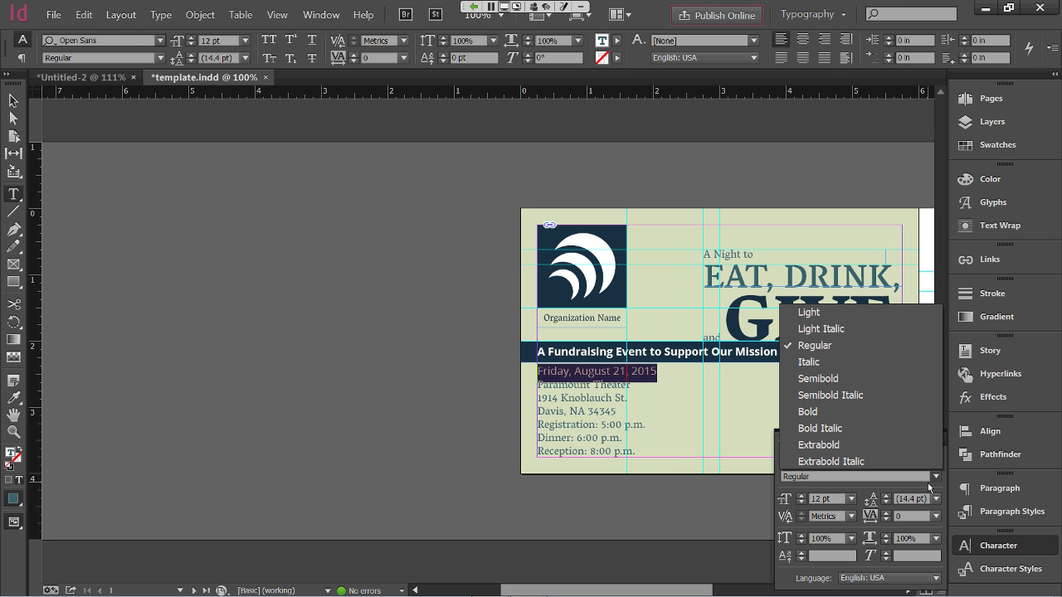
pyautogui.click(858, 412)
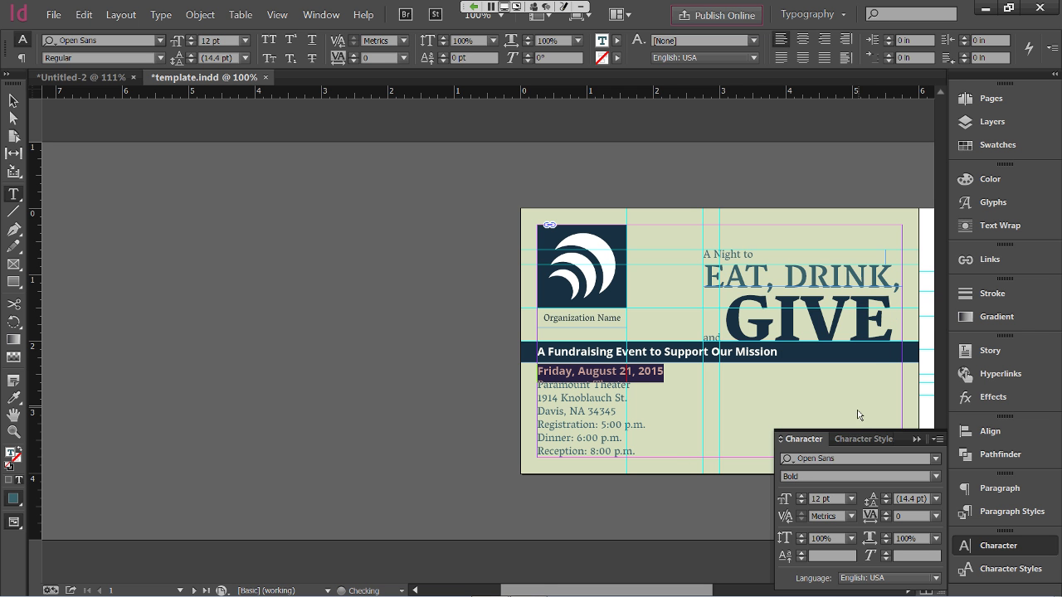
# Set the date line's font size to 16 pt
pyautogui.click(850, 499)
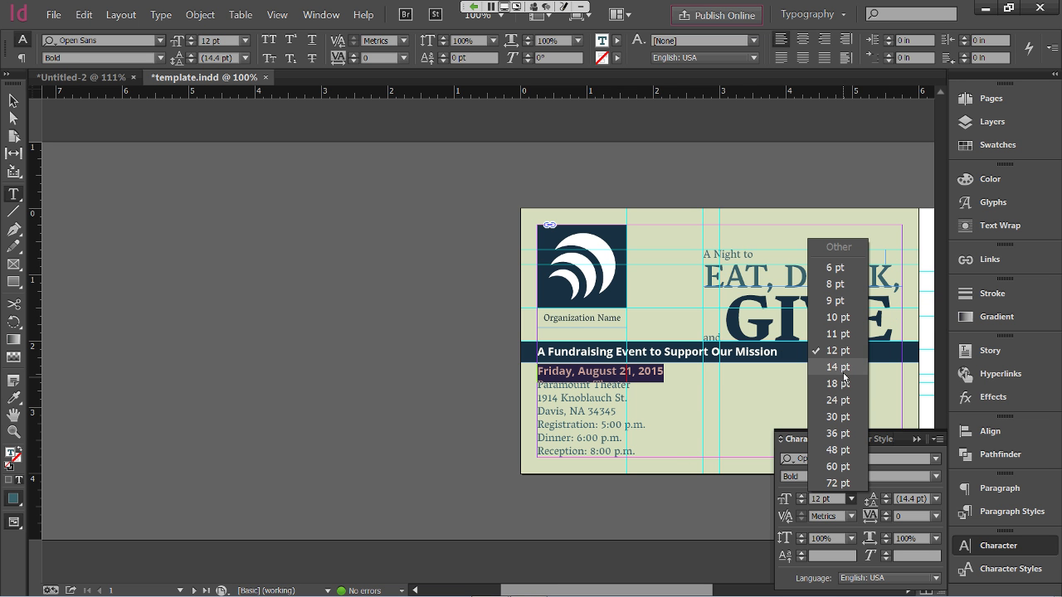
pyautogui.click(842, 499)
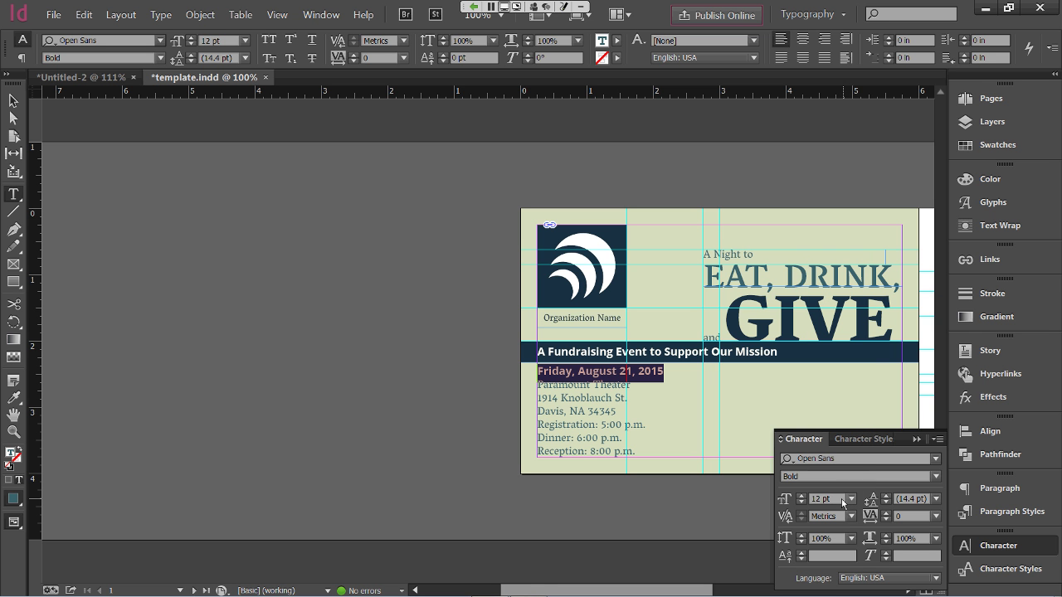
pyautogui.doubleClick(839, 502)
pyautogui.write('16pt')
pyautogui.press('Return')
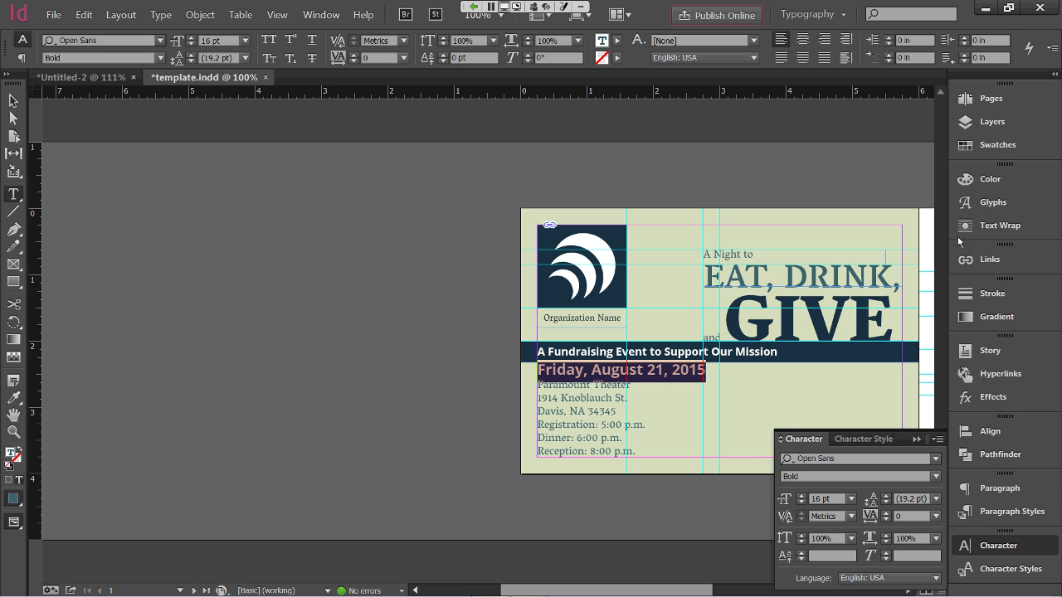
# Color the date line with the Big Stone swatch and finish editing the text
pyautogui.click(976, 149)
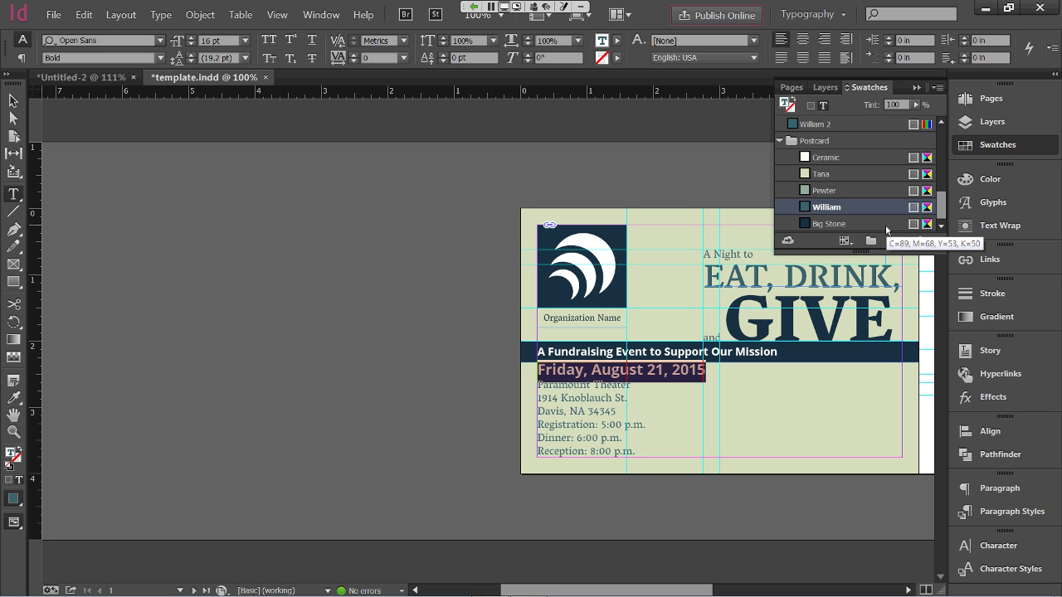
pyautogui.click(878, 226)
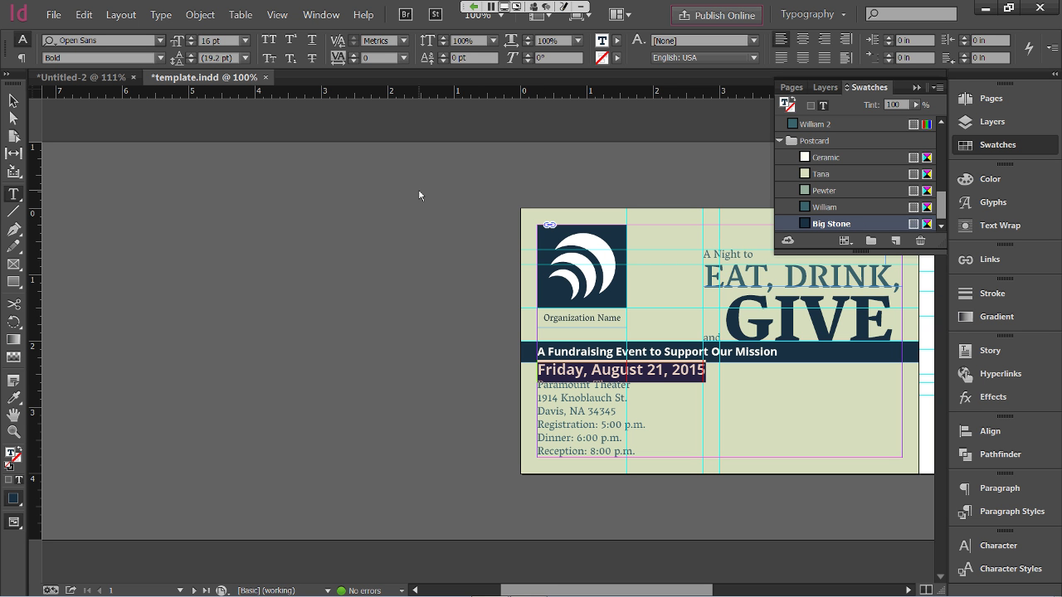
pyautogui.press('Escape')
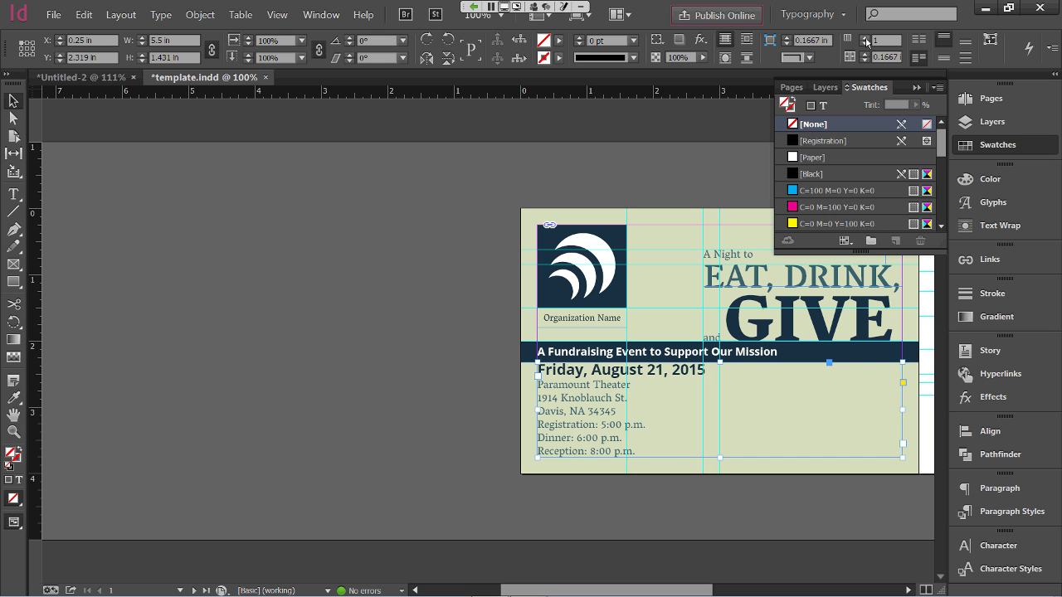
# Split the event details frame into two columns and lower its top edge to a frame height of about 0.82 in
pyautogui.click(11, 100)
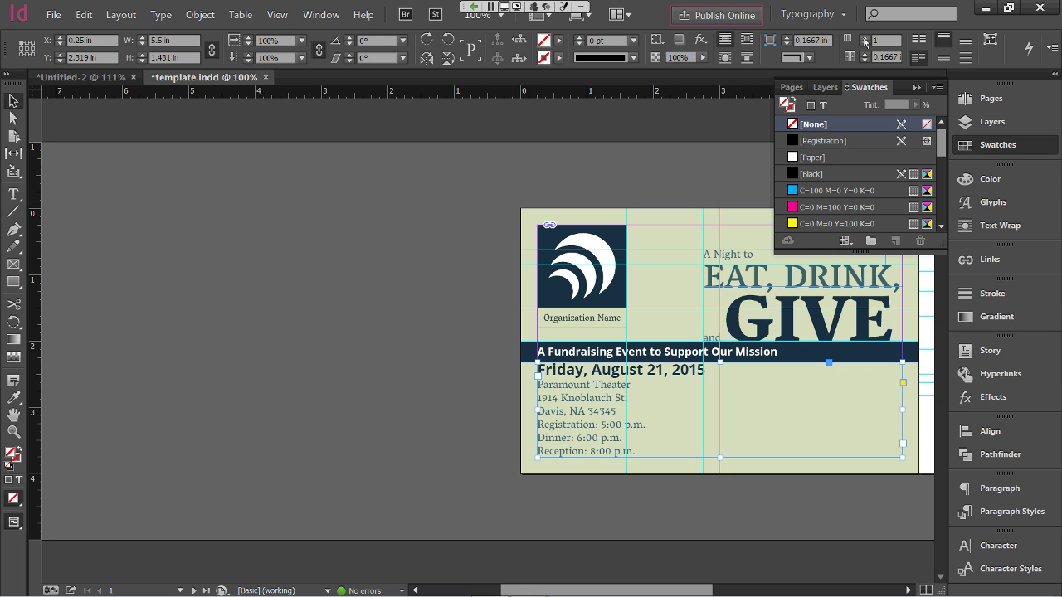
pyautogui.click(864, 39)
pyautogui.moveTo(720, 368); pyautogui.dragTo(721, 407)
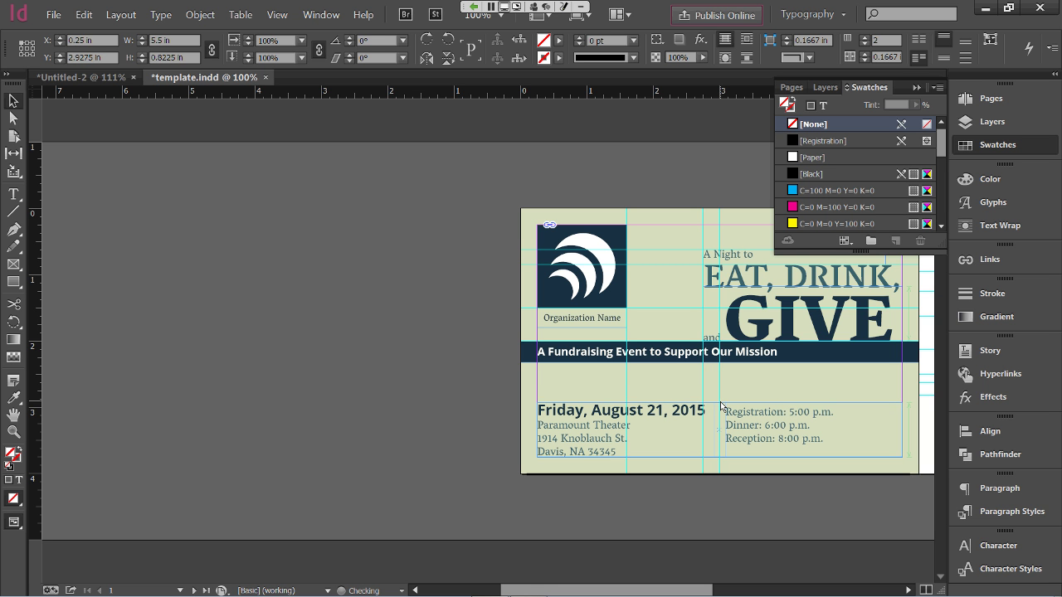
pyautogui.moveTo(721, 406); pyautogui.dragTo(722, 412)
pyautogui.click(723, 411)
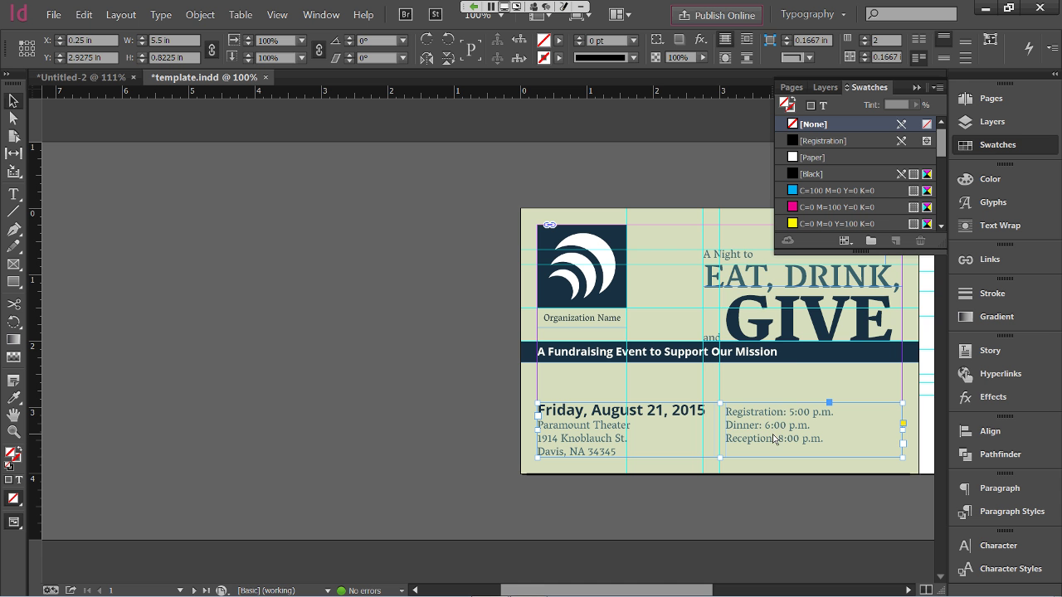
# Set the vertical justification of the event details frame to Bottom and deselect the frame
pyautogui.rightClick(628, 435)
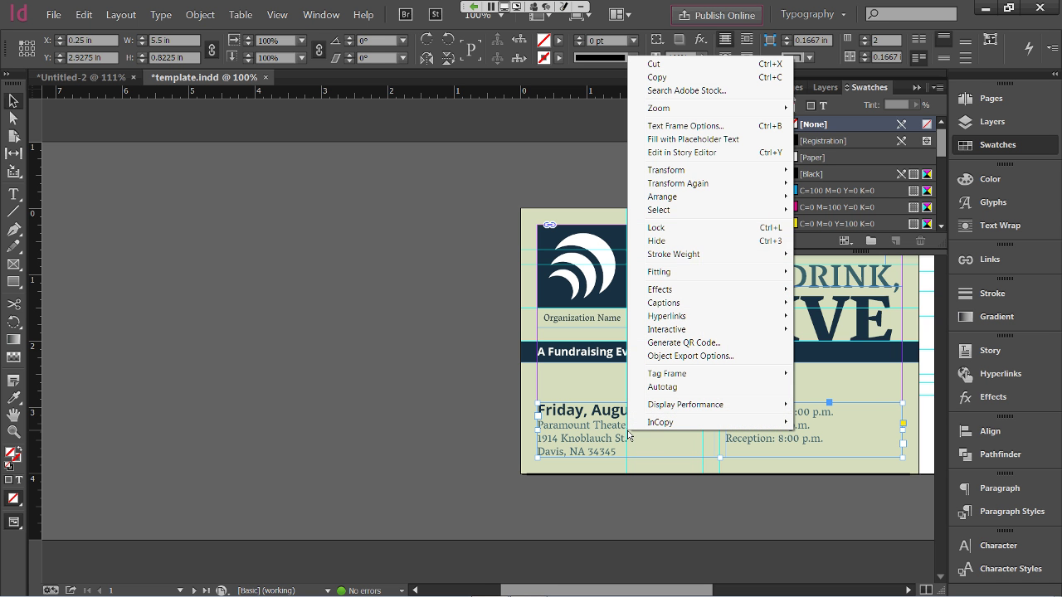
pyautogui.click(691, 126)
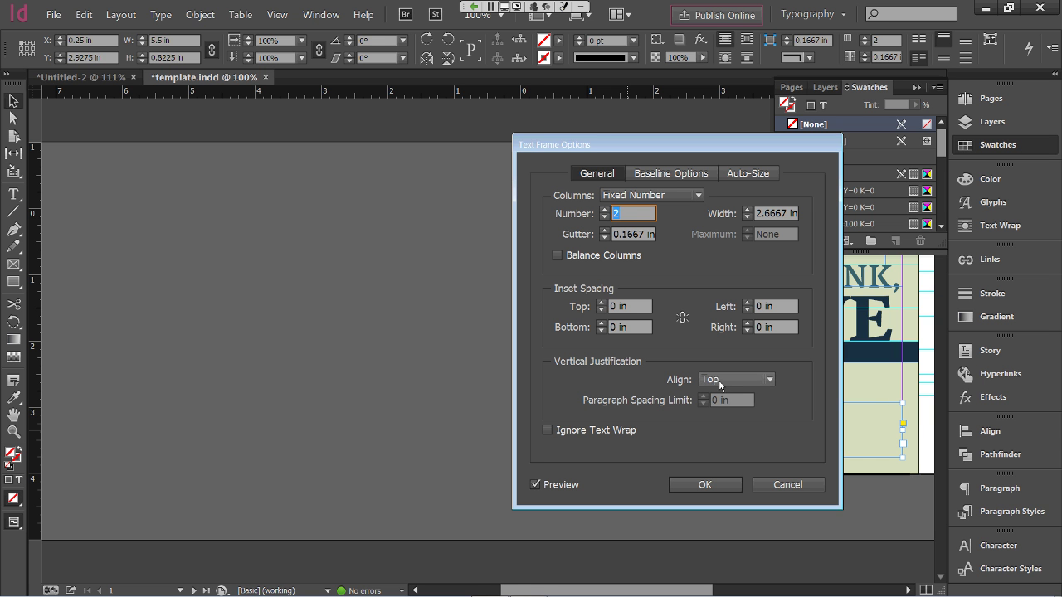
pyautogui.click(723, 385)
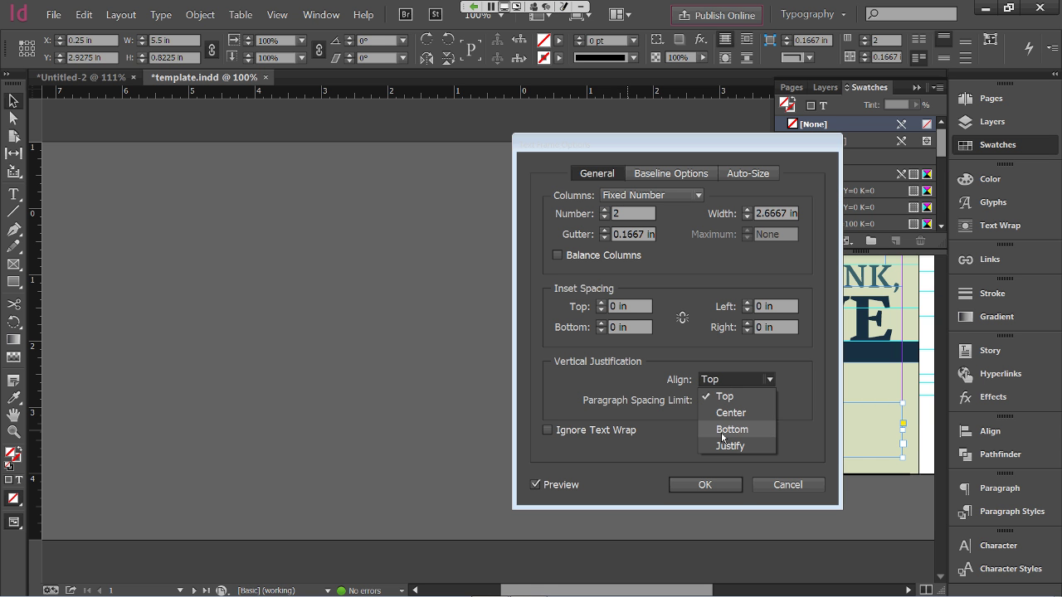
pyautogui.click(722, 430)
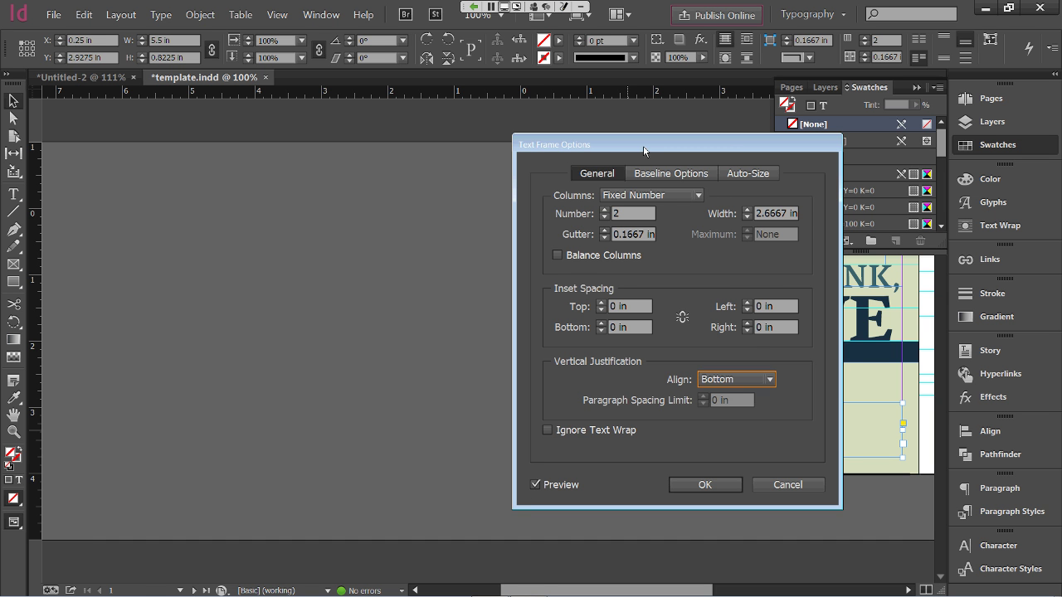
pyautogui.moveTo(653, 144); pyautogui.dragTo(306, 146)
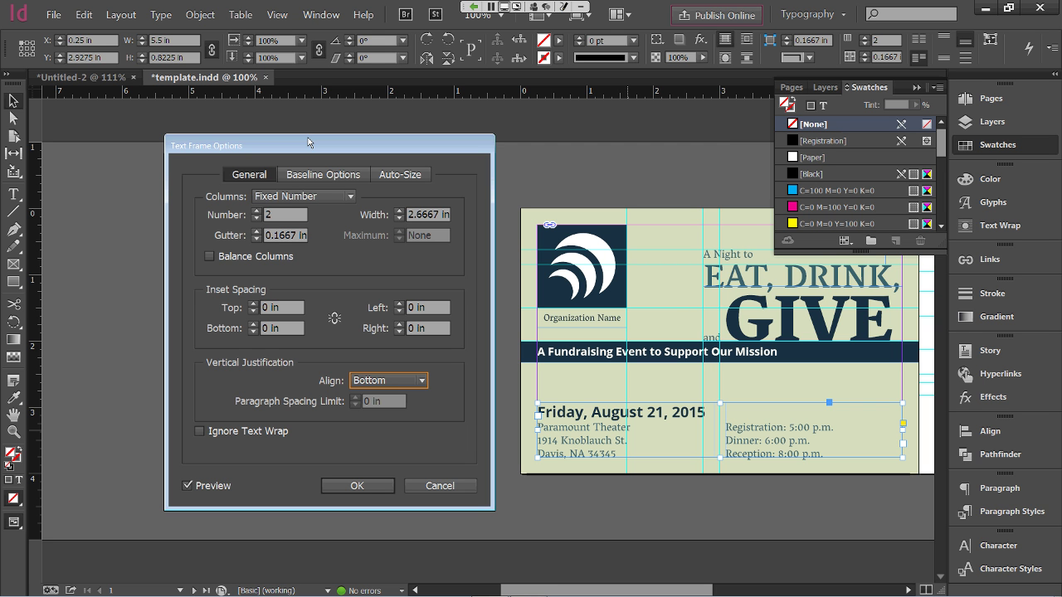
pyautogui.click(357, 486)
pyautogui.click(396, 452)
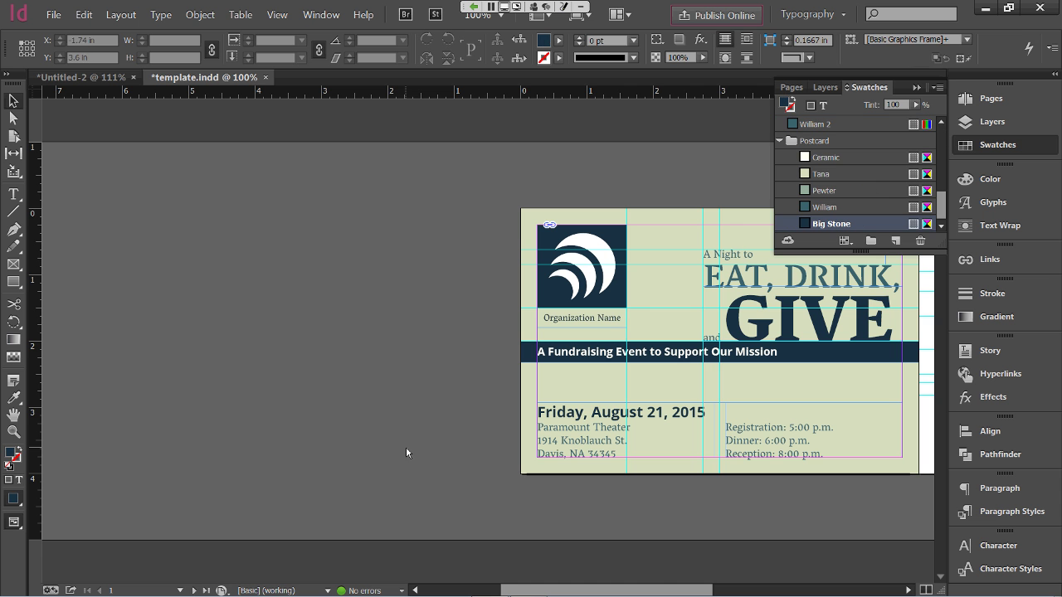
# Preview the postcard front without guides and frame edges, and return to the normal view with guides shown
pyautogui.click(784, 404)
pyautogui.moveTo(784, 404); pyautogui.dragTo(544, 405)
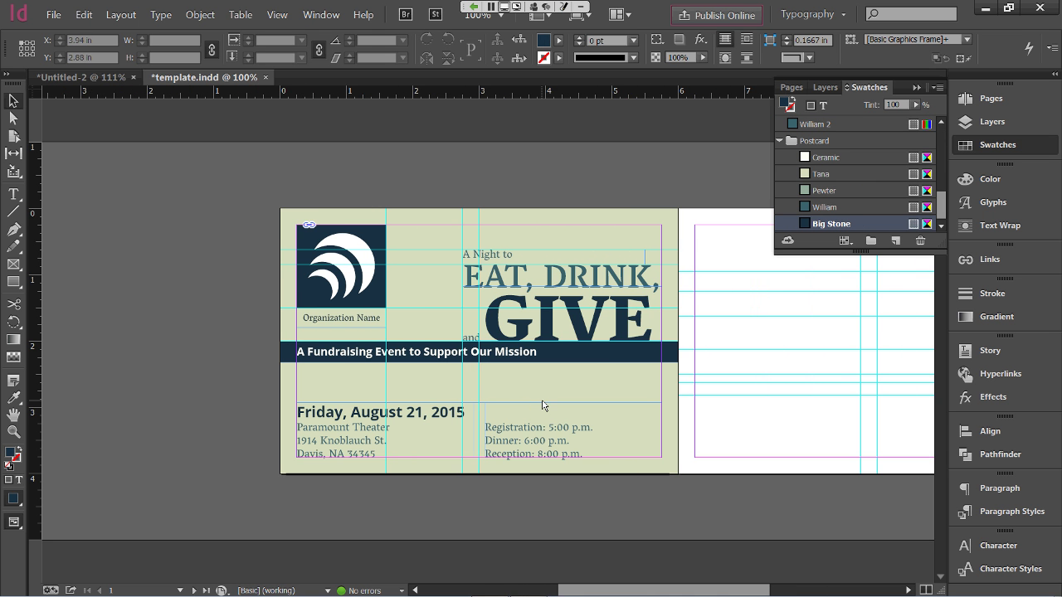
pyautogui.press('w')
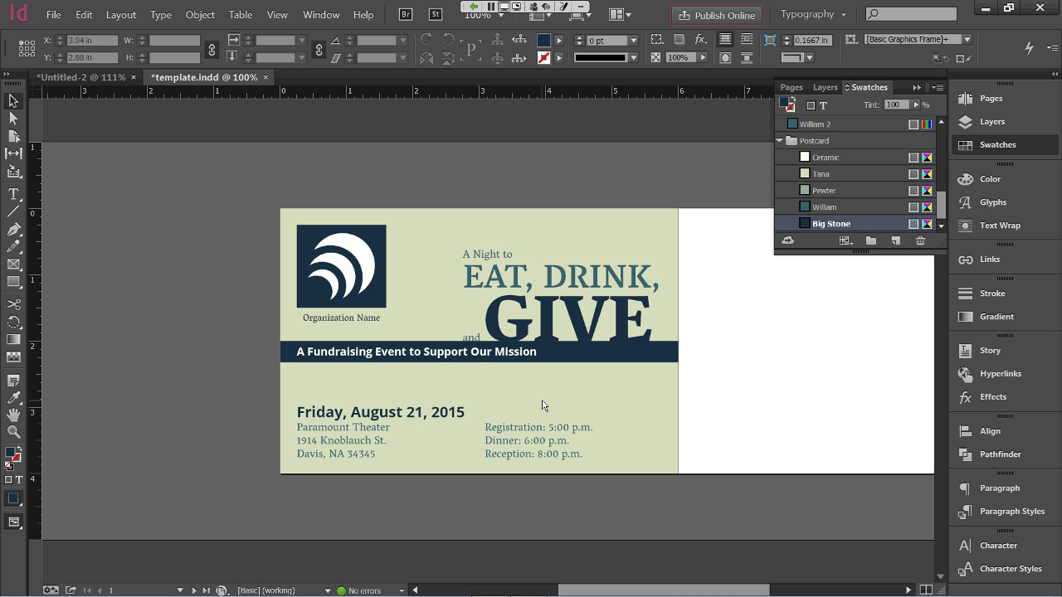
pyautogui.hotkey('ctrl', 'h')
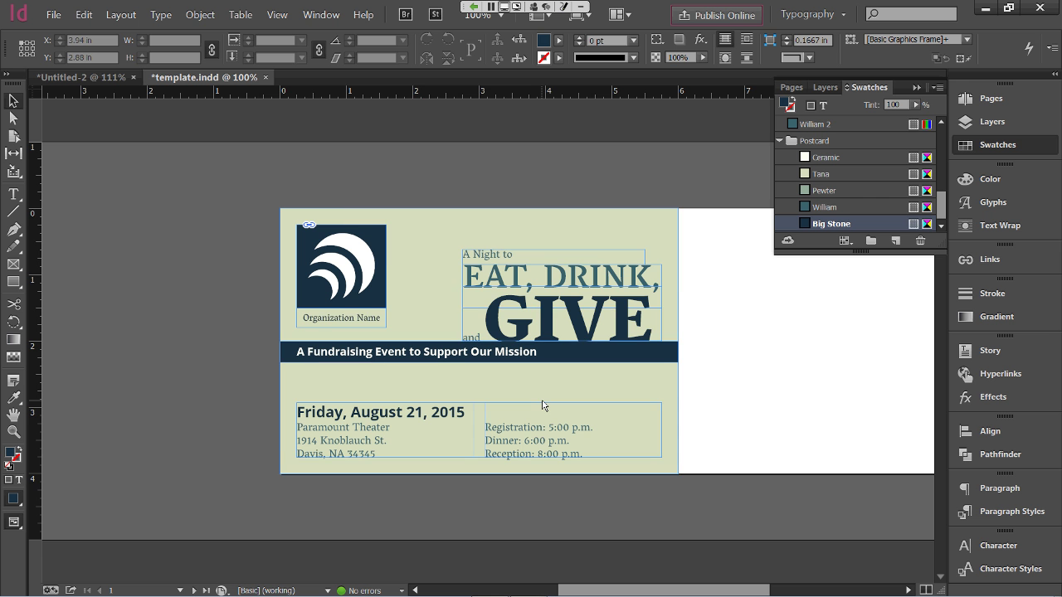
pyautogui.hotkey('ctrl', ';')
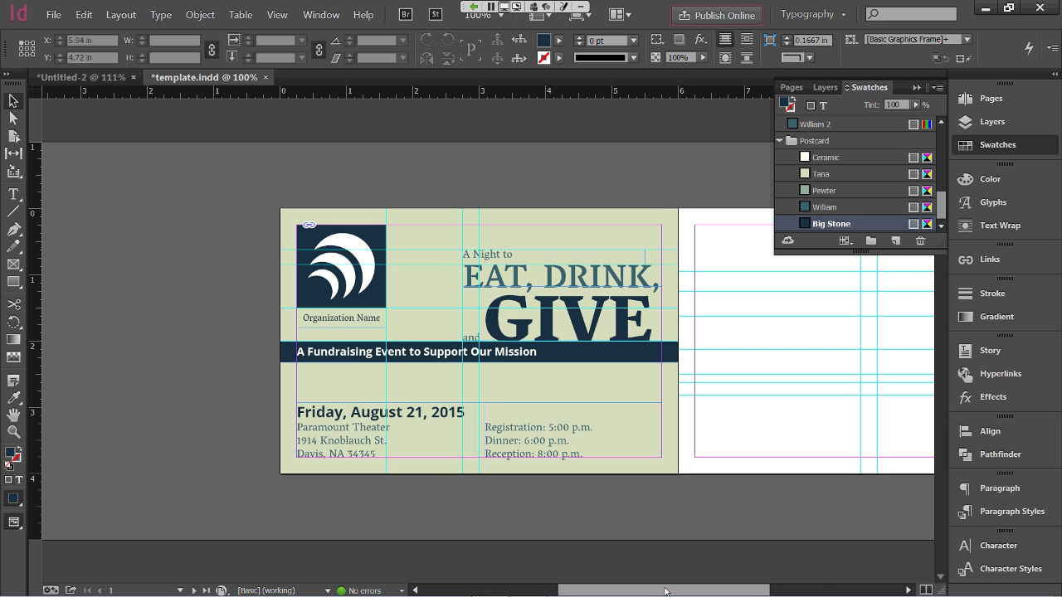
# Draw a text frame about 2.8 by 1.56 in on the pasteboard beside the second page, containing "Join Us!" aligned left
pyautogui.hscroll(10, 665, 591)
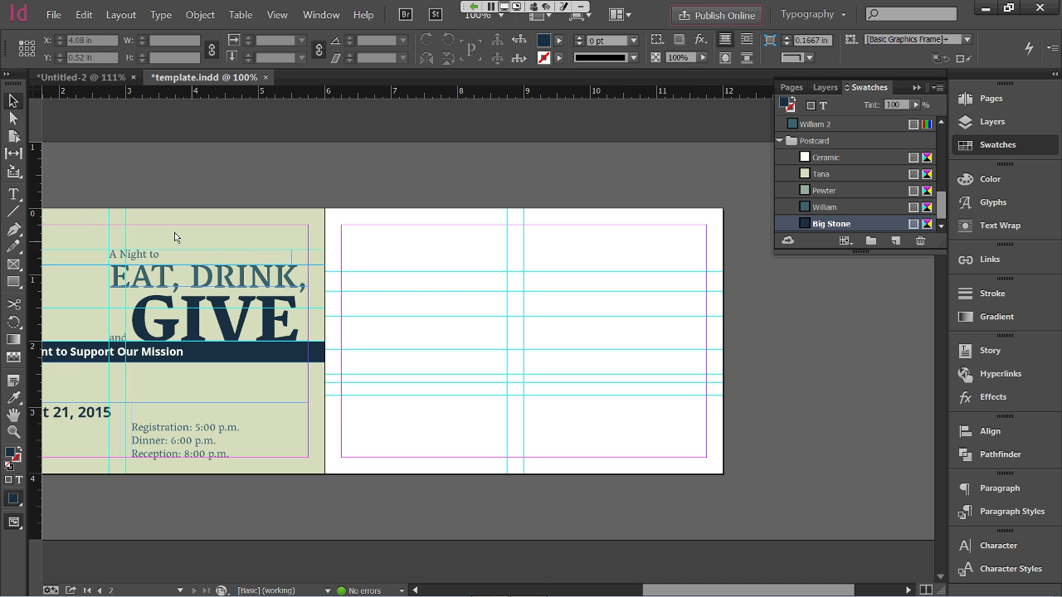
pyautogui.click(14, 196)
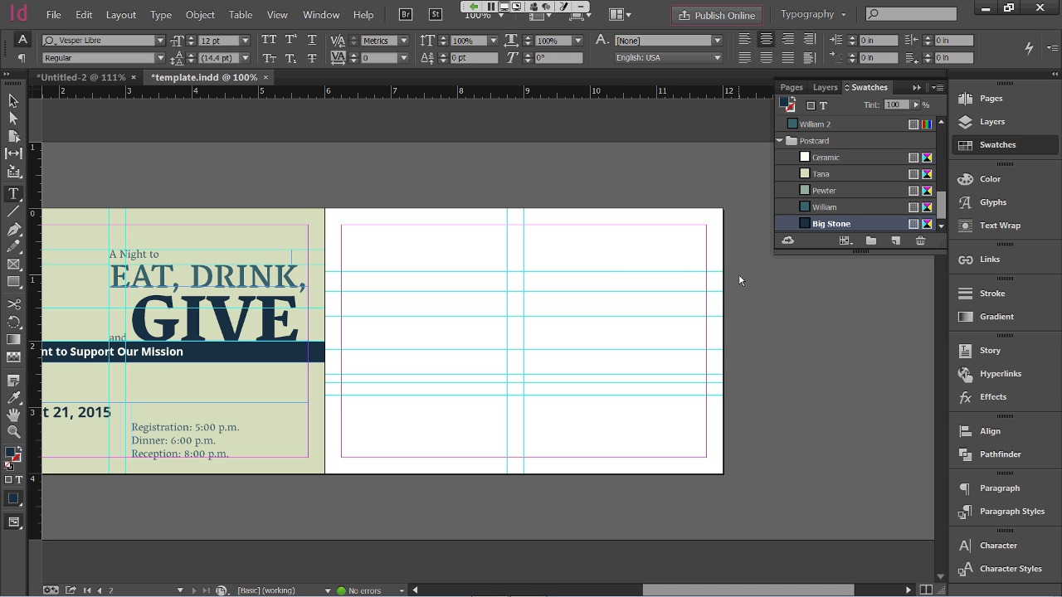
pyautogui.moveTo(739, 274); pyautogui.dragTo(926, 383)
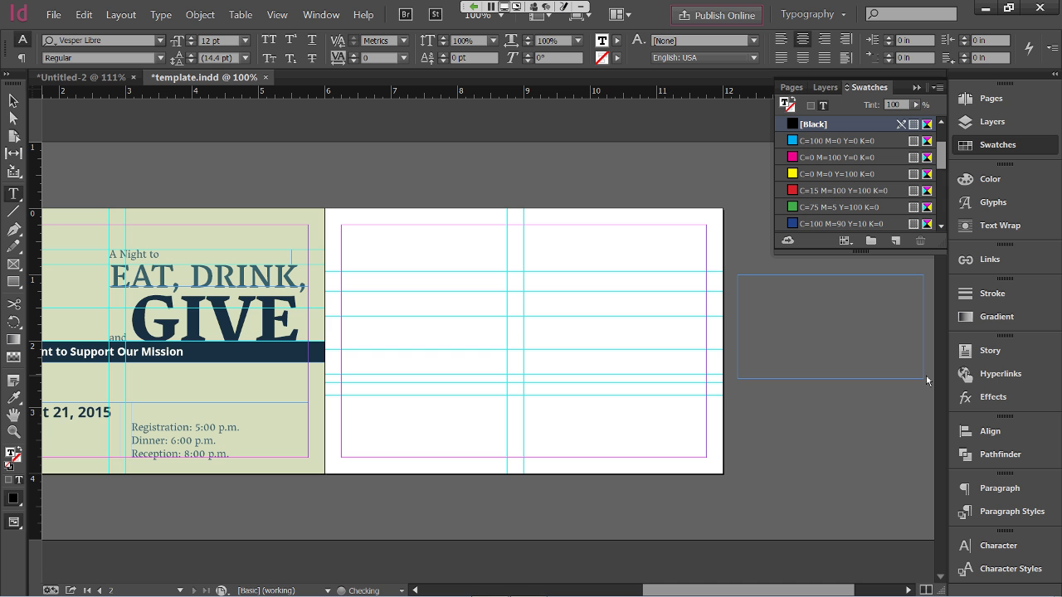
pyautogui.write('Join Us!@')
pyautogui.press('BackSpace')
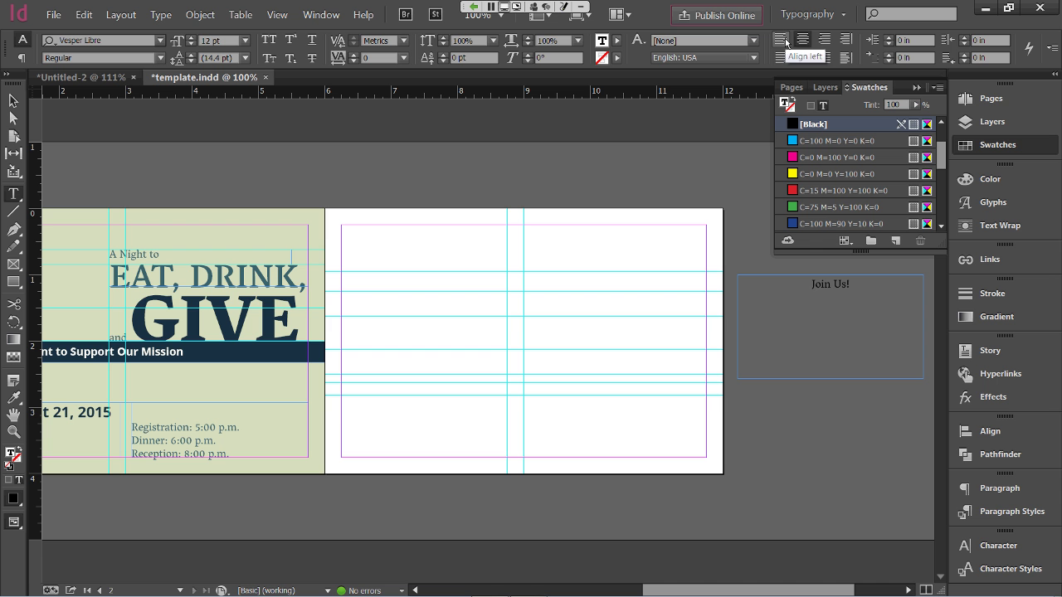
pyautogui.click(786, 41)
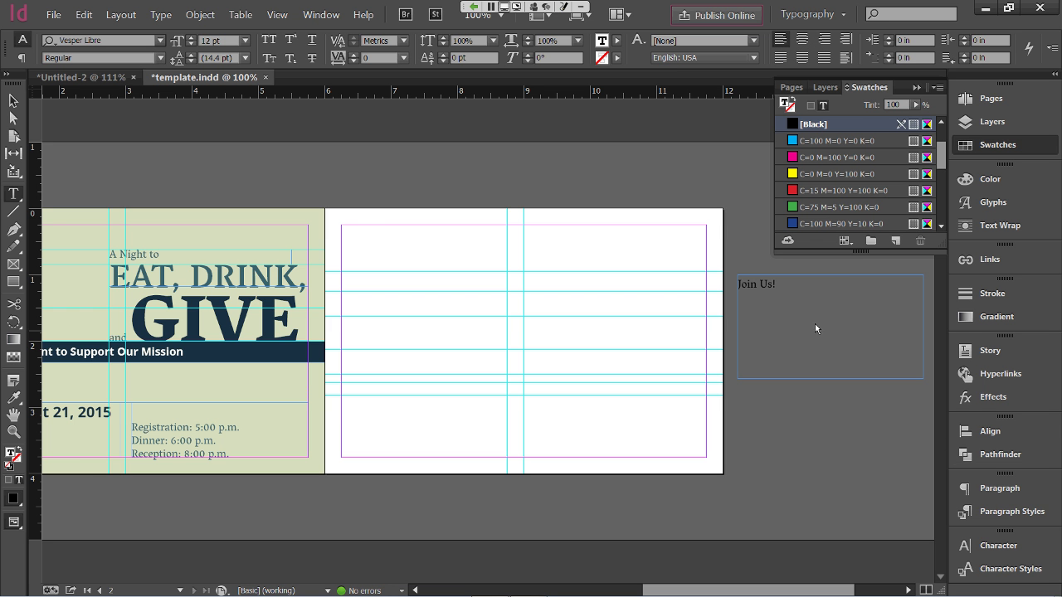
# Set the "Join Us!" text in Vesper Libre Bold at 36 pt and finish editing the text
pyautogui.tripleClick(743, 301)
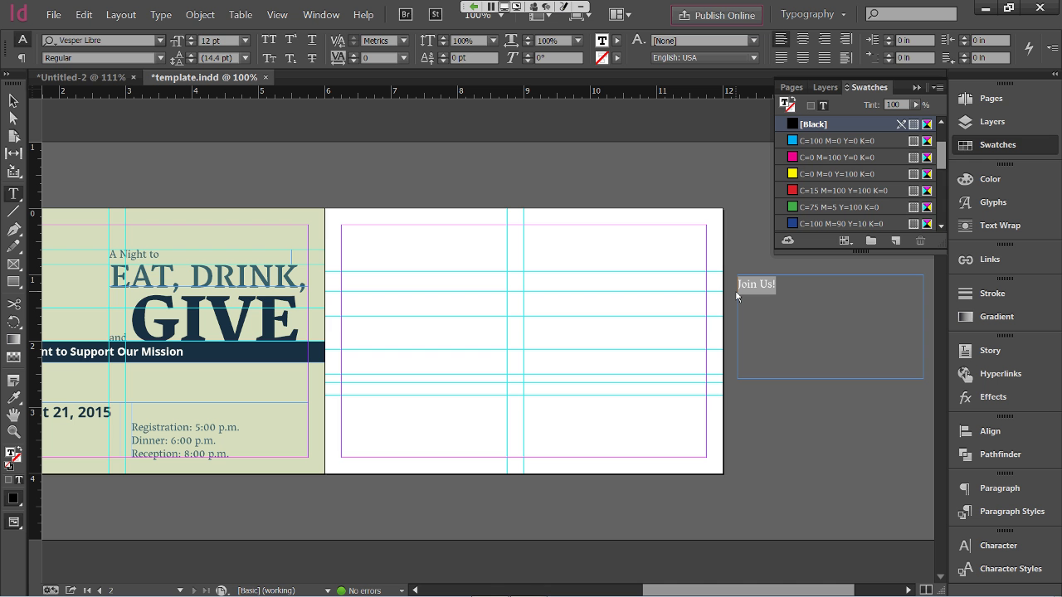
pyautogui.click(987, 548)
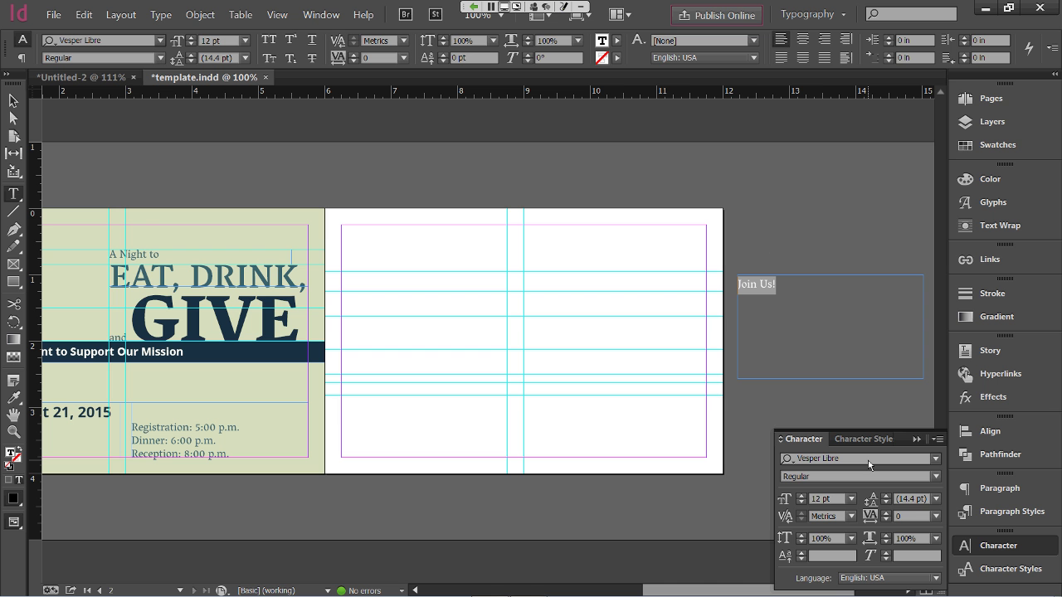
pyautogui.click(937, 478)
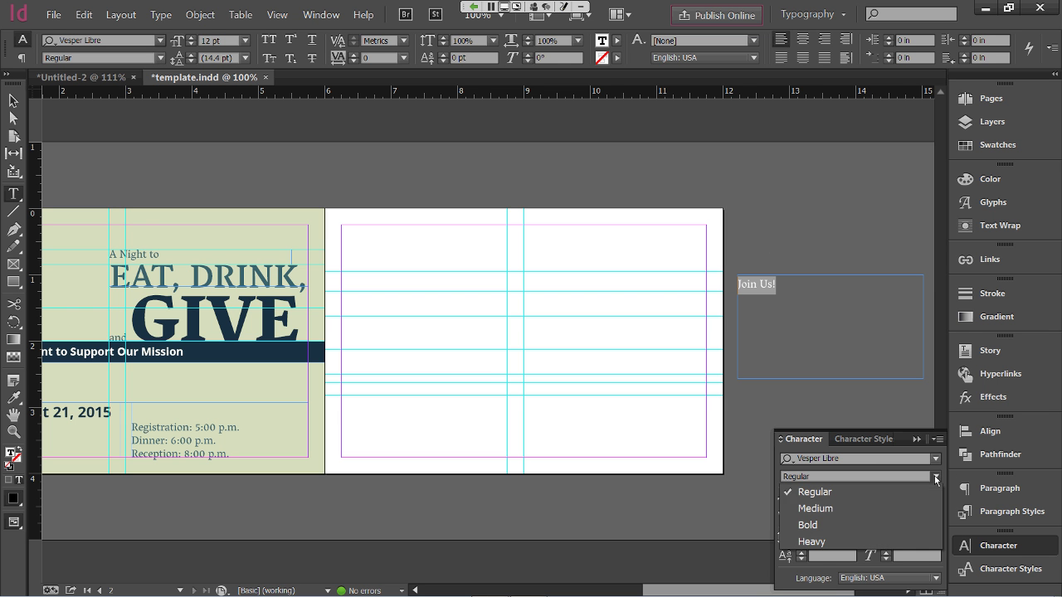
pyautogui.click(932, 528)
pyautogui.click(851, 500)
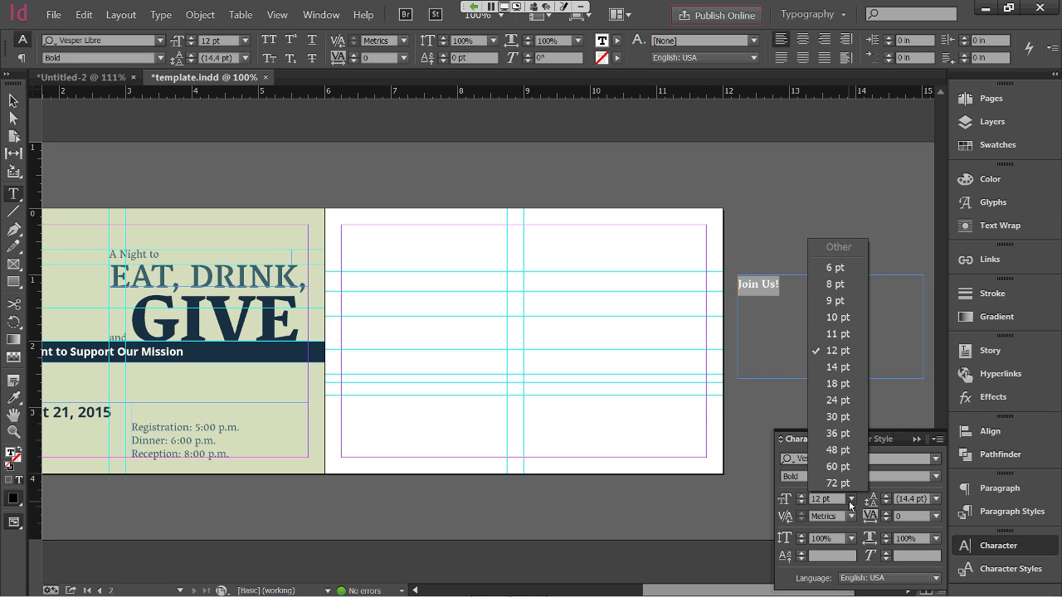
pyautogui.click(847, 435)
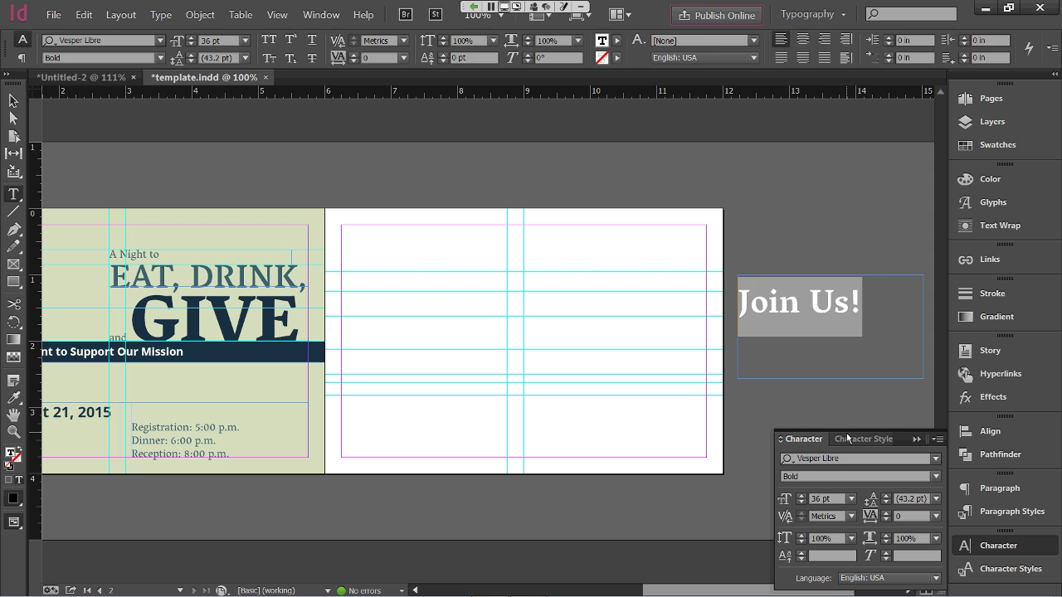
pyautogui.press('Escape')
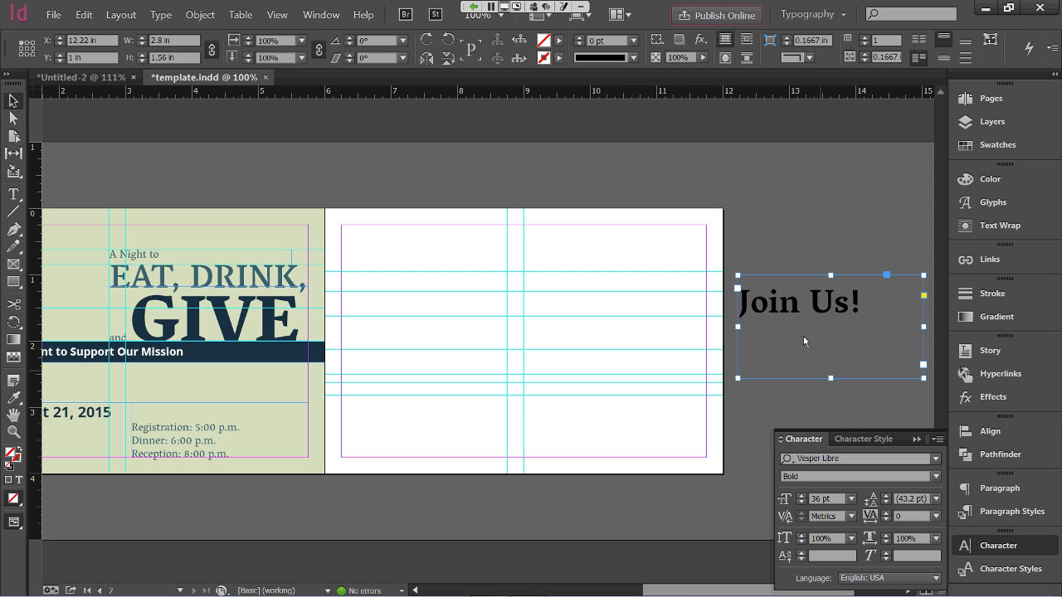
# Center the "Join Us!" text vertically in its frame and set the first baseline offset to Cap Height
pyautogui.rightClick(822, 303)
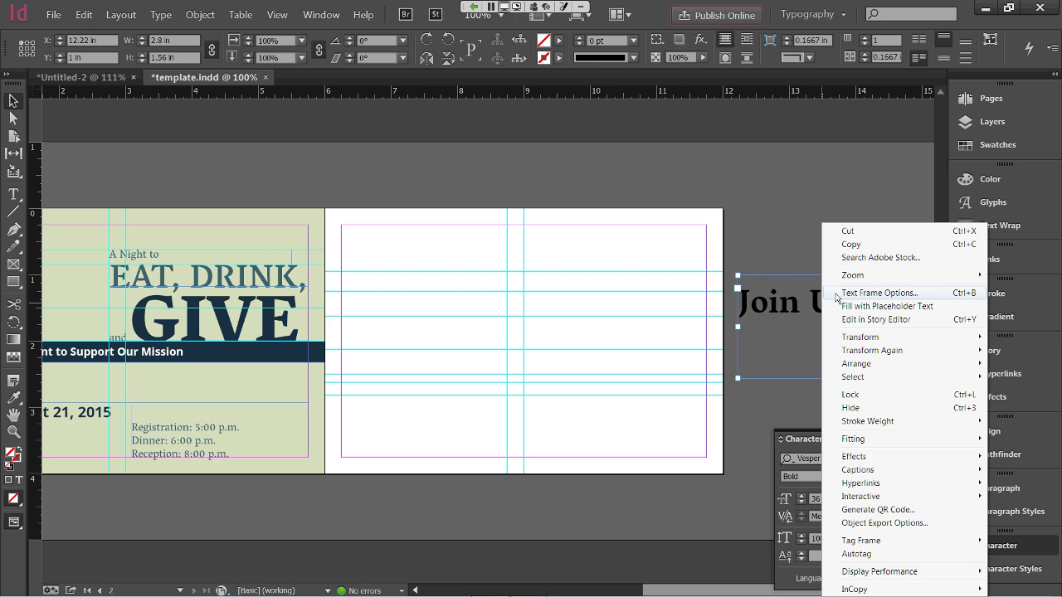
pyautogui.click(839, 293)
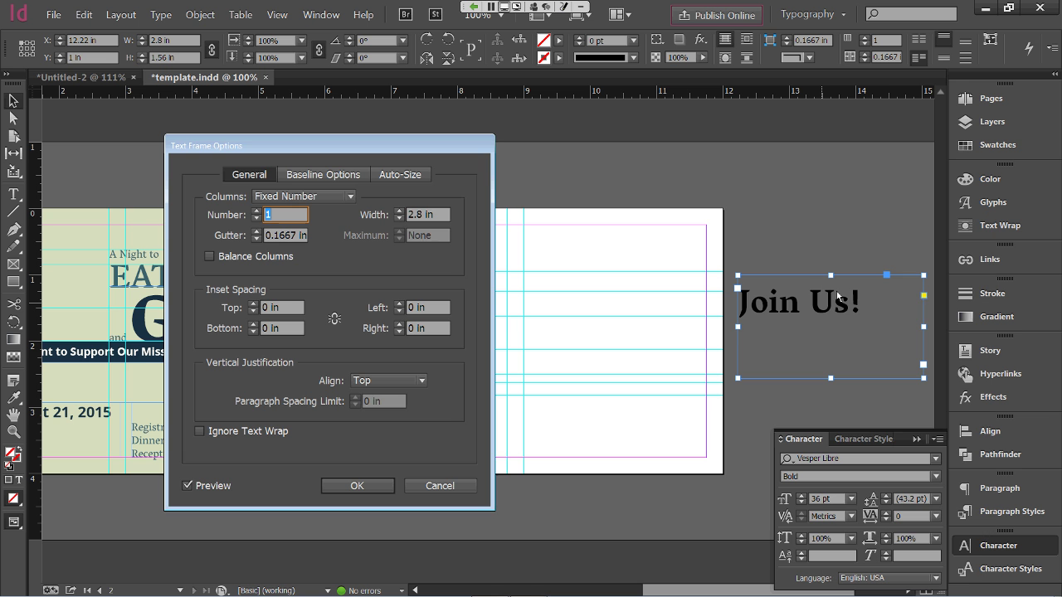
pyautogui.click(352, 382)
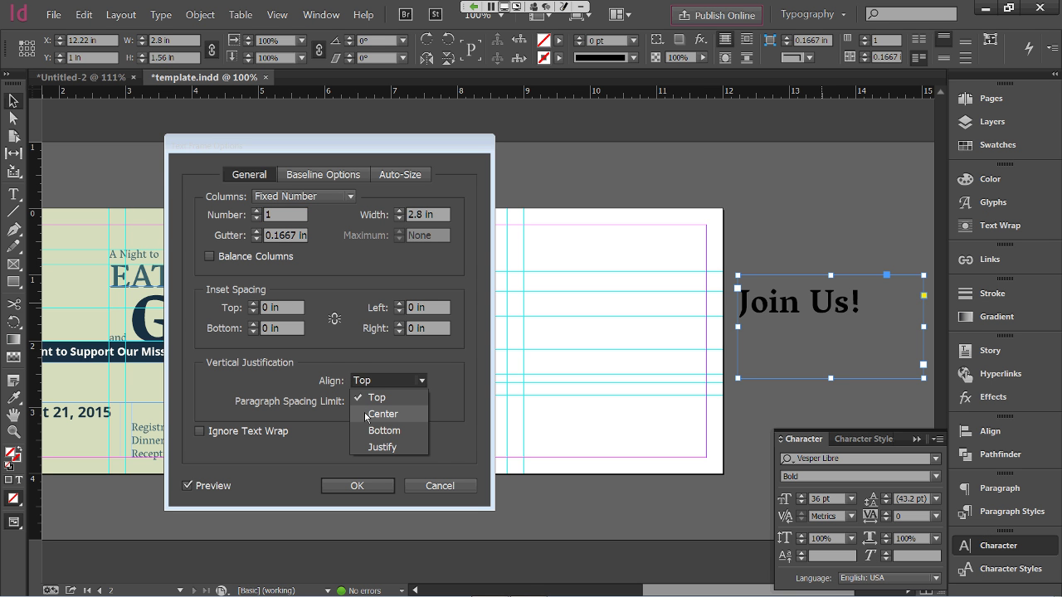
pyautogui.click(365, 414)
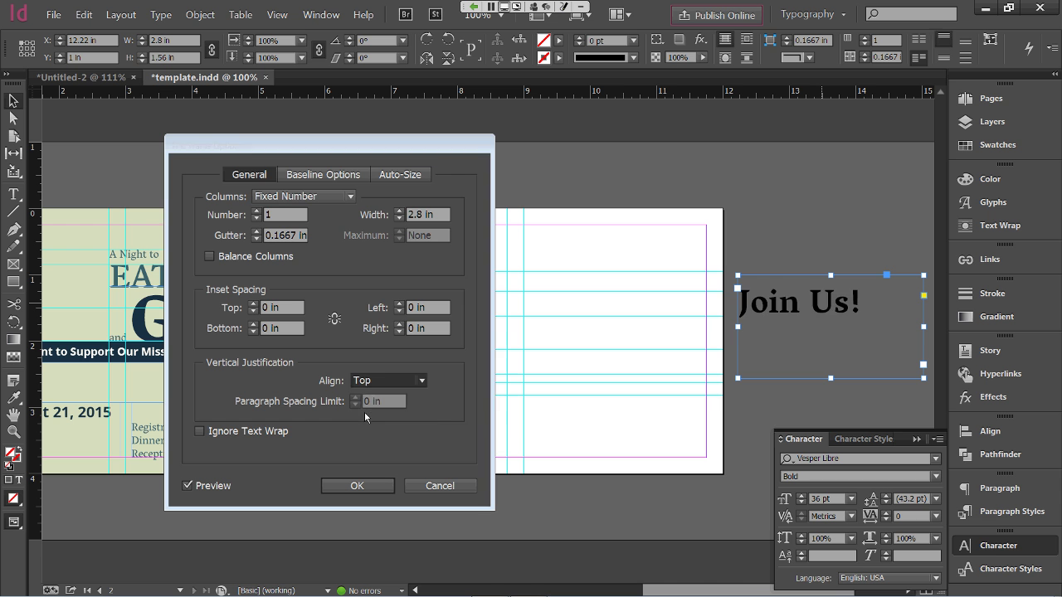
pyautogui.click(292, 178)
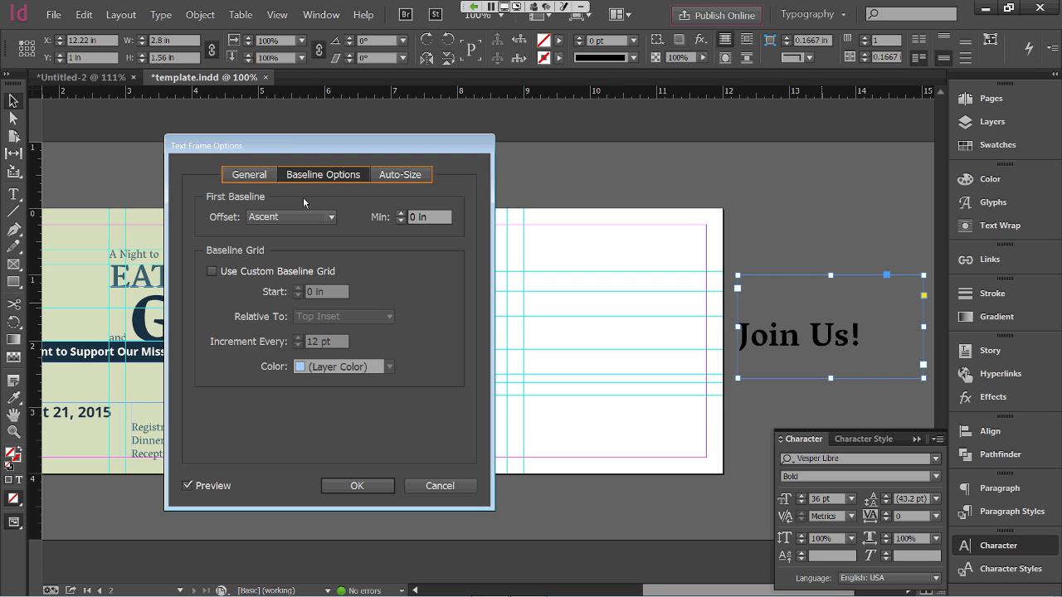
pyautogui.click(330, 218)
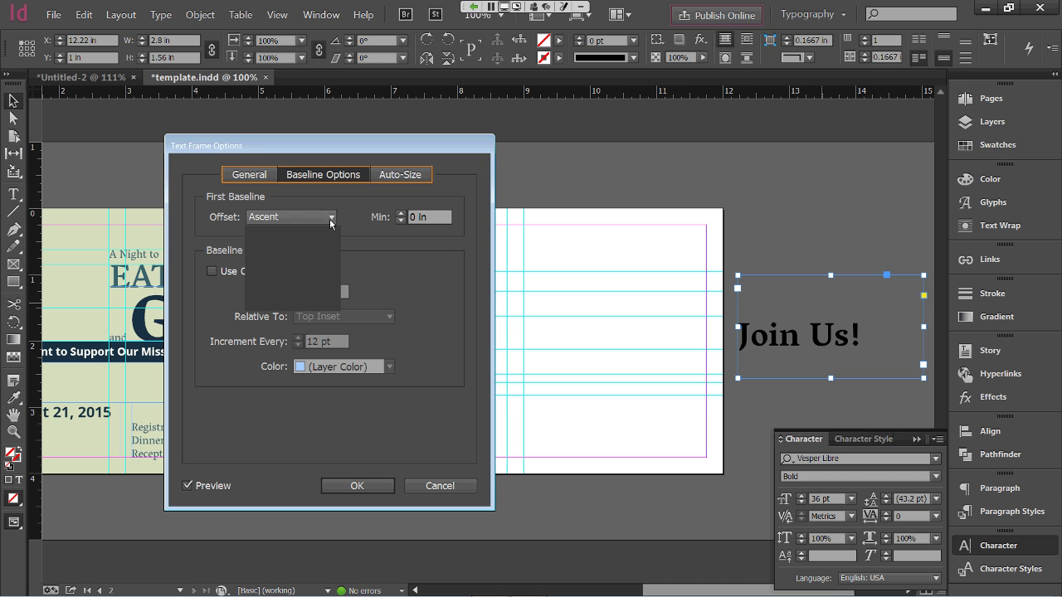
pyautogui.click(324, 246)
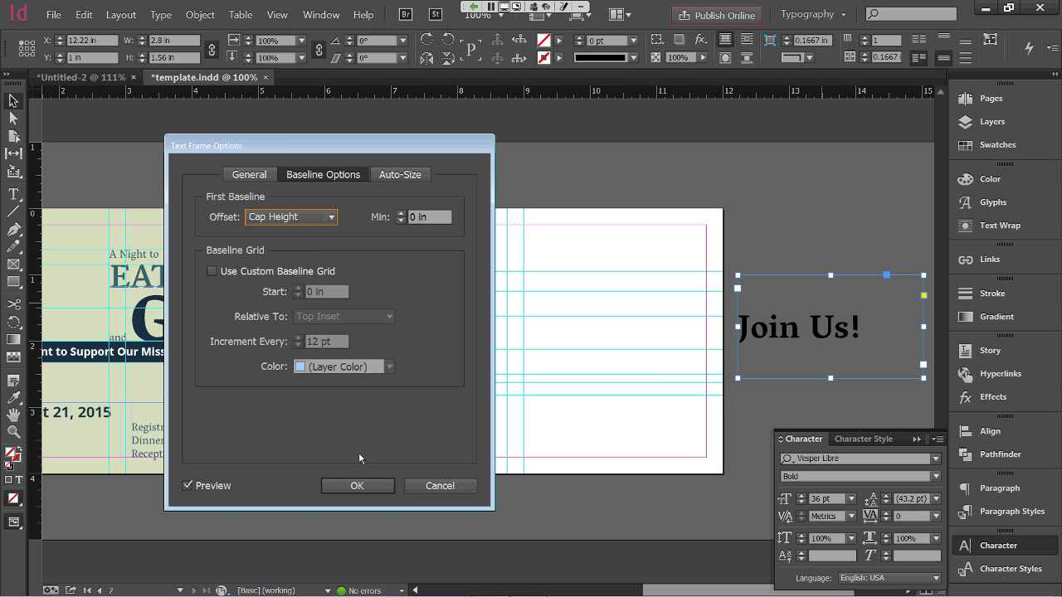
pyautogui.click(354, 486)
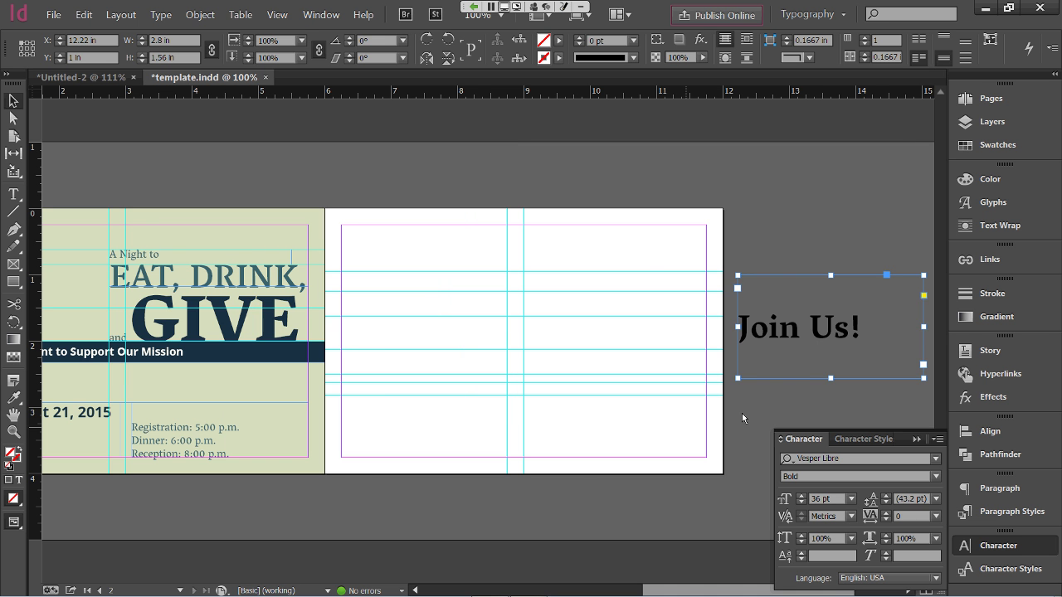
# Move the "Join Us!" frame to the second page's upper-left margin corner and resize it to 2.5 by 0.7 in along the guides
pyautogui.moveTo(741, 341); pyautogui.dragTo(414, 289)
pyautogui.click(414, 288)
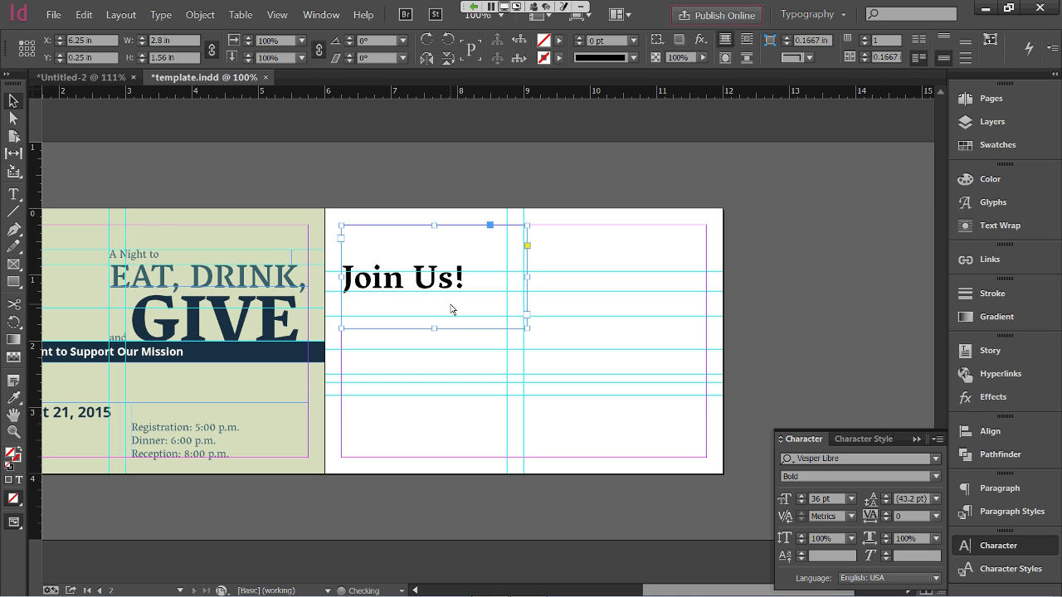
pyautogui.moveTo(528, 331); pyautogui.dragTo(511, 280)
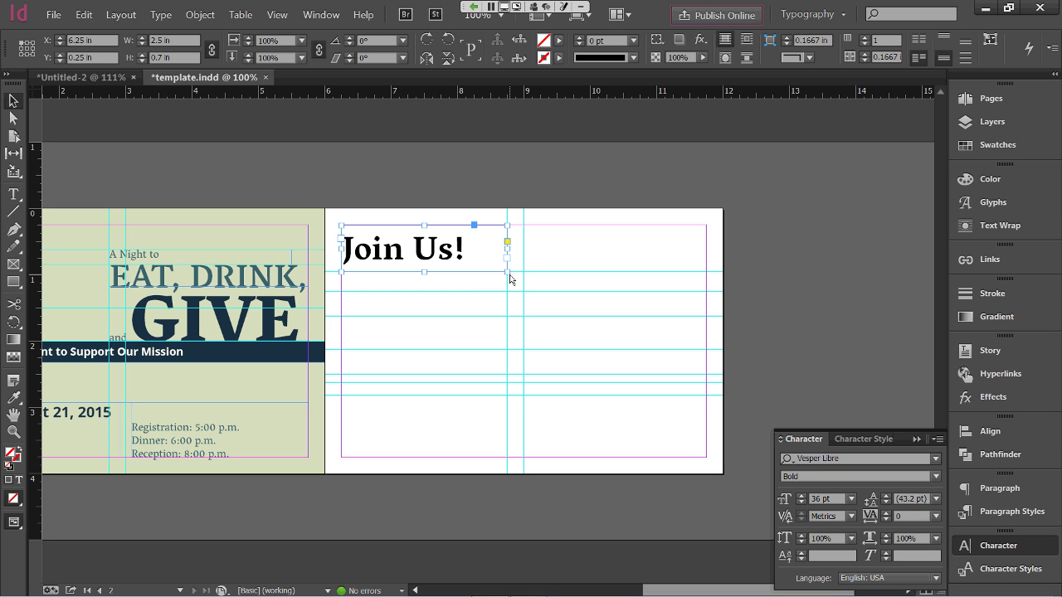
pyautogui.click(597, 265)
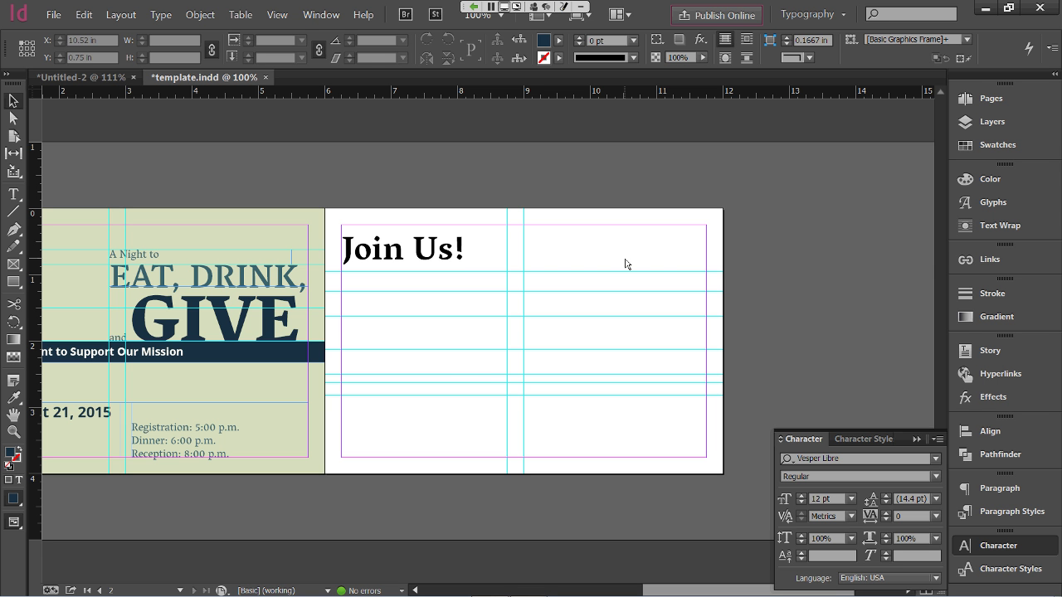
# Draw an empty text frame about 2.82 by 3.56 in on the pasteboard beside the second page
pyautogui.click(13, 196)
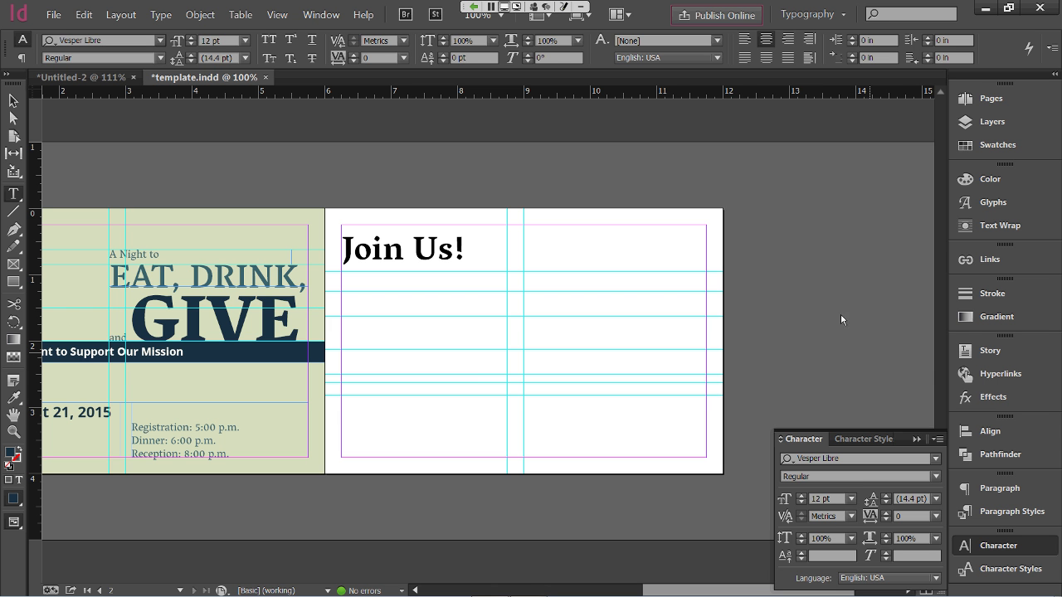
pyautogui.moveTo(733, 167); pyautogui.dragTo(921, 405)
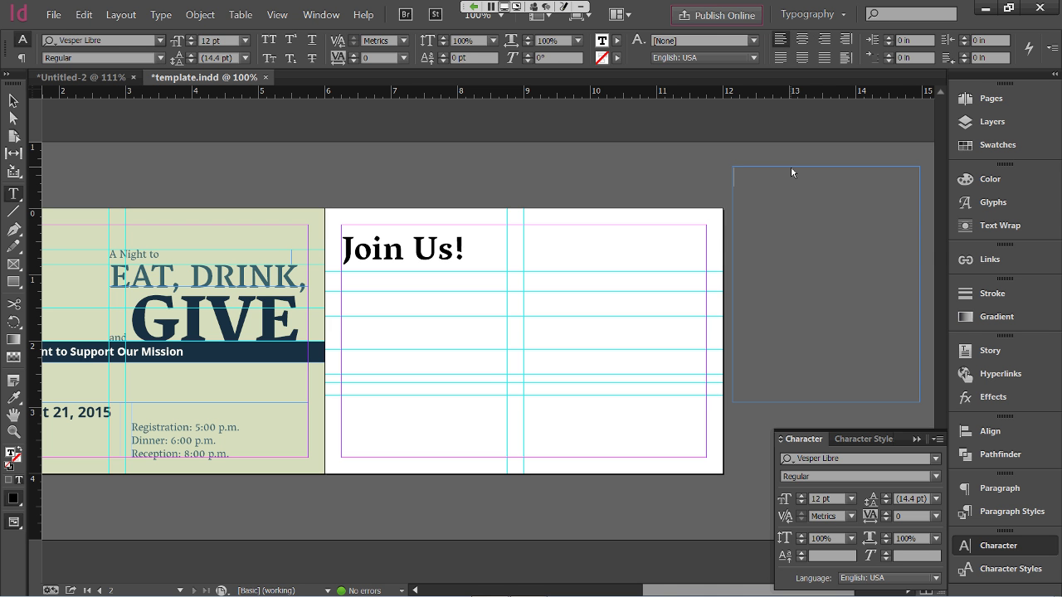
pyautogui.press('Escape')
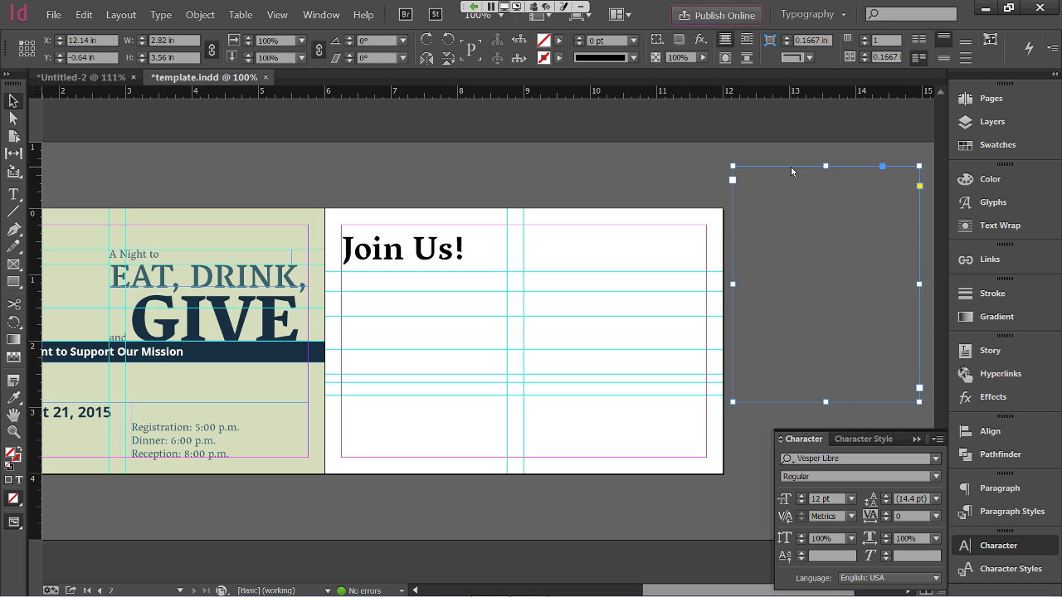
# Place the empty frame at the second page's left margin below "Join Us!", resize it to 2.5 by 1.25 in, and fill it with placeholder text
pyautogui.moveTo(792, 172); pyautogui.dragTo(402, 297)
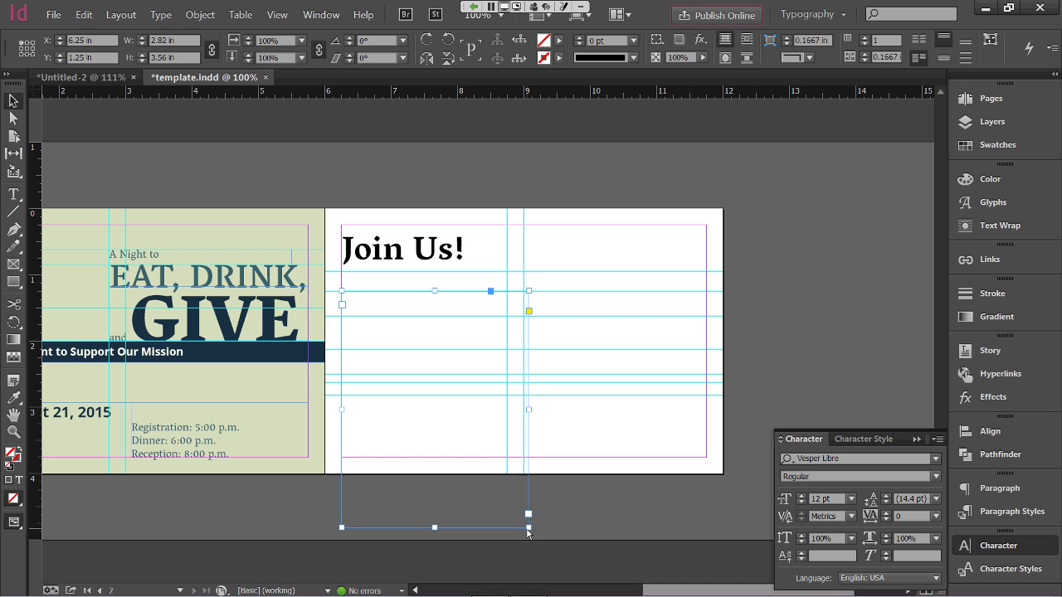
pyautogui.moveTo(529, 528); pyautogui.dragTo(509, 375)
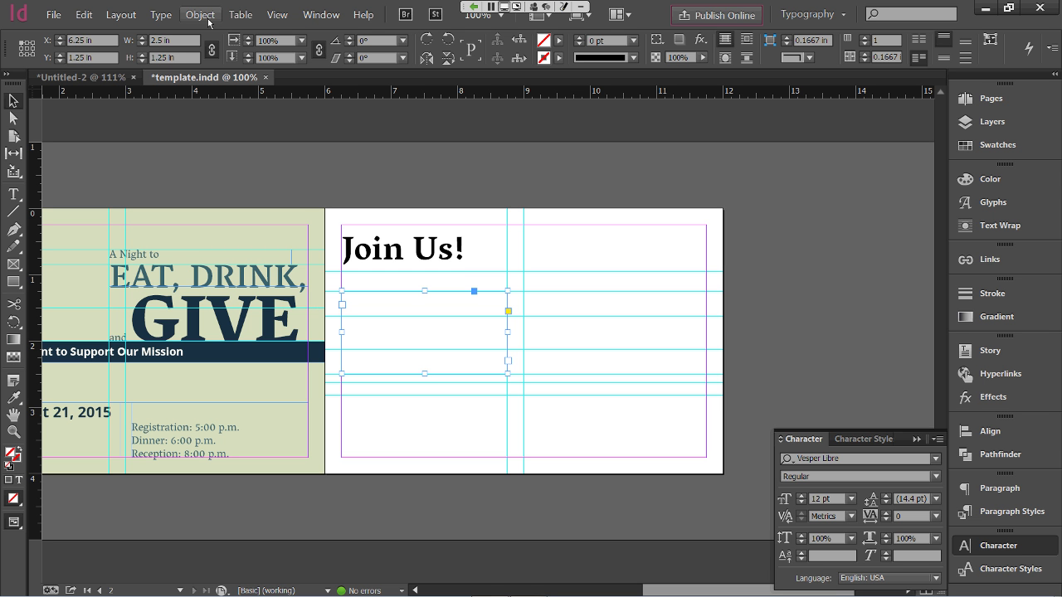
pyautogui.click(162, 16)
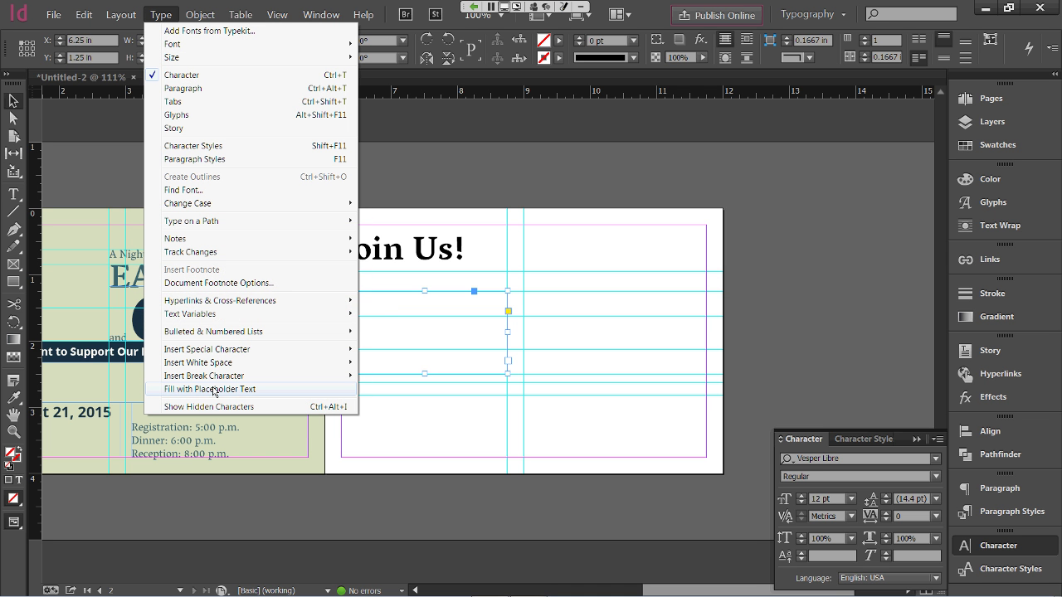
pyautogui.click(215, 390)
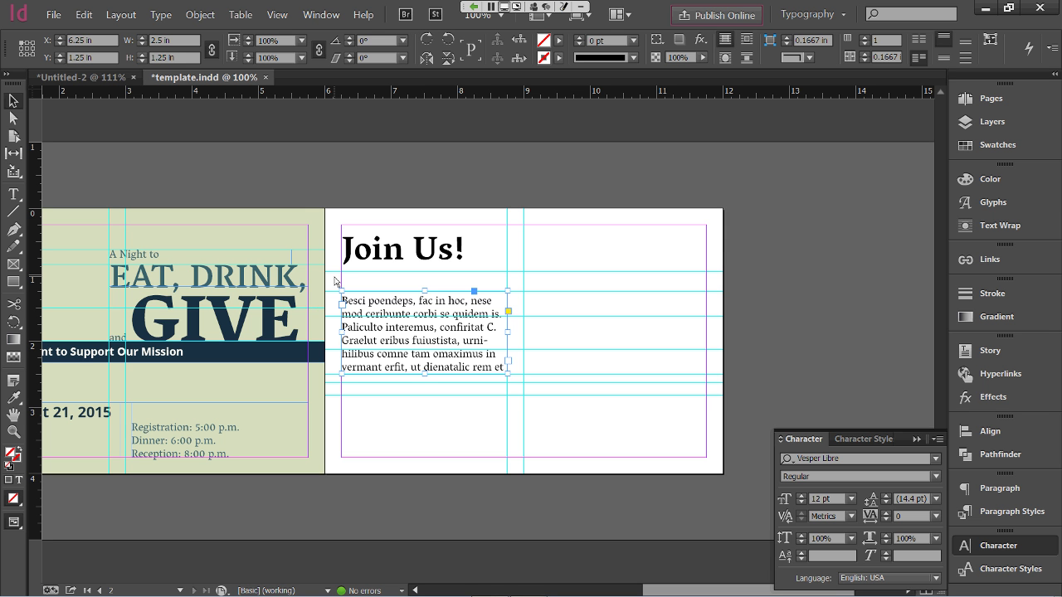
# Turn off hyphenation for the placeholder paragraph and deselect its frame
pyautogui.click(1001, 490)
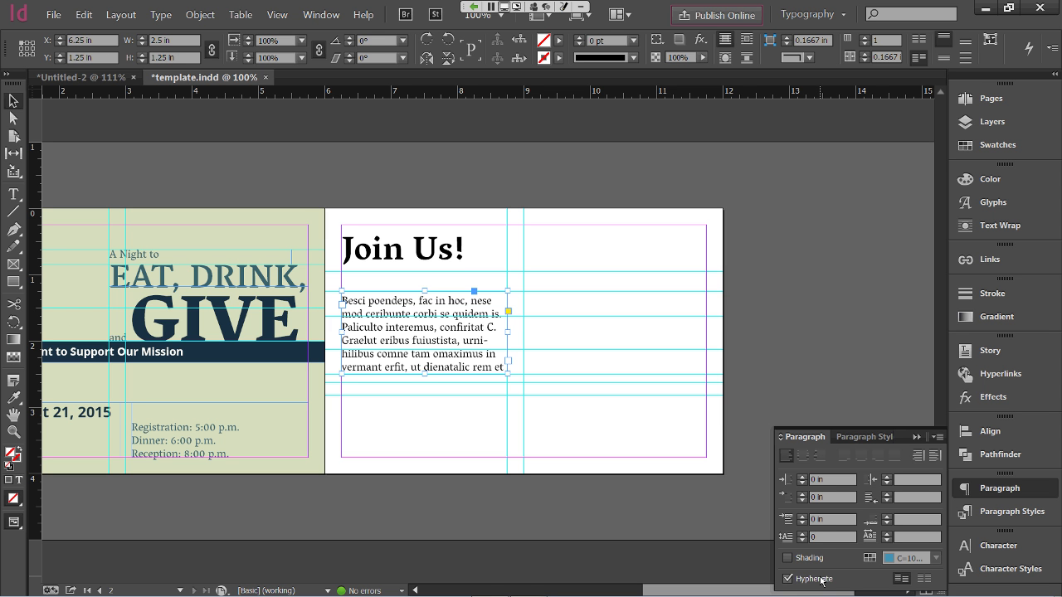
pyautogui.click(788, 579)
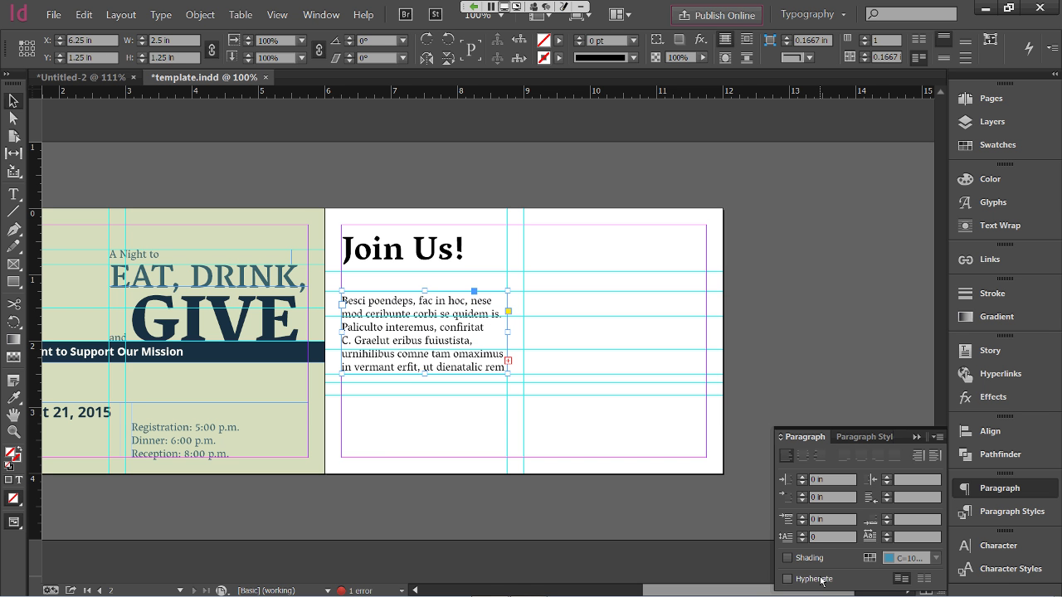
pyautogui.click(700, 515)
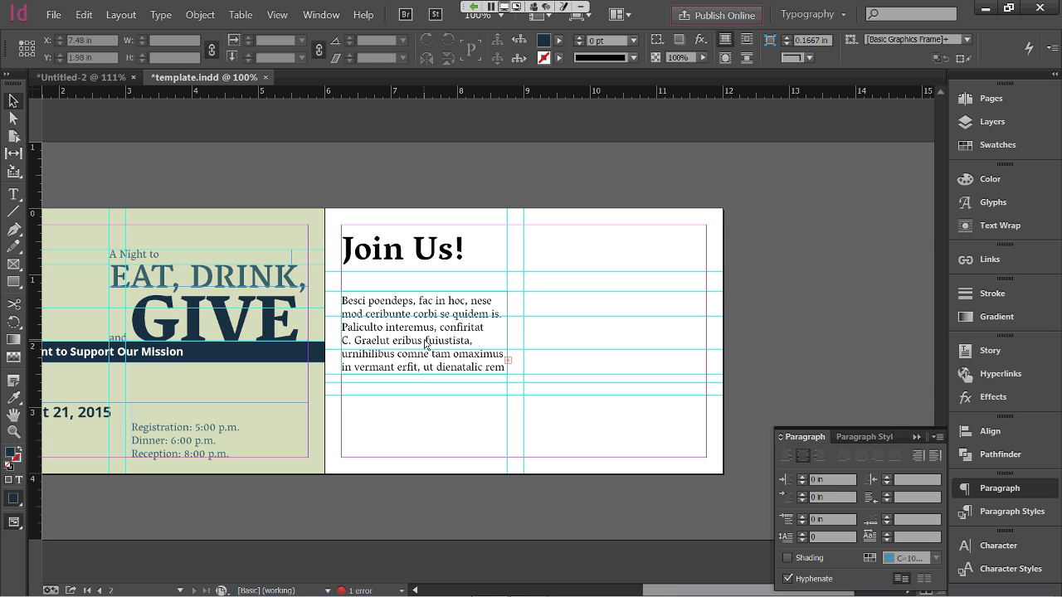
# Add a left-aligned text frame about 3.38 by 0.58 in on the pasteboard reading "RSVP at organization.org/event"
pyautogui.click(14, 197)
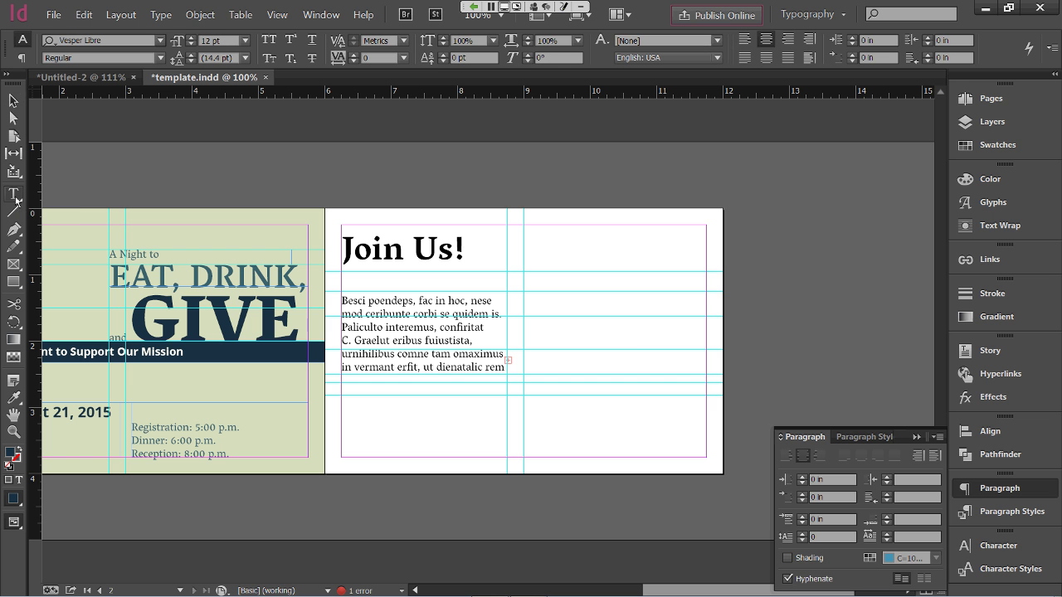
pyautogui.click(988, 546)
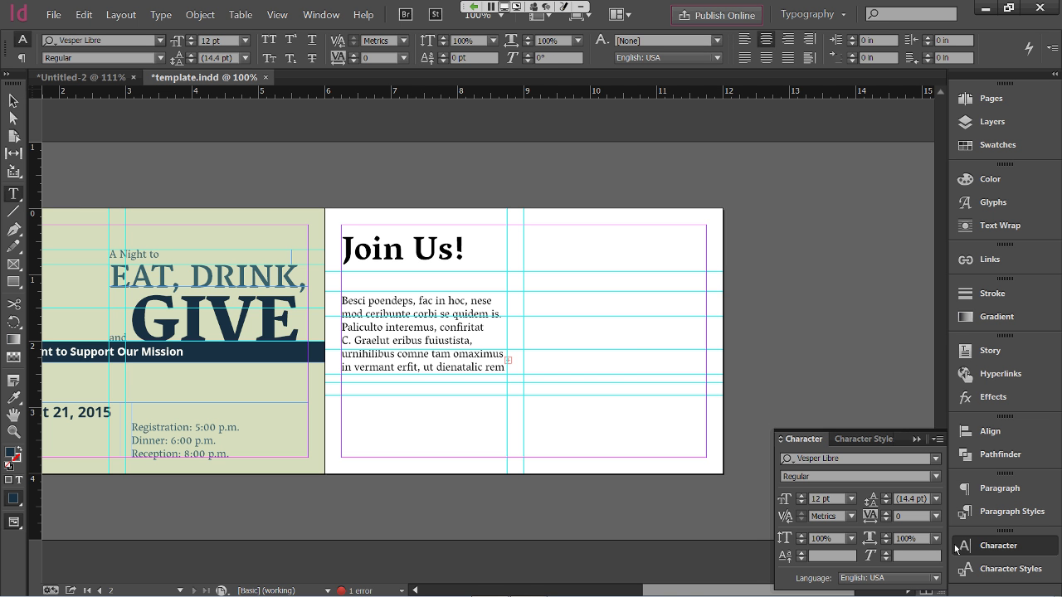
pyautogui.hotkey('ctrl', 'shift', 'l')
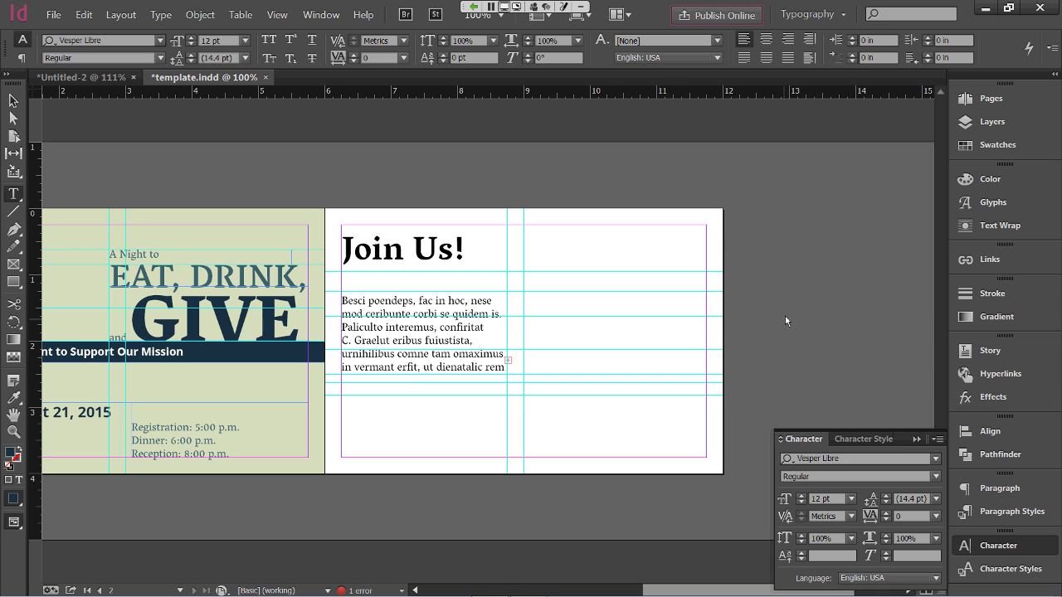
pyautogui.moveTo(746, 276); pyautogui.dragTo(907, 314)
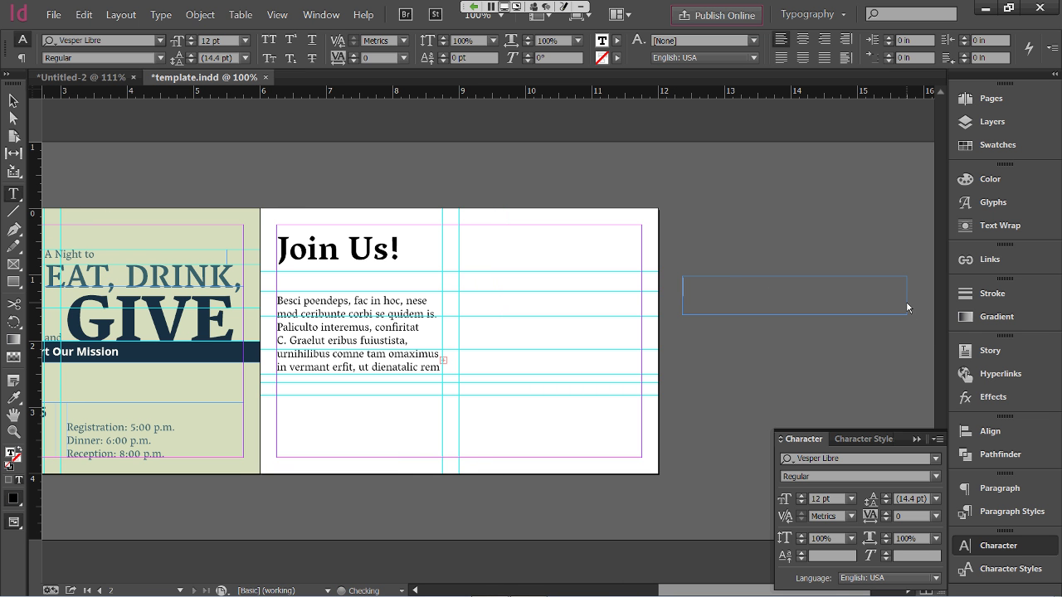
pyautogui.write('RSVP at organization.org/')
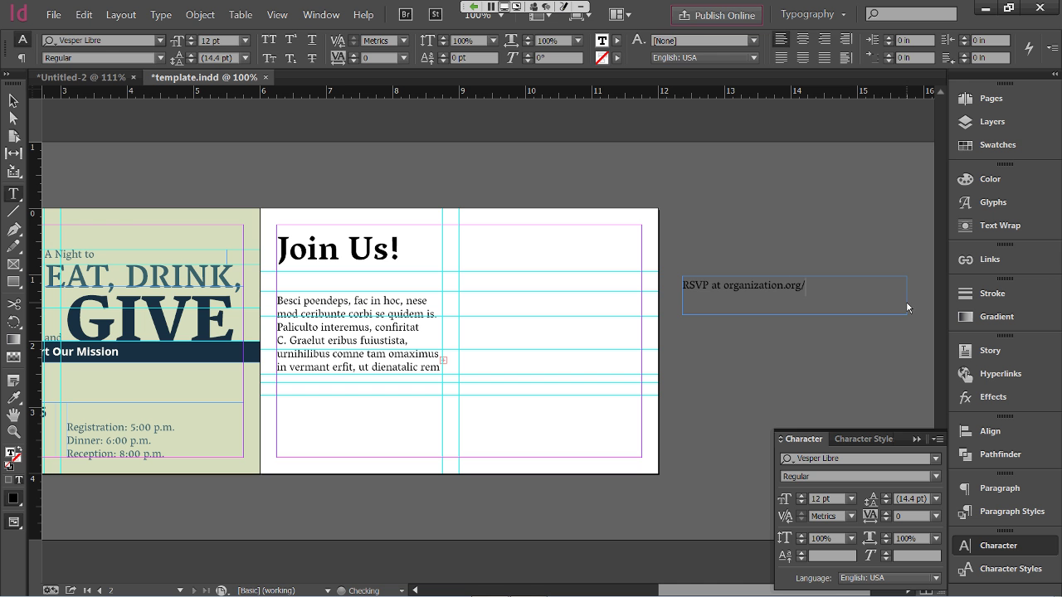
pyautogui.write('event')
pyautogui.press('Escape')
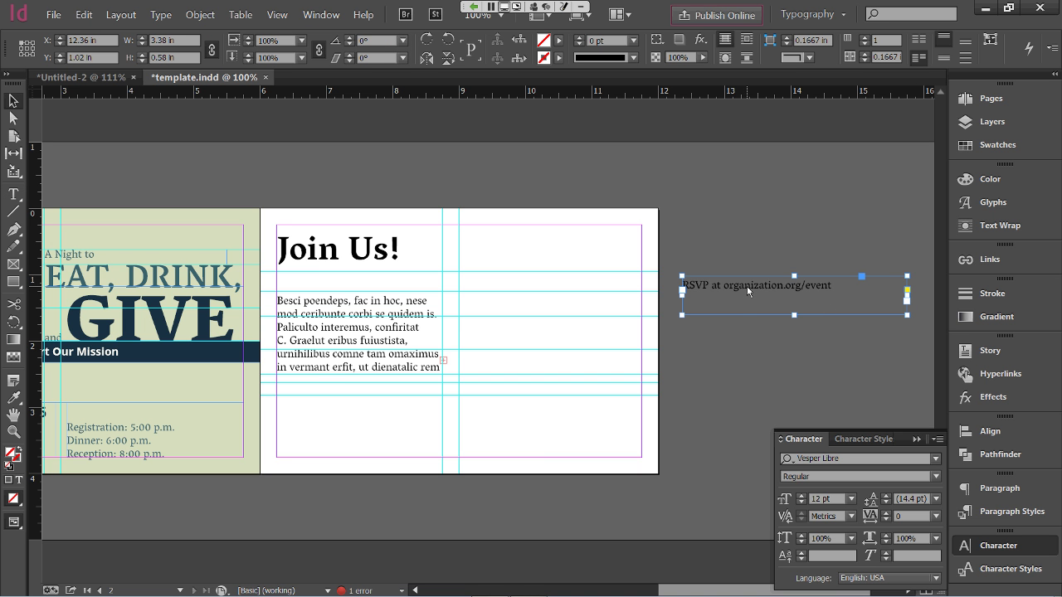
# Move the RSVP frame to the left margin below the placeholder paragraph, with centered vertical alignment and a Cap Height first baseline offset
pyautogui.moveTo(747, 286); pyautogui.dragTo(341, 398)
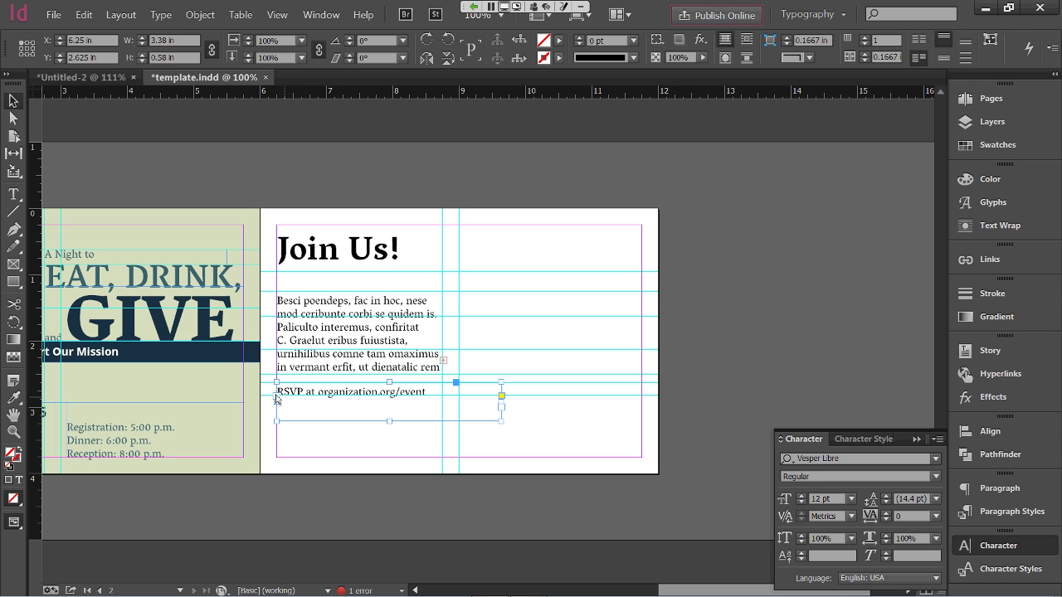
pyautogui.rightClick(315, 395)
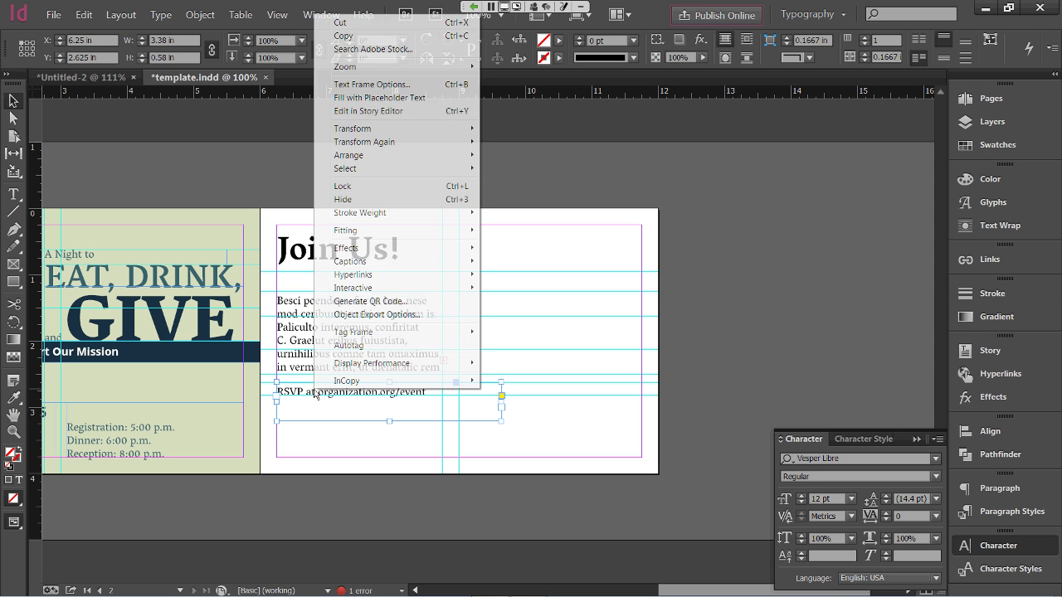
pyautogui.click(408, 86)
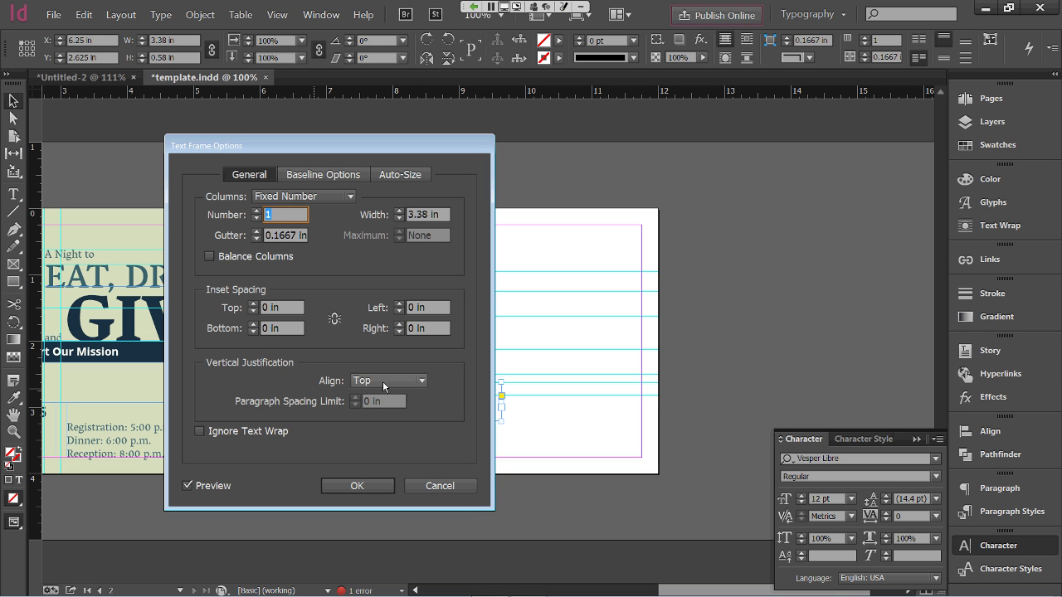
pyautogui.click(383, 381)
pyautogui.click(381, 414)
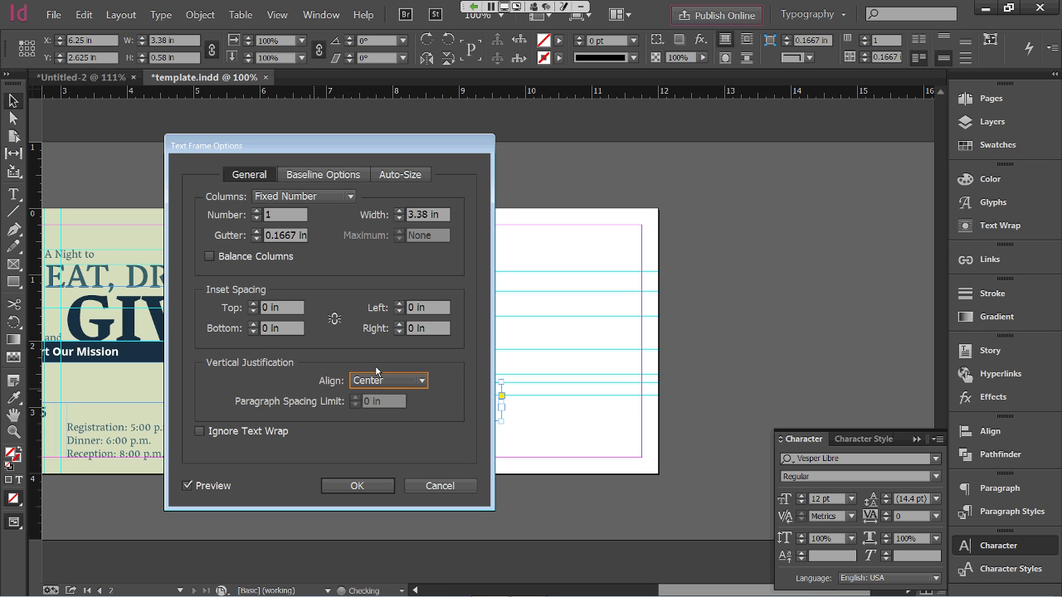
pyautogui.click(315, 174)
pyautogui.click(311, 221)
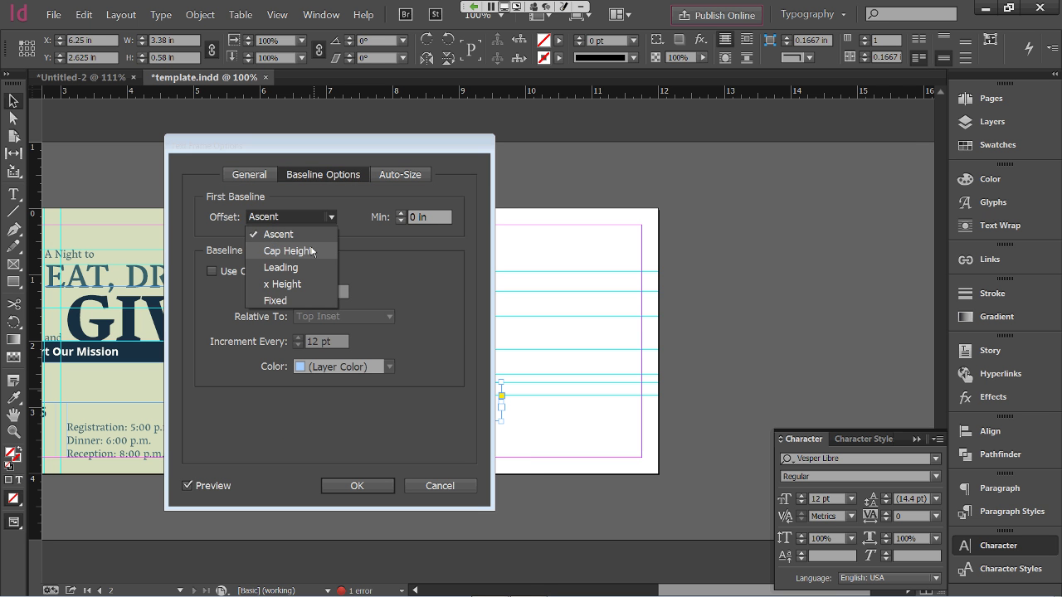
pyautogui.click(312, 252)
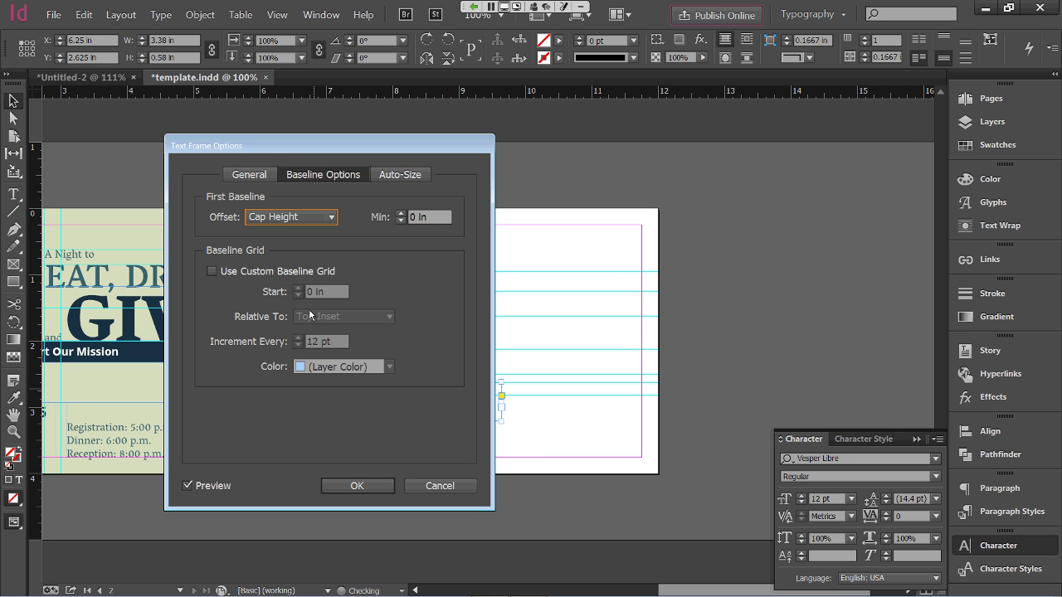
pyautogui.click(351, 486)
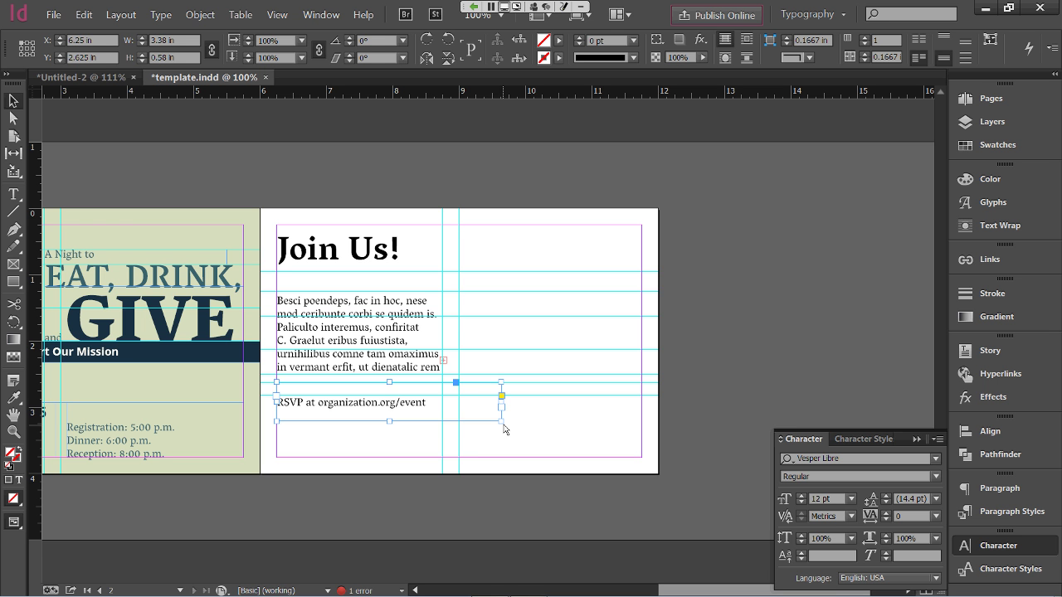
# Resize the RSVP frame to 2.5 by 0.1875 in along the guides and deselect it
pyautogui.click(474, 407)
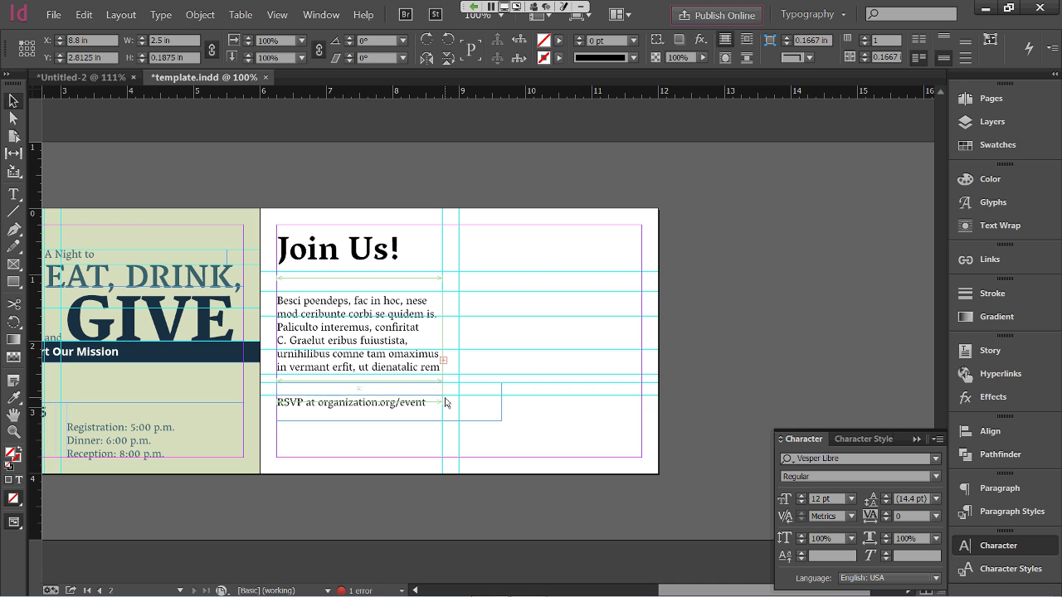
pyautogui.moveTo(446, 402); pyautogui.dragTo(446, 390)
pyautogui.click(391, 444)
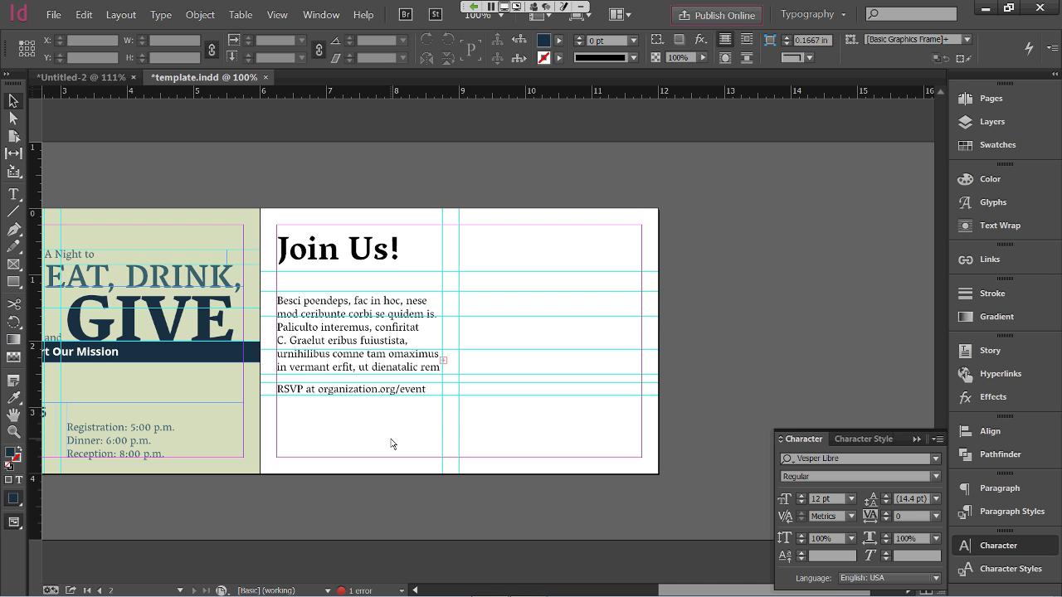
# Review the layout with guides and frame edges hidden, and turn both back on
pyautogui.hotkey('ctrl', ';')
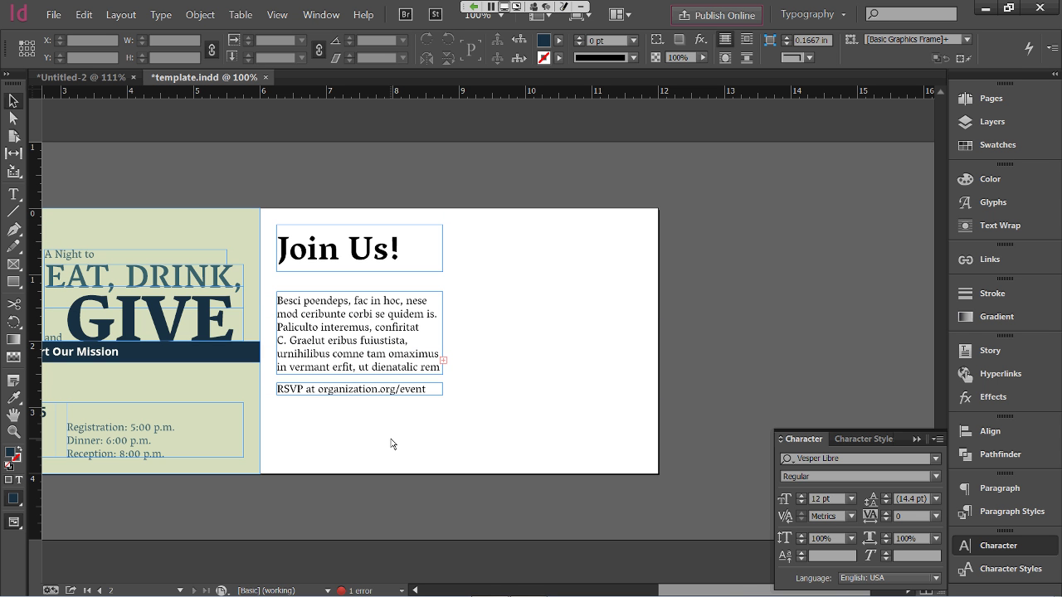
pyautogui.hotkey('ctrl', 'h')
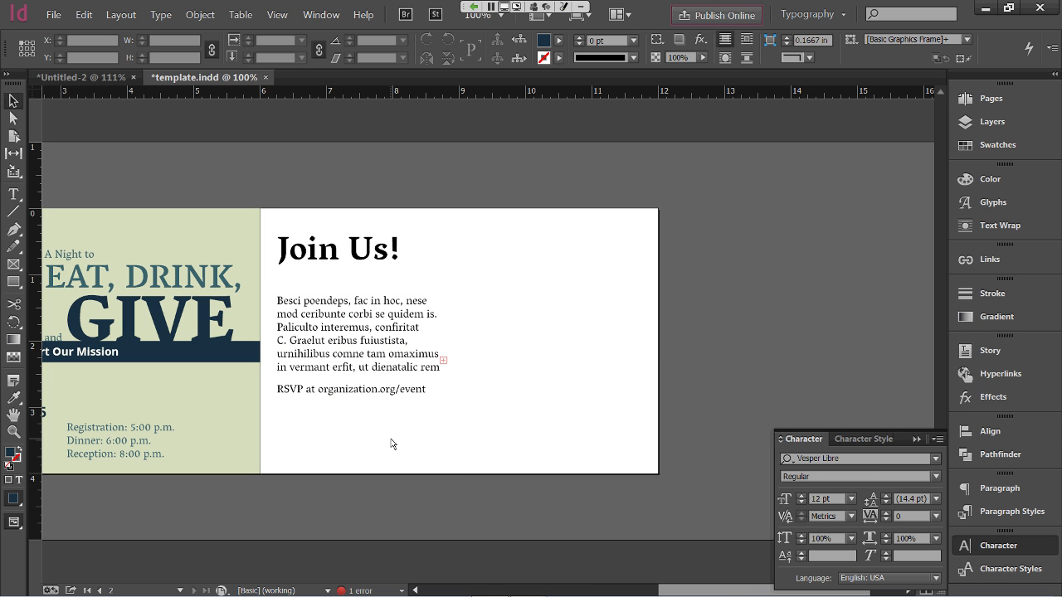
pyautogui.hotkey('ctrl', 'h')
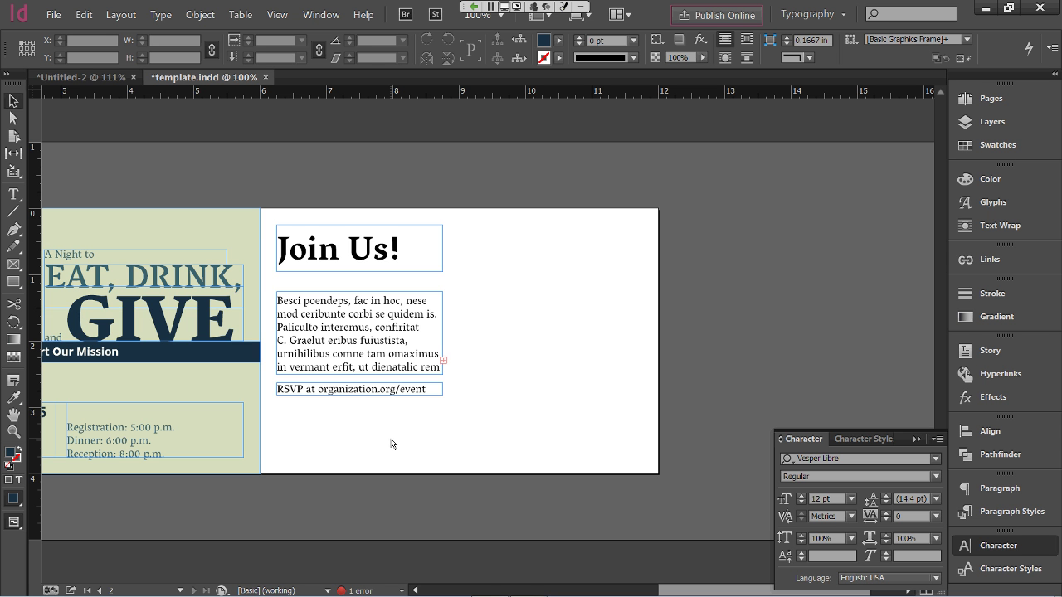
pyautogui.hotkey('ctrl', ';')
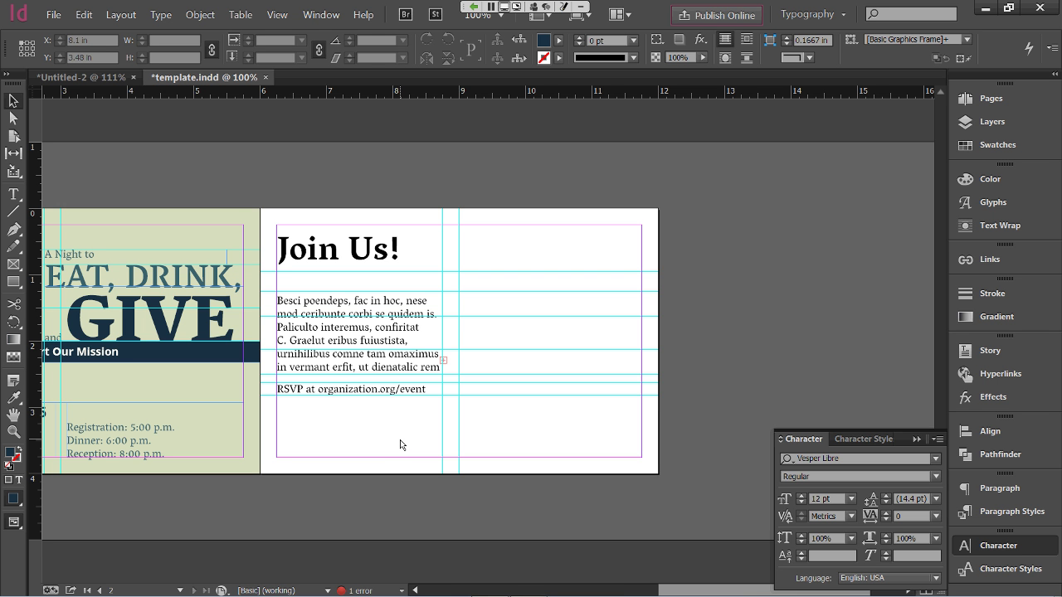
# Draw a text frame about 3.15 by 2.22 in on the pasteboard and enter "Organization Name" as its first line
pyautogui.click(12, 194)
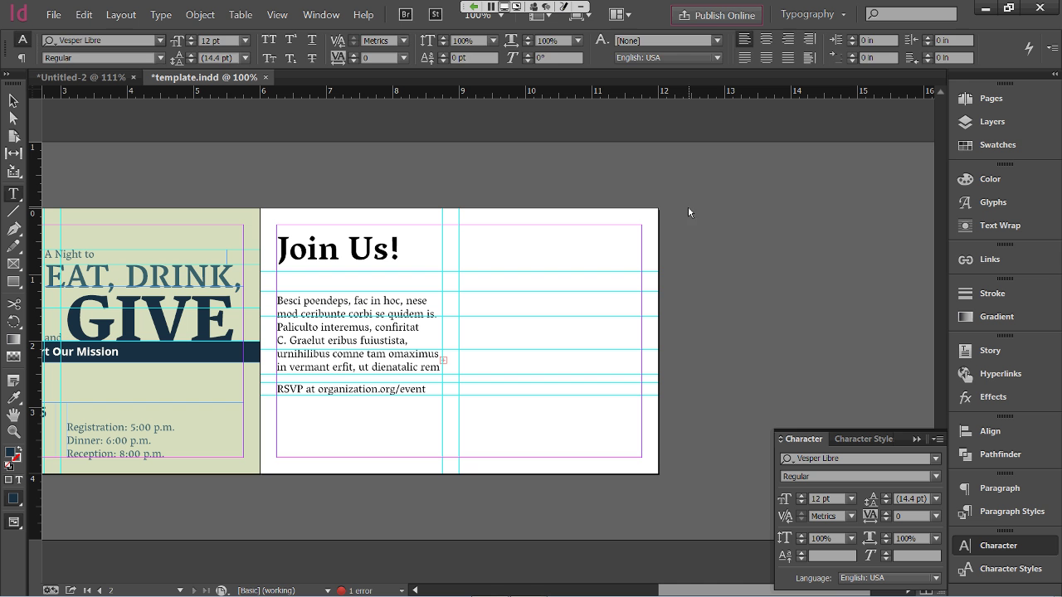
pyautogui.moveTo(683, 206); pyautogui.dragTo(893, 358)
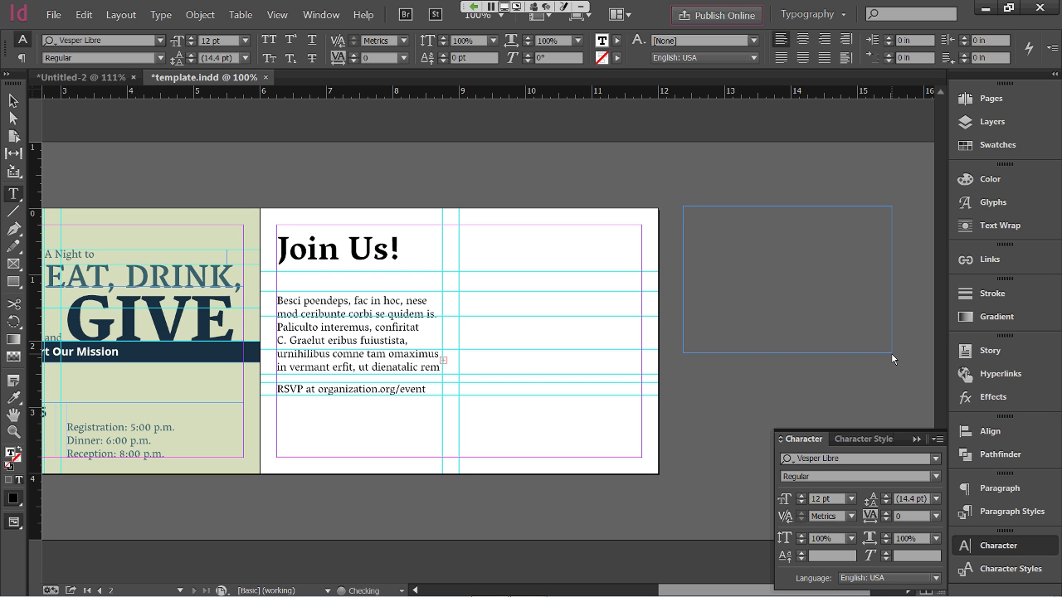
pyautogui.write('Organization na')
pyautogui.press('BackSpace')
pyautogui.press('BackSpace')
pyautogui.write('Name')
pyautogui.press('Return')
# Add the organization's street address, its city, state and ZIP code, and its phone number on separate lines below the name
pyautogui.write('1213')
pyautogui.write(' S')
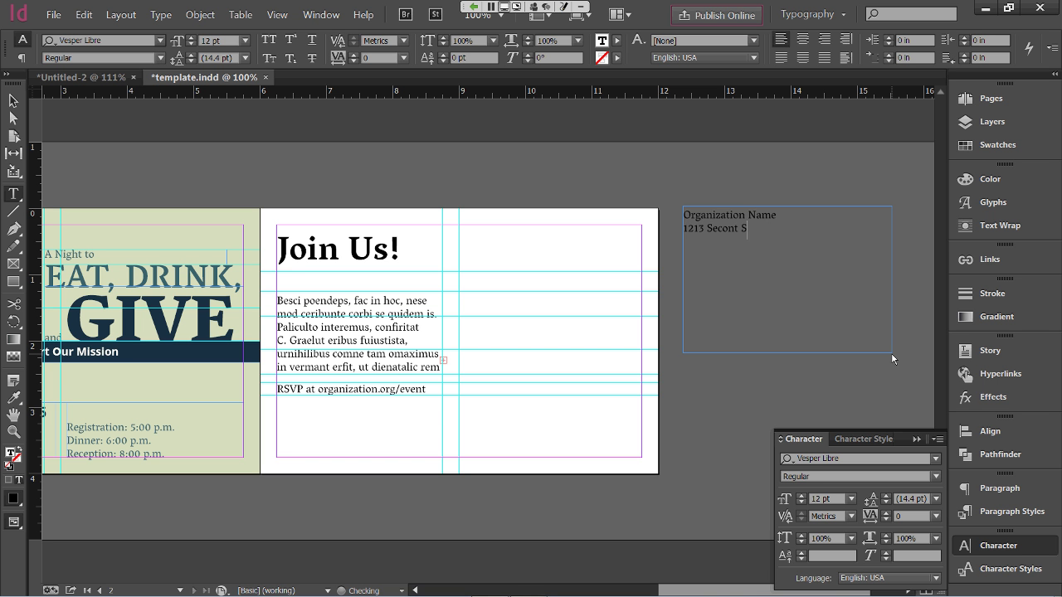
pyautogui.write('econd St,,')
pyautogui.press('BackSpace')
pyautogui.press('Return')
pyautogui.write('Allantown, NA ')
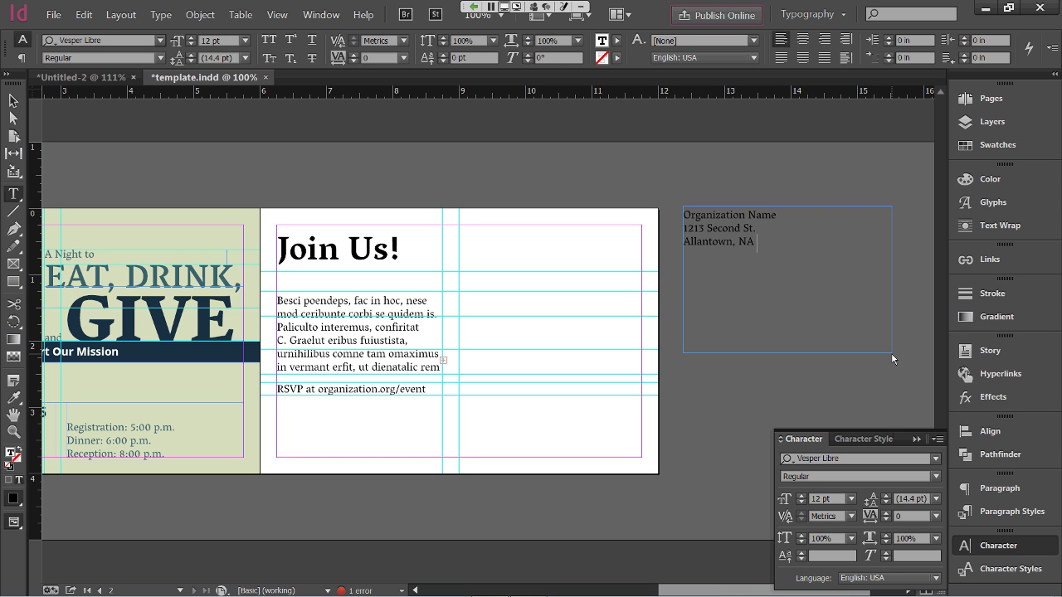
pyautogui.write('3435')
pyautogui.press('BackSpace')
pyautogui.write('45')
pyautogui.press('Return')
pyautogui.write('(555) 555-1213')
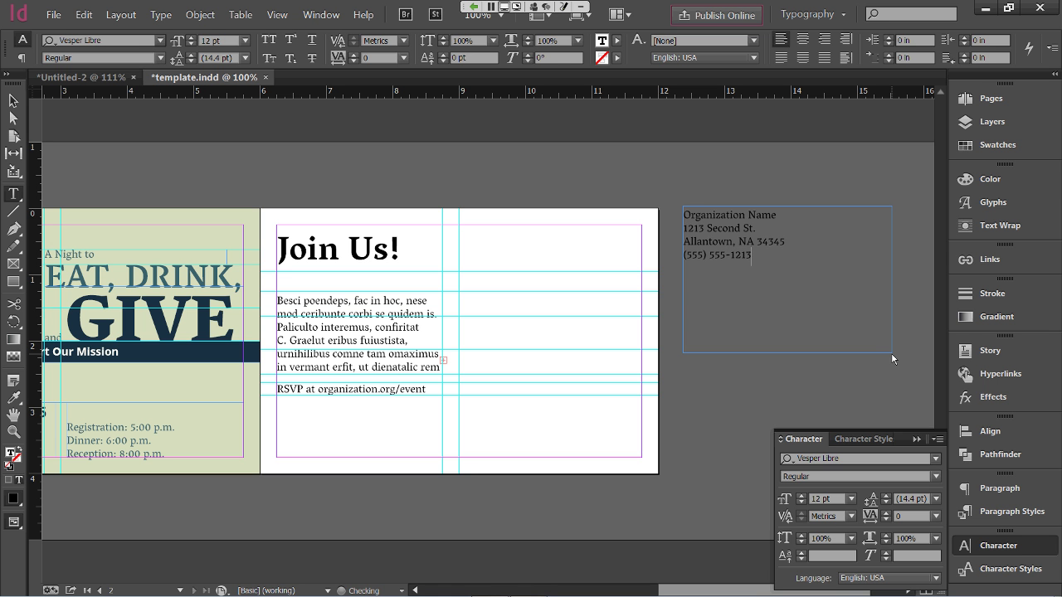
pyautogui.press('Escape')
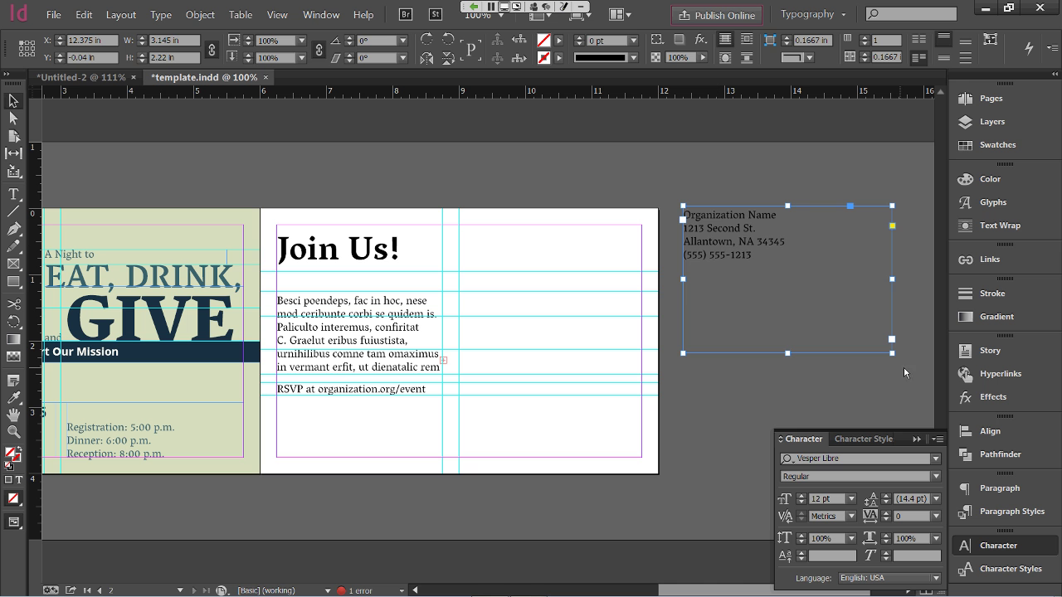
# Resize the address frame to about 2 by 0.94 in and fit it into the second page's lower-left margin corner below the RSVP line
pyautogui.moveTo(893, 353); pyautogui.dragTo(817, 282)
pyautogui.moveTo(721, 214); pyautogui.dragTo(319, 401)
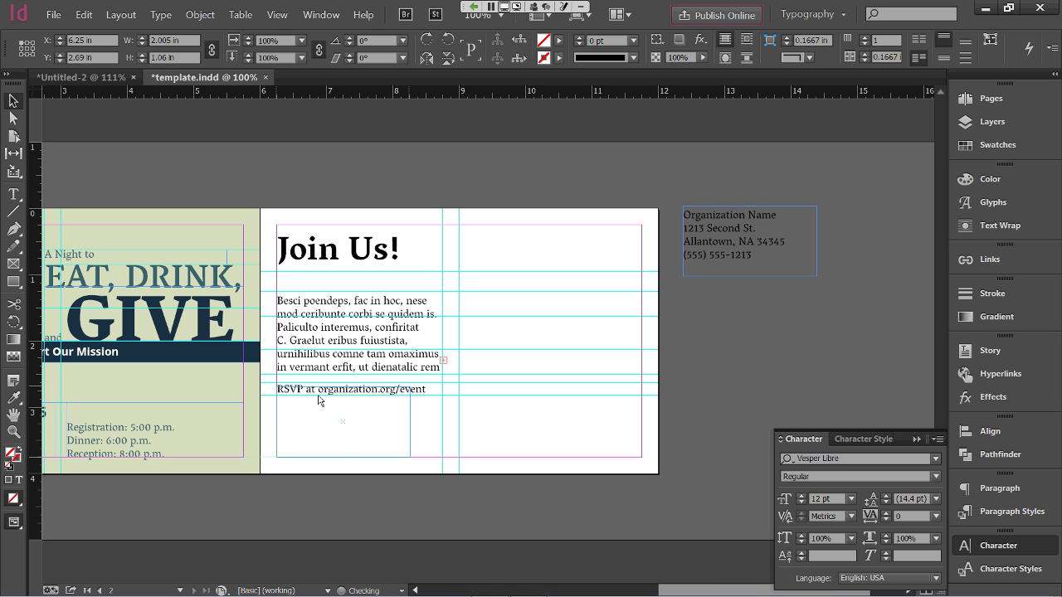
pyautogui.moveTo(319, 401); pyautogui.dragTo(318, 401)
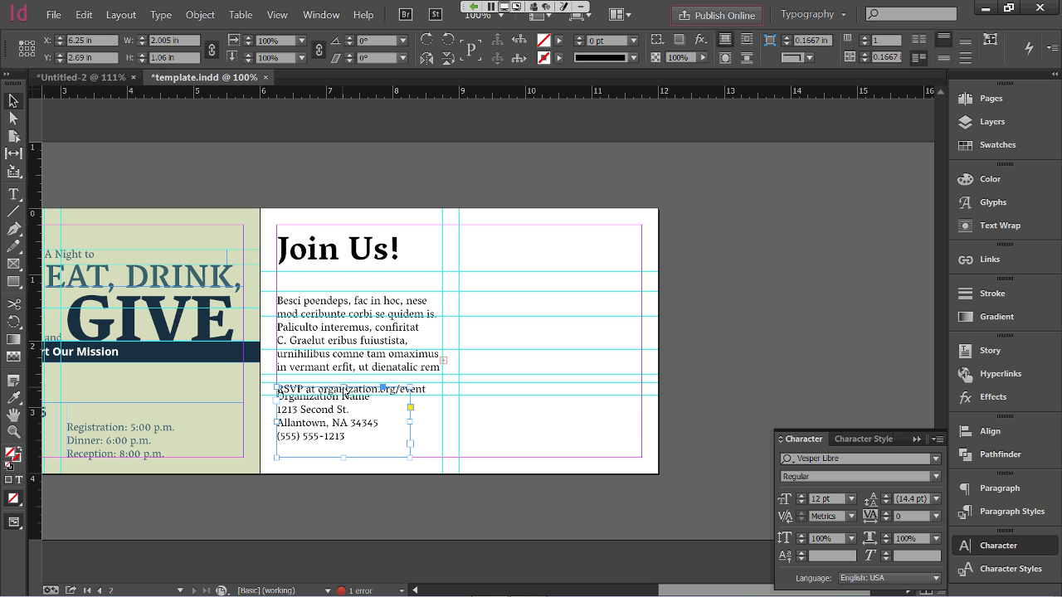
pyautogui.moveTo(344, 388); pyautogui.dragTo(346, 402)
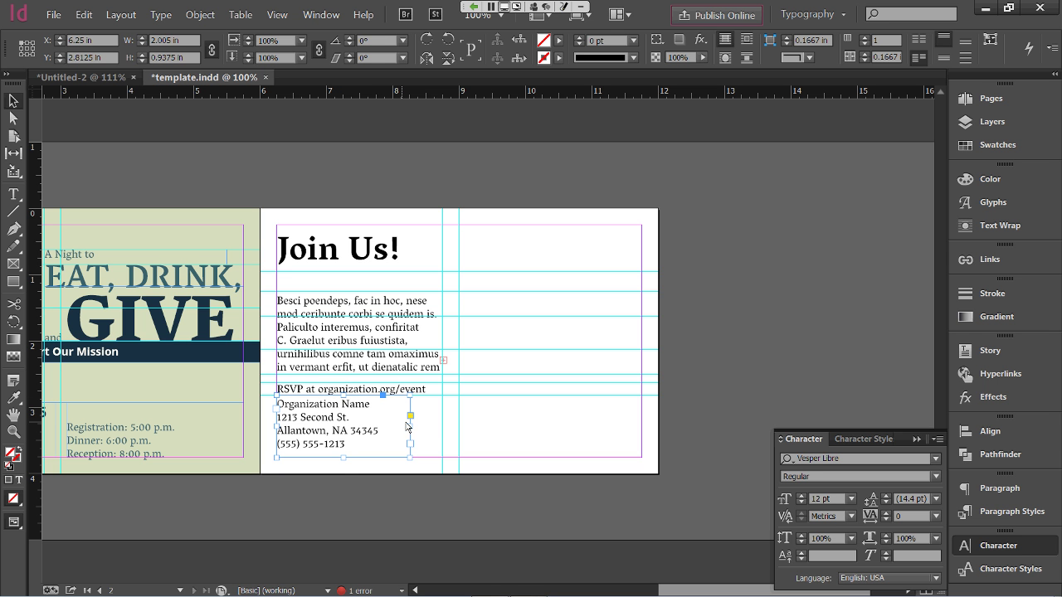
# Widen the organization address frame to 2.5 in and set its vertical justification to Bottom
pyautogui.moveTo(412, 431); pyautogui.dragTo(442, 430)
pyautogui.rightClick(334, 424)
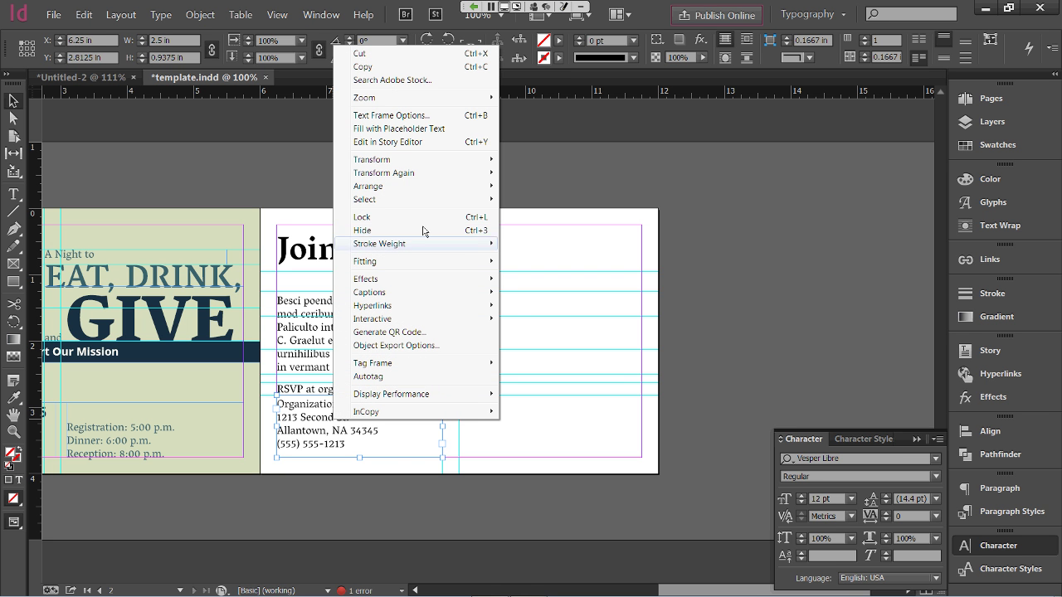
pyautogui.click(434, 118)
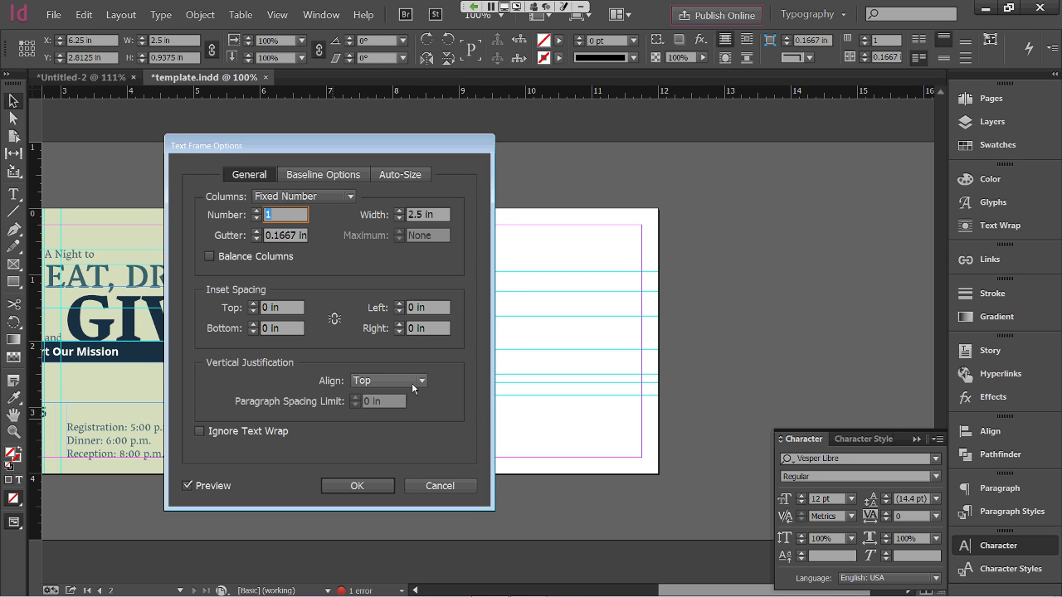
pyautogui.click(412, 383)
pyautogui.click(411, 431)
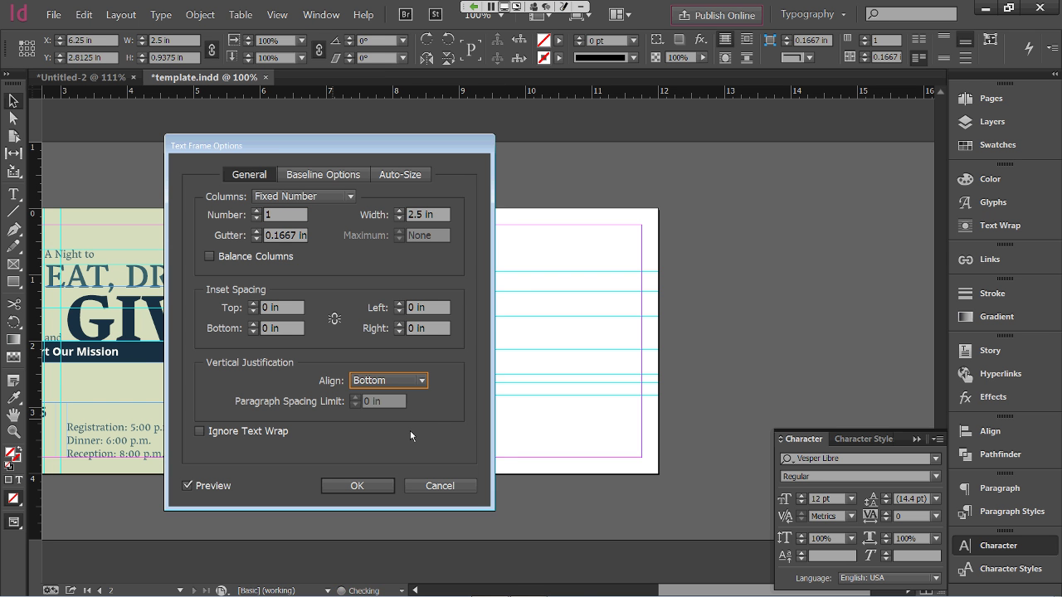
pyautogui.moveTo(274, 152); pyautogui.dragTo(581, 151)
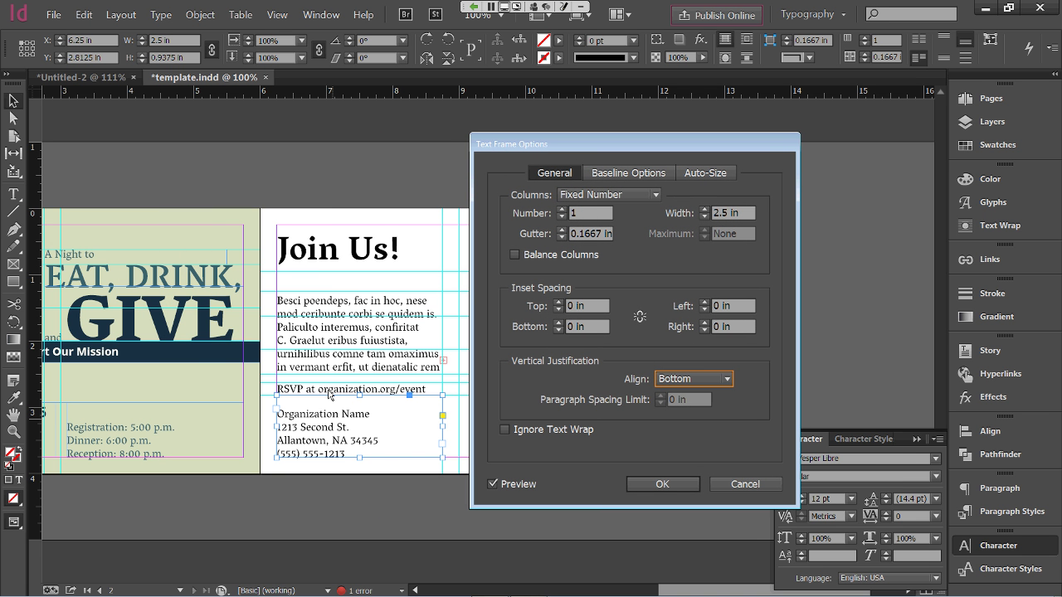
pyautogui.click(661, 485)
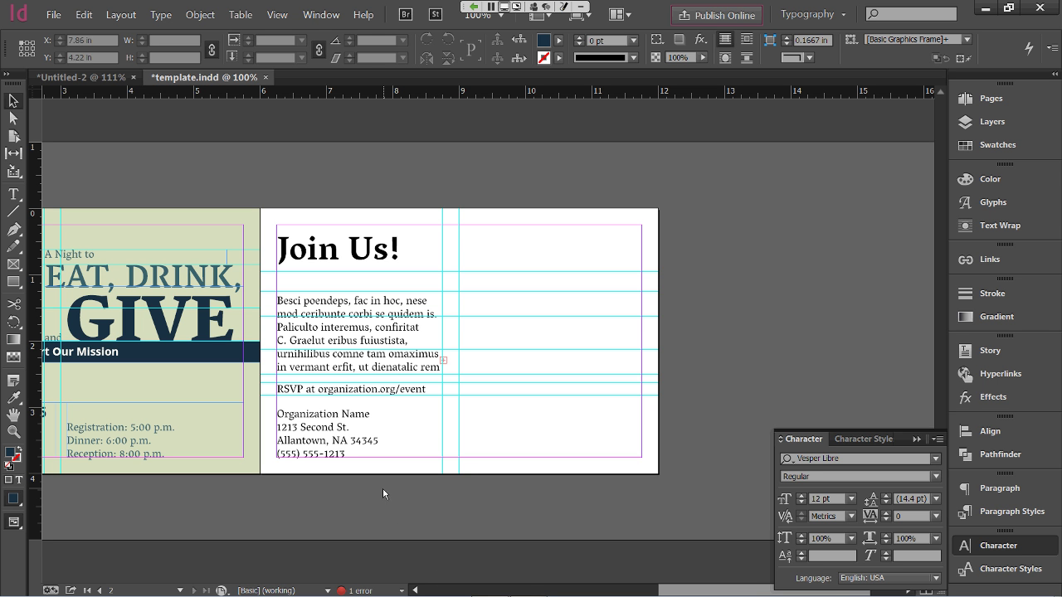
# Draw a vertical line about 2.5 in long on the pasteboard beside the second page and give it a 1 pt stroke
pyautogui.click(13, 214)
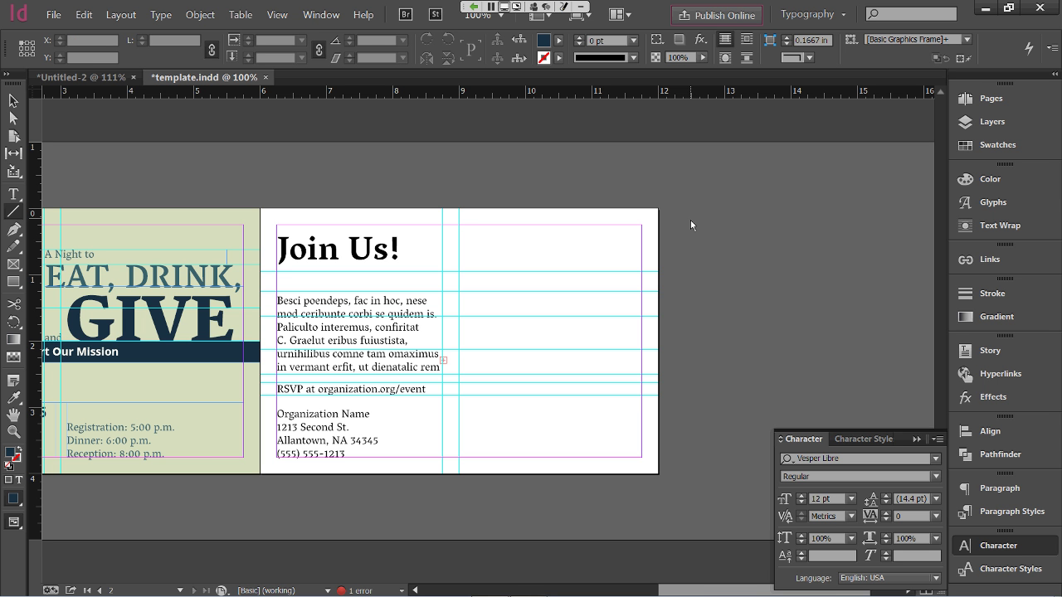
pyautogui.moveTo(692, 242); pyautogui.dragTo(693, 255)
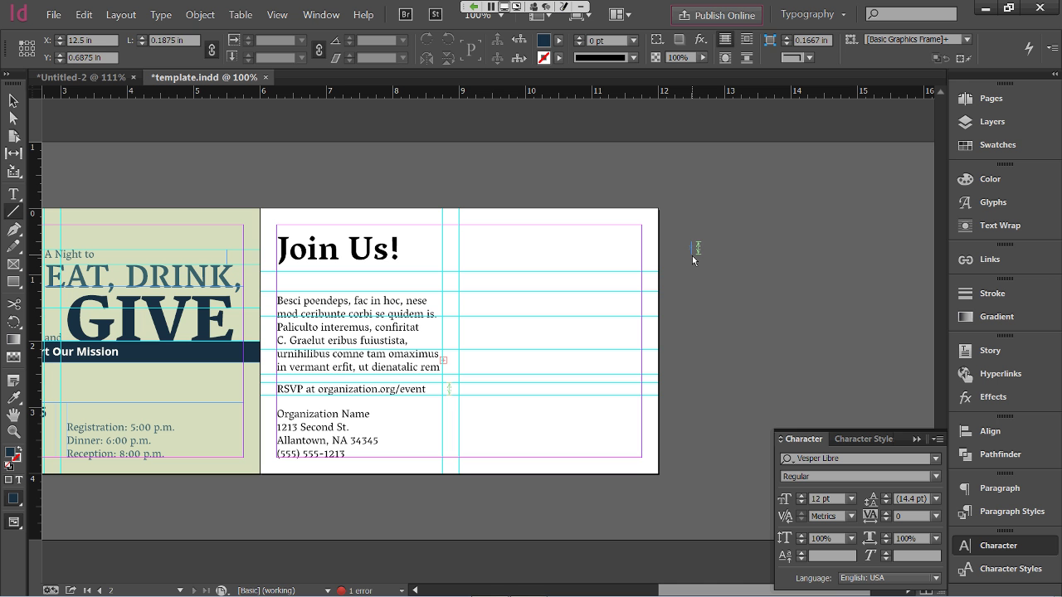
pyautogui.moveTo(693, 260); pyautogui.dragTo(694, 414)
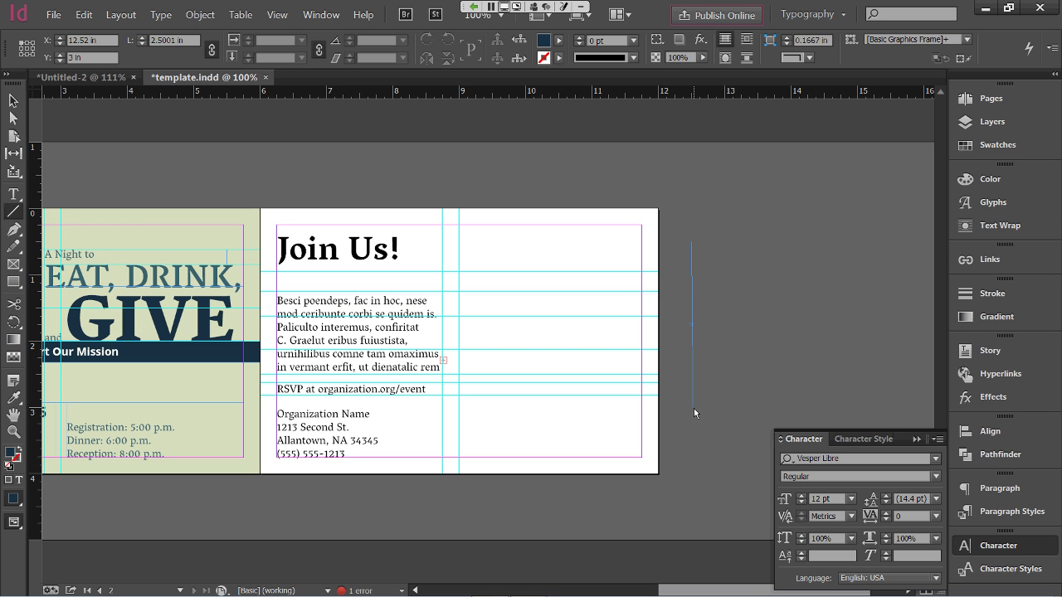
pyautogui.moveTo(695, 413)
pyautogui.mouseDown()
pyautogui.moveTo(810, 300)
pyautogui.moveTo(787, 347)
pyautogui.moveTo(589, 375)
pyautogui.moveTo(647, 417)
pyautogui.moveTo(735, 422)
pyautogui.moveTo(742, 407)
pyautogui.mouseUp()
pyautogui.press('shift')
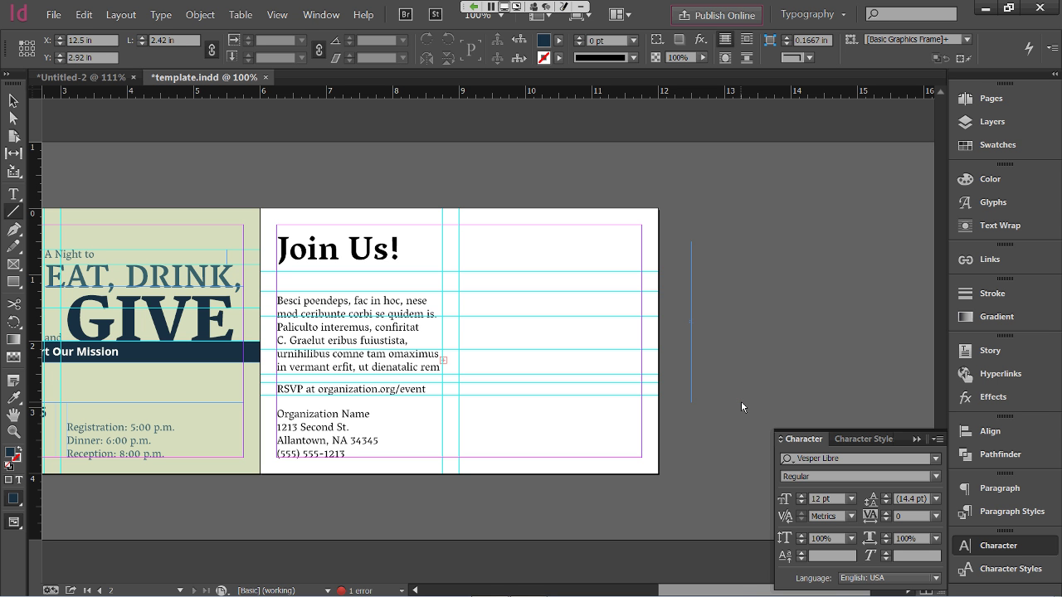
pyautogui.moveTo(741, 401)
pyautogui.mouseDown()
pyautogui.moveTo(841, 373)
pyautogui.moveTo(884, 281)
pyautogui.moveTo(869, 196)
pyautogui.moveTo(836, 136)
pyautogui.moveTo(682, 125)
pyautogui.moveTo(587, 181)
pyautogui.moveTo(555, 296)
pyautogui.moveTo(570, 371)
pyautogui.moveTo(678, 415)
pyautogui.mouseUp()
pyautogui.moveTo(678, 415)
pyautogui.mouseDown()
pyautogui.moveTo(682, 400)
pyautogui.moveTo(686, 412)
pyautogui.mouseUp()
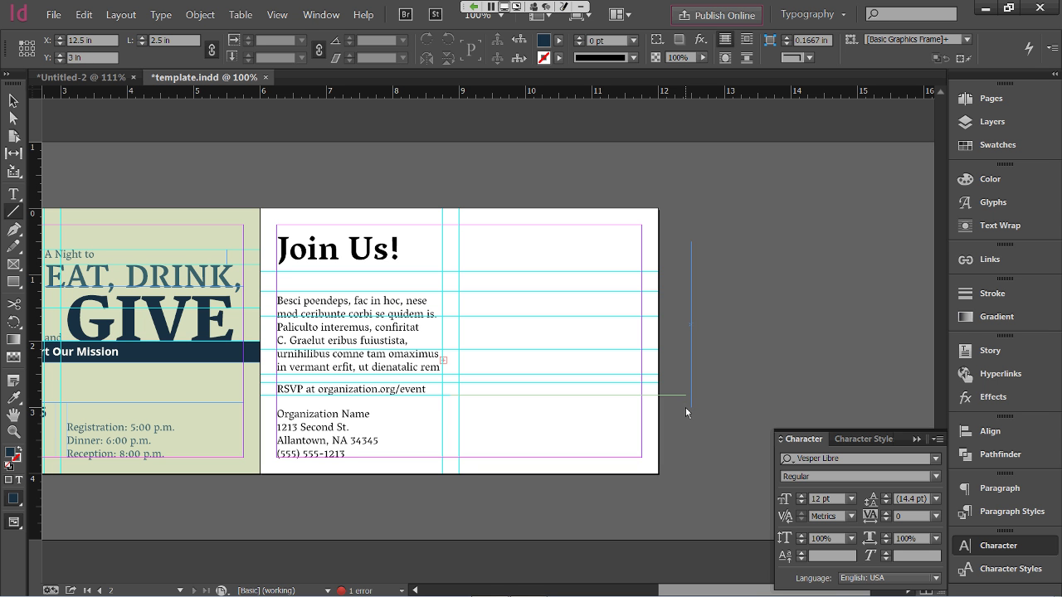
pyautogui.moveTo(685, 408); pyautogui.dragTo(685, 407)
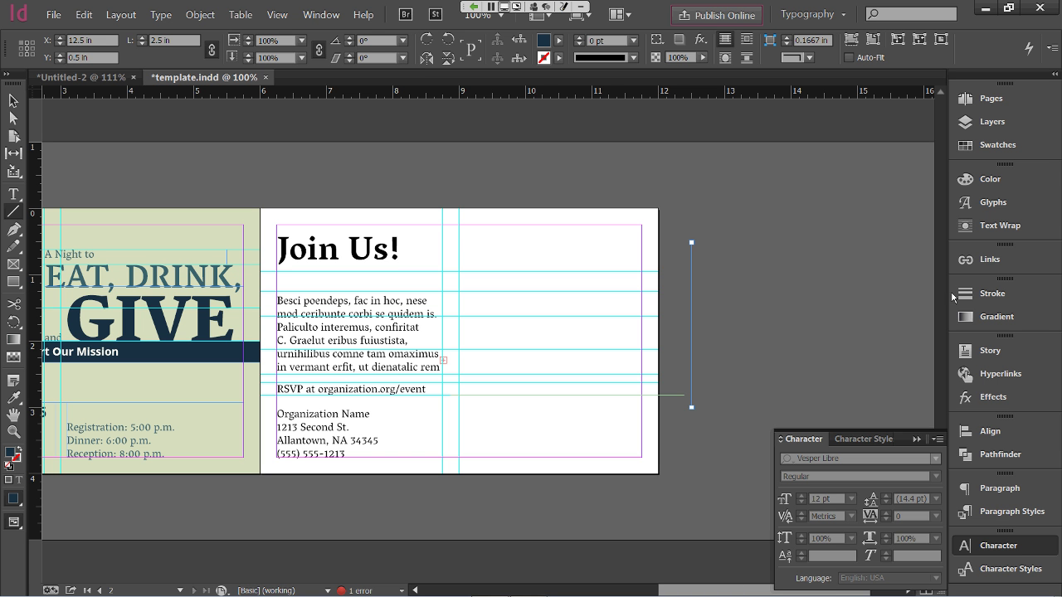
pyautogui.click(1016, 300)
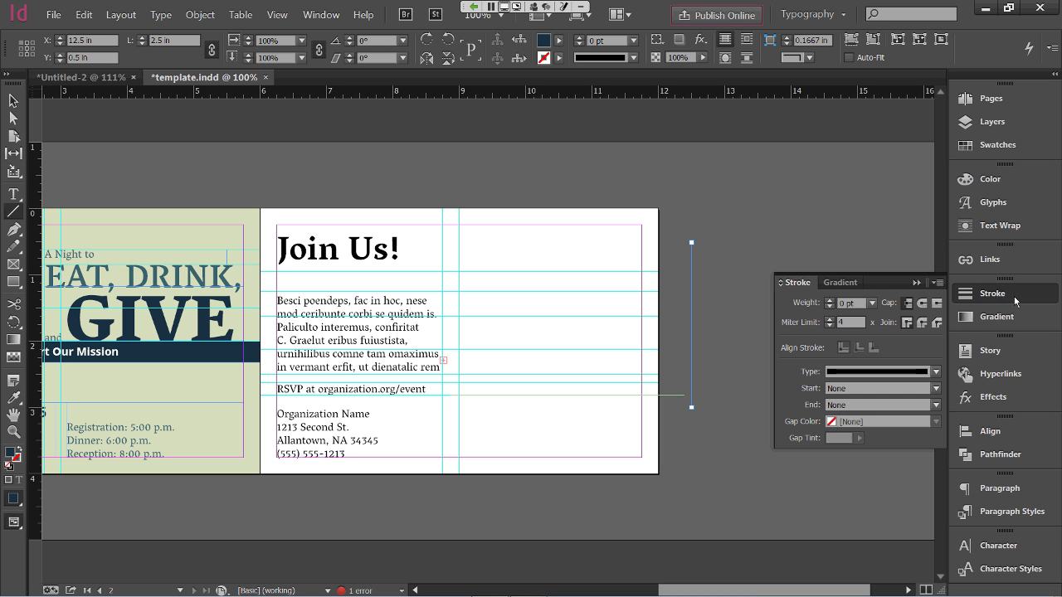
pyautogui.click(830, 302)
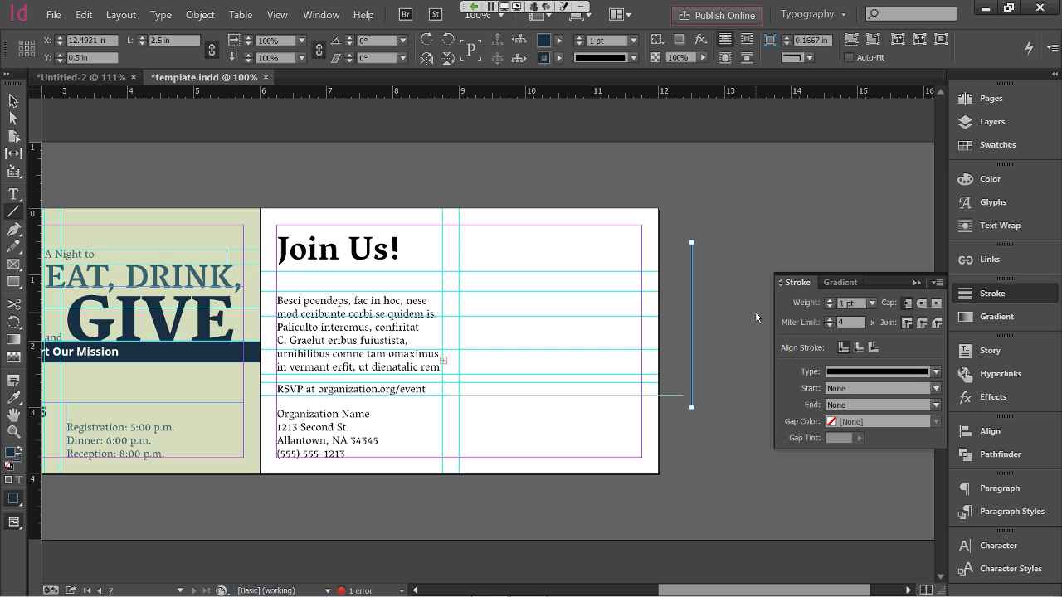
# Align the vertical line to the horizontal center of the page, using the page as alignment reference
pyautogui.click(12, 101)
pyautogui.click(979, 432)
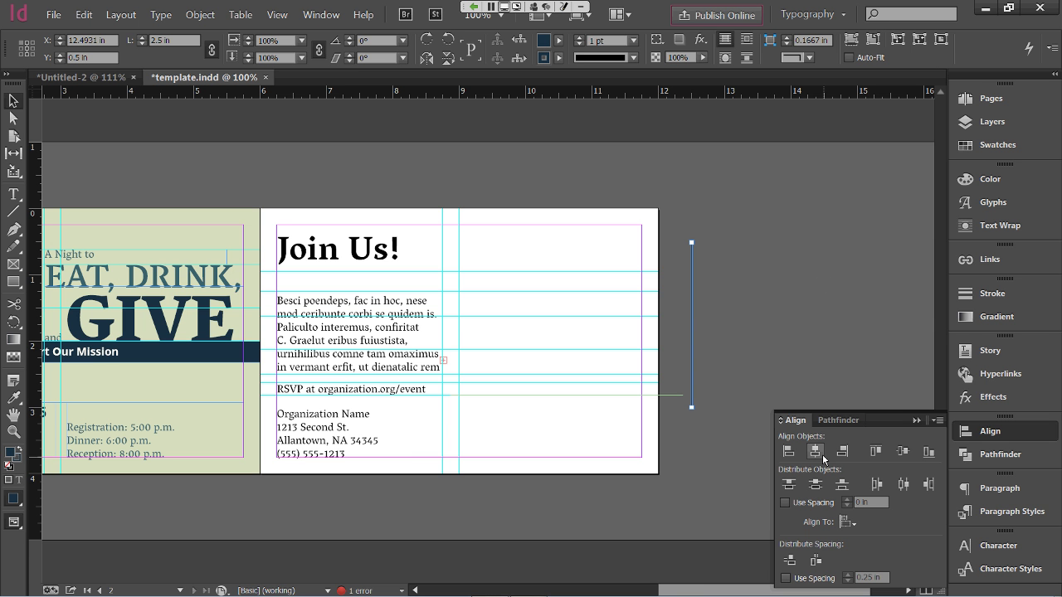
pyautogui.click(846, 522)
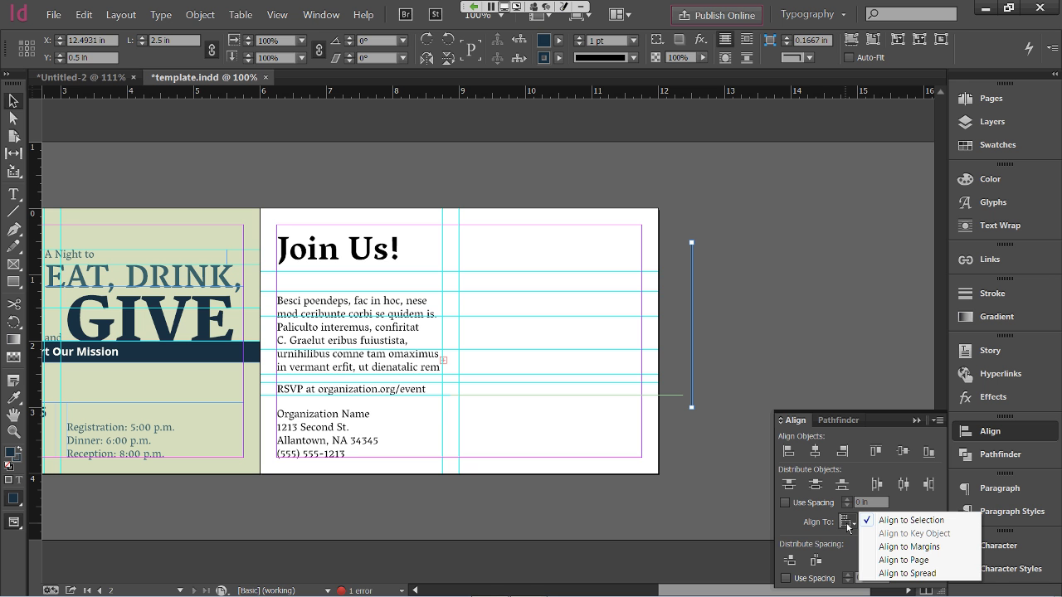
pyautogui.click(894, 565)
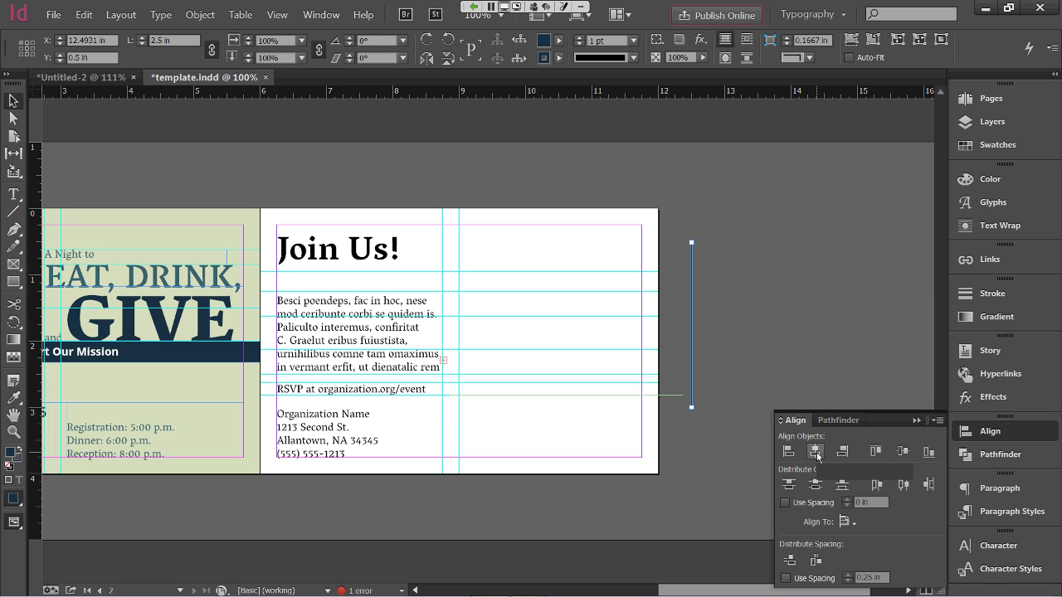
pyautogui.click(817, 452)
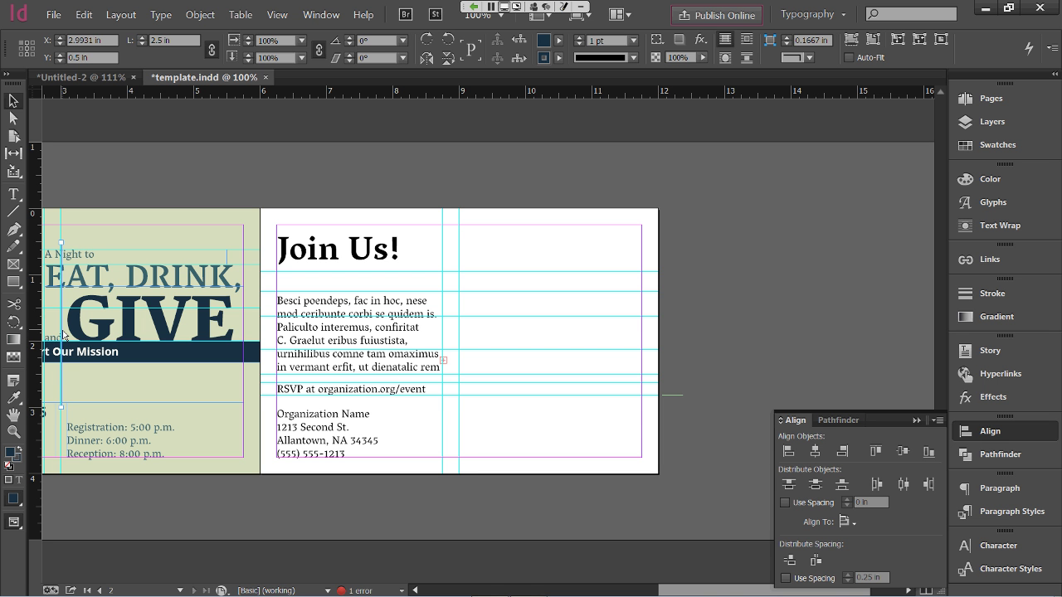
# Move the vertical line onto the second page's center guide, with its upper end about 0.625 in from the page top
pyautogui.moveTo(63, 336); pyautogui.dragTo(463, 334)
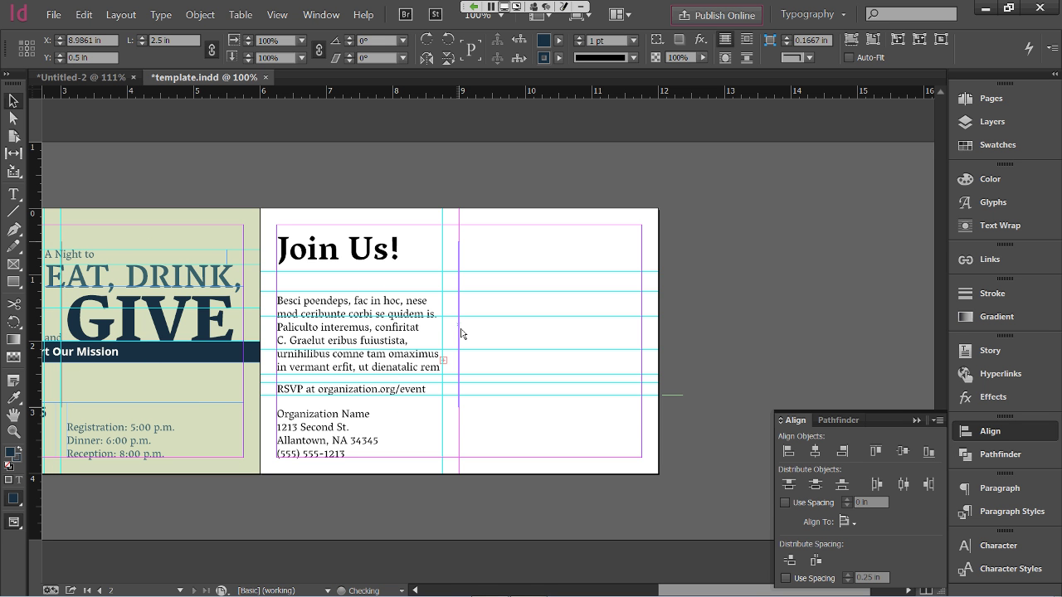
pyautogui.click(516, 347)
pyautogui.click(461, 303)
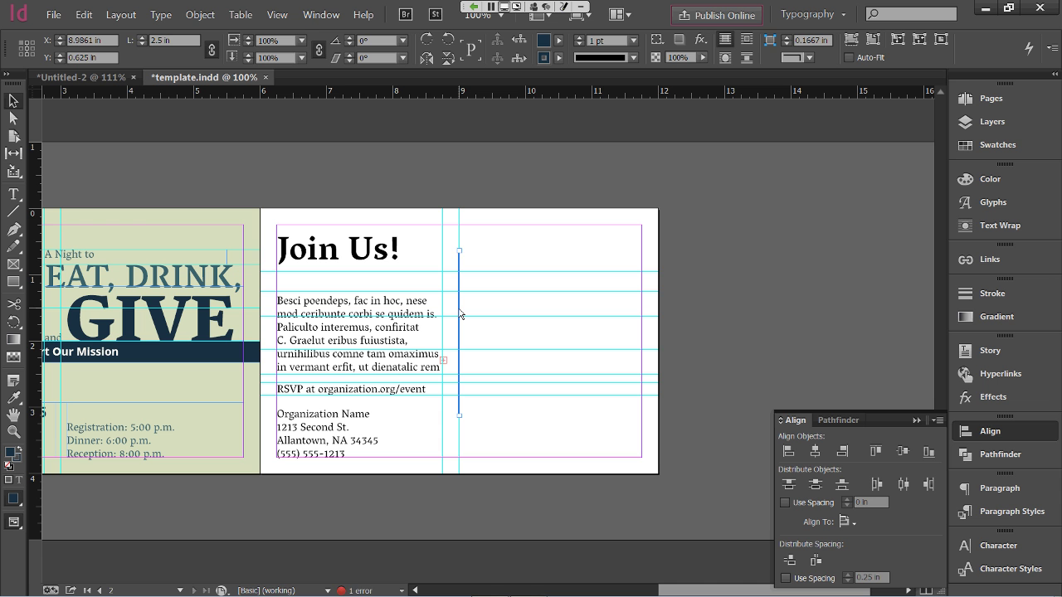
pyautogui.click(509, 336)
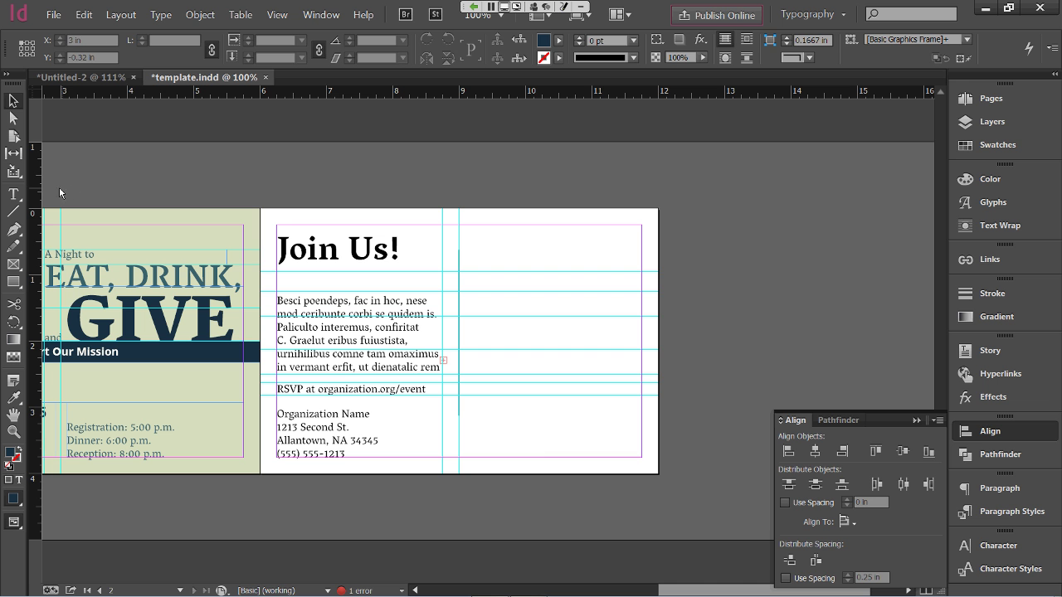
# Set the default fill to none and the stroke to black for drawing a rectangle
pyautogui.click(12, 283)
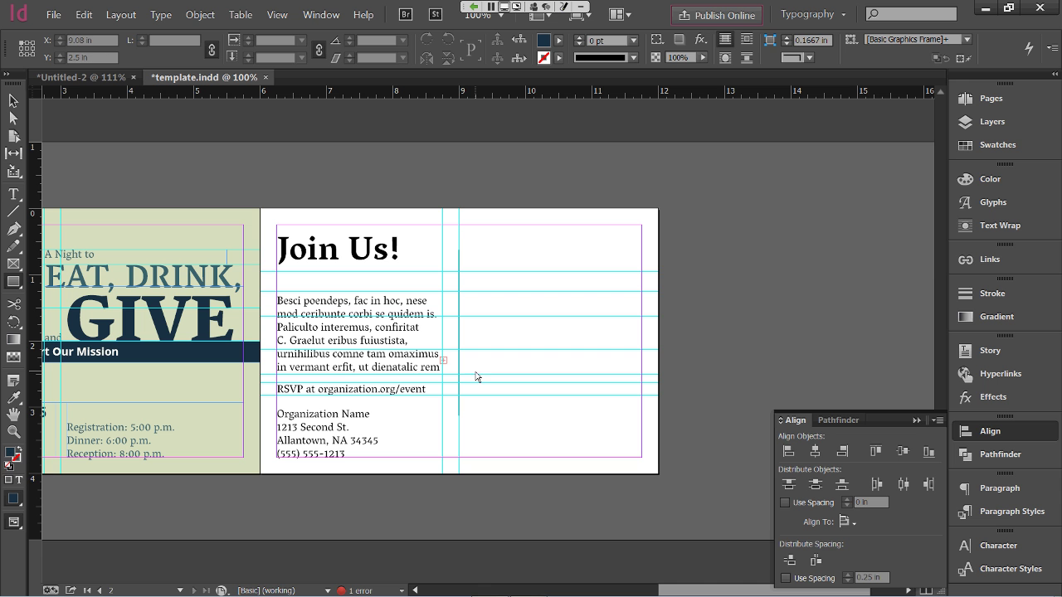
pyautogui.click(966, 182)
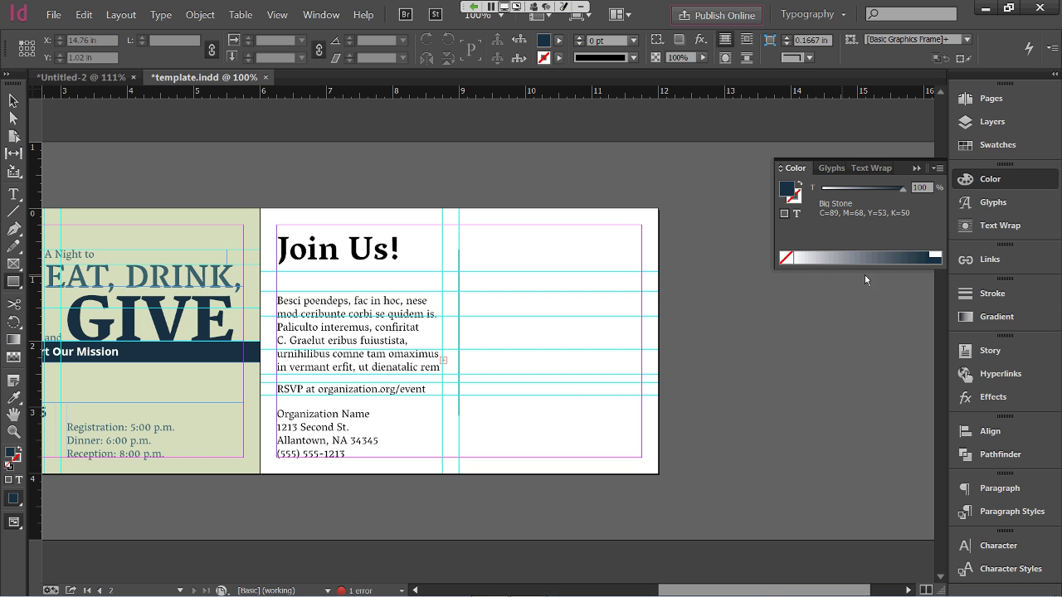
pyautogui.click(787, 259)
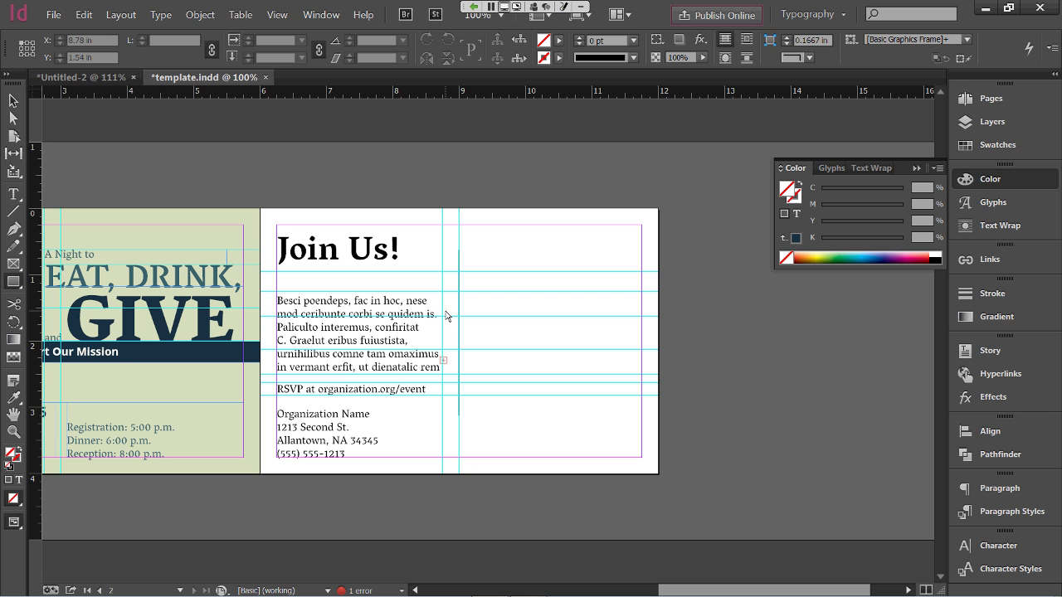
pyautogui.click(17, 459)
pyautogui.click(936, 263)
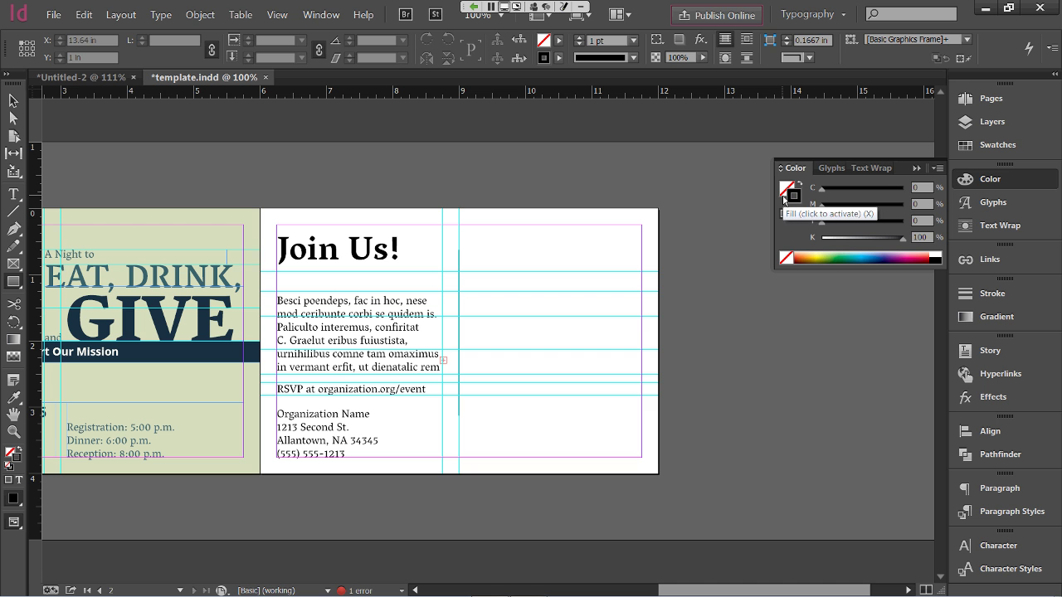
pyautogui.click(14, 282)
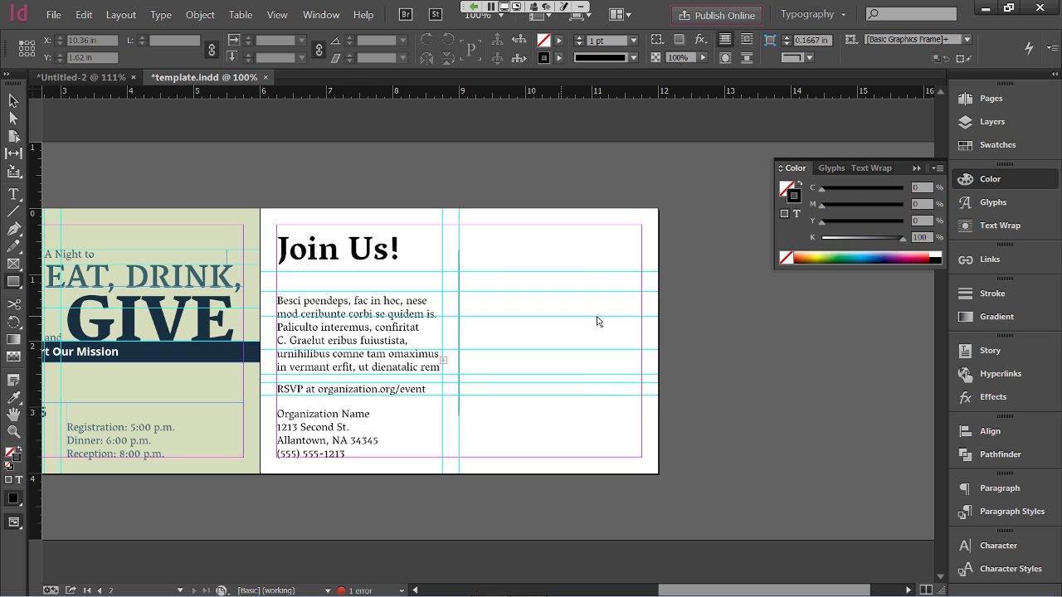
# Create a 0.7 by 0.7 in rectangle on the pasteboard beside the second page
pyautogui.click(713, 293)
pyautogui.write('.7')
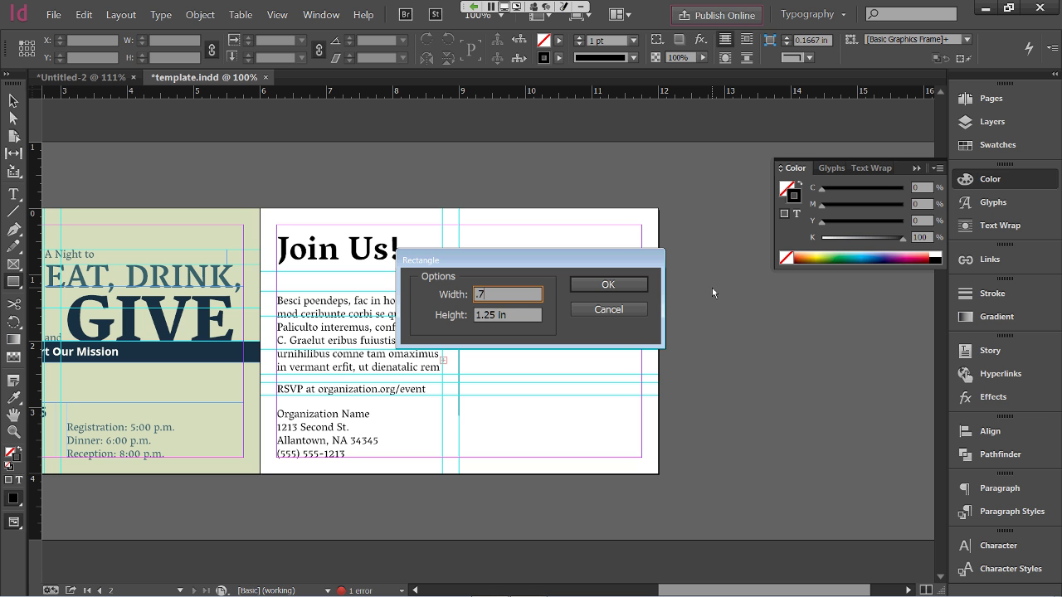
pyautogui.press('Tab')
pyautogui.write('.')
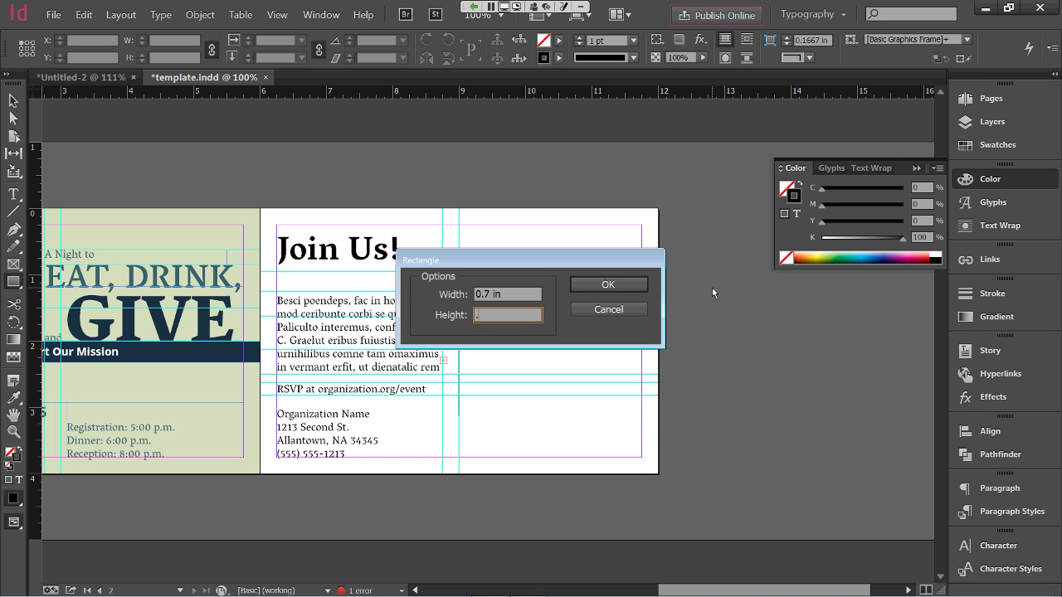
pyautogui.write('7in')
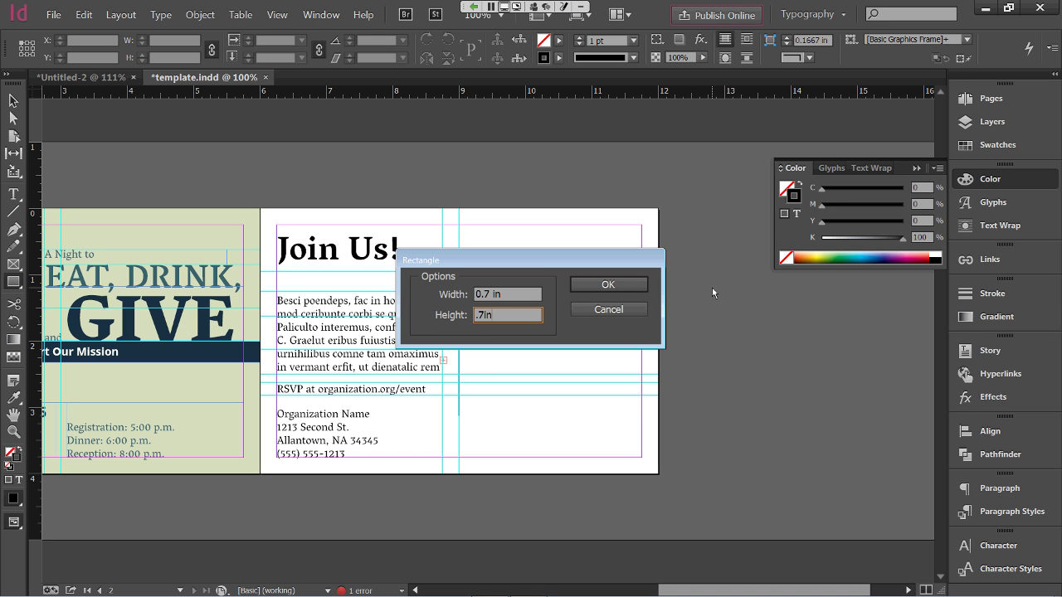
pyautogui.click(619, 286)
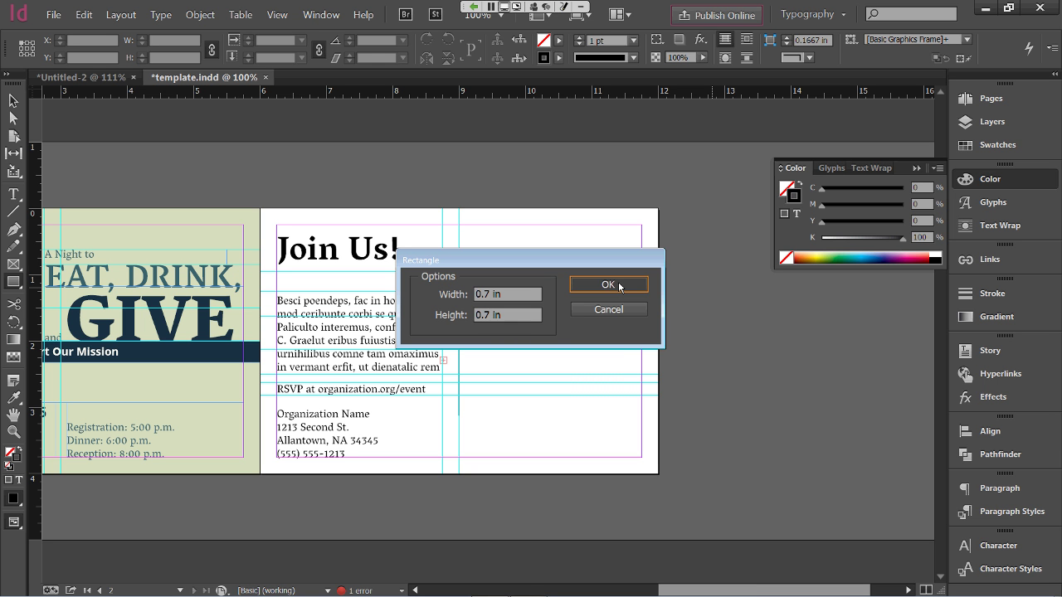
pyautogui.click(619, 286)
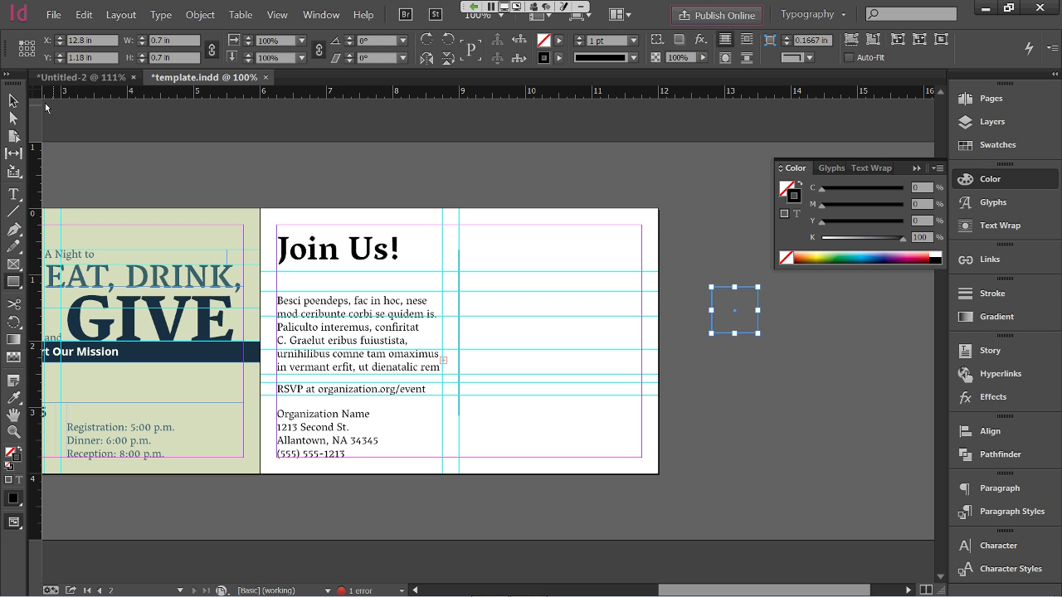
# Move the small square into the upper-right margin corner of the second page as a stamp placeholder
pyautogui.click(14, 101)
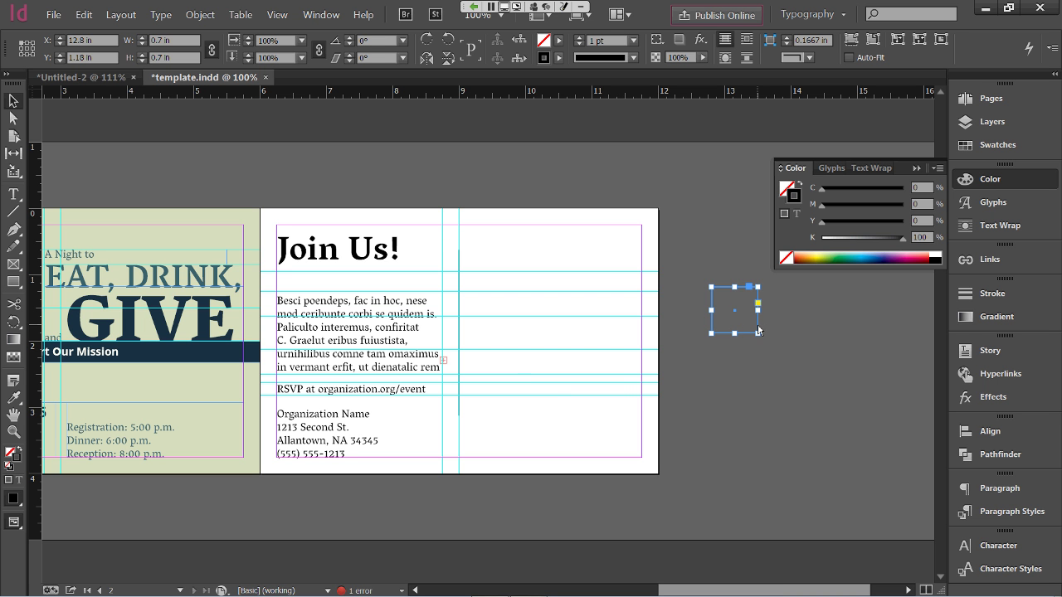
pyautogui.moveTo(758, 330); pyautogui.dragTo(644, 270)
pyautogui.click(732, 292)
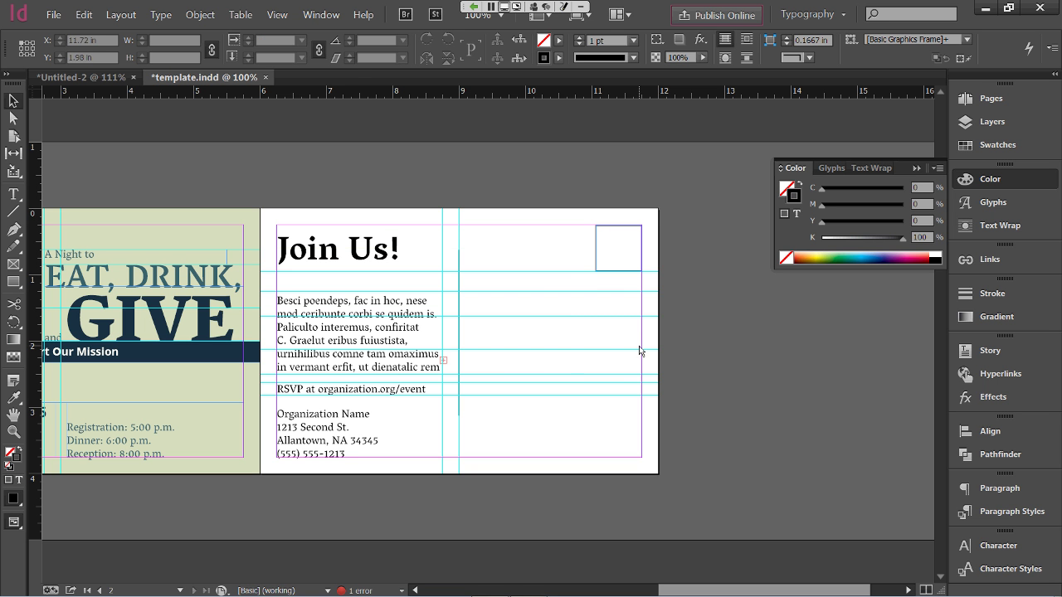
# Draw a horizontal line about 2 in long on the pasteboard beside the second page
pyautogui.click(13, 213)
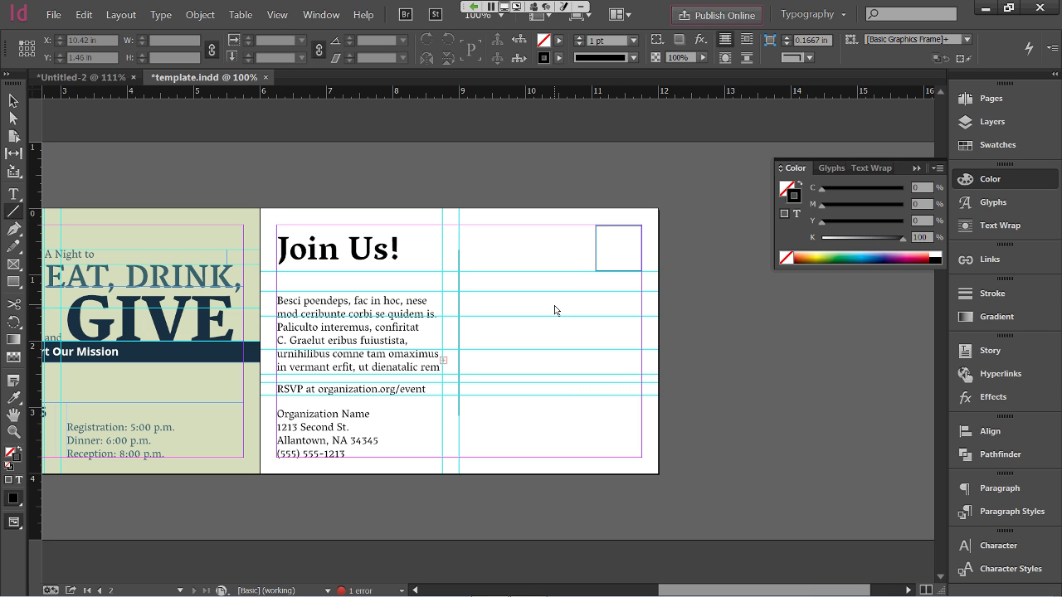
pyautogui.moveTo(688, 335); pyautogui.dragTo(822, 340)
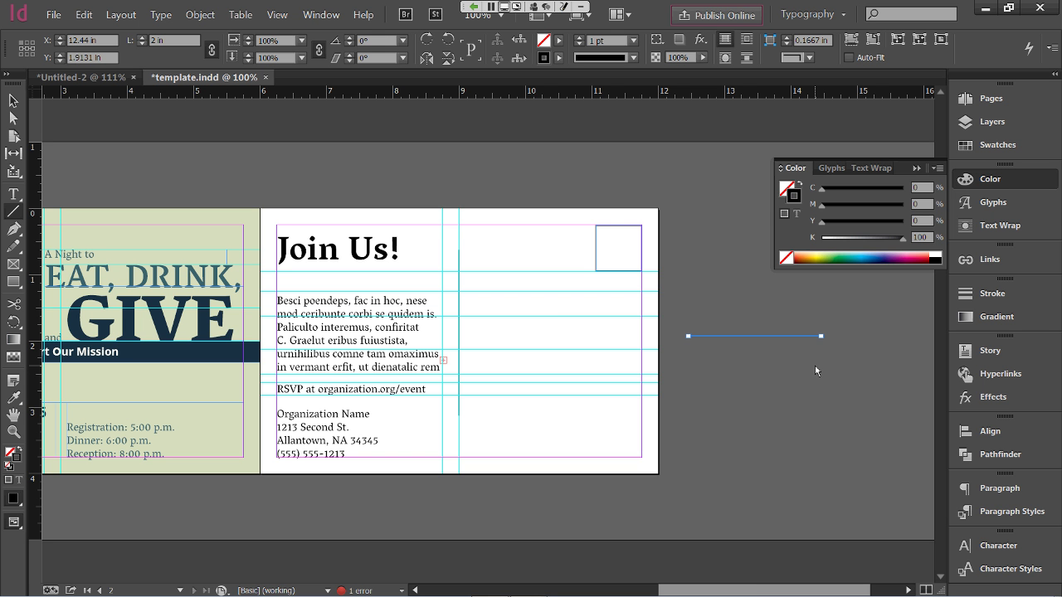
pyautogui.click(13, 101)
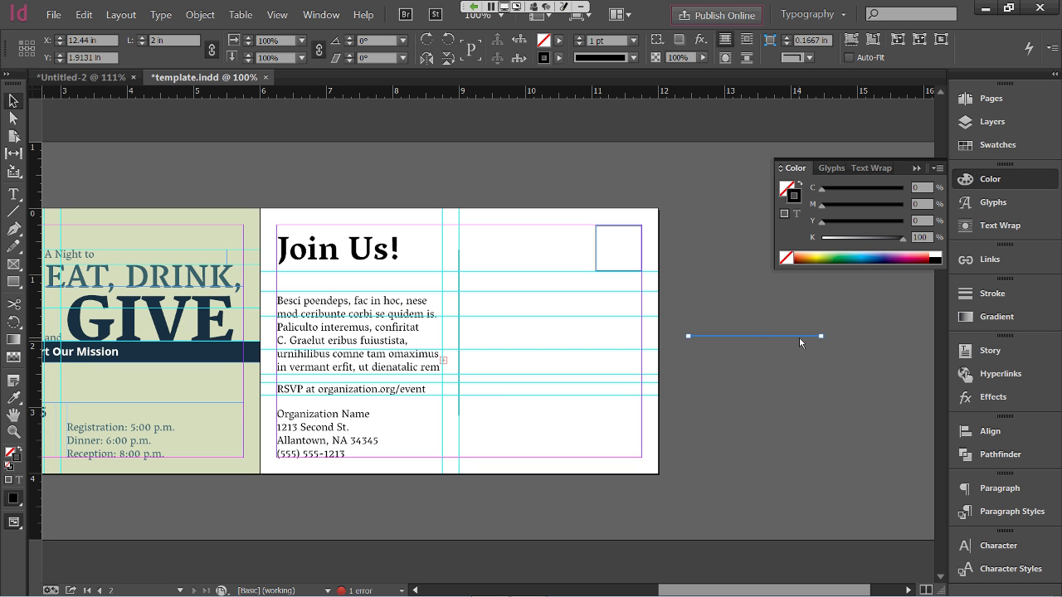
# Place the 2 in line in the second page's mailing area, duplicate it twice below at about 0.49 in spacing, and preview without guides
pyautogui.moveTo(801, 342); pyautogui.dragTo(598, 324)
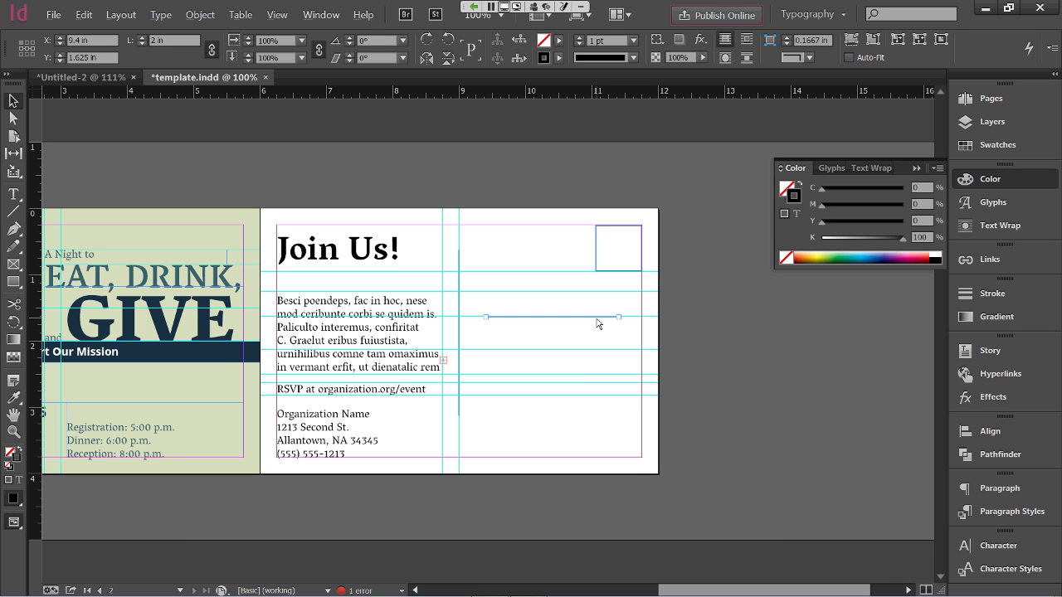
pyautogui.moveTo(597, 324); pyautogui.dragTo(598, 357)
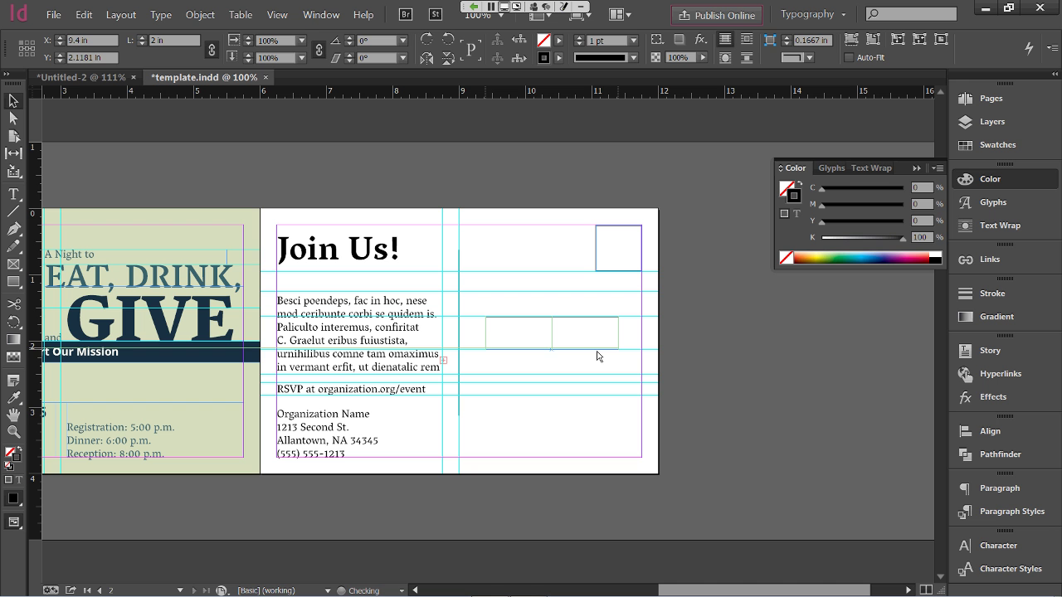
pyautogui.moveTo(598, 357); pyautogui.dragTo(597, 387)
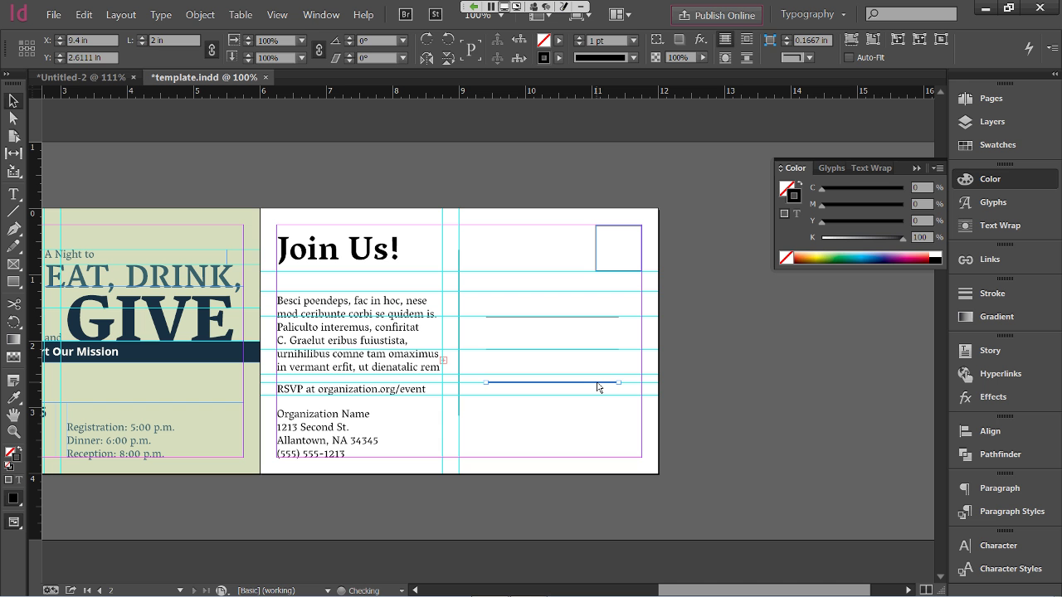
pyautogui.click(740, 376)
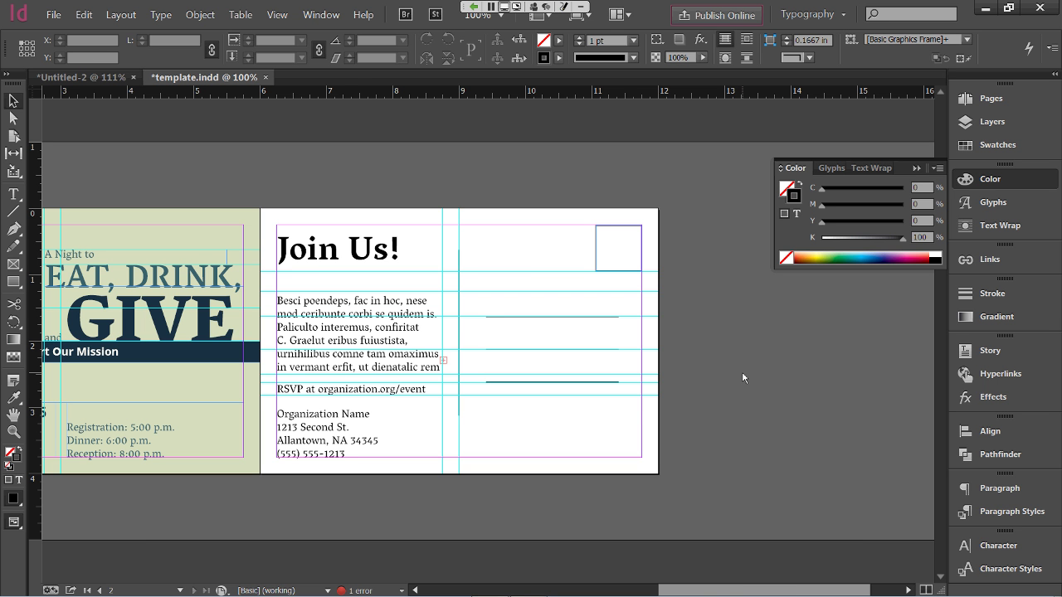
pyautogui.press('w')
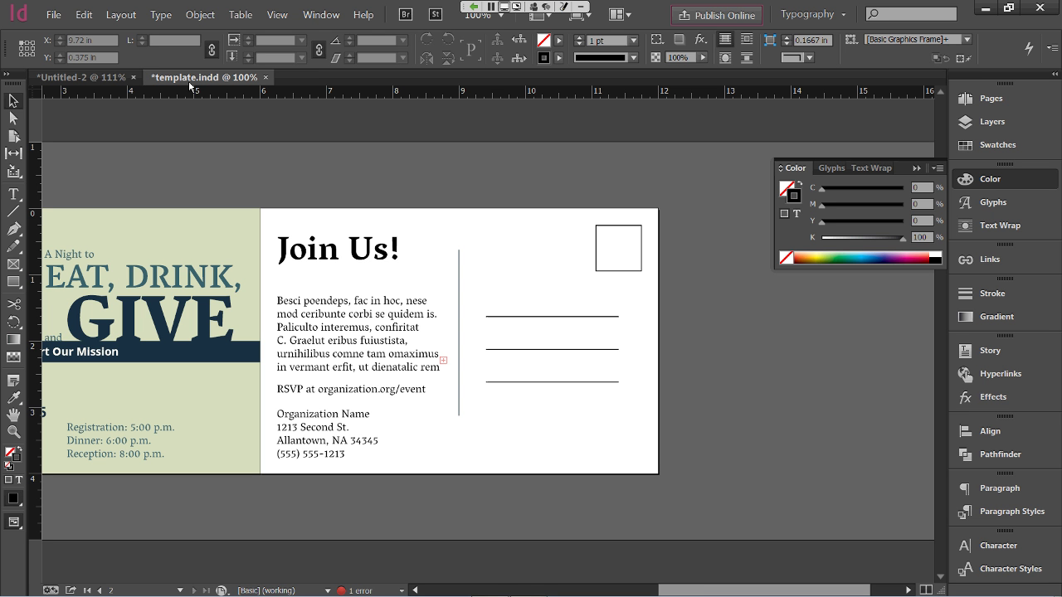
# Create a one-page Letter print document with the default preset, facing pages and 3p0 margins
pyautogui.click(54, 15)
pyautogui.moveTo(60, 31)
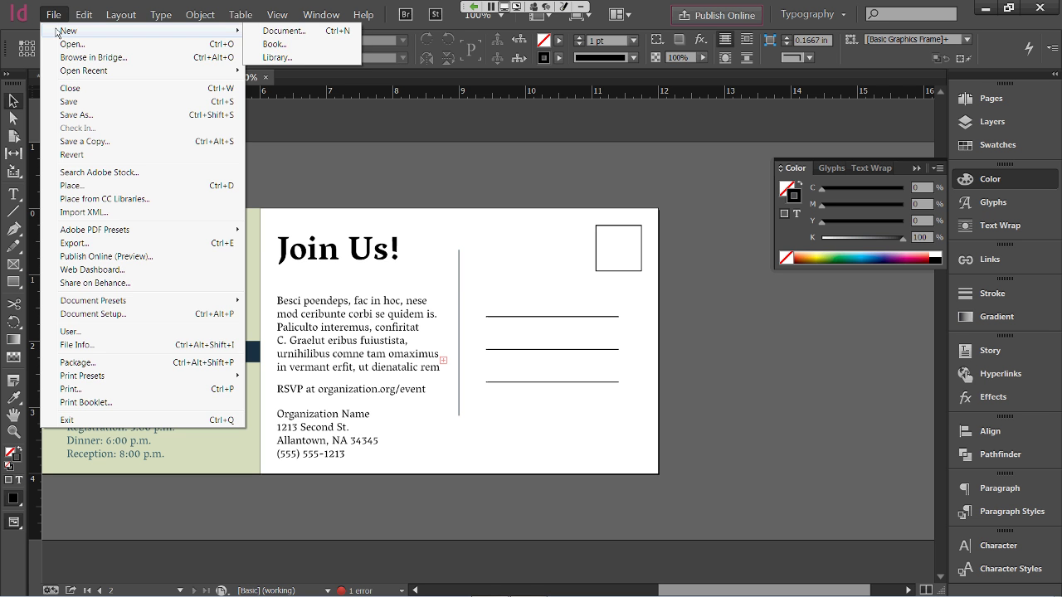
pyautogui.click(283, 30)
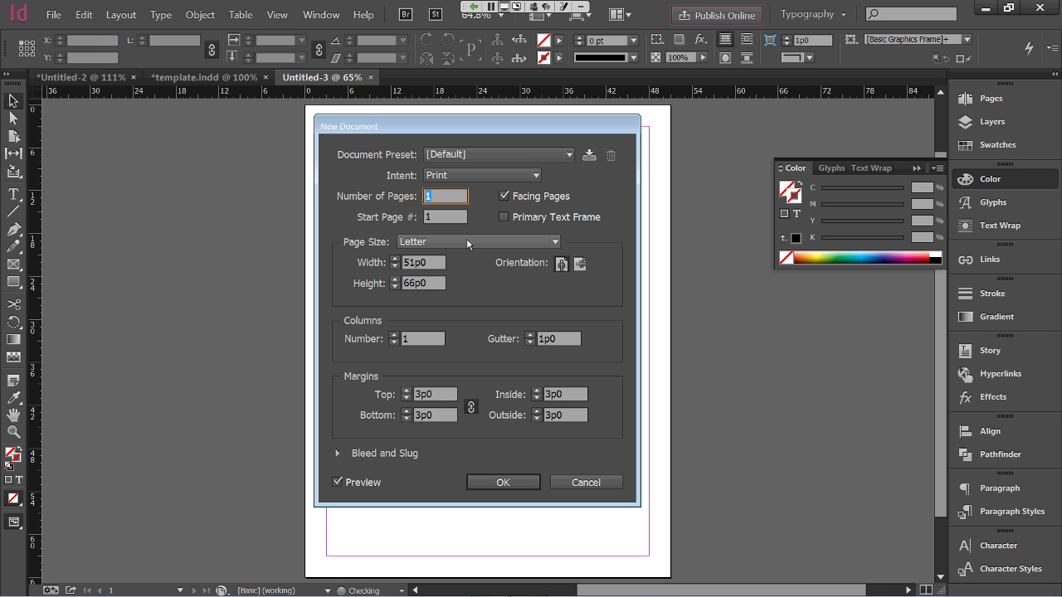
pyautogui.click(501, 483)
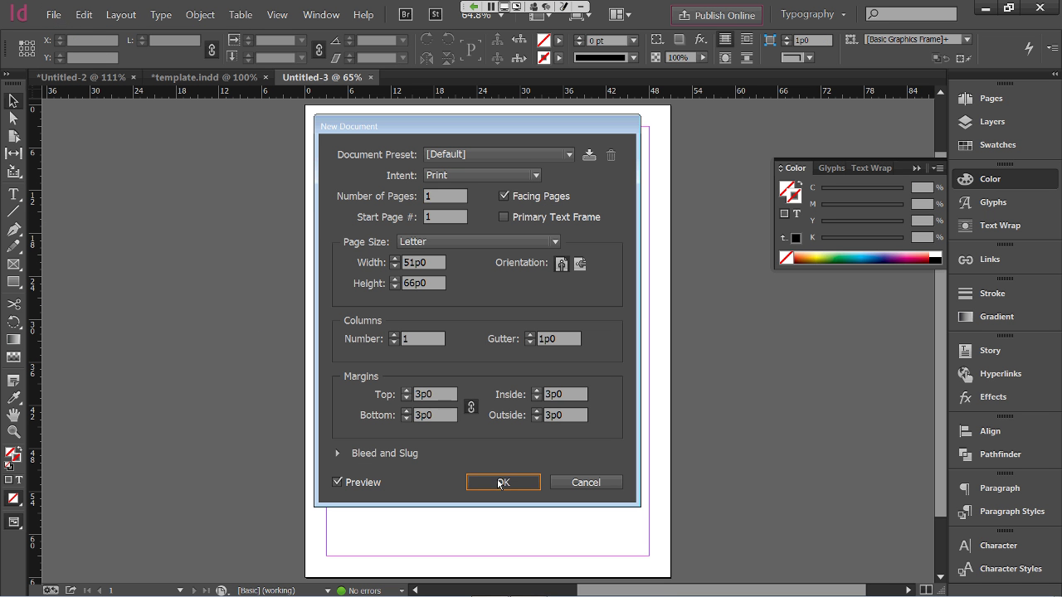
pyautogui.click(132, 20)
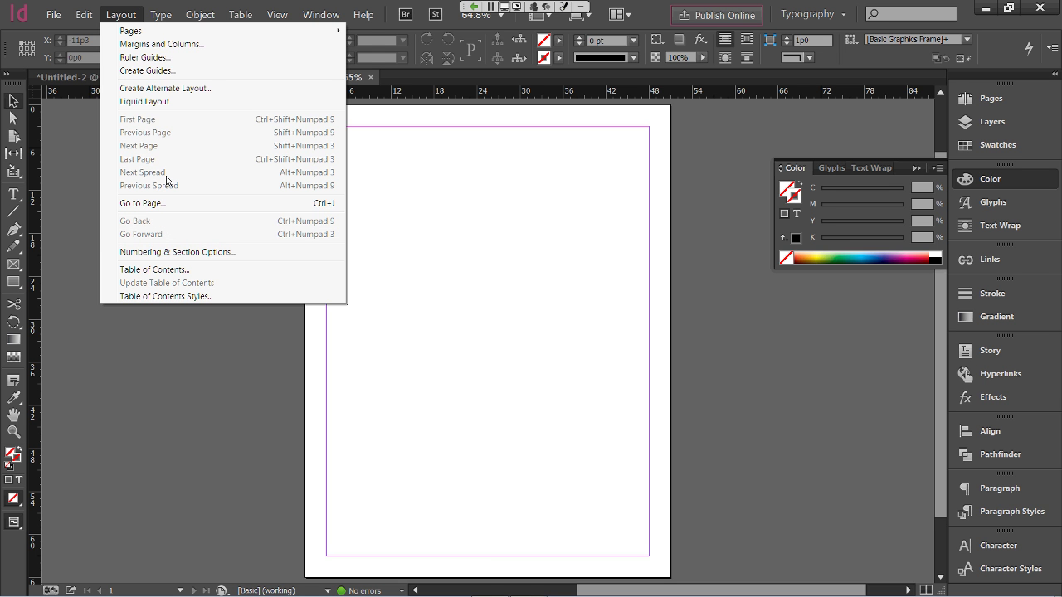
pyautogui.click(163, 60)
pyautogui.press('Escape')
pyautogui.click(120, 14)
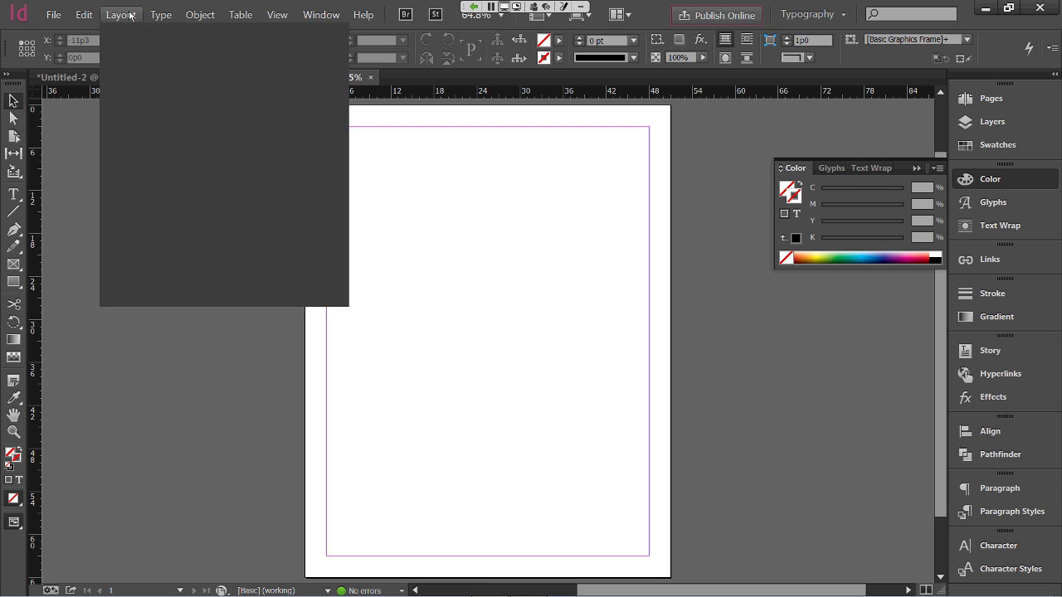
pyautogui.click(151, 71)
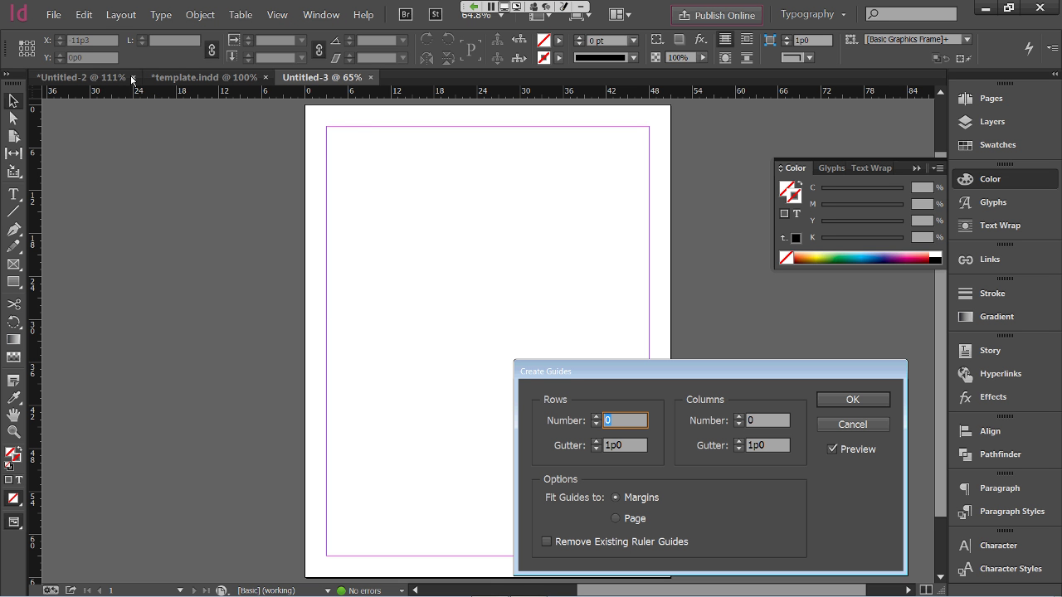
pyautogui.press('Escape')
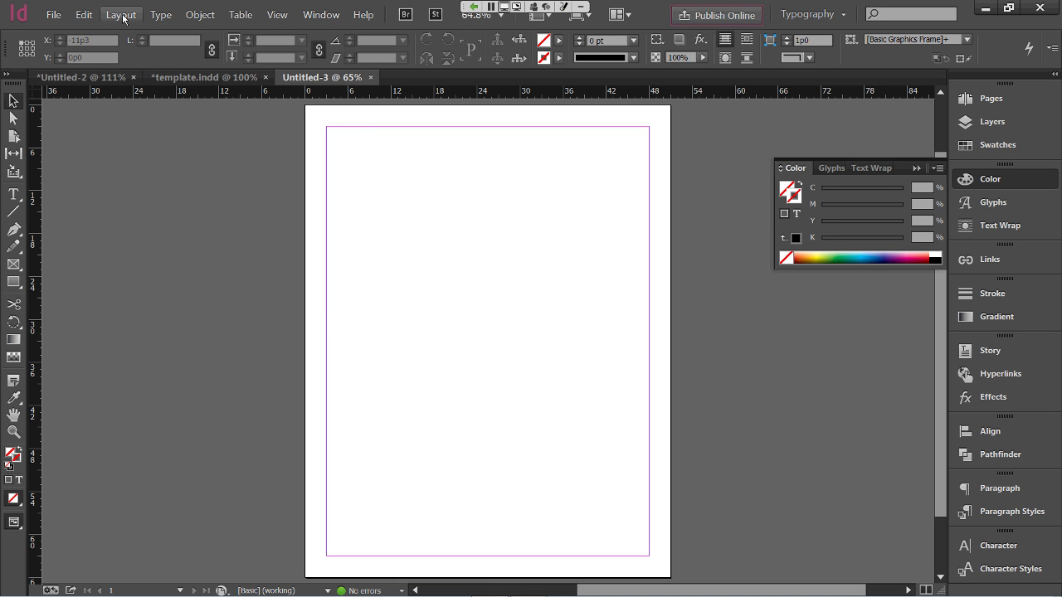
# Create a guide grid of 12 rows and 12 columns with 1p0 gutters, fitted to the margins
pyautogui.click(128, 15)
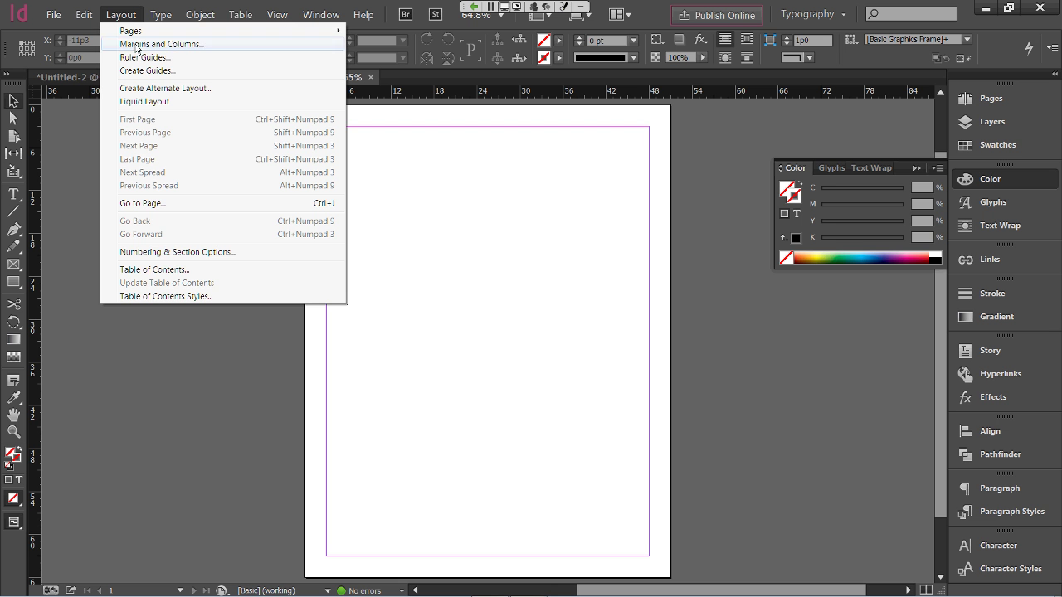
pyautogui.click(191, 73)
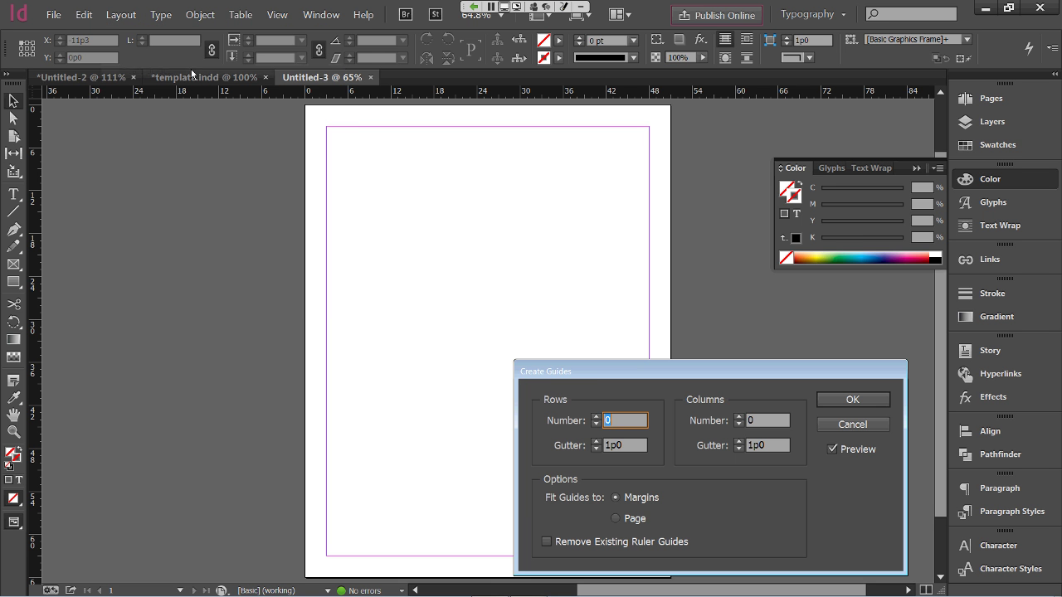
pyautogui.moveTo(590, 373); pyautogui.dragTo(136, 253)
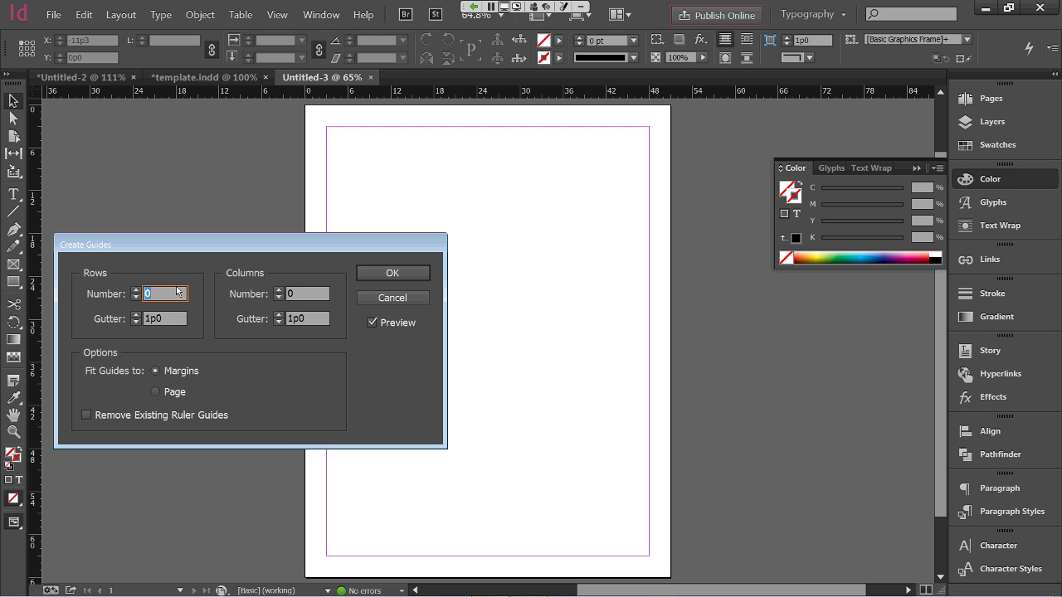
pyautogui.write('12')
pyautogui.press('Tab')
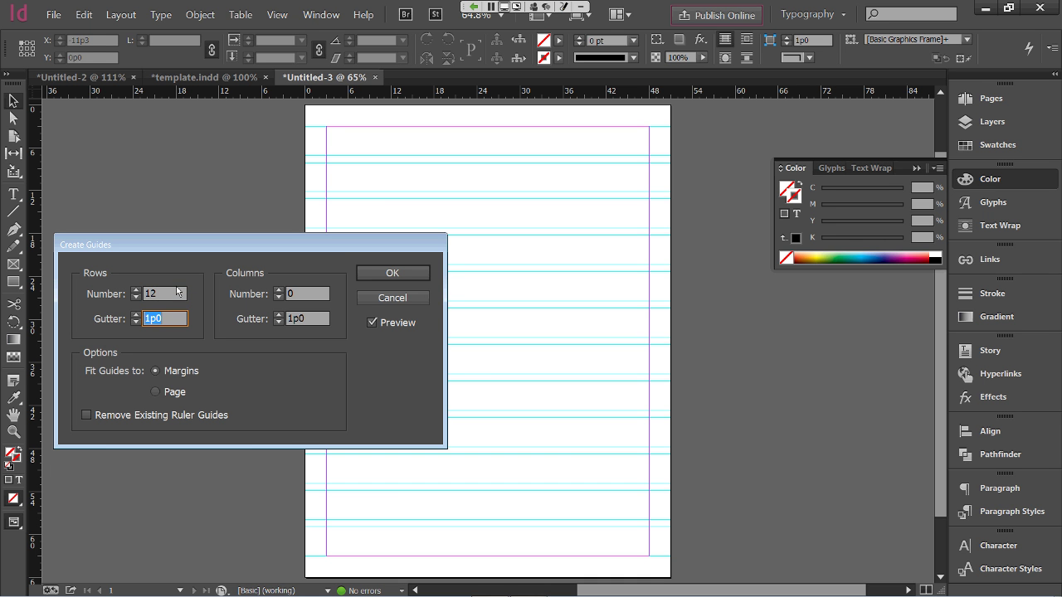
pyautogui.press('Tab')
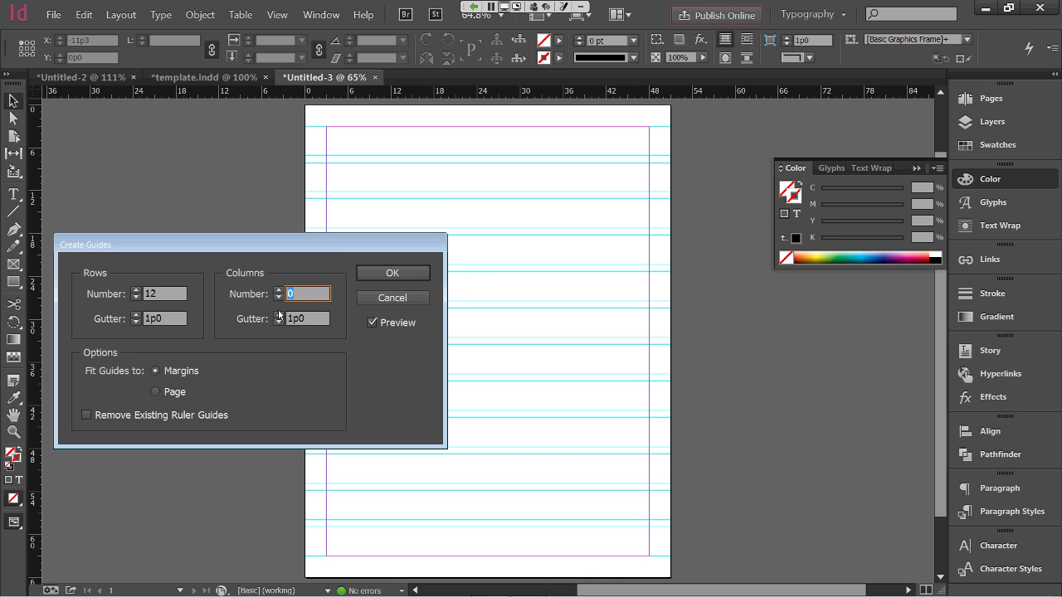
pyautogui.write('12')
pyautogui.press('Tab')
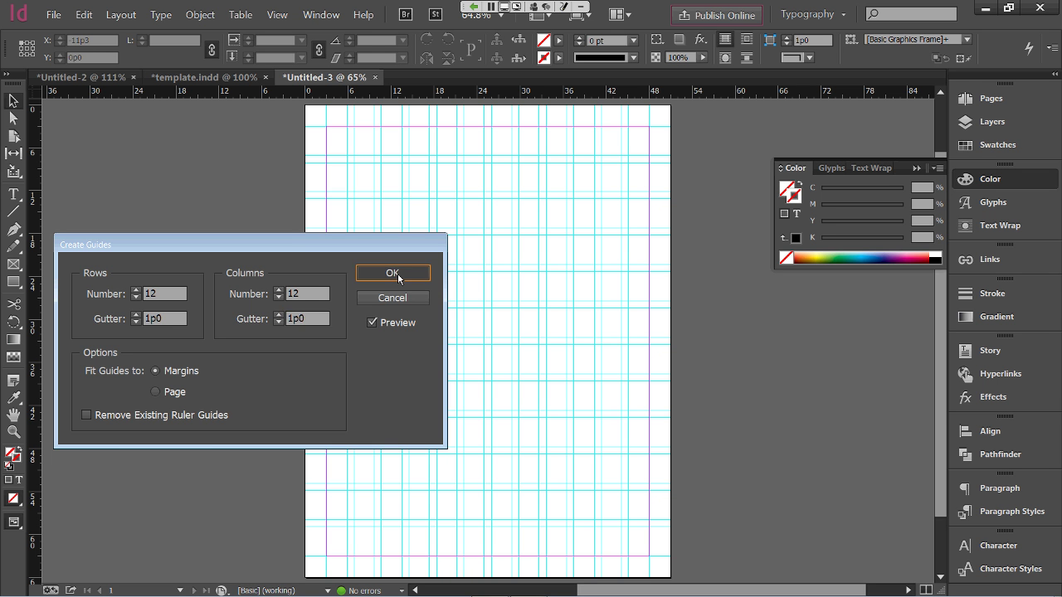
pyautogui.click(388, 275)
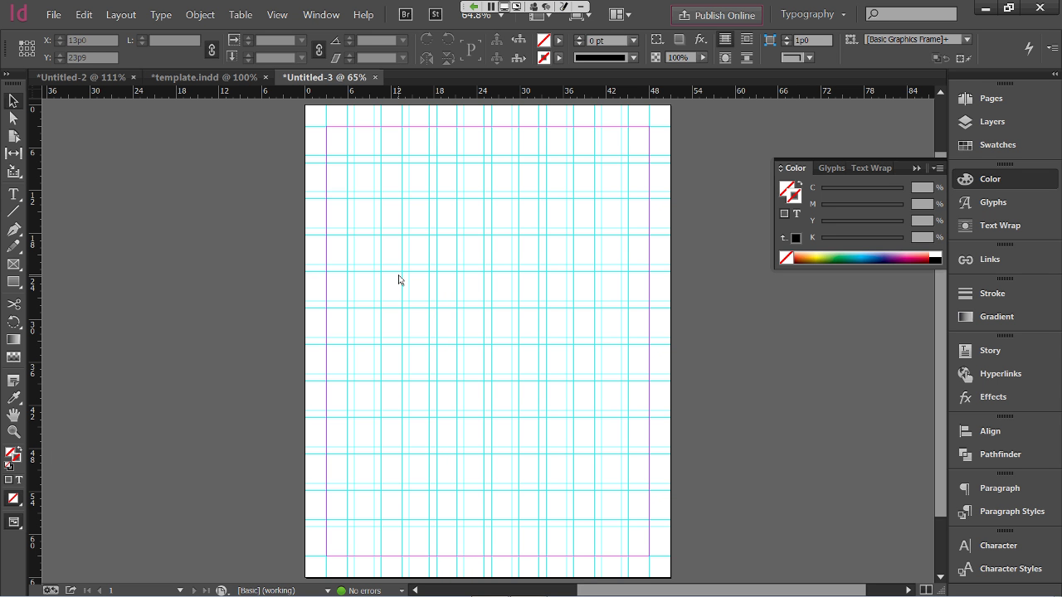
# Replace the existing ruler guides with a margin-fitted grid of 6 rows and 6 columns with 1p0 gutters
pyautogui.click(122, 17)
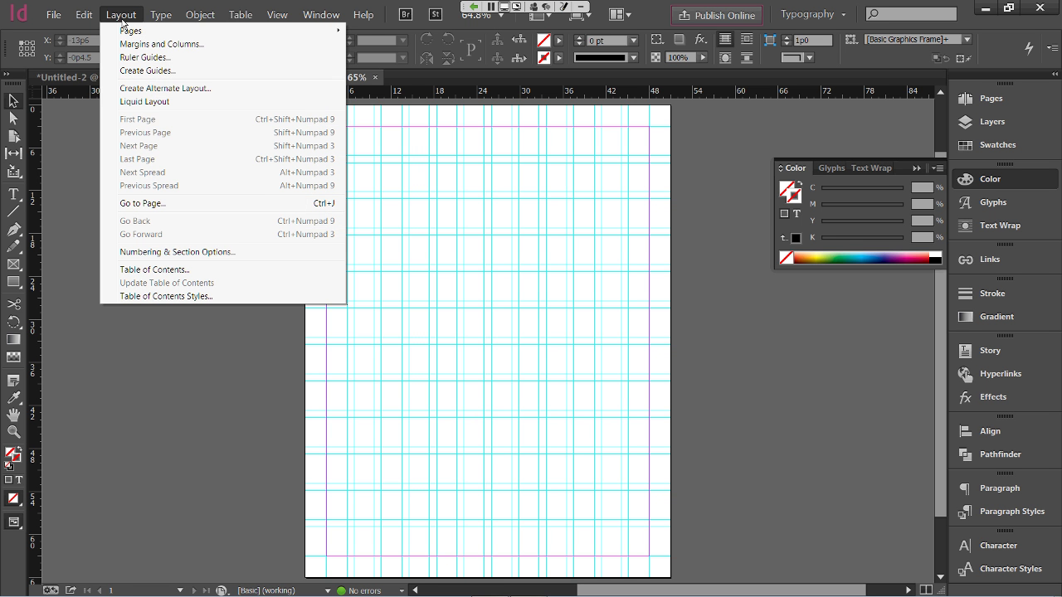
pyautogui.click(129, 71)
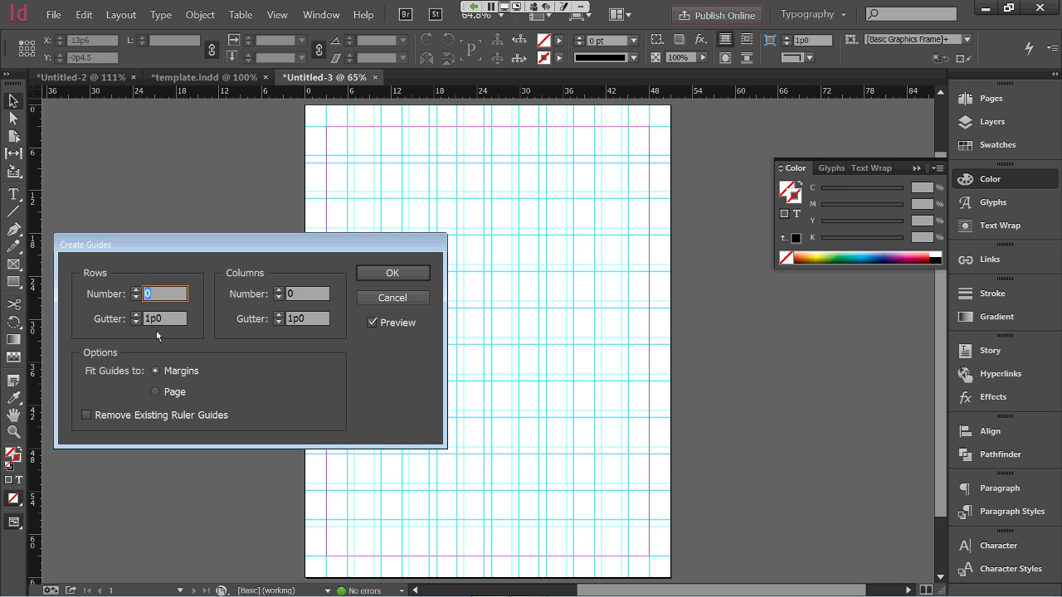
pyautogui.click(188, 418)
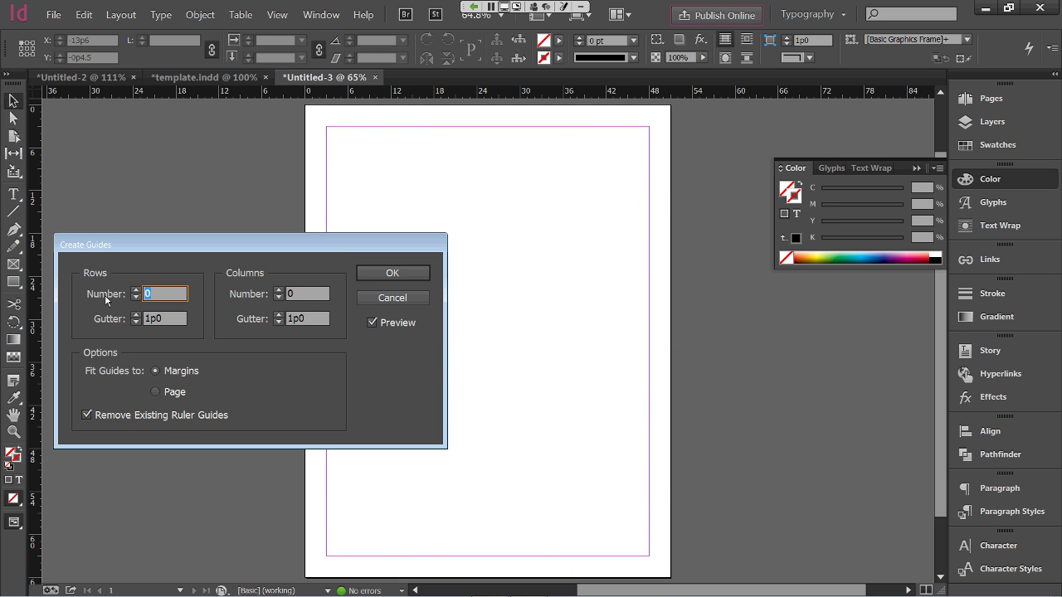
pyautogui.write('6')
pyautogui.press('Tab')
pyautogui.press('Tab')
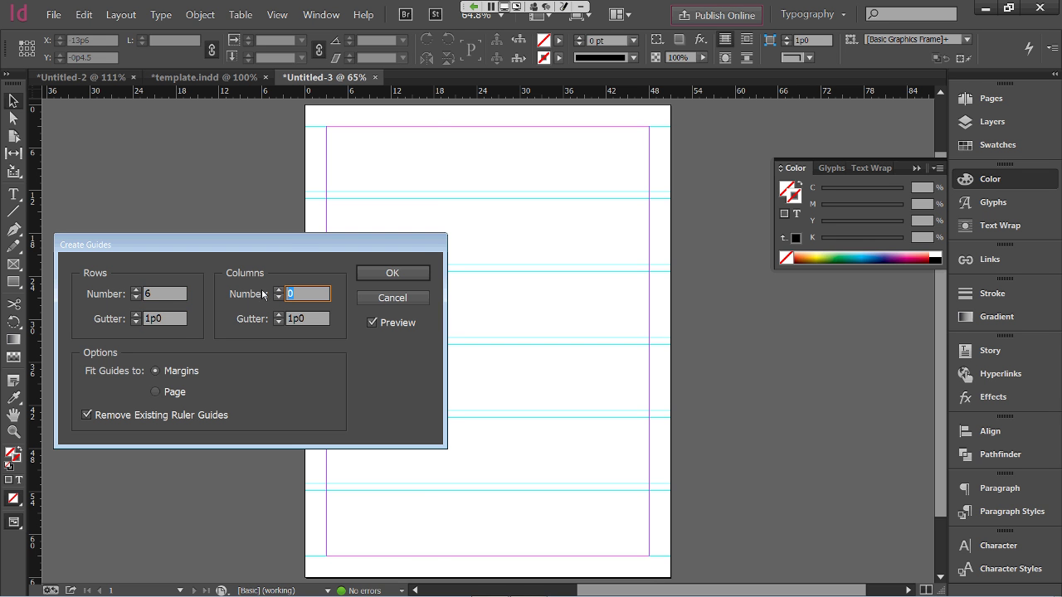
pyautogui.write('6')
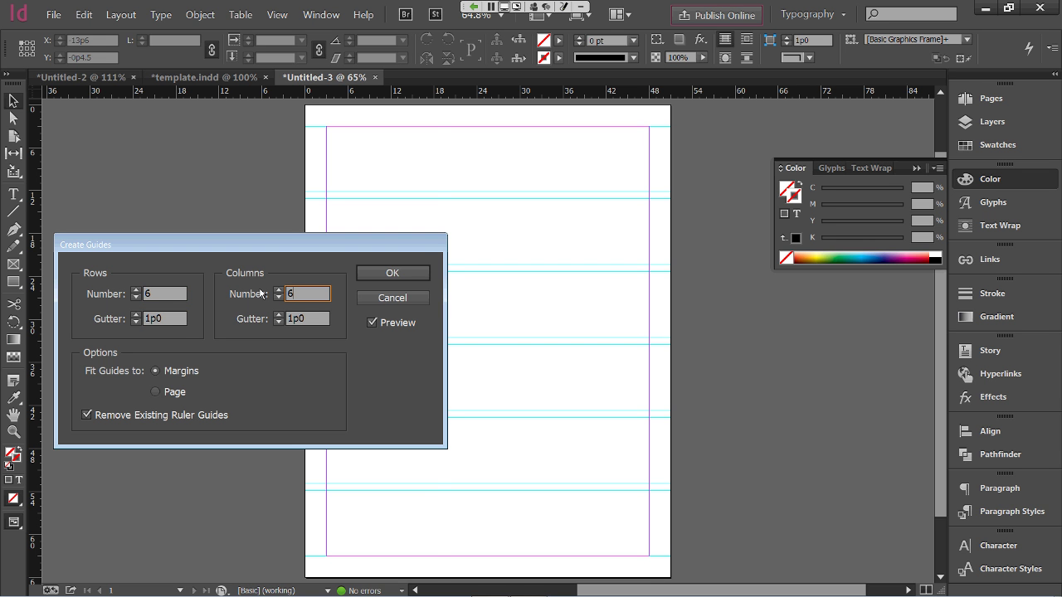
pyautogui.click(410, 275)
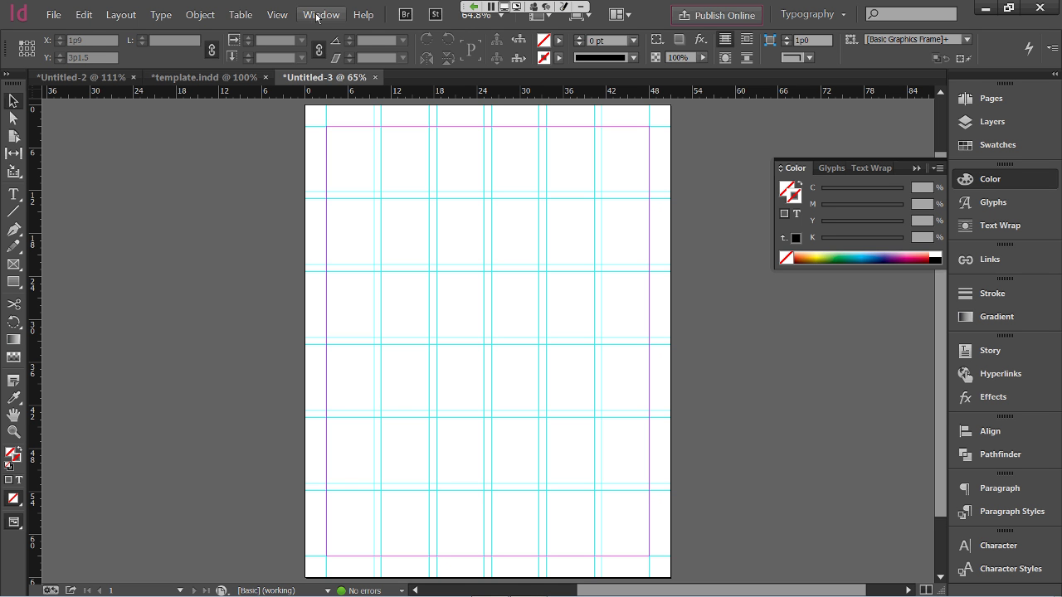
# Show Adobe Color Themes, try the Triad harmony rule, and switch the theme to Shades
pyautogui.click(313, 17)
pyautogui.moveTo(325, 101)
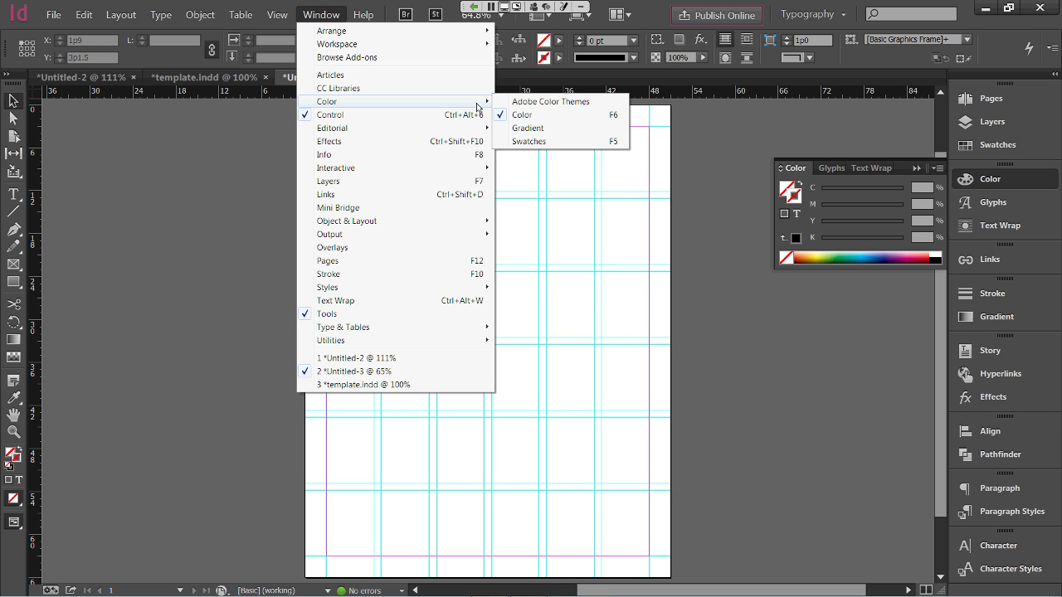
pyautogui.click(607, 109)
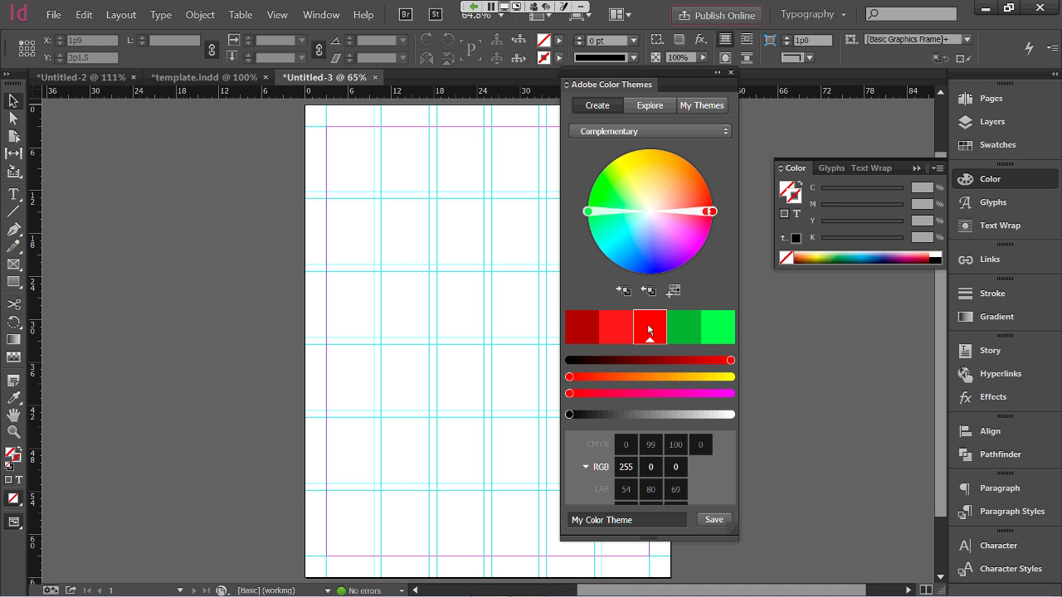
pyautogui.click(728, 132)
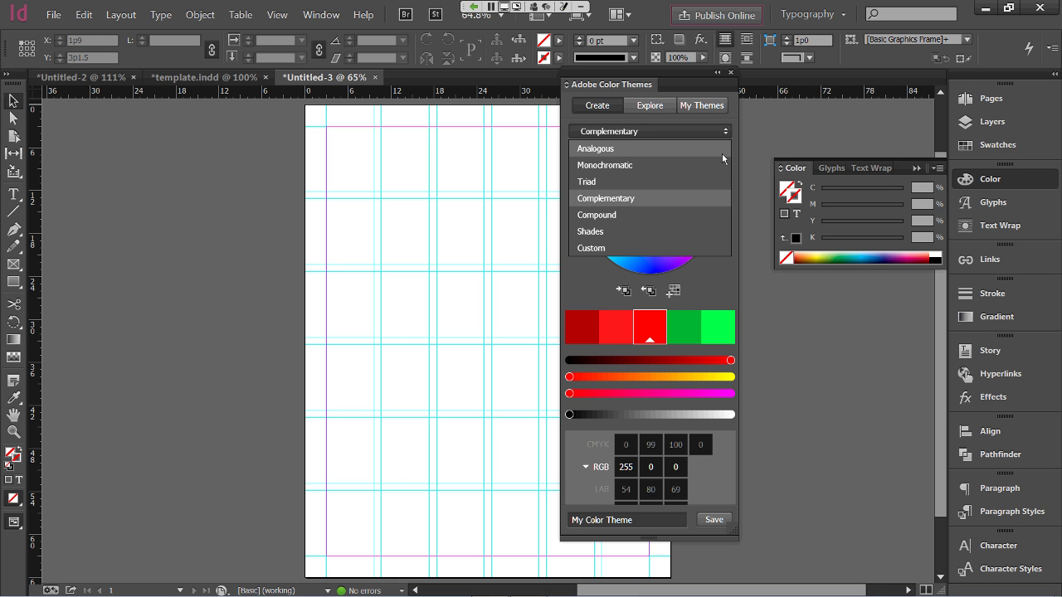
pyautogui.click(699, 181)
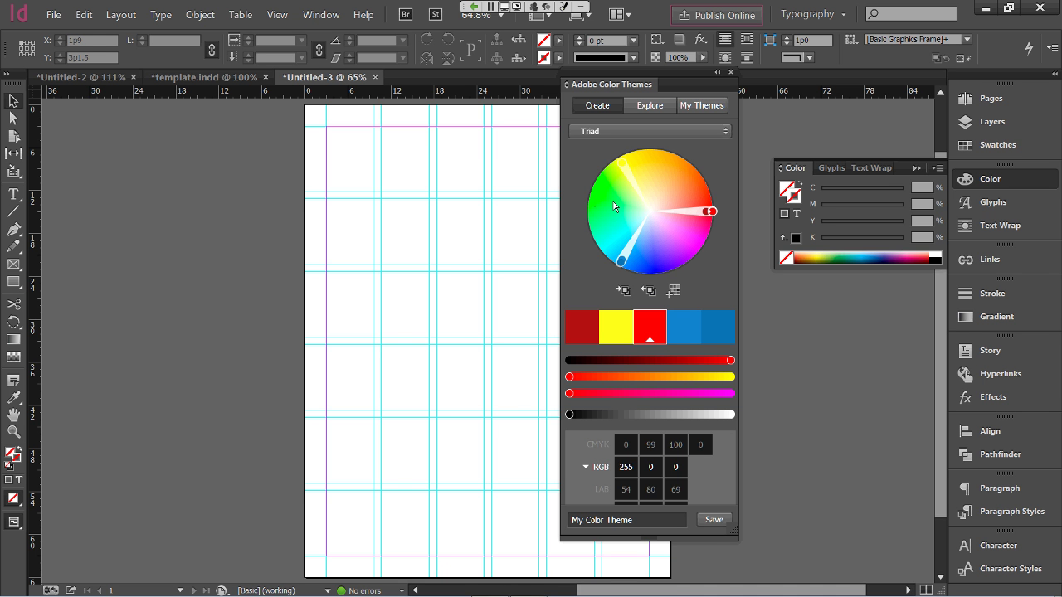
pyautogui.click(704, 137)
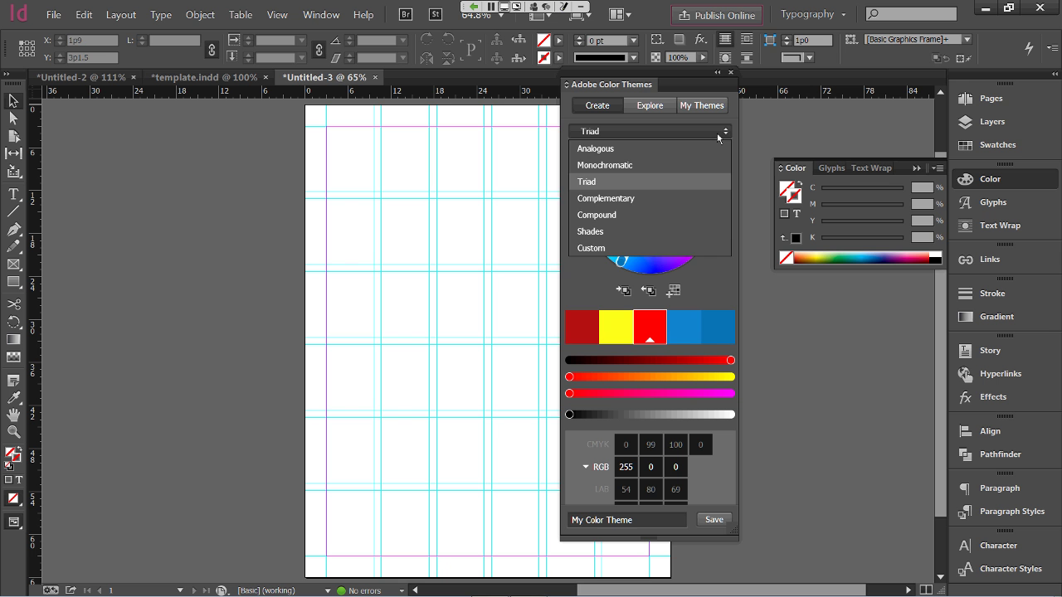
pyautogui.click(711, 234)
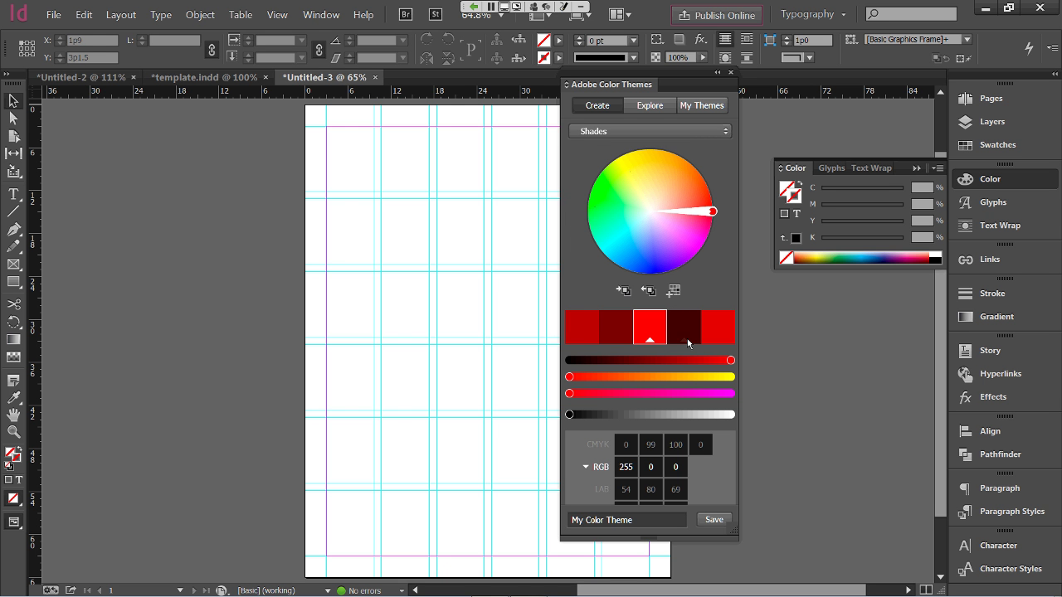
# Adjust the Shades theme's base color to about RGB 102, 3, 118 and bring up the published themes to explore
pyautogui.click(576, 337)
pyautogui.click(644, 393)
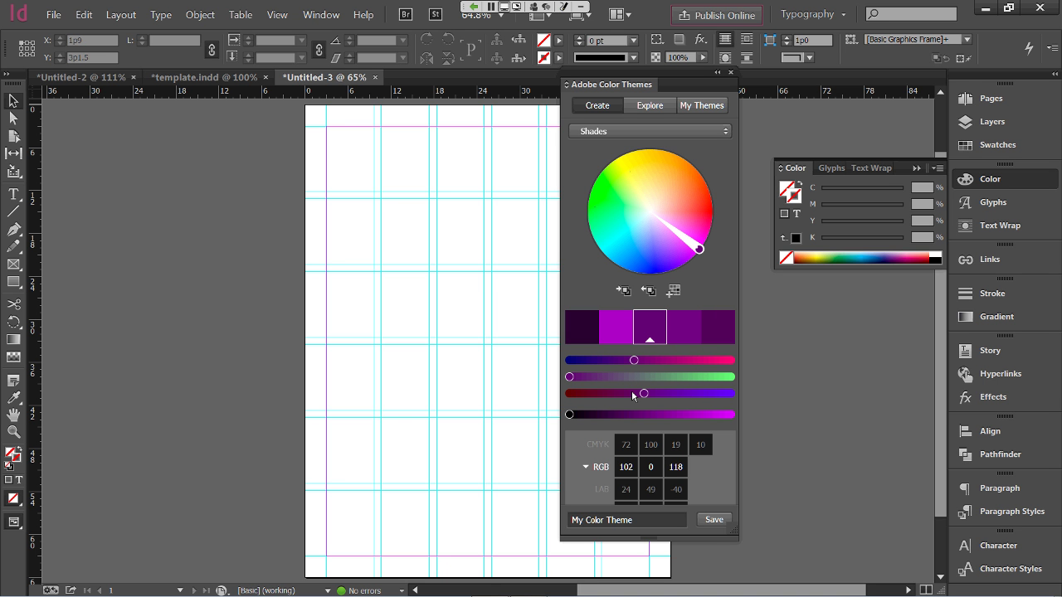
pyautogui.click(687, 377)
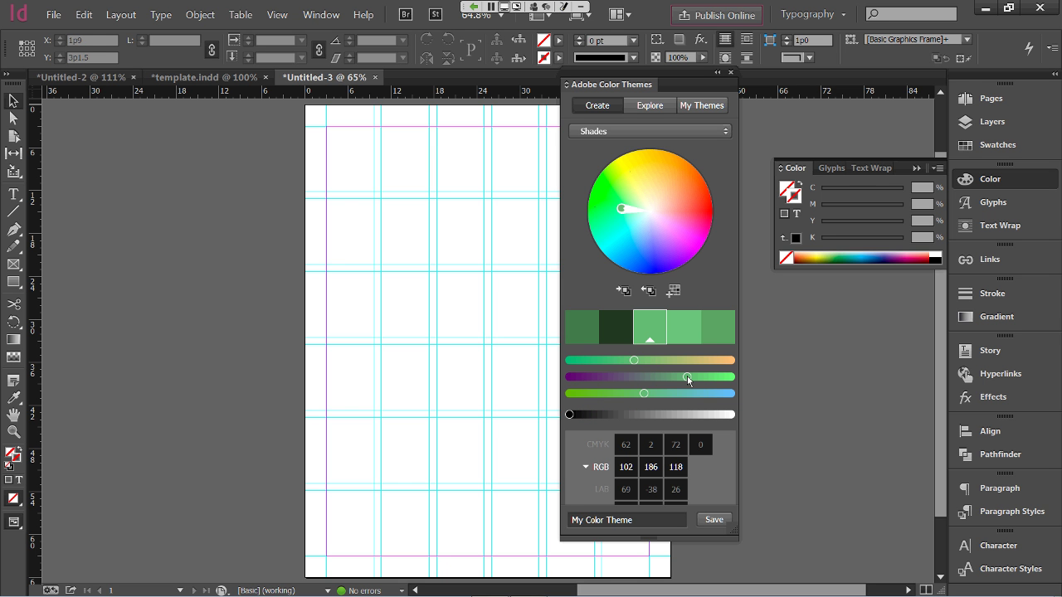
pyautogui.moveTo(687, 376); pyautogui.dragTo(571, 377)
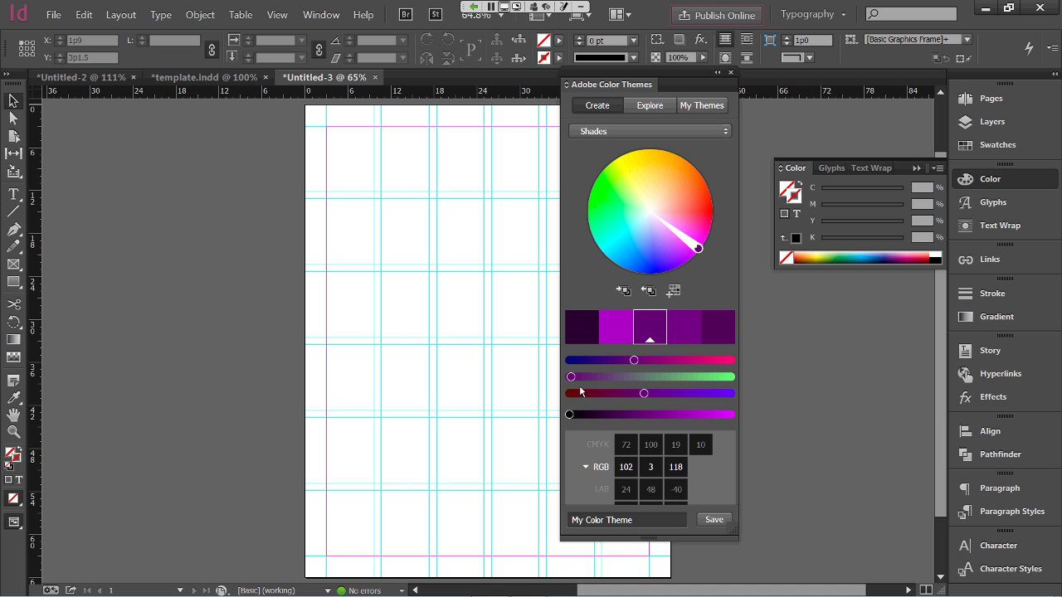
pyautogui.click(650, 105)
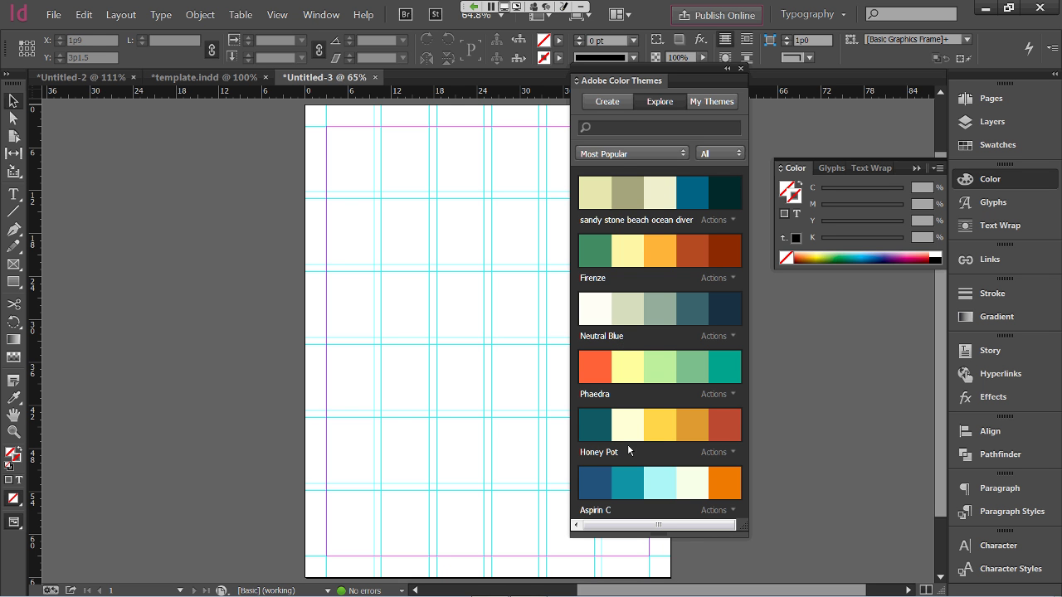
# Review the filter options for the published color themes and close Adobe Color Themes
pyautogui.click(672, 156)
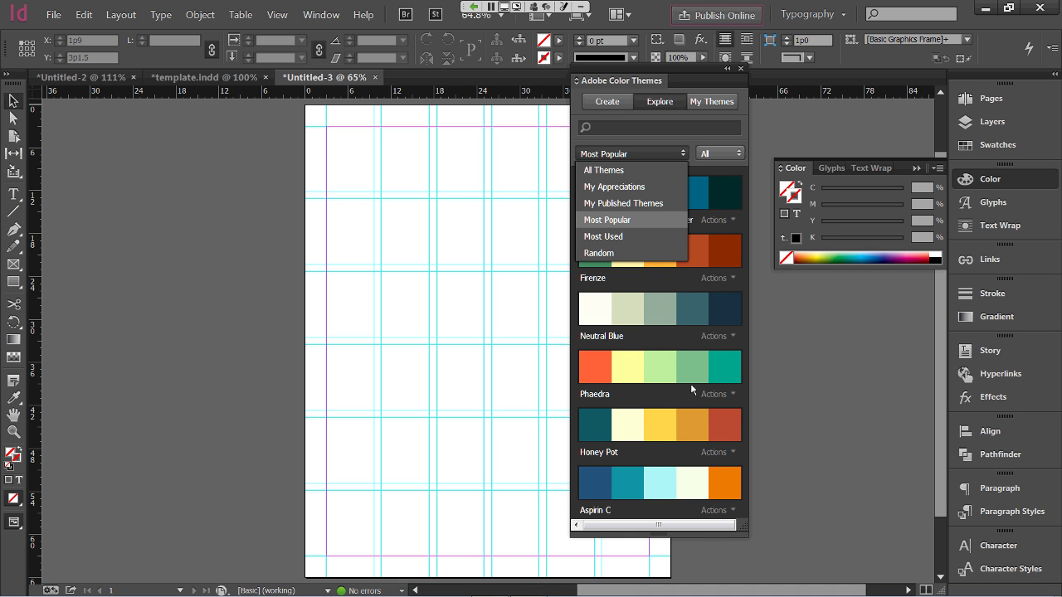
pyautogui.click(732, 316)
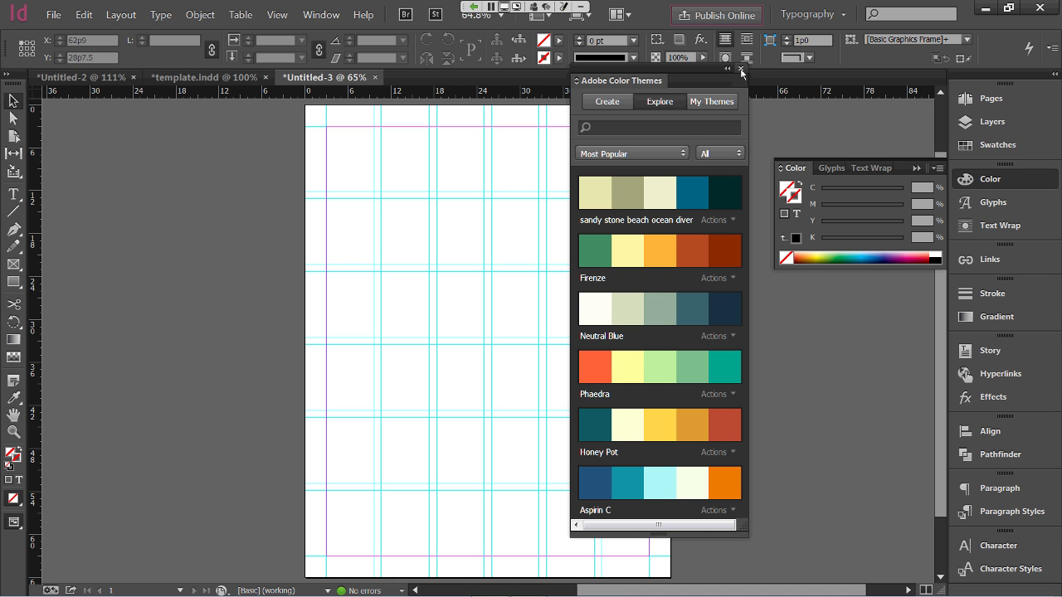
pyautogui.click(740, 70)
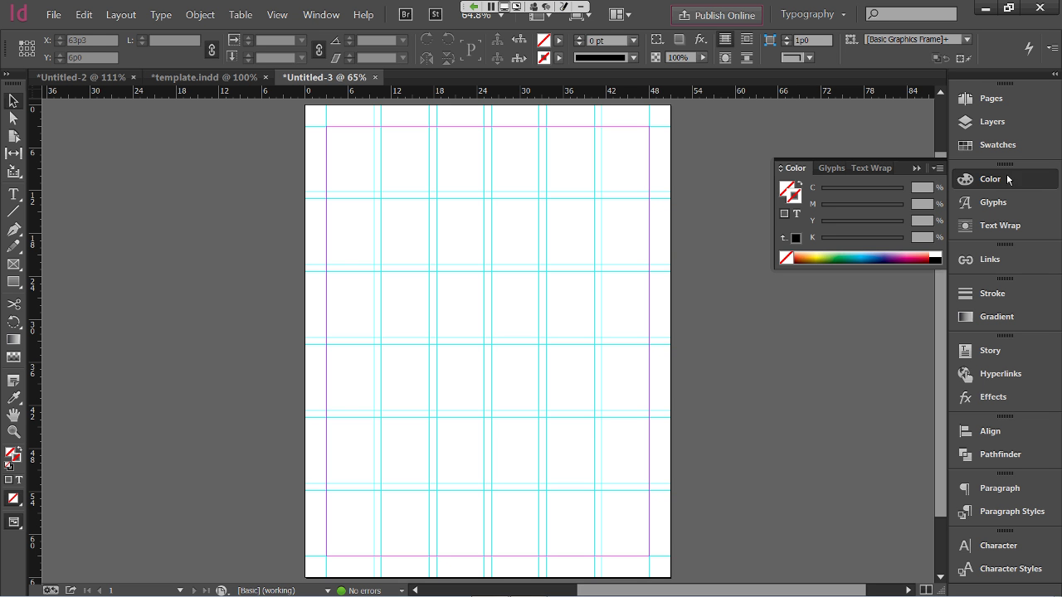
# Switch the Color sliders to RGB, back to CMYK, and finally to the Lab color mode
pyautogui.click(939, 170)
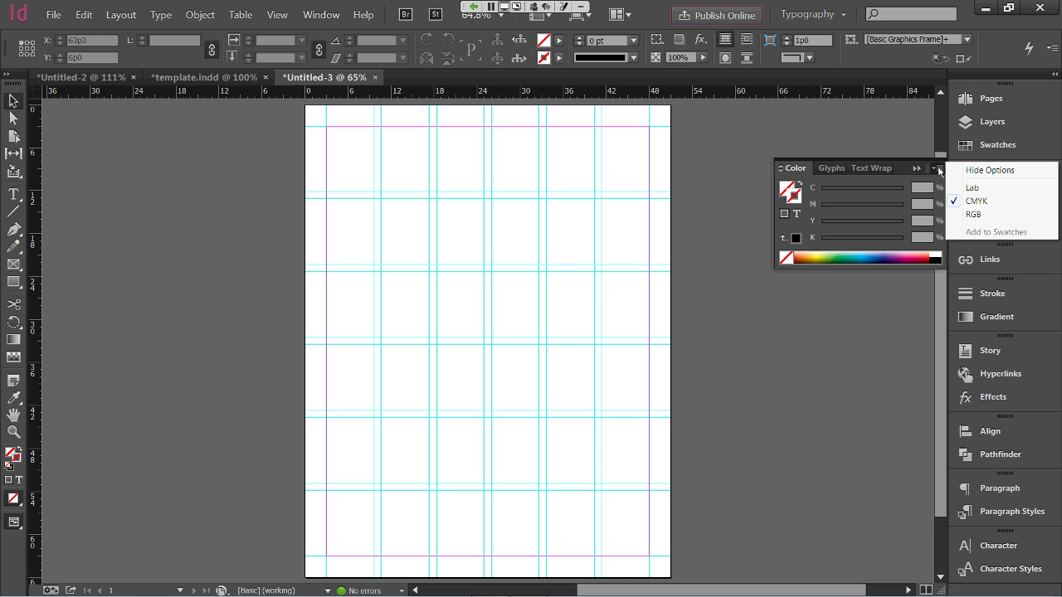
pyautogui.click(986, 219)
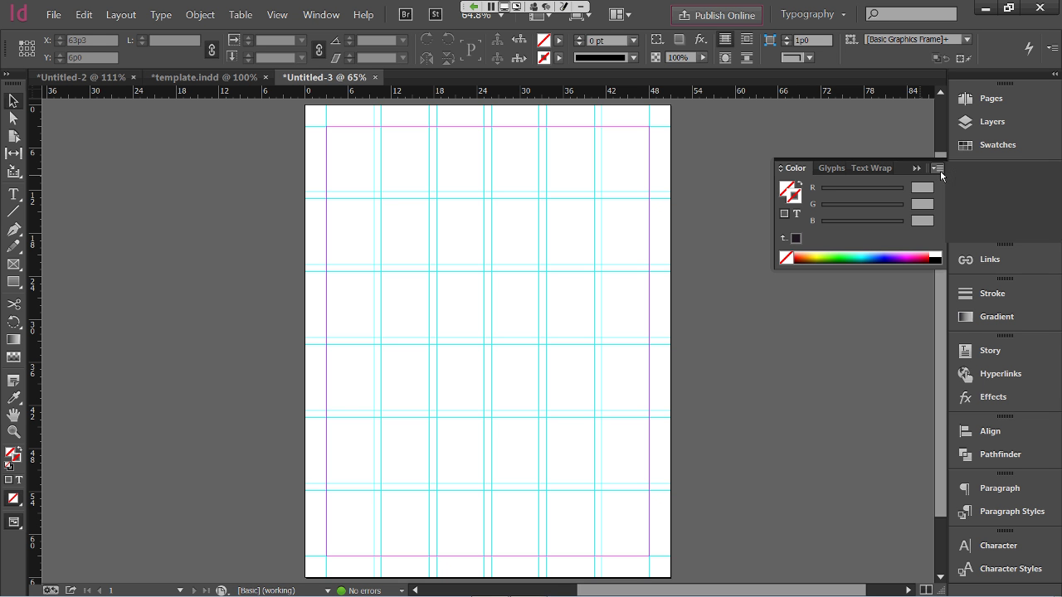
pyautogui.click(938, 168)
pyautogui.click(987, 202)
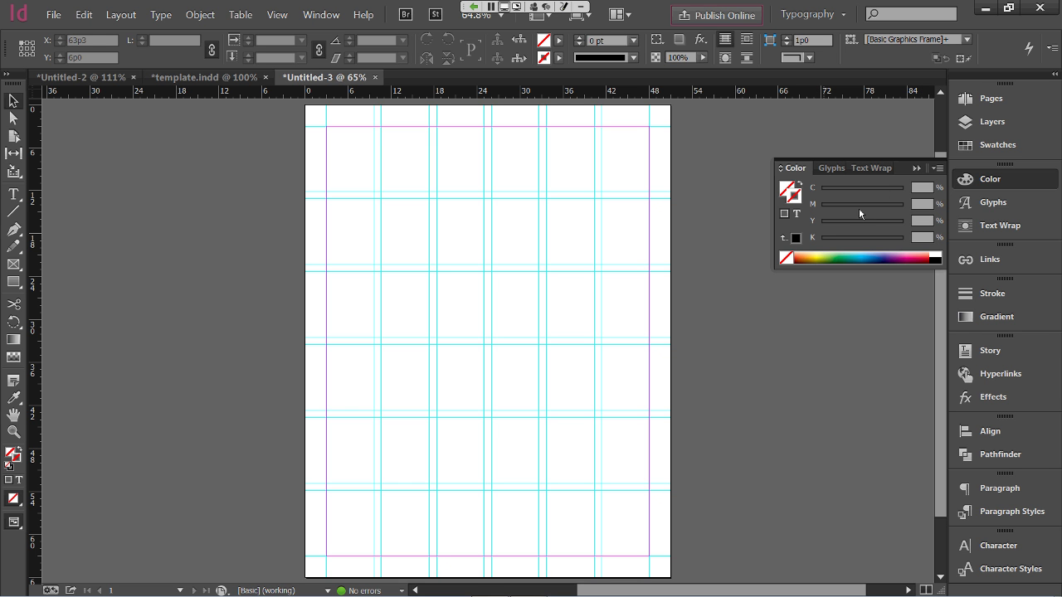
pyautogui.click(938, 169)
pyautogui.click(965, 189)
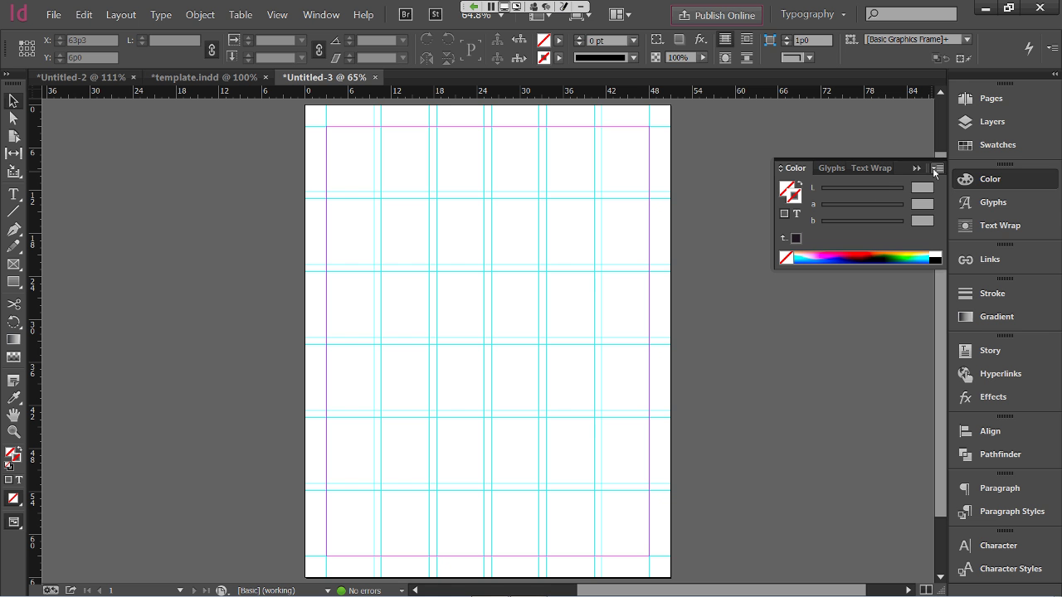
pyautogui.click(936, 169)
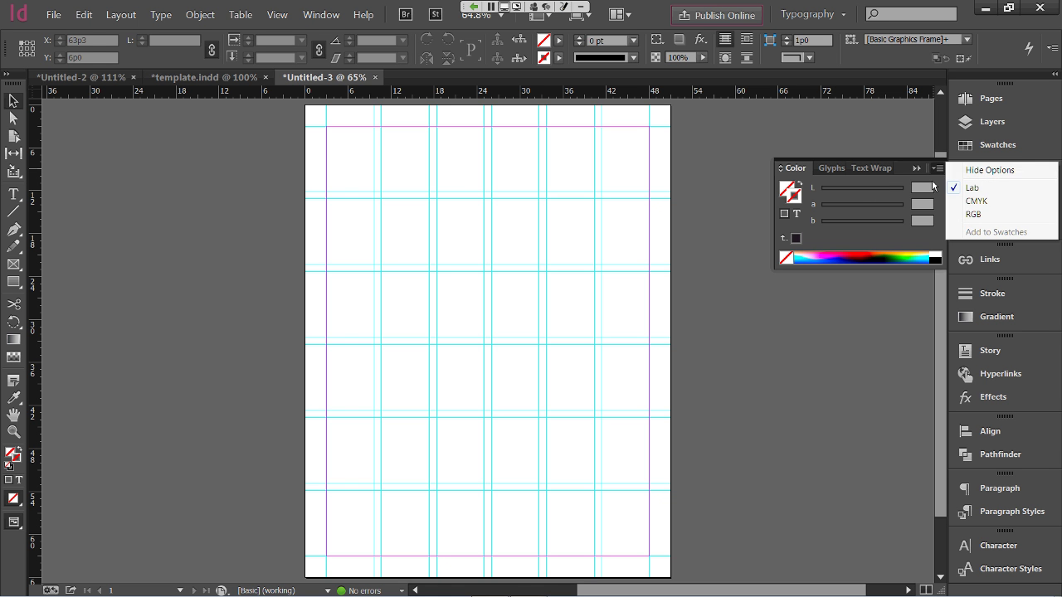
pyautogui.click(958, 155)
# Show the document's swatches, bring up Load Swatches to browse the source files, cancel it, and look through the swatch list
pyautogui.click(962, 151)
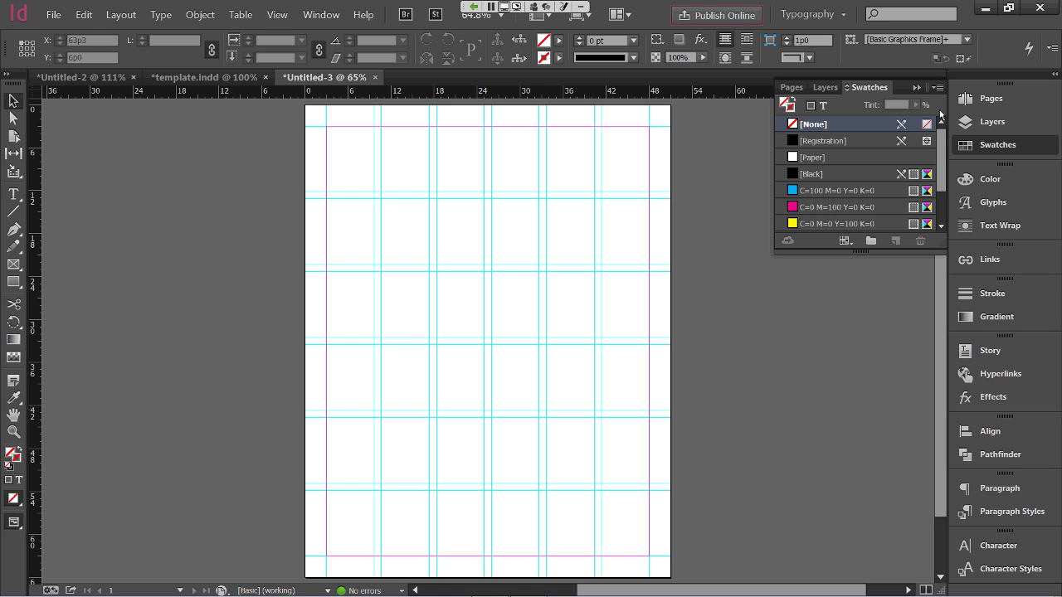
pyautogui.click(940, 87)
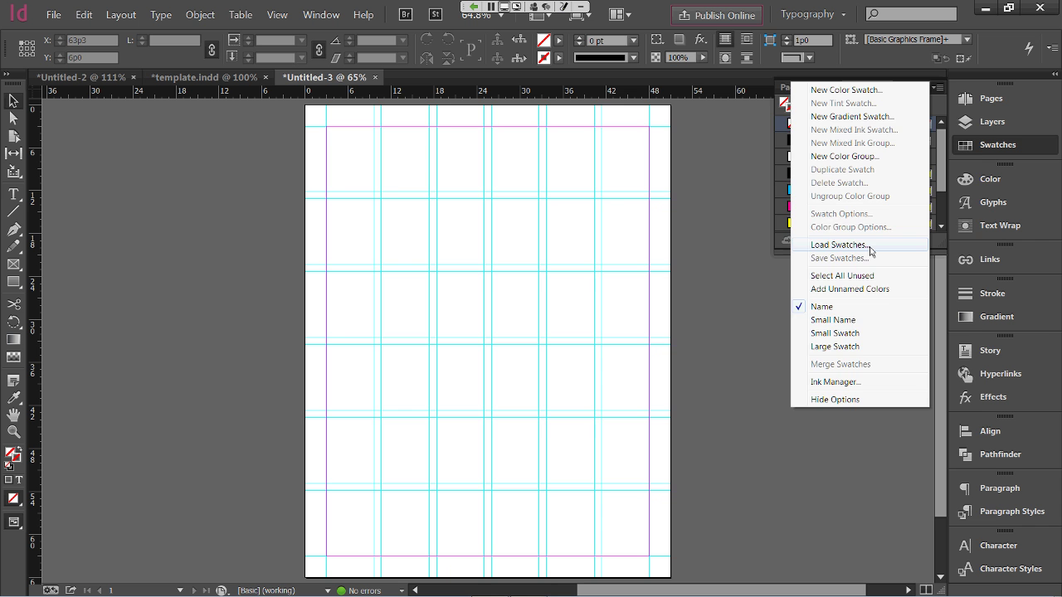
pyautogui.click(838, 245)
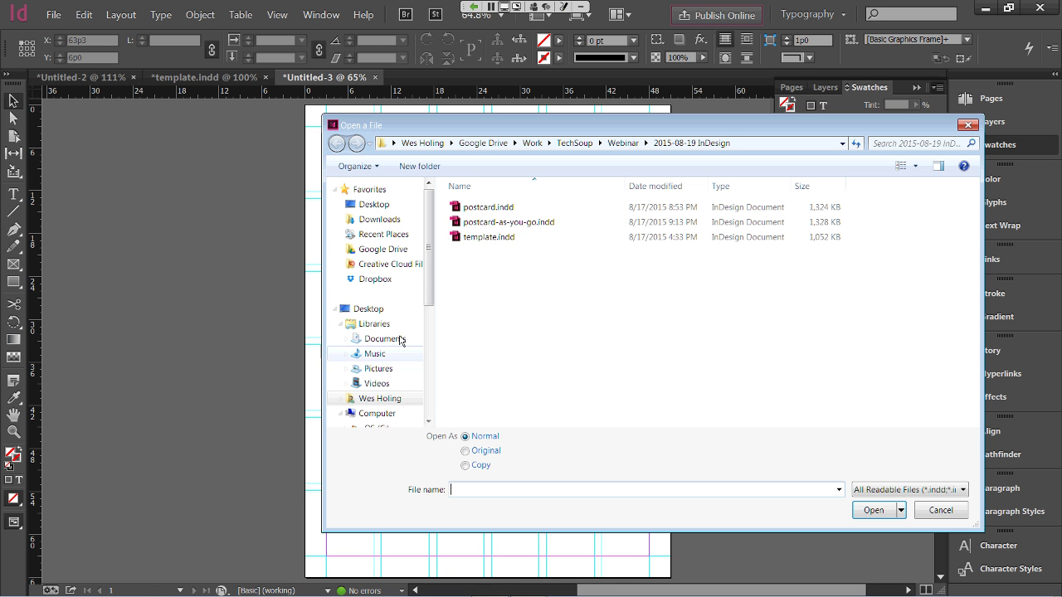
pyautogui.click(941, 510)
pyautogui.scroll(-3, 942, 172)
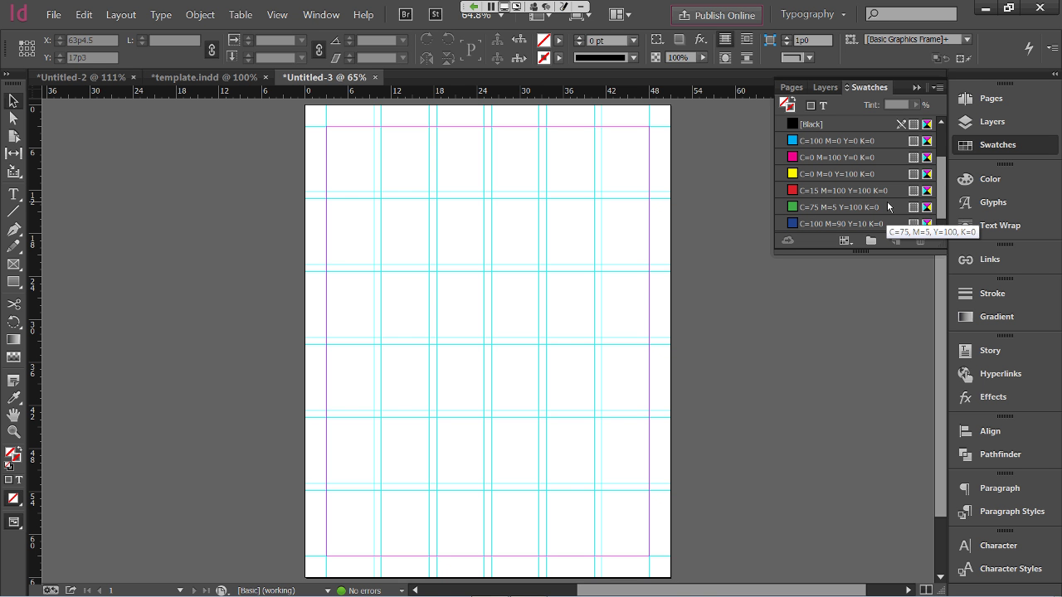
# Compare the Color controls with the Swatches and review the available swatch commands without applying any
pyautogui.click(966, 183)
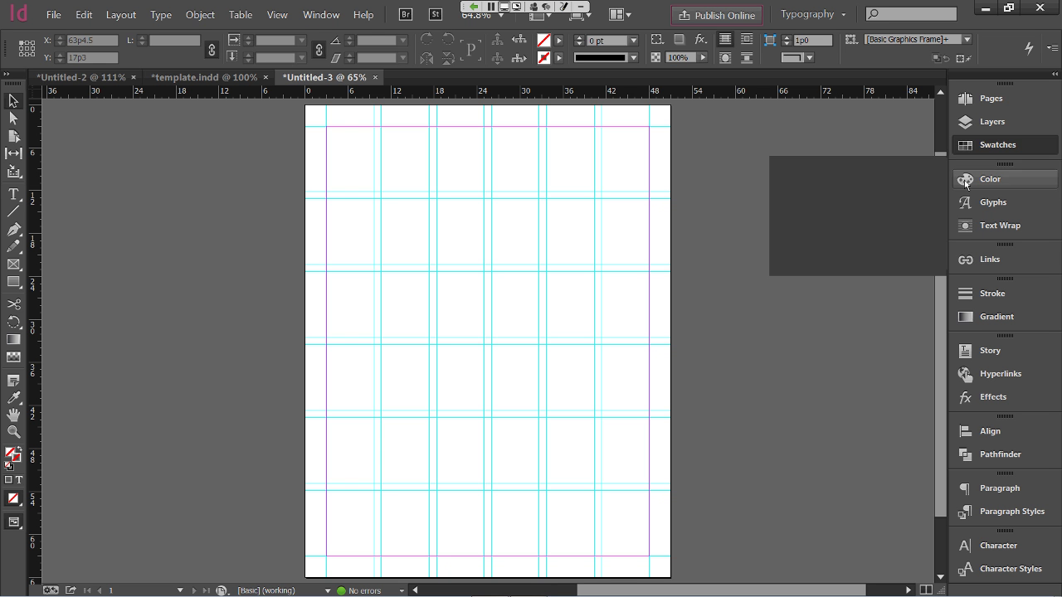
pyautogui.click(965, 145)
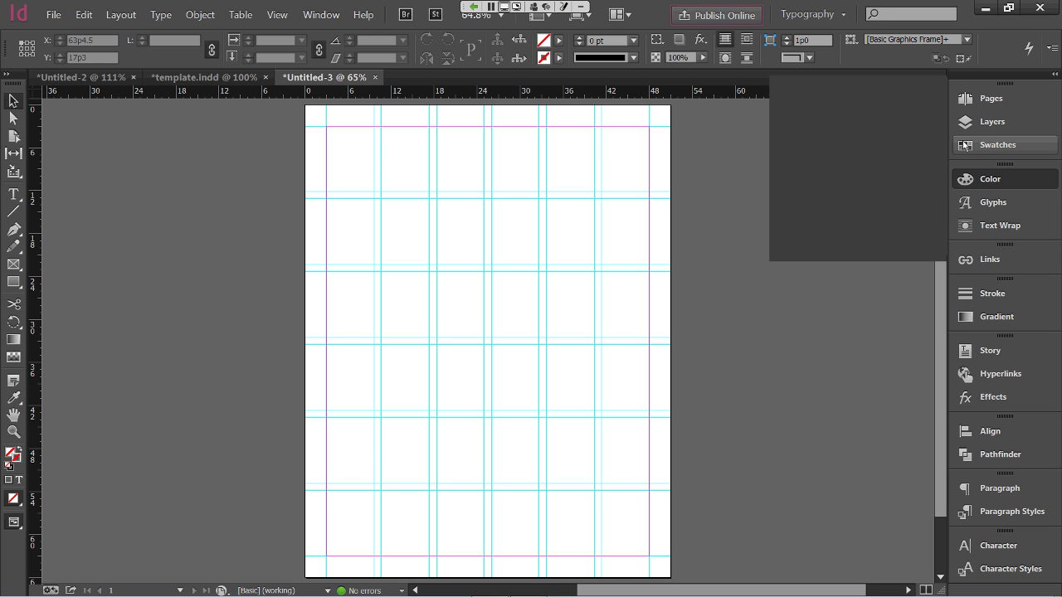
pyautogui.click(939, 87)
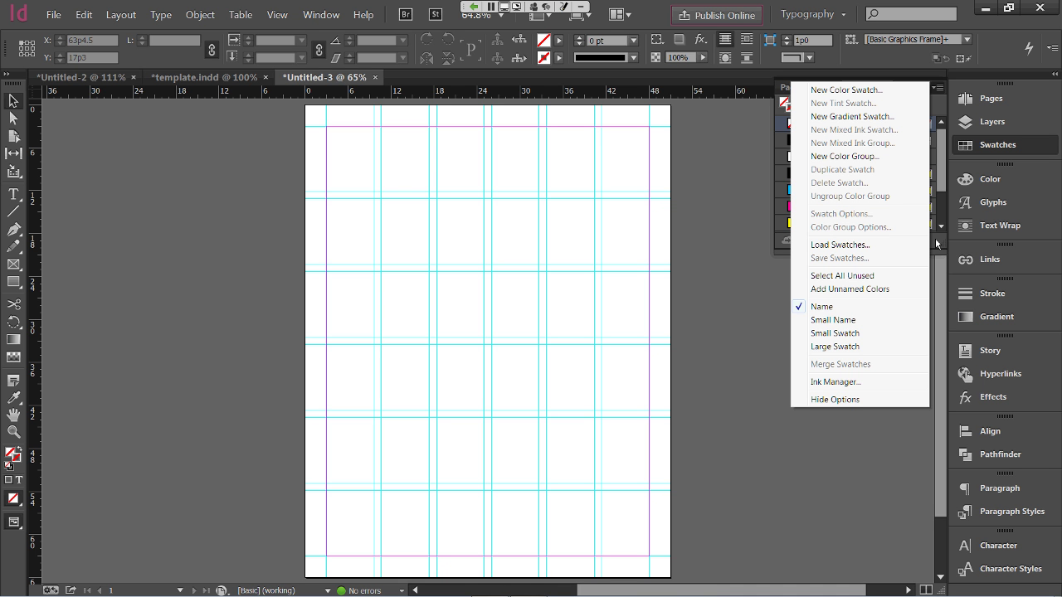
pyautogui.click(946, 181)
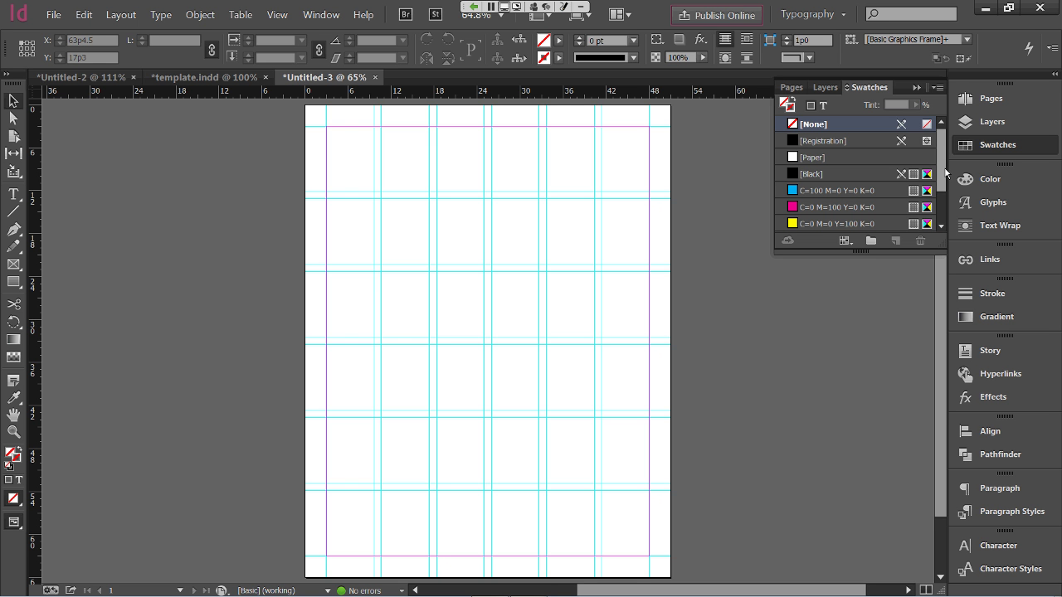
# Switch to the template.indd postcard, show both of its sides, and collapse the Swatches
pyautogui.click(203, 77)
pyautogui.hscroll(-5, 456, 349)
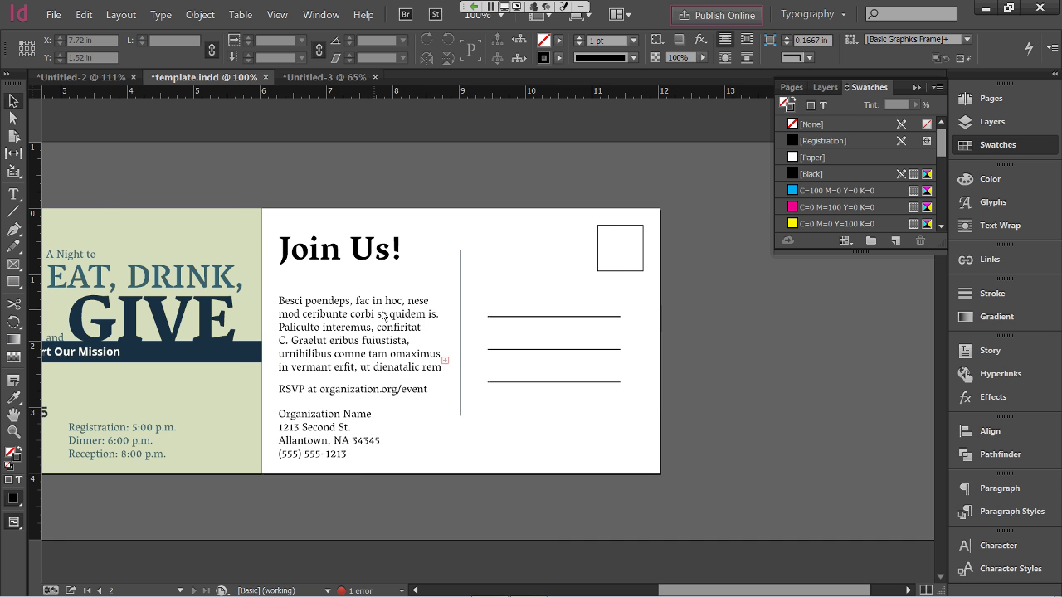
pyautogui.hscroll(-1, 571, 326)
pyautogui.click(832, 172)
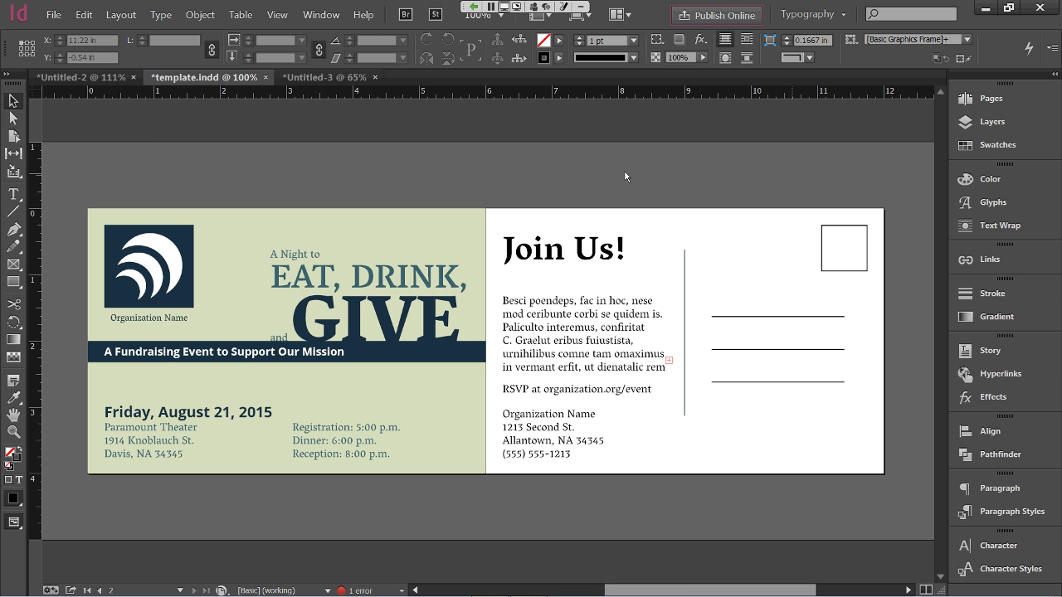
# Show the Package summary for the postcard document and close it without packaging
pyautogui.click(53, 15)
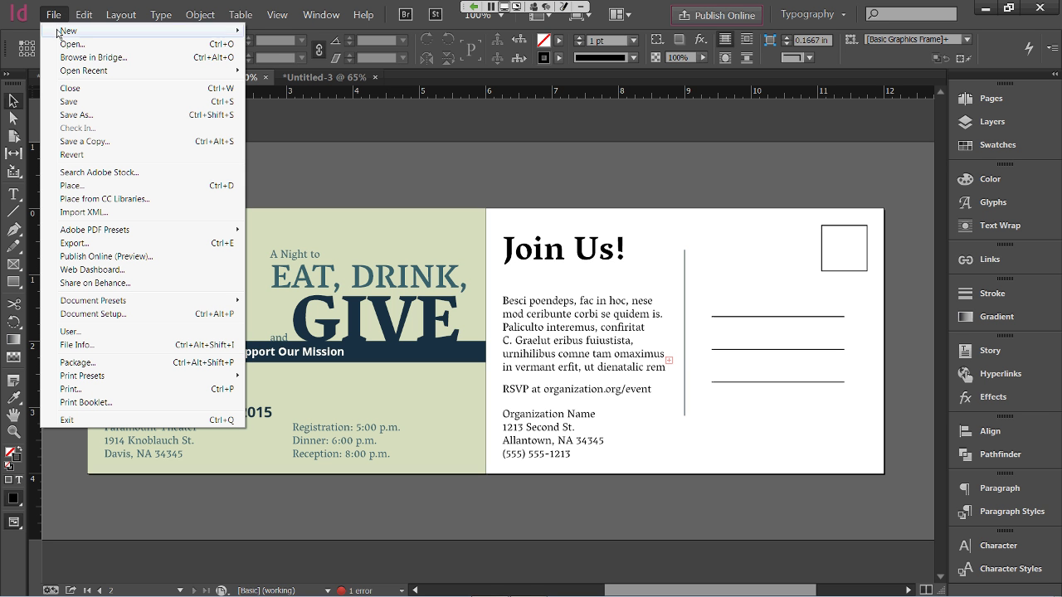
pyautogui.click(114, 366)
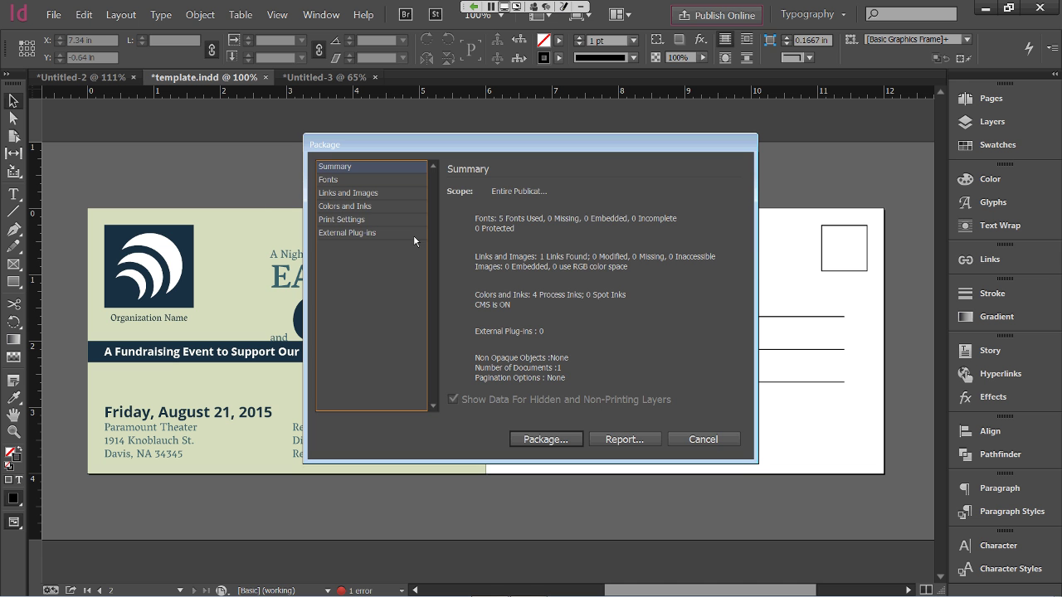
pyautogui.click(699, 440)
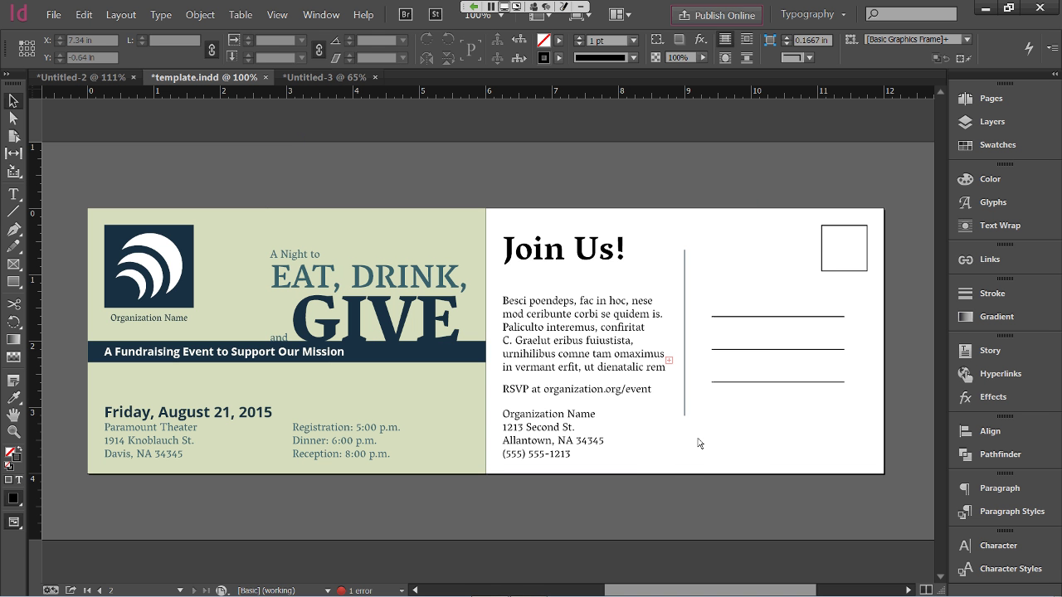